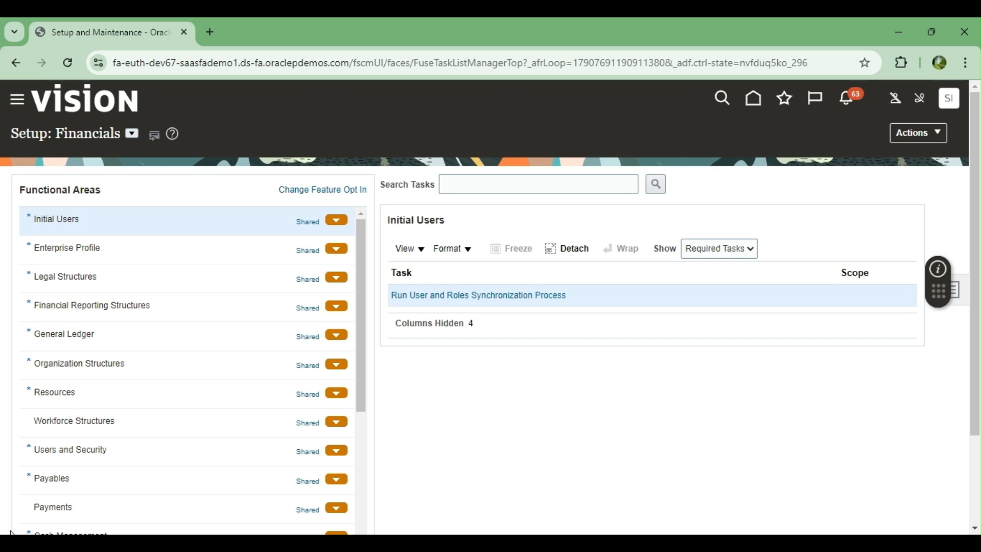
# Step: Show the Cash Management tasks, including Manage Banks and Manage Bank Accounts
pyautogui.scroll(-3, 160, 332)
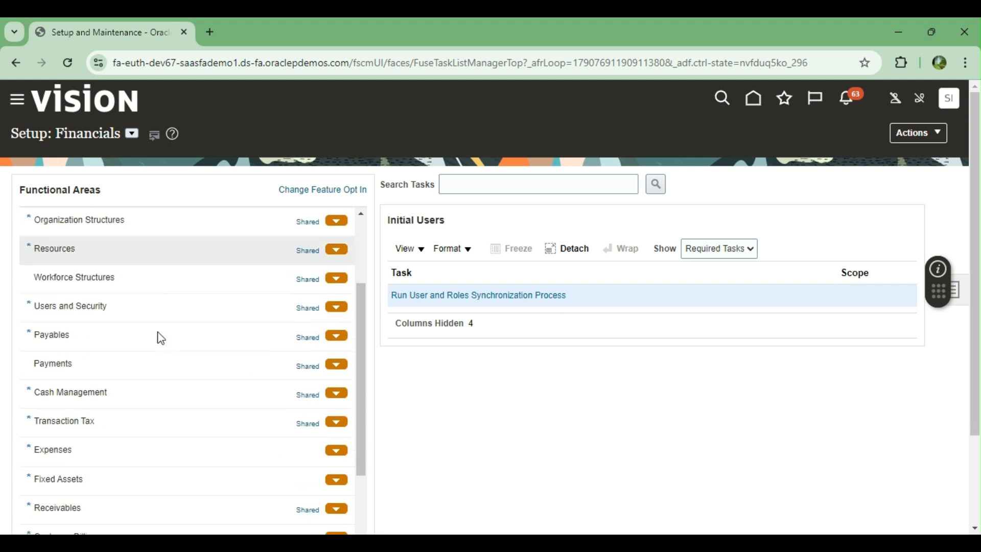
pyautogui.scroll(-2, 148, 337)
pyautogui.click(100, 320)
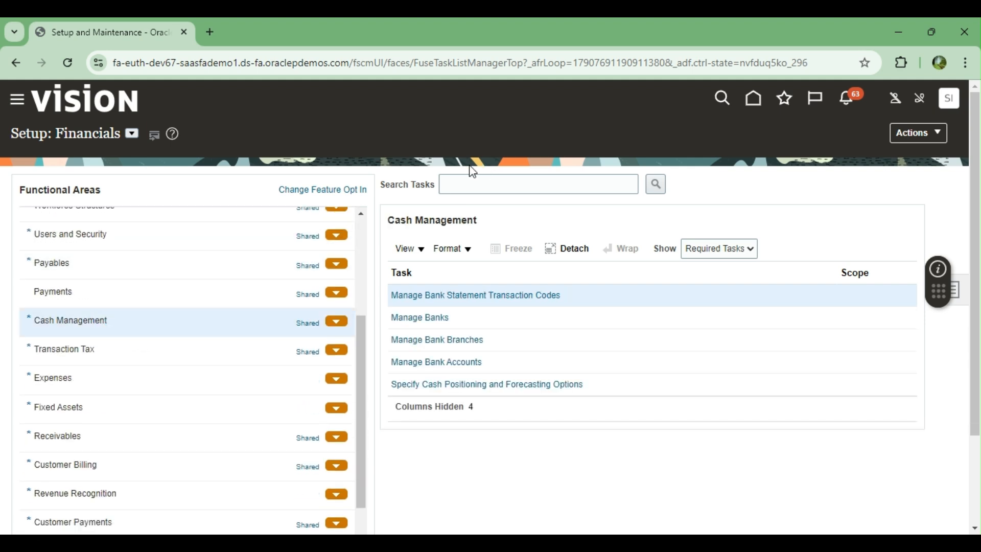
# Step: Open the Manage Banks list and start creating a new bank
pyautogui.click(419, 319)
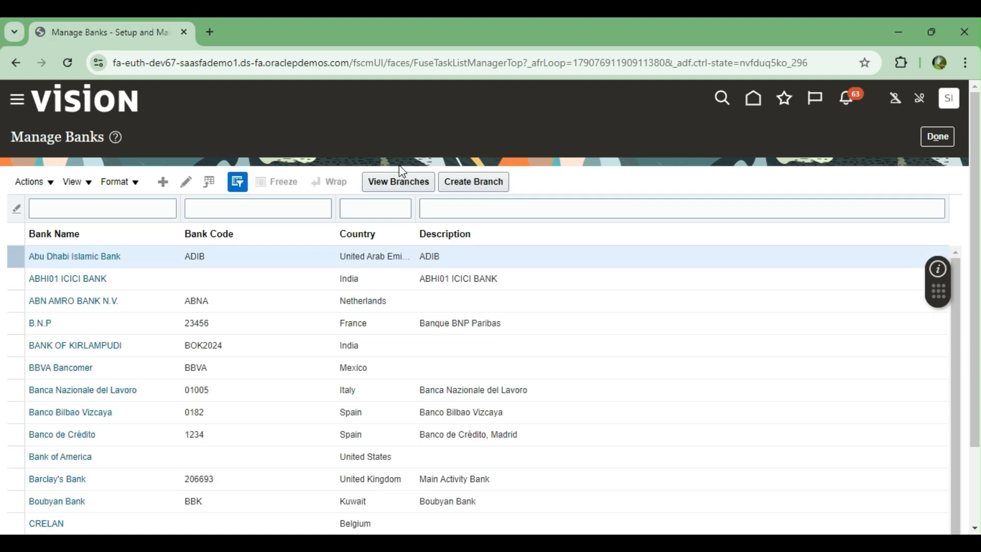
pyautogui.scroll(-3, 606, 367)
pyautogui.scroll(3, 484, 322)
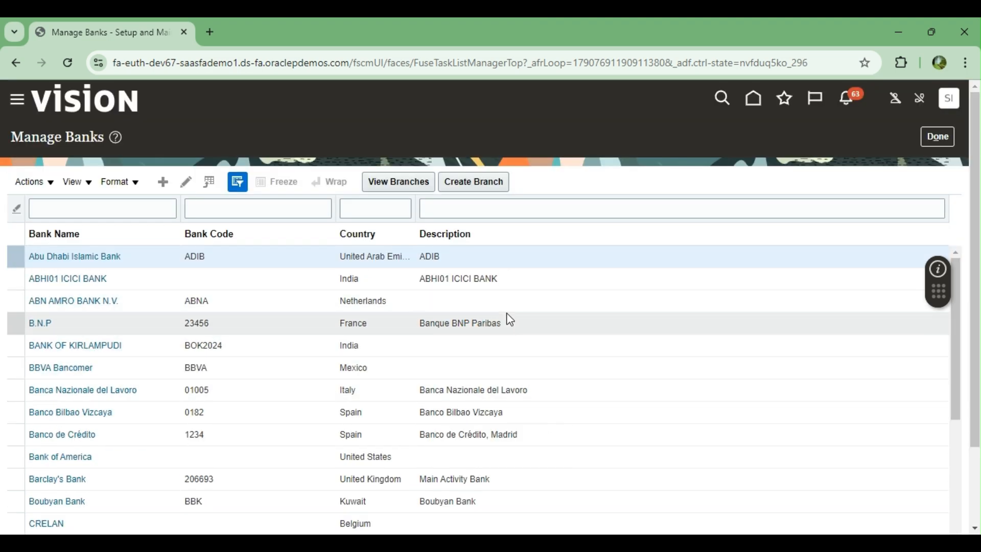
pyautogui.scroll(-5, 507, 317)
pyautogui.scroll(5, 506, 318)
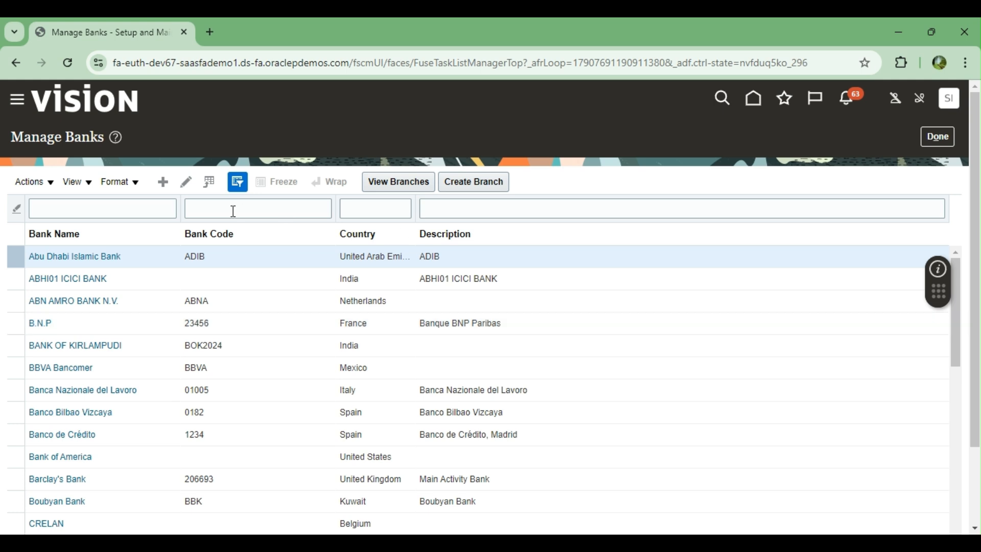
pyautogui.click(164, 186)
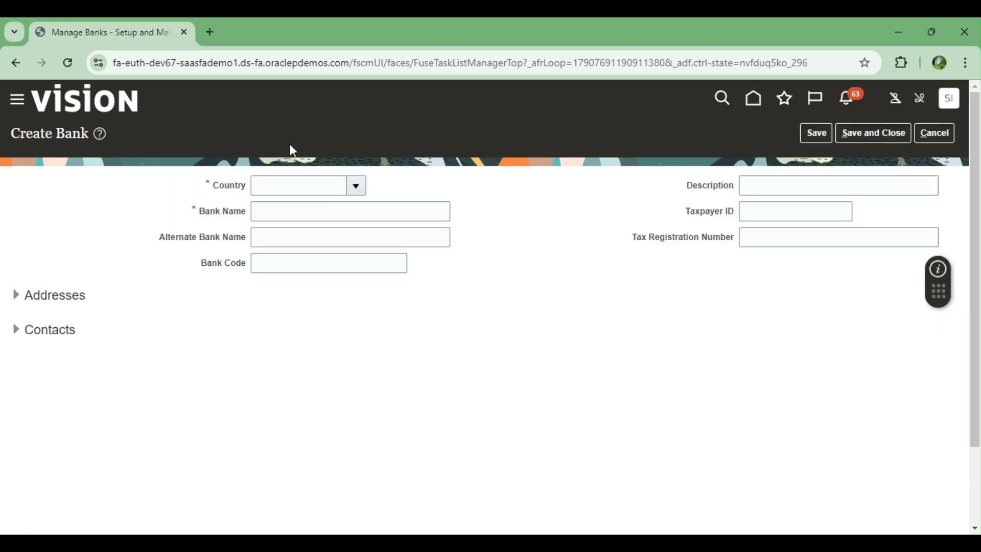
# Step: Set the new bank's country to United States by searching country code US
pyautogui.click(320, 186)
pyautogui.write('Uni')
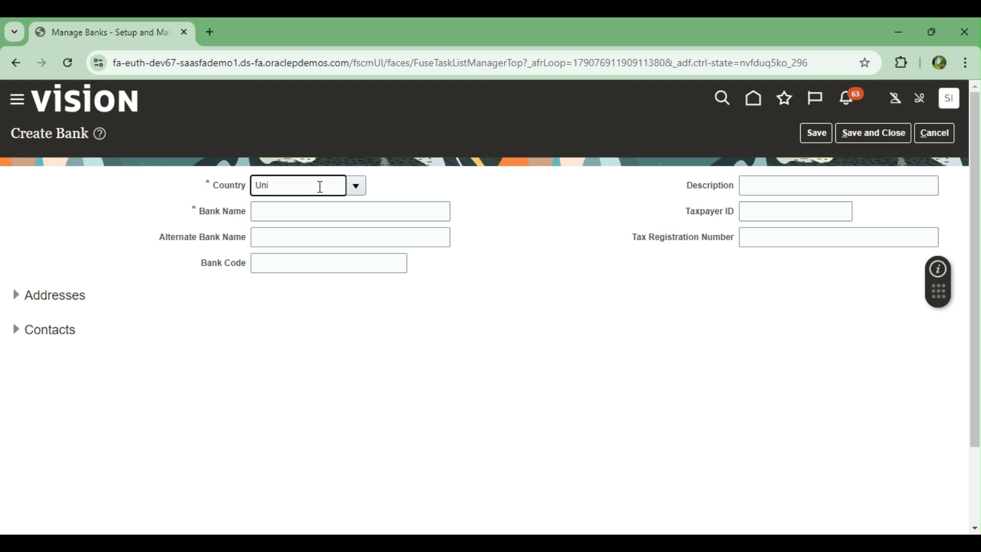
pyautogui.write('ted st')
pyautogui.press('Tab')
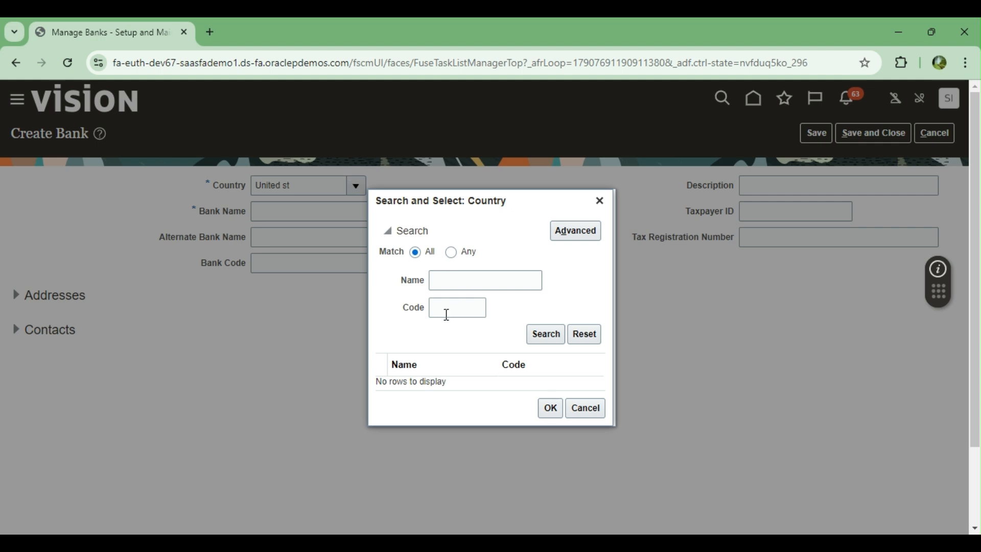
pyautogui.click(446, 313)
pyautogui.write('US')
pyautogui.click(547, 337)
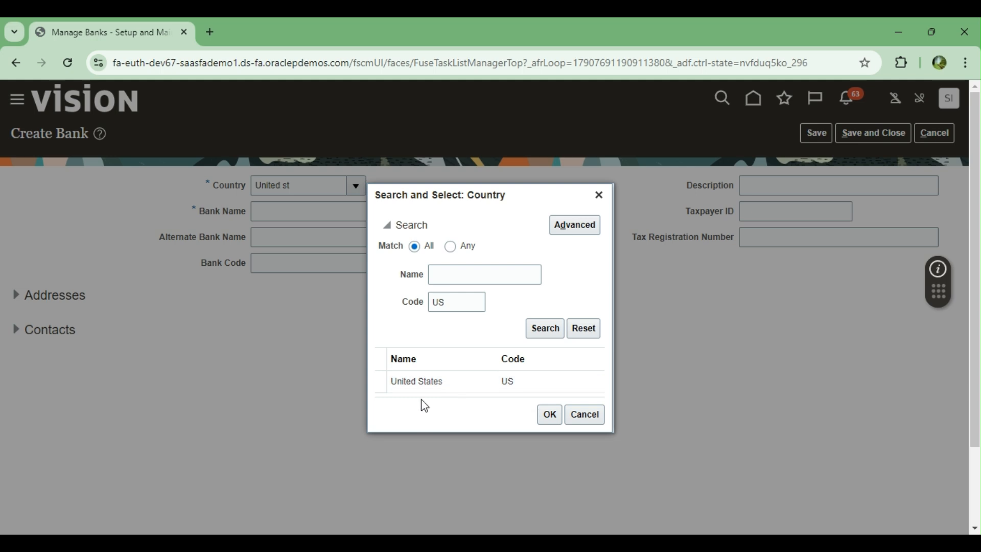
pyautogui.click(547, 414)
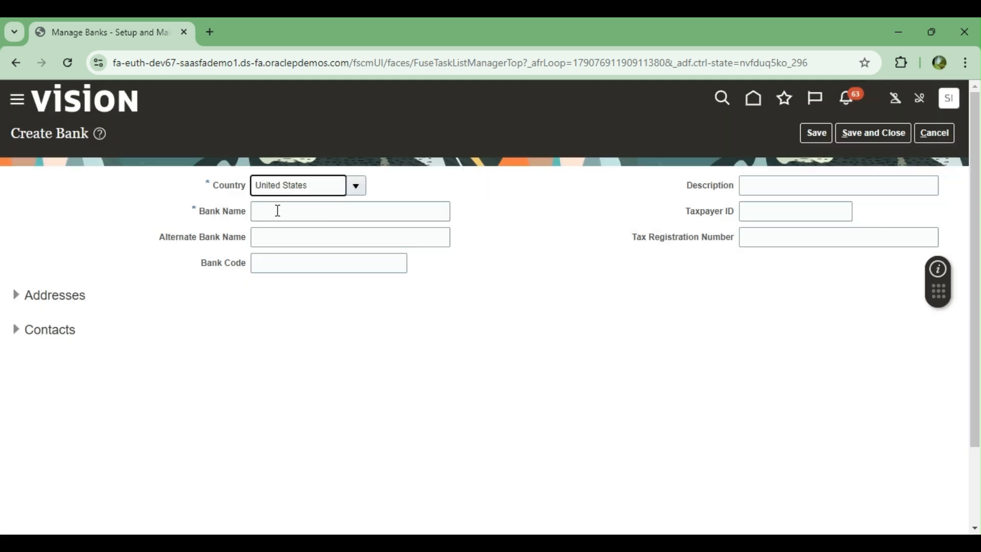
# Step: Enter bank name BANK OF AMERICA, bank code BOA15158 and description CURRENT ACCOUNT
pyautogui.click(278, 211)
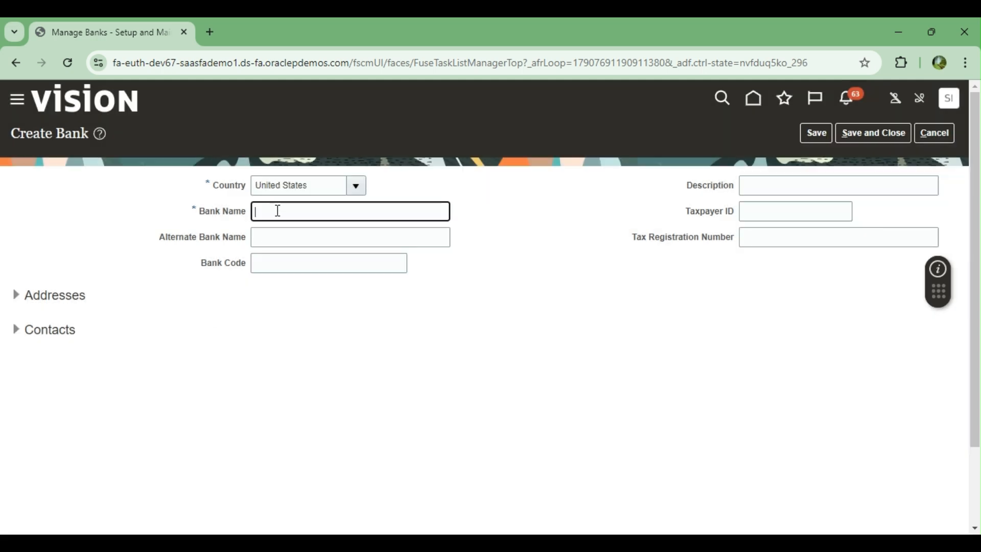
pyautogui.write('BANK OF AMERICA')
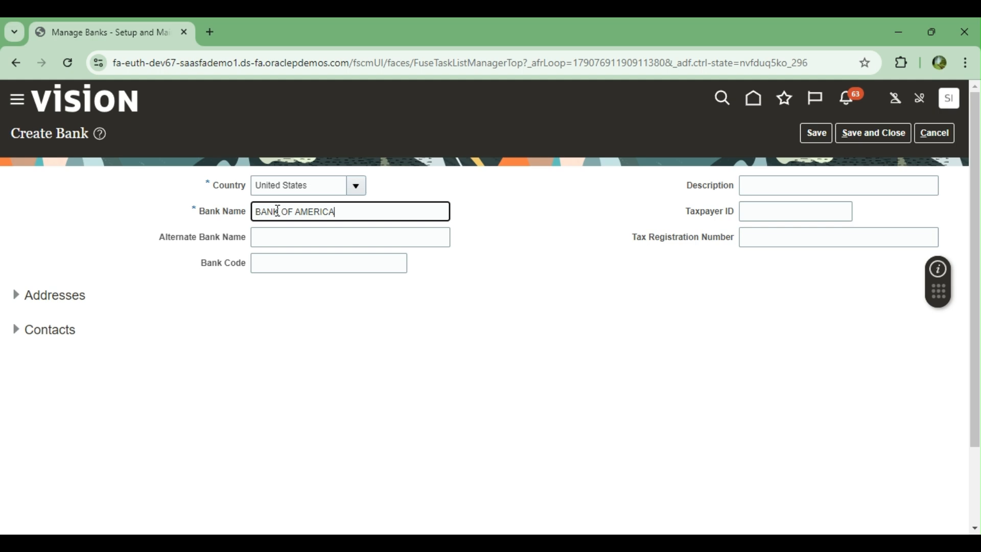
pyautogui.press('Tab')
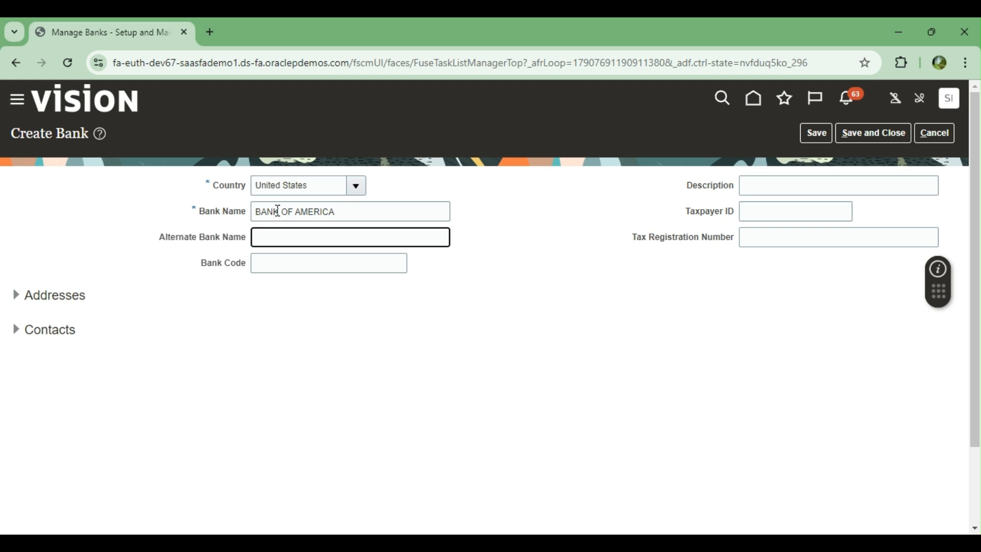
pyautogui.press('Tab')
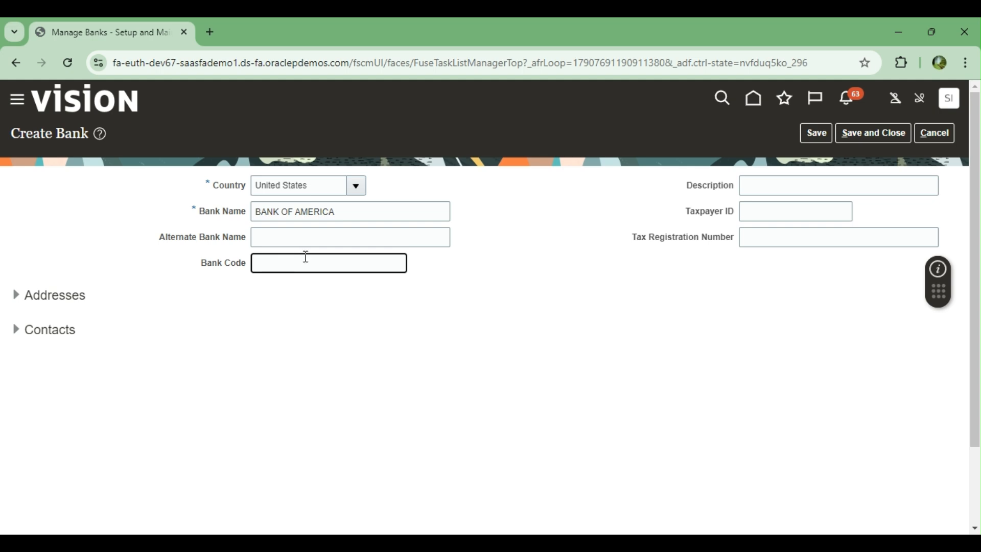
pyautogui.write('BA')
pyautogui.press('BackSpace')
pyautogui.write('OA15158')
pyautogui.click(760, 187)
pyautogui.write('CU')
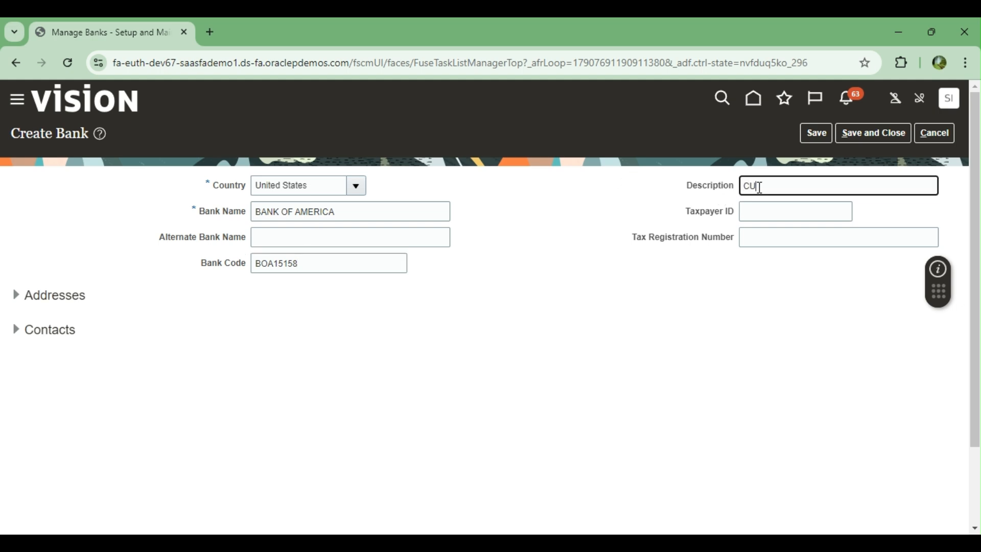
pyautogui.write('RRENT ACCOUNT')
# Step: Save and close the new bank, acknowledging the changes-saved message
pyautogui.click(817, 136)
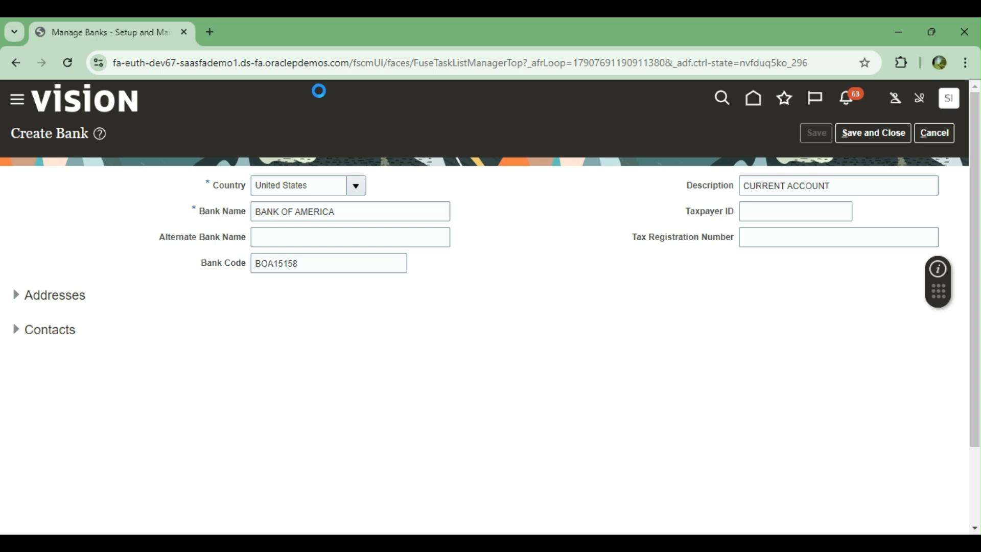
pyautogui.click(525, 219)
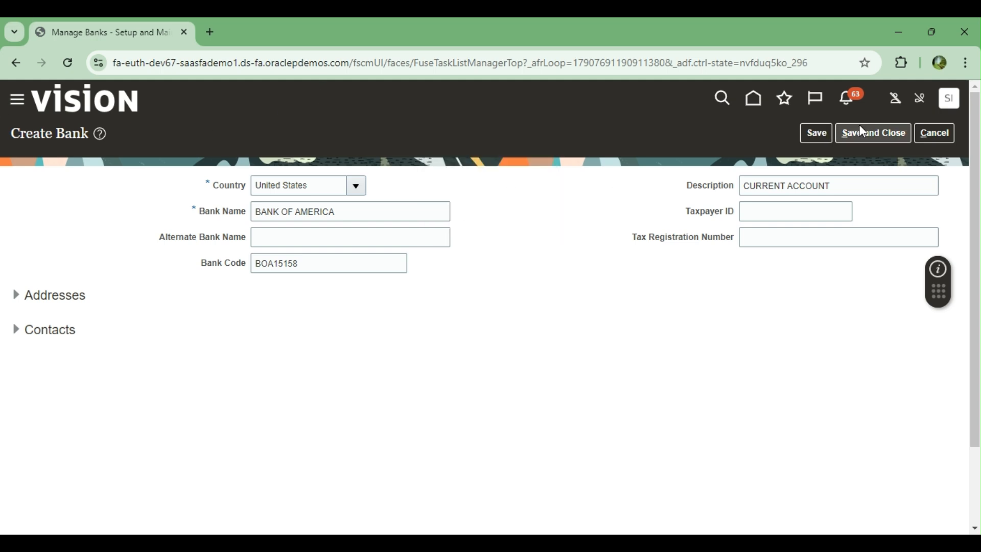
pyautogui.click(864, 136)
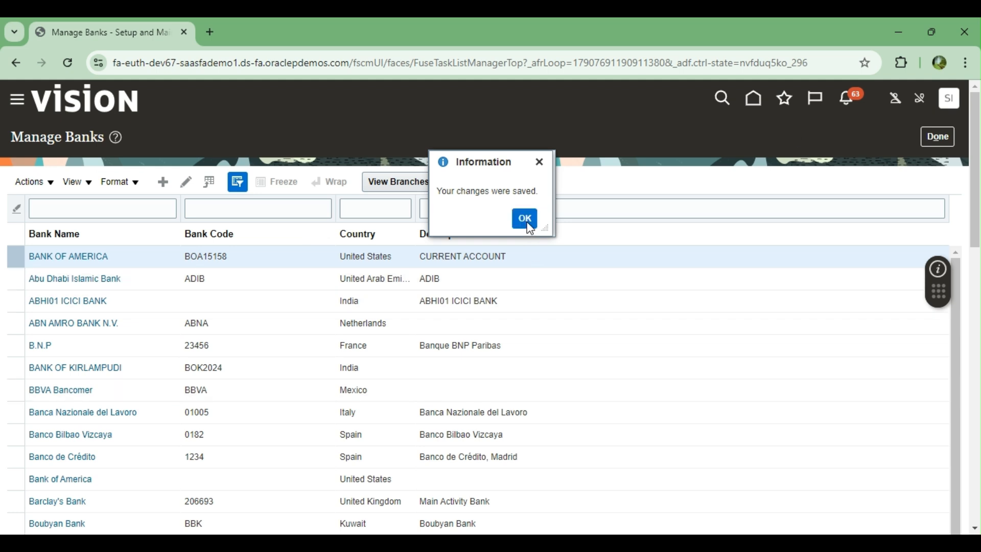
pyautogui.click(529, 225)
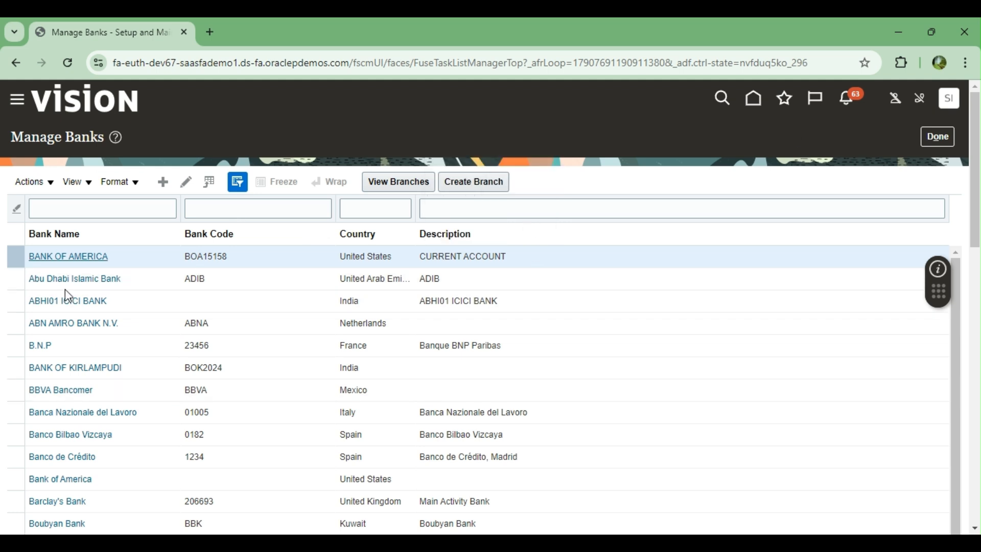
# Step: Open the BANK OF AMERICA record and switch it into edit mode
pyautogui.click(53, 256)
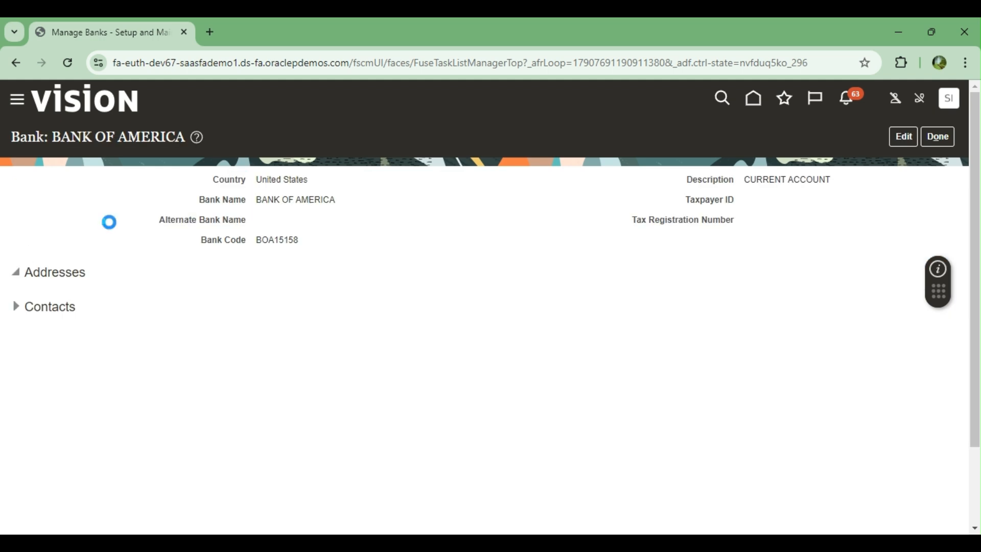
pyautogui.click(19, 271)
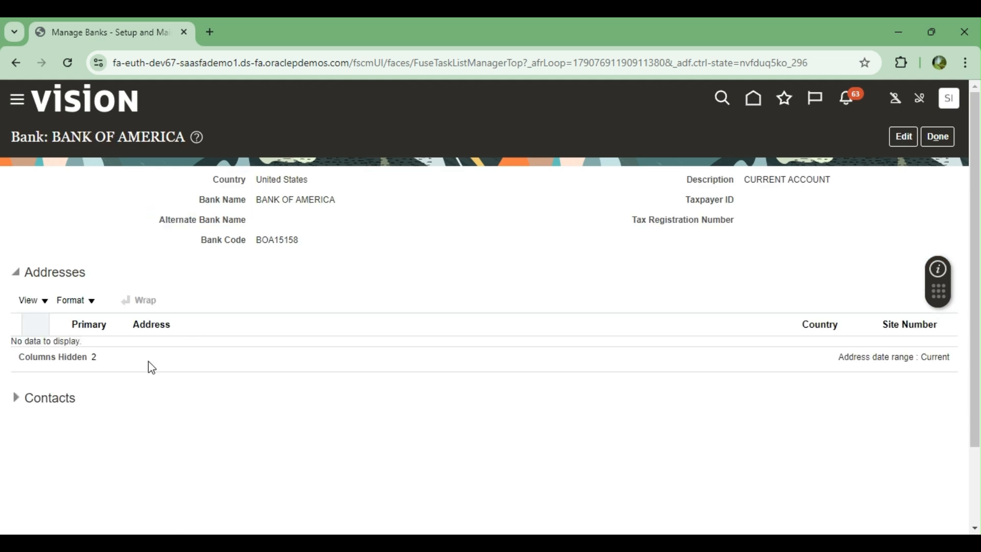
pyautogui.click(16, 398)
pyautogui.scroll(-3, 251, 362)
pyautogui.scroll(3, 251, 361)
pyautogui.click(906, 140)
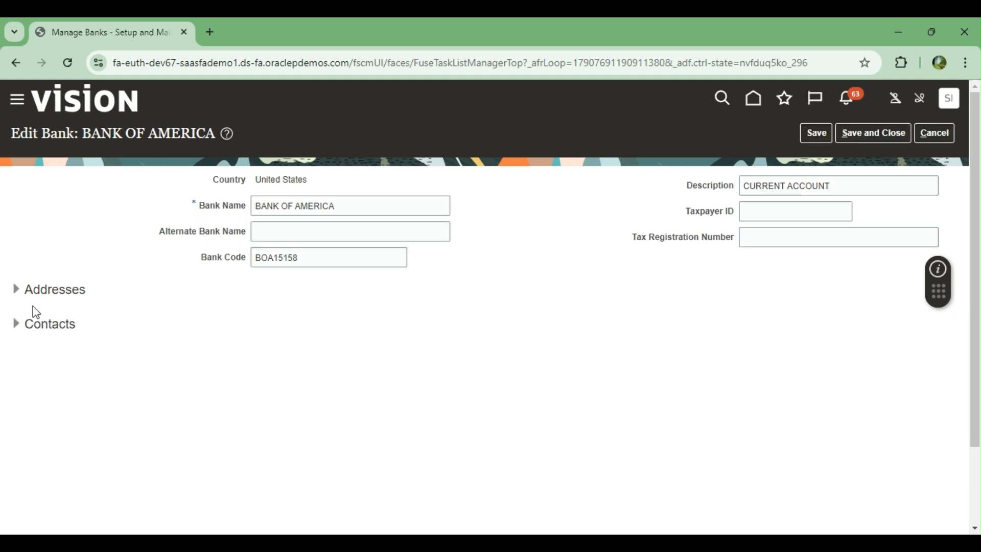
pyautogui.click(15, 291)
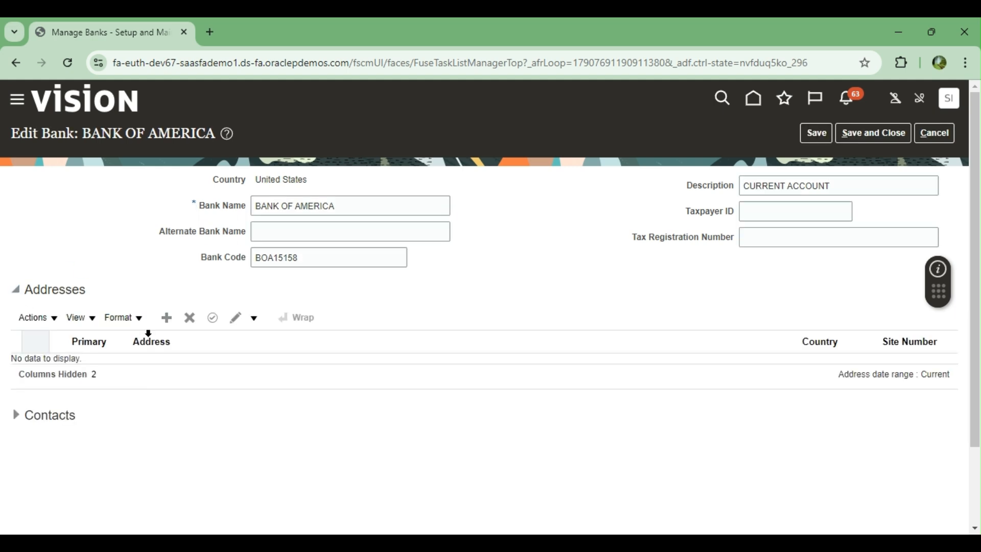
# Step: Add a new bank address with line 1 'NEW YORK TAM LINE 1' and city 'NEW Y'
pyautogui.click(168, 318)
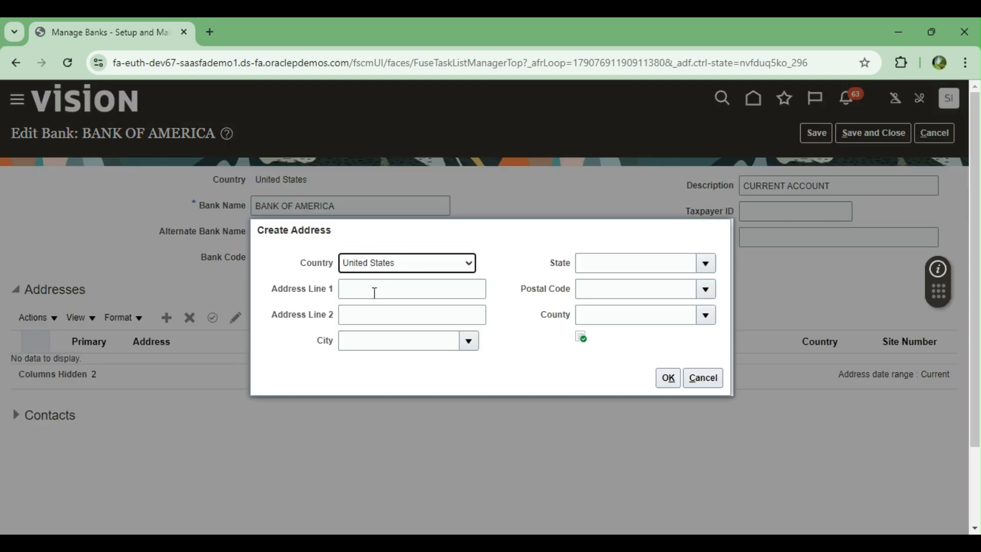
pyautogui.click(374, 291)
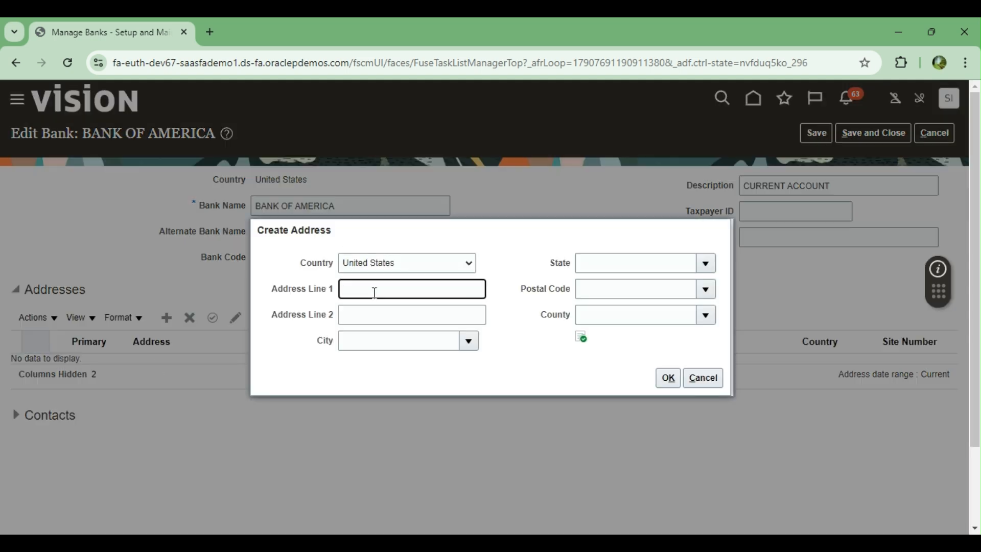
pyautogui.write('NEW YORK TAM LINE 1')
pyautogui.press('Tab')
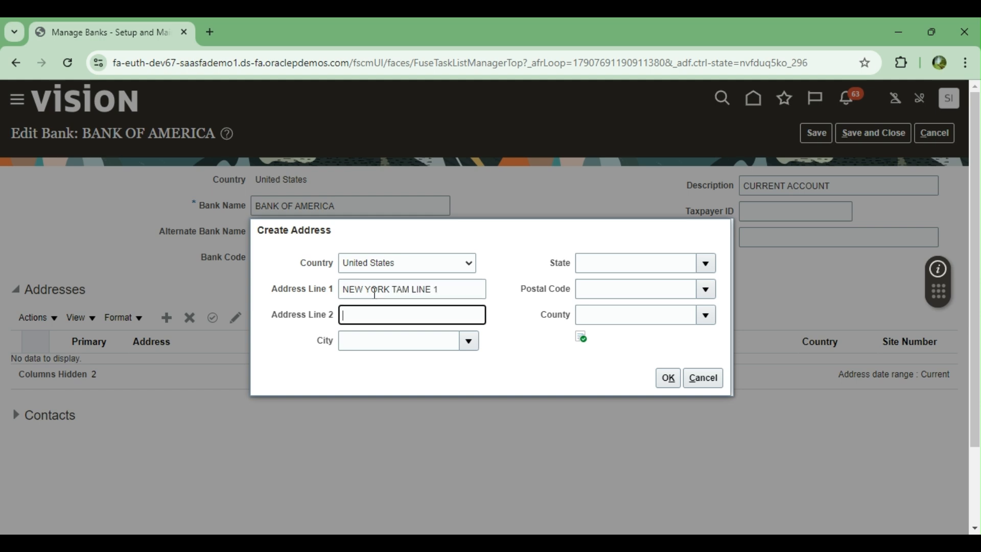
pyautogui.write('NEW YORK')
pyautogui.press('Tab')
pyautogui.write('NEW')
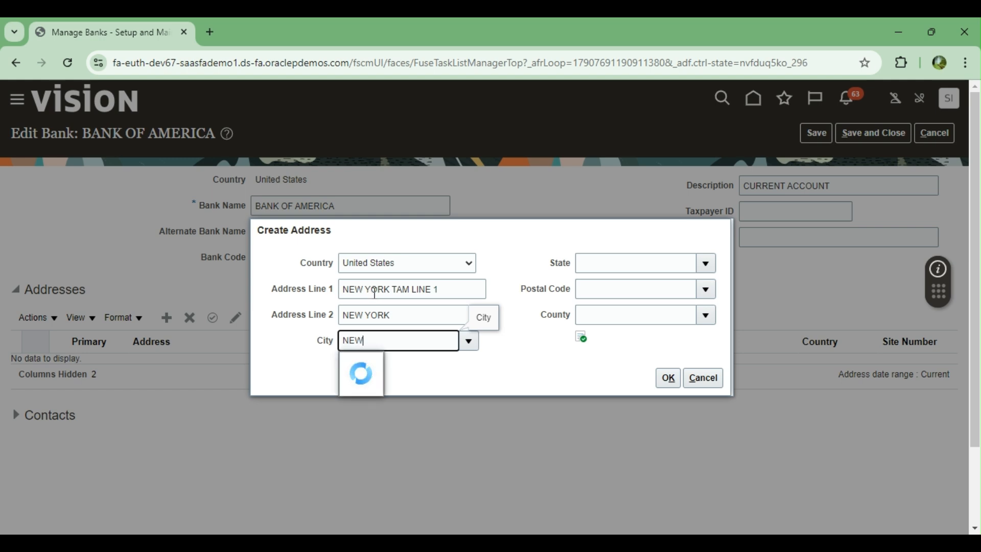
pyautogui.write(' Y')
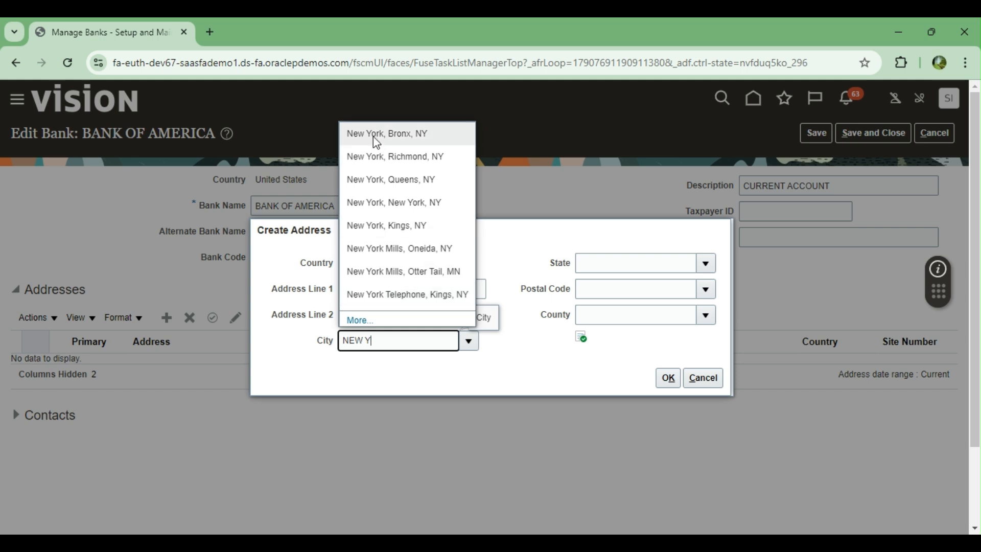
# Step: Complete the address with New York, NY, postal code 10301 Richmond, then expand Contacts
pyautogui.click(375, 161)
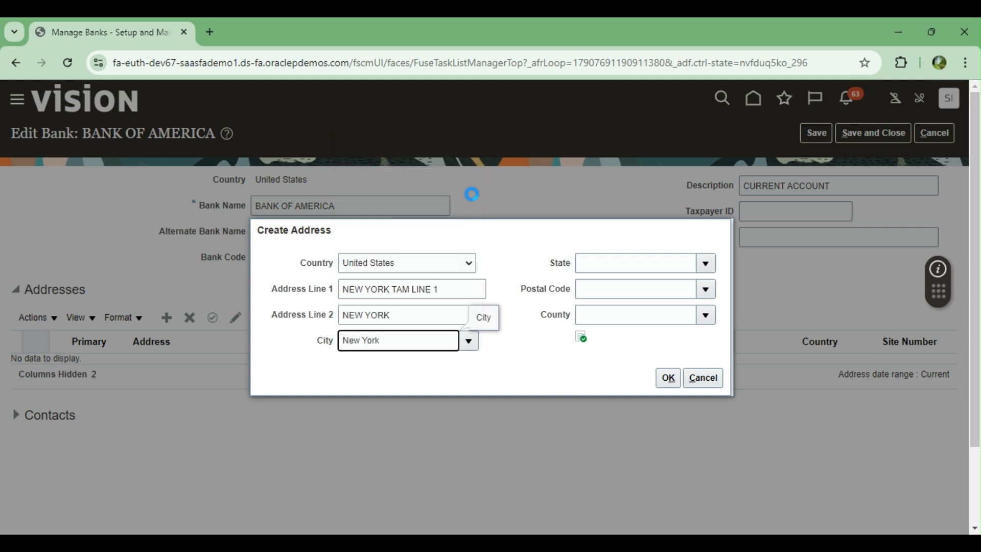
pyautogui.click(643, 271)
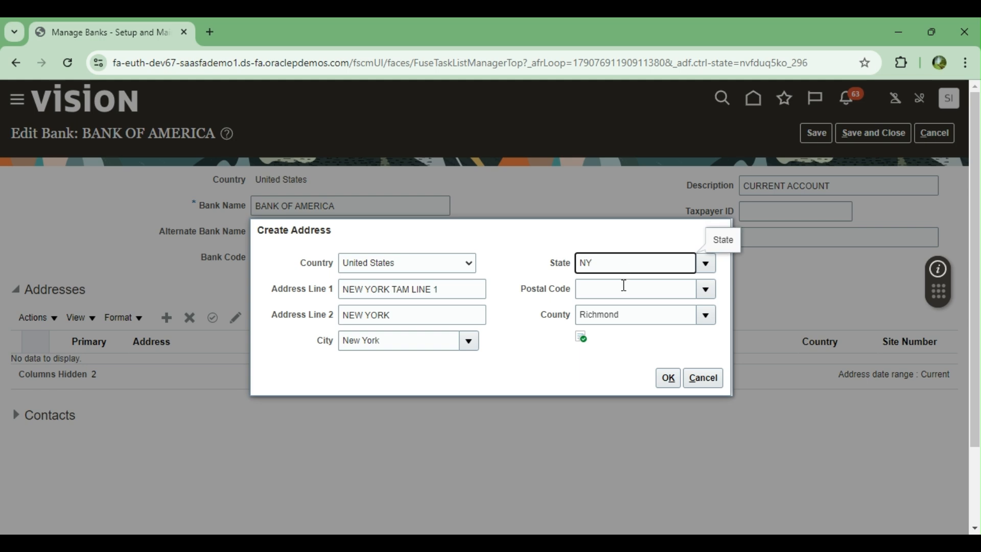
pyautogui.click(624, 285)
pyautogui.click(512, 363)
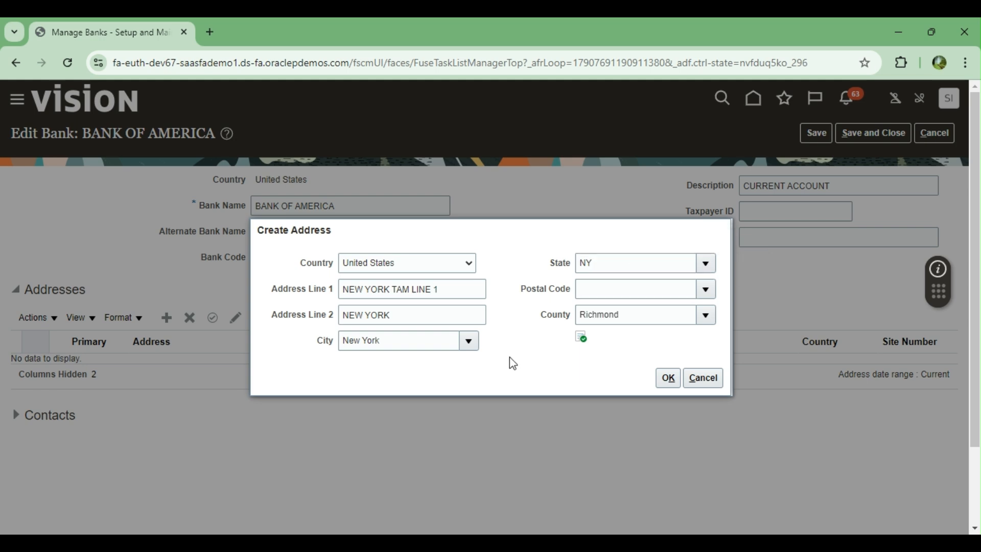
pyautogui.click(705, 289)
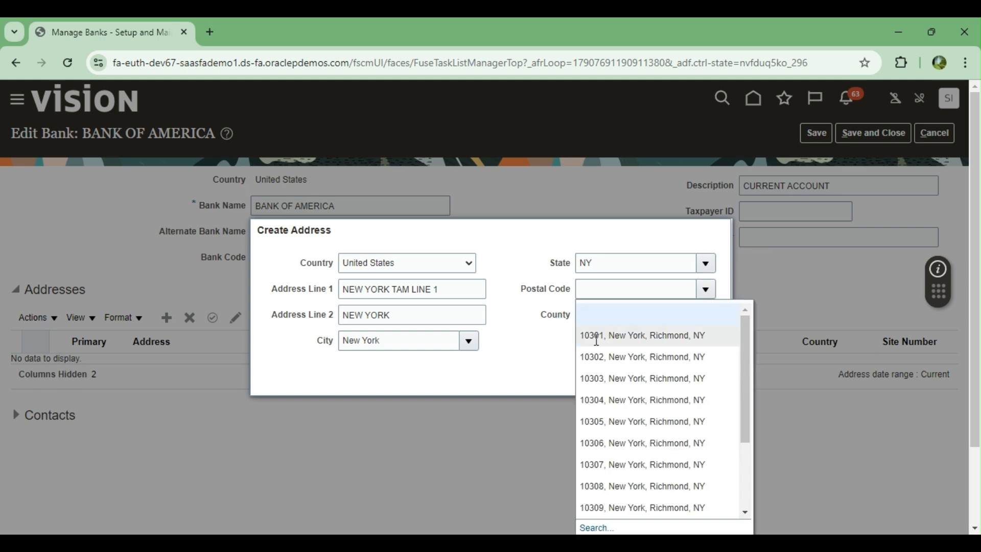
pyautogui.click(606, 336)
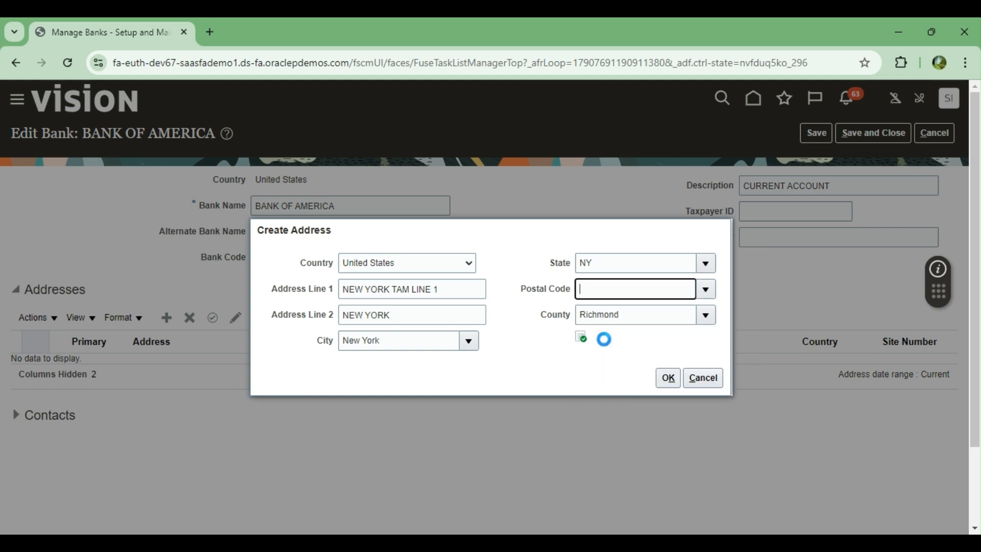
pyautogui.click(670, 379)
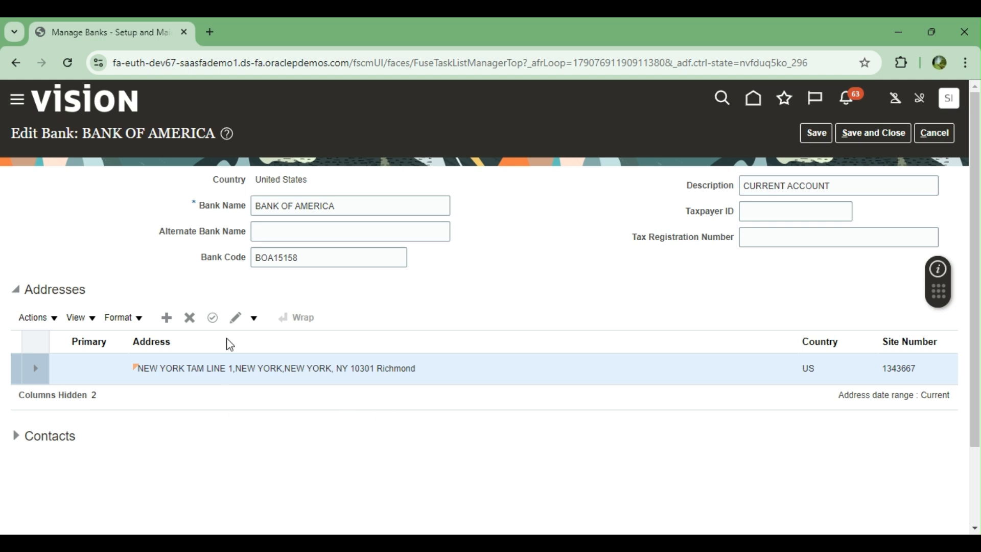
pyautogui.click(17, 435)
pyautogui.scroll(-2, 307, 366)
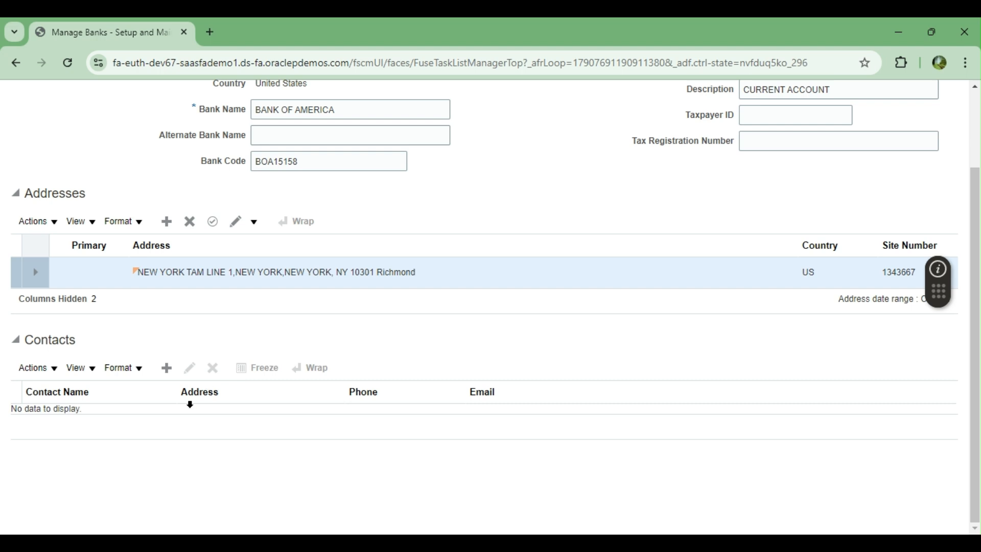
# Step: Add a new bank contact with prefix Mr. and the contact's first and last name
pyautogui.click(167, 368)
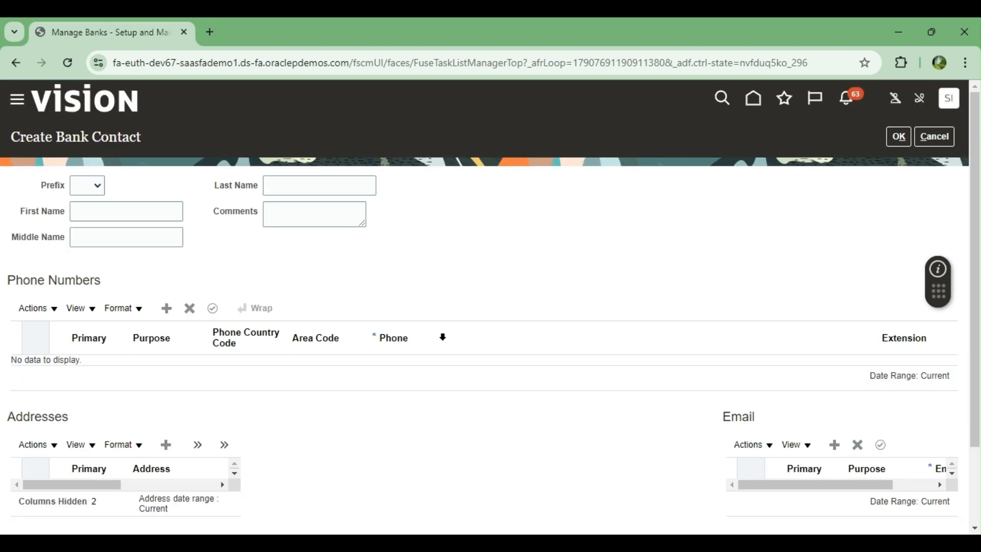
pyautogui.click(96, 189)
pyautogui.click(93, 210)
pyautogui.click(94, 211)
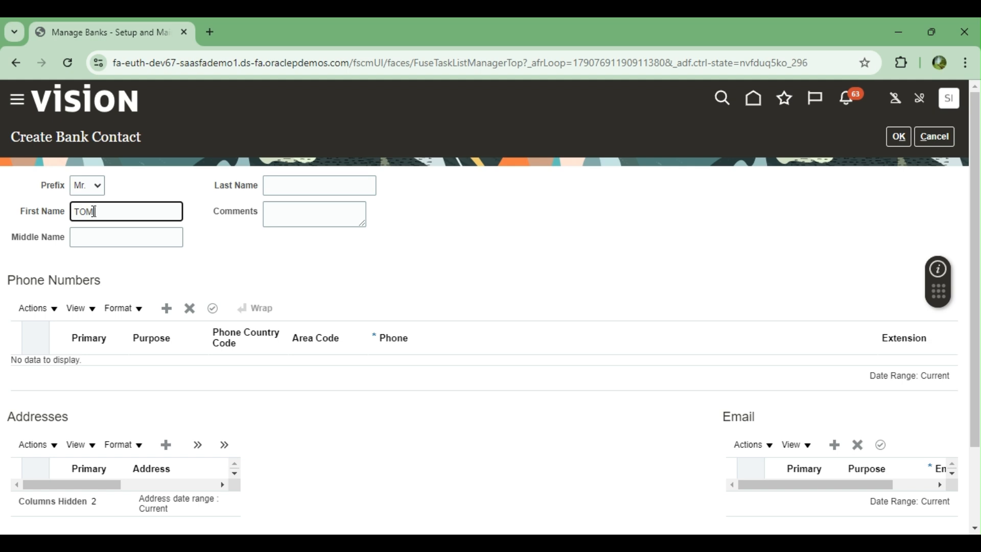
pyautogui.press('Tab')
pyautogui.press('Tab')
pyautogui.press('Tab')
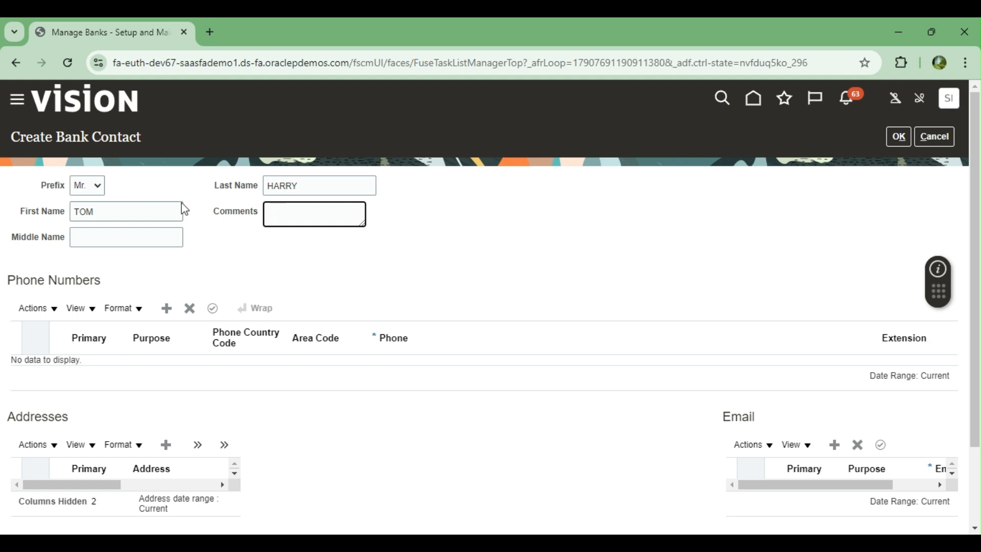
# Step: Give the contact a Work phone with area code and number, then create the contact
pyautogui.scroll(-1, 199, 252)
pyautogui.click(167, 238)
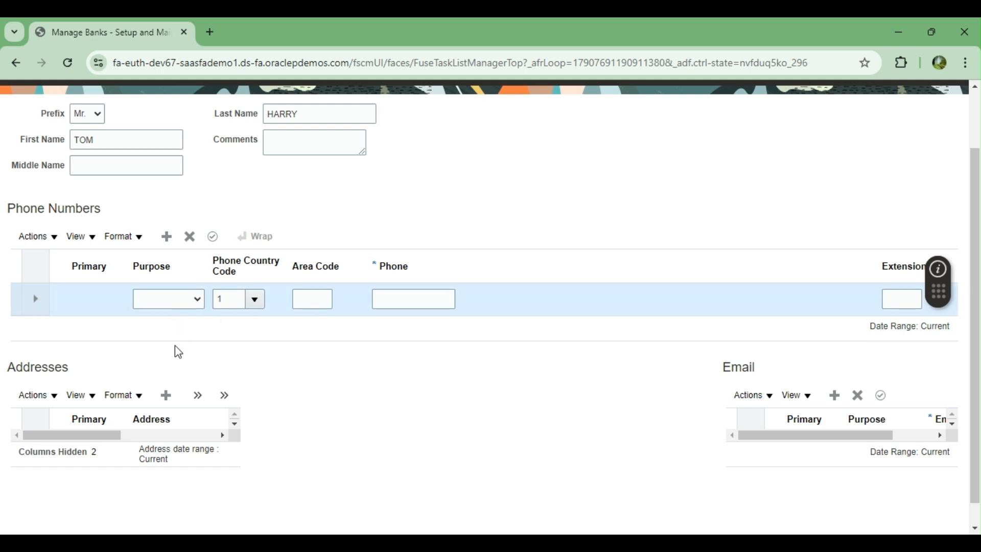
pyautogui.click(162, 325)
pyautogui.click(307, 297)
pyautogui.write('18')
pyautogui.press('Tab')
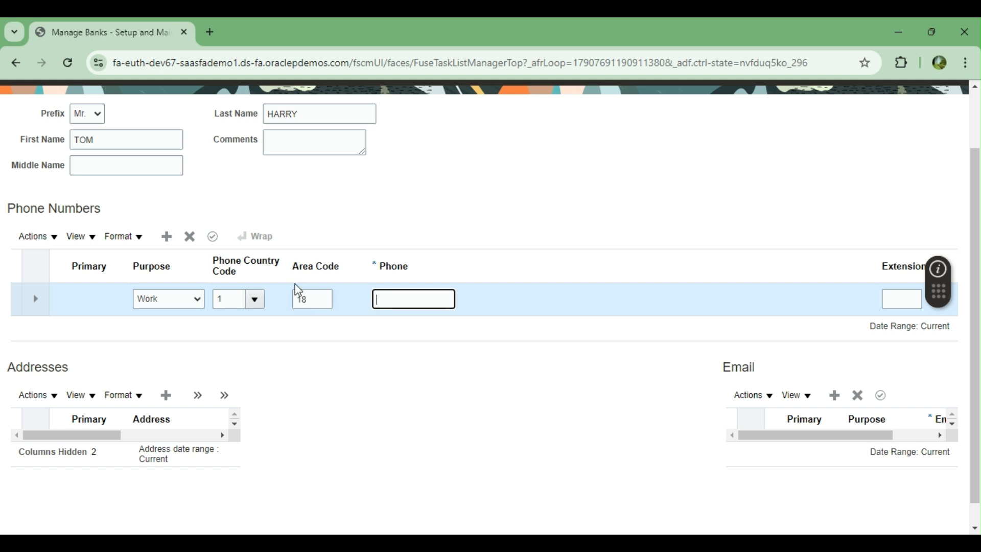
pyautogui.write('53535353')
pyautogui.scroll(2, 429, 377)
pyautogui.click(898, 138)
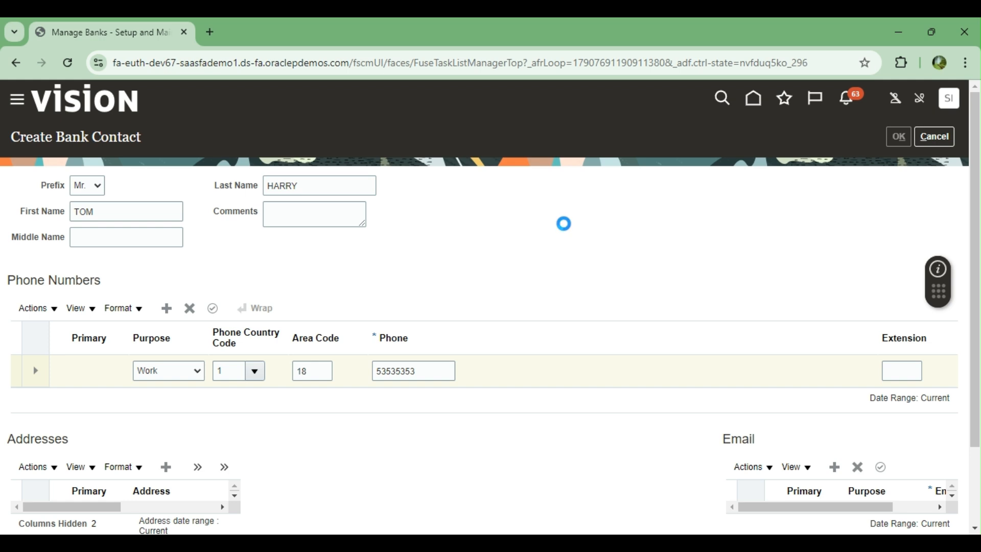
pyautogui.scroll(-2, 544, 266)
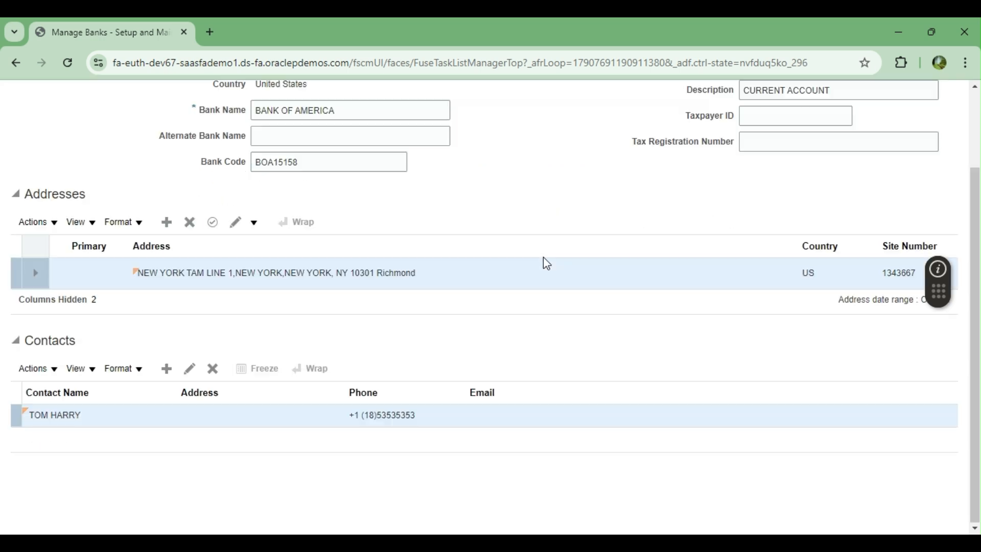
# Step: Save and close BANK OF AMERICA, acknowledge the message, and go to Manage Bank Branches
pyautogui.scroll(2, 358, 205)
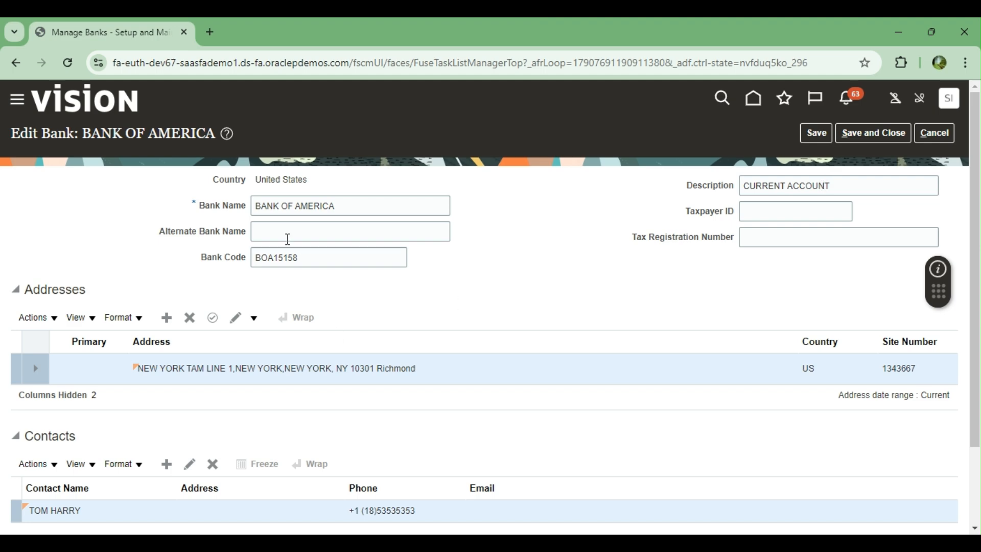
pyautogui.scroll(-2, 526, 278)
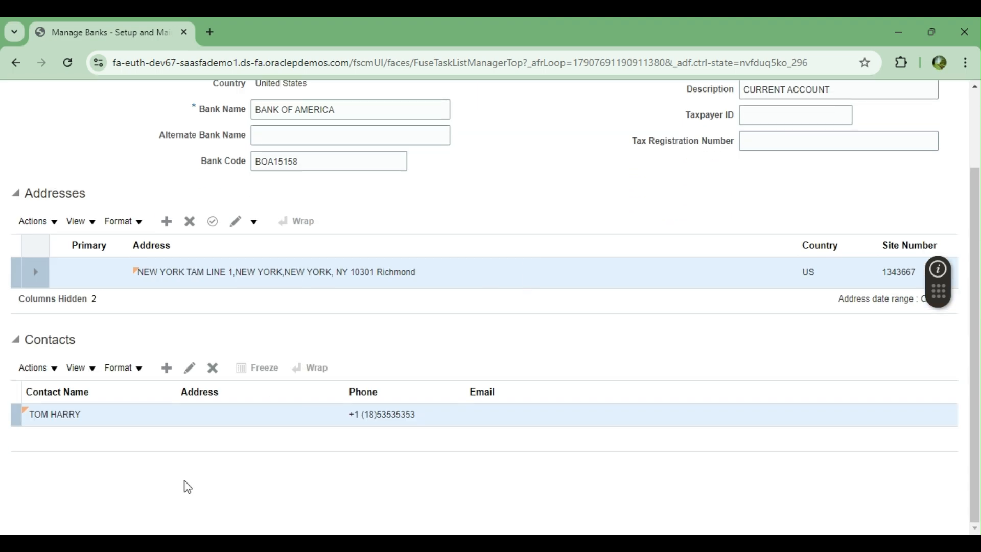
pyautogui.scroll(2, 607, 368)
pyautogui.click(814, 134)
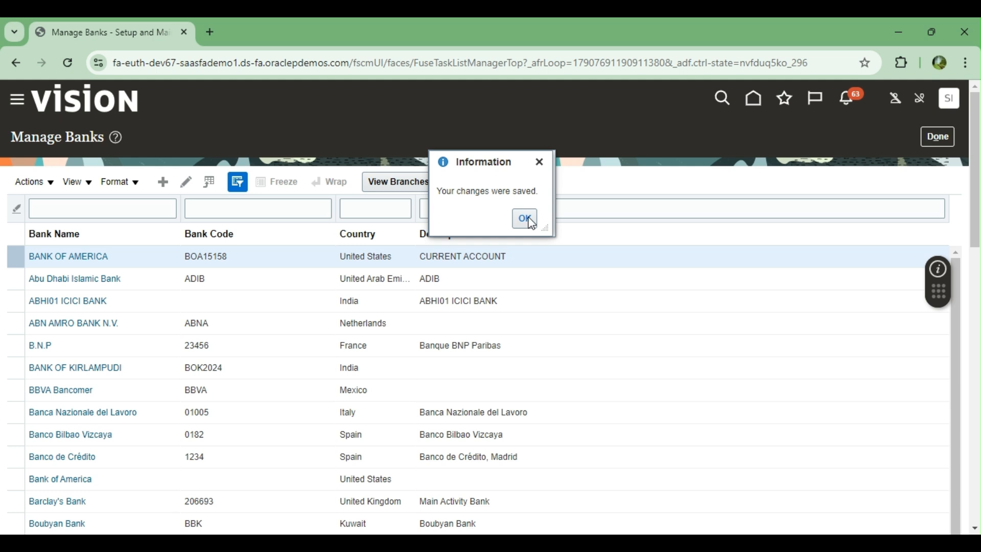
pyautogui.click(525, 219)
pyautogui.click(938, 136)
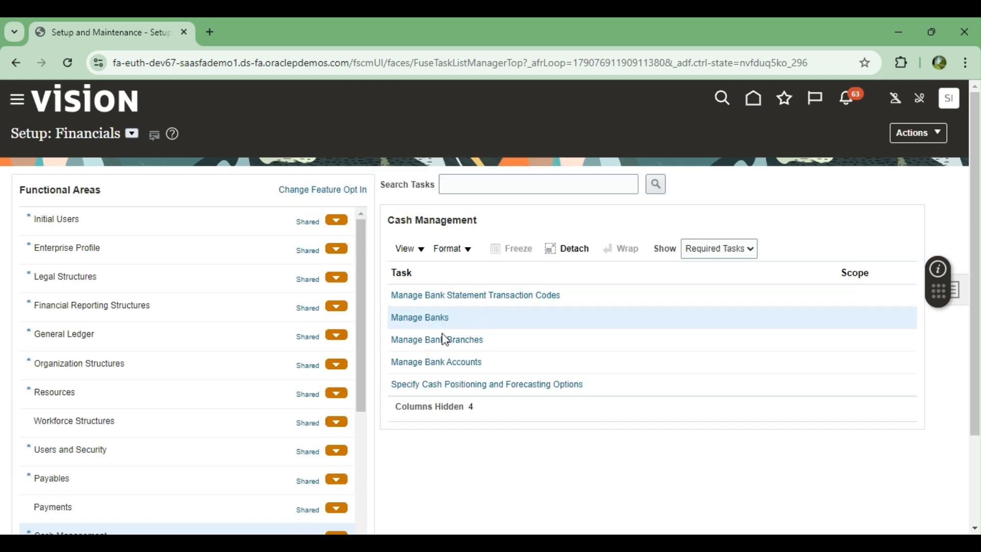
pyautogui.click(422, 341)
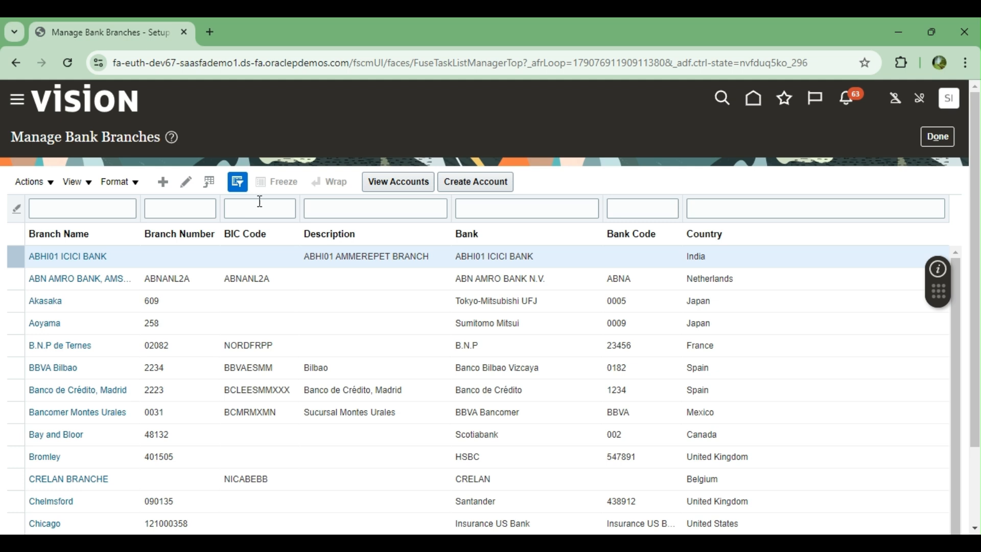
# Step: Filter branches by name BANK OF AMERICA, find none, then clear the filter
pyautogui.click(69, 212)
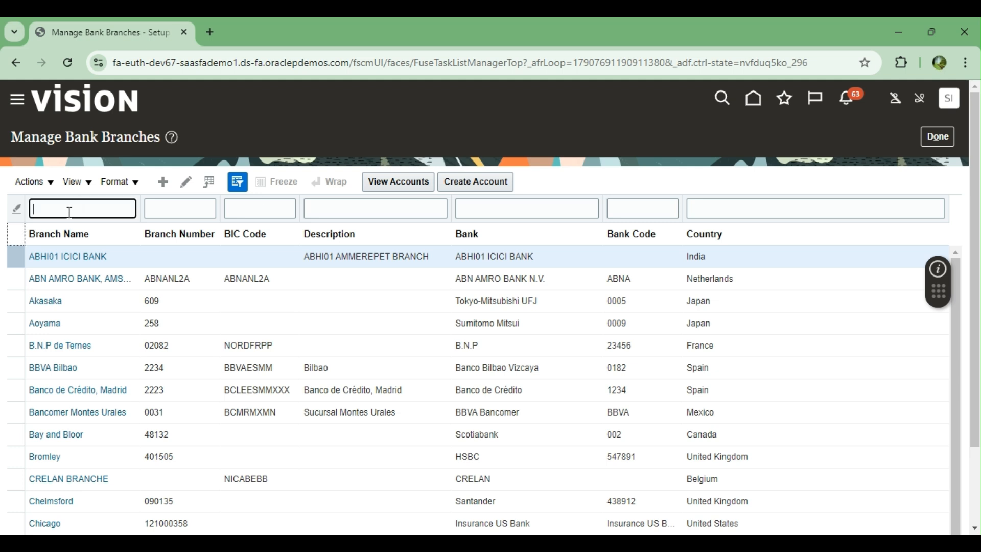
pyautogui.write('BANK OF AMERIKA')
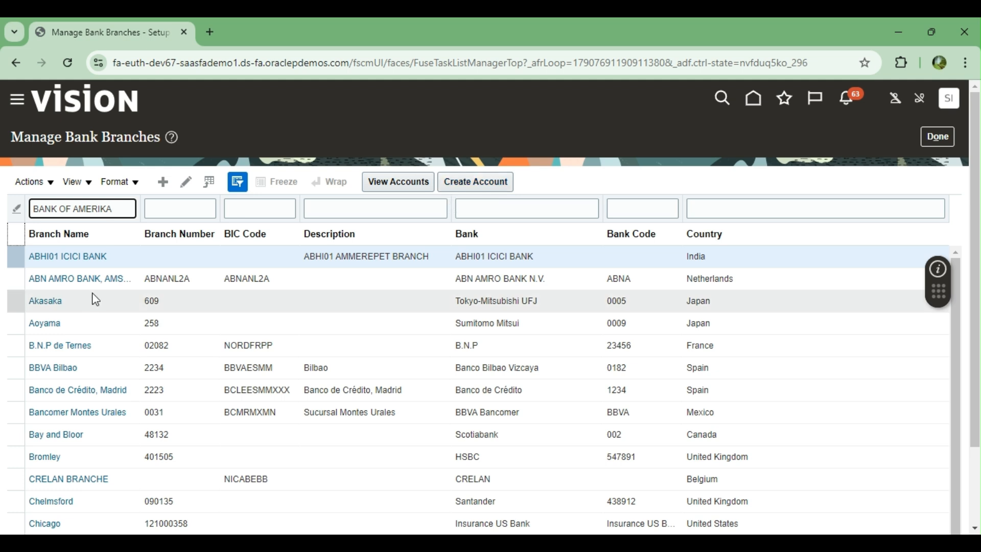
pyautogui.press('BackSpace')
pyautogui.press('BackSpace')
pyautogui.write('CA')
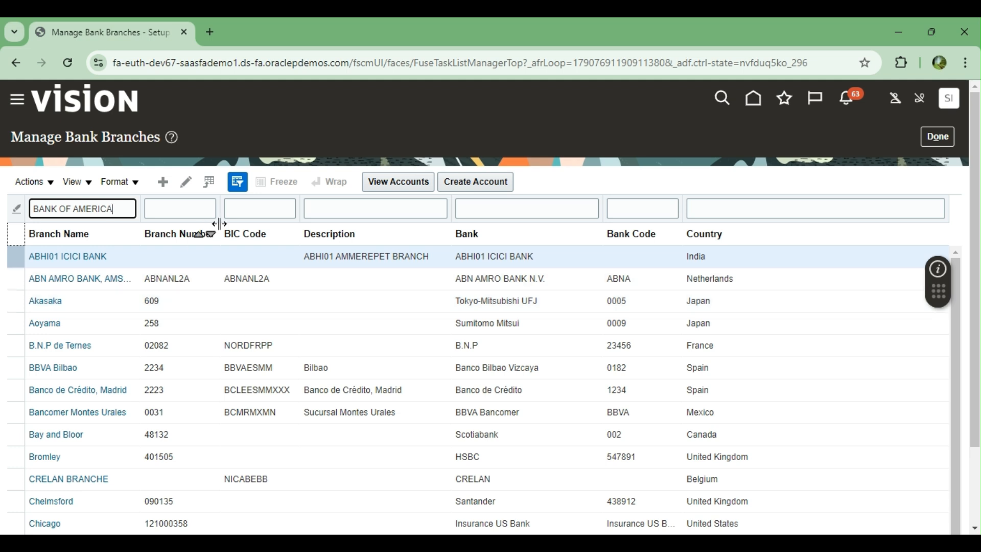
pyautogui.press('Return')
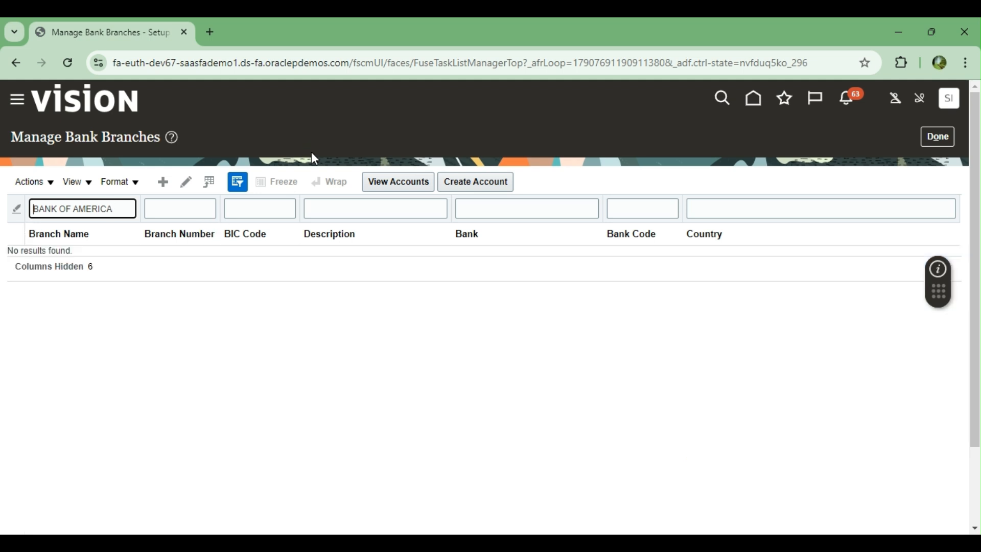
pyautogui.click(129, 207)
pyautogui.press('BackSpace')
pyautogui.press('BackSpace')
pyautogui.press('BackSpace')
pyautogui.press('BackSpace')
pyautogui.press('BackSpace')
pyautogui.press('BackSpace')
pyautogui.press('BackSpace')
pyautogui.press('BackSpace')
pyautogui.press('BackSpace')
pyautogui.press('BackSpace')
pyautogui.press('BackSpace')
pyautogui.press('BackSpace')
pyautogui.press('BackSpace')
pyautogui.press('BackSpace')
pyautogui.press('BackSpace')
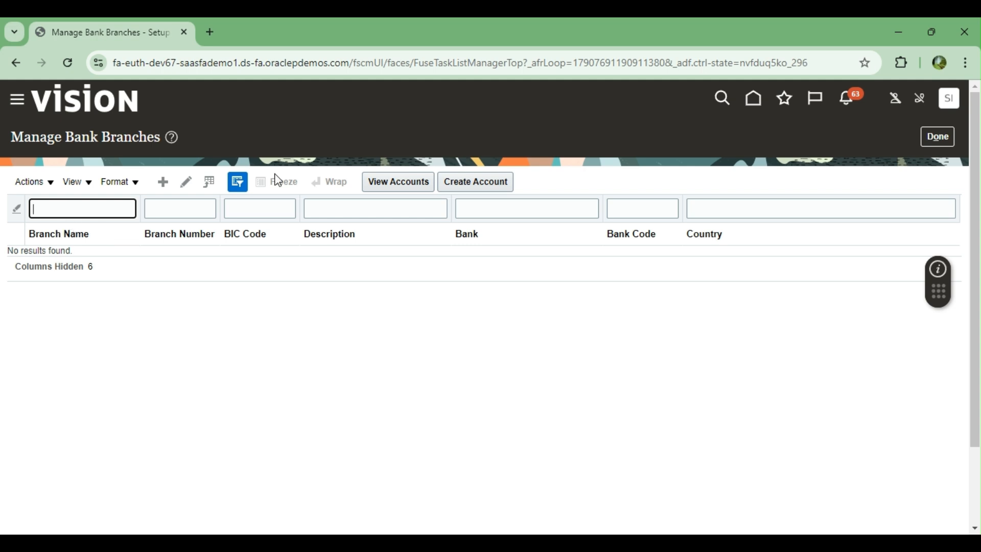
# Step: Start a new BANK OF AMERICA branch named NEW YORK RICHMOND BRANCH
pyautogui.click(164, 182)
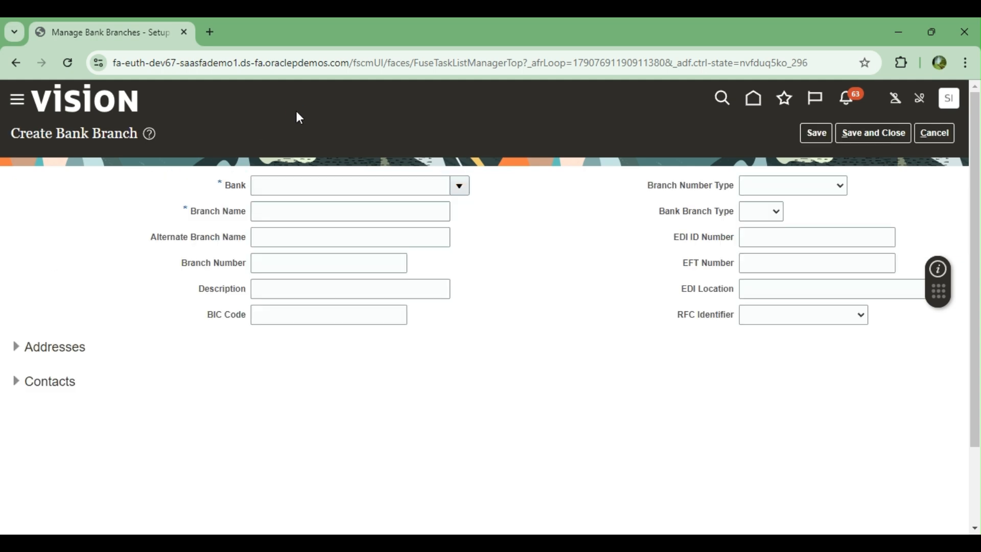
pyautogui.click(462, 187)
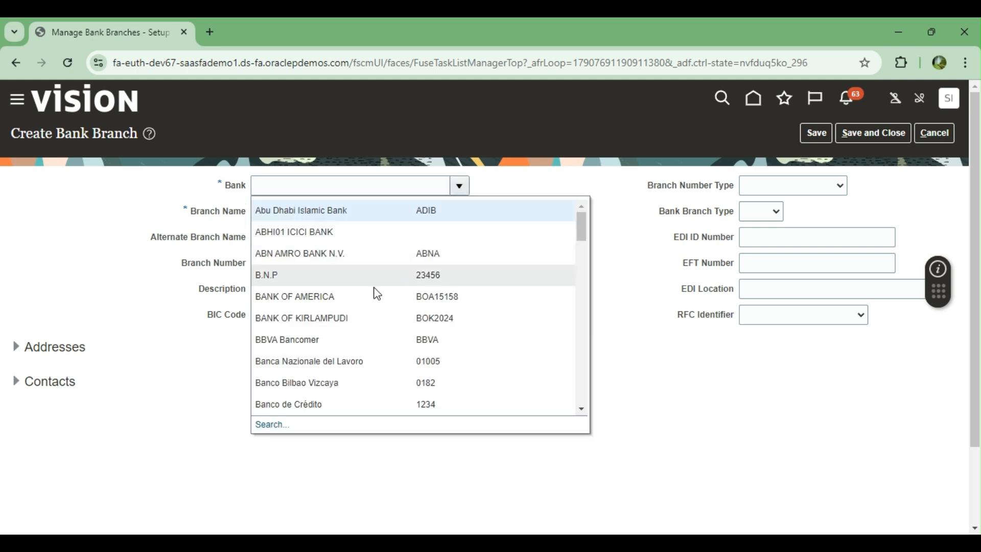
pyautogui.click(281, 298)
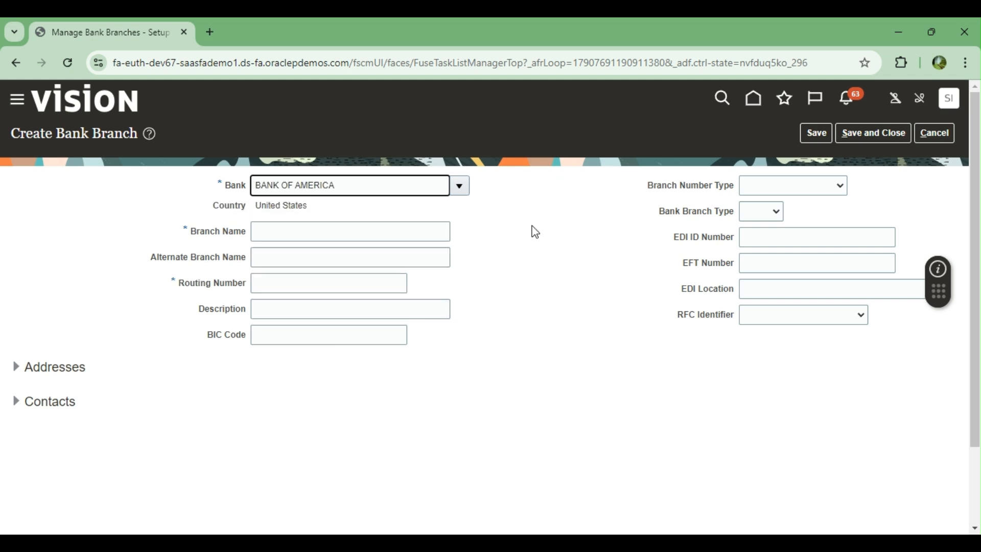
pyautogui.click(296, 231)
pyautogui.write('NEW')
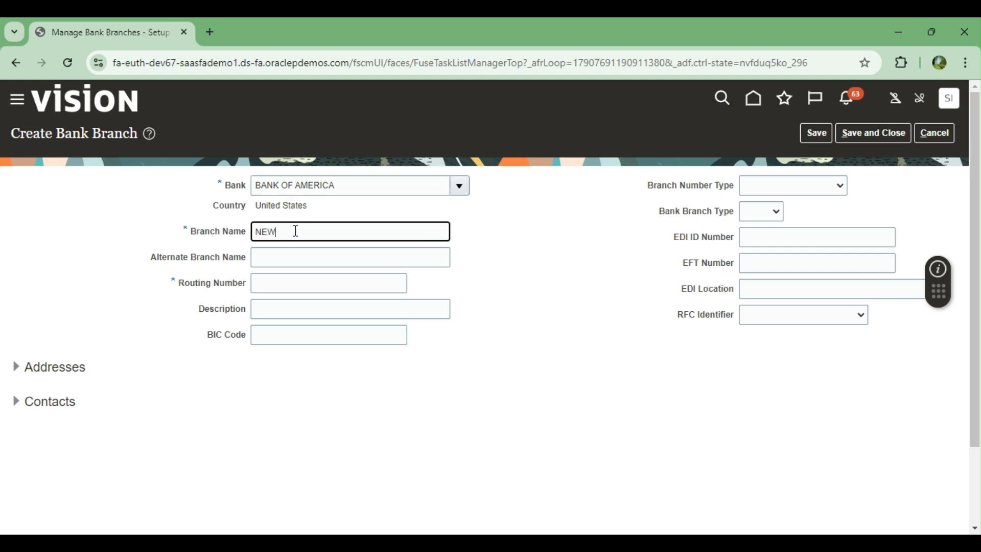
pyautogui.write(' YORK RICHMOND BRANCH')
pyautogui.press('Tab')
# Step: Enter routing BOA171817, description CURRENT ACCOUNT and BIC code BIC261717, then try saving
pyautogui.press('Tab')
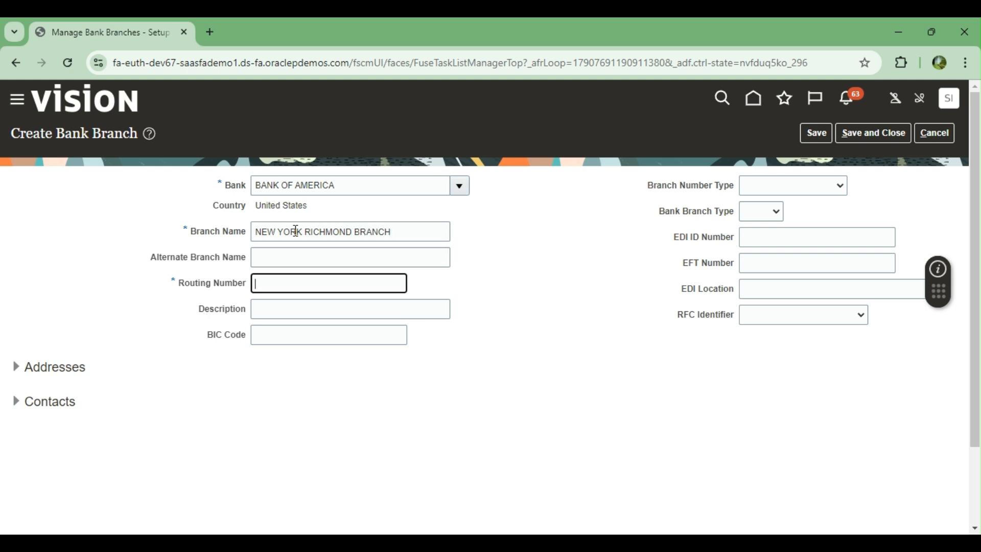
pyautogui.write('BOA171817')
pyautogui.press('Tab')
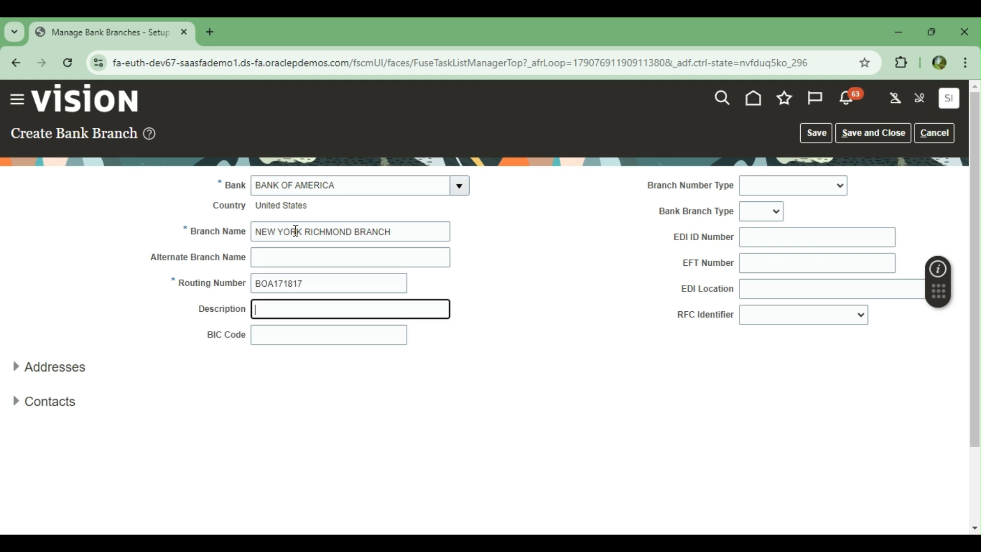
pyautogui.write('CURRENT ACCOUNT')
pyautogui.press('Tab')
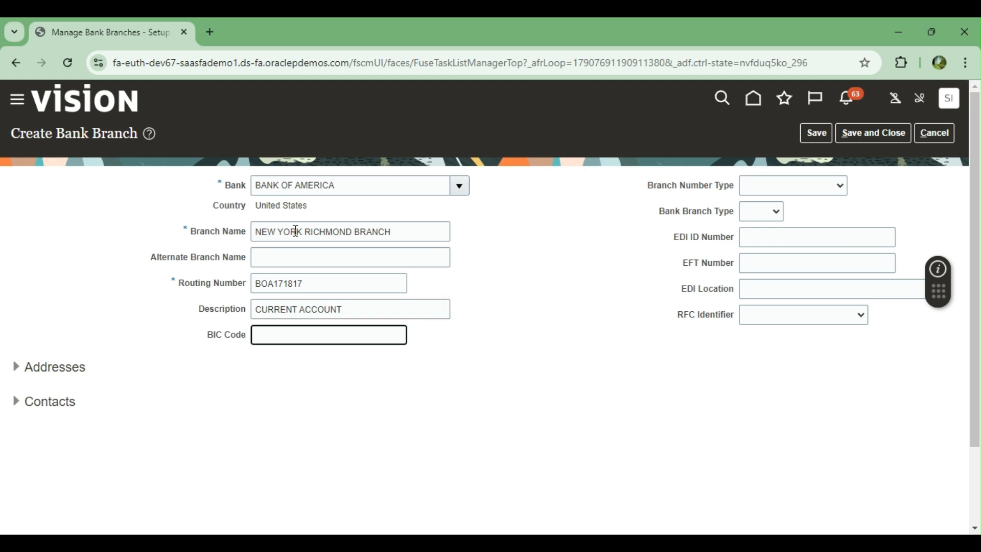
pyautogui.write('BIC261717')
pyautogui.click(781, 192)
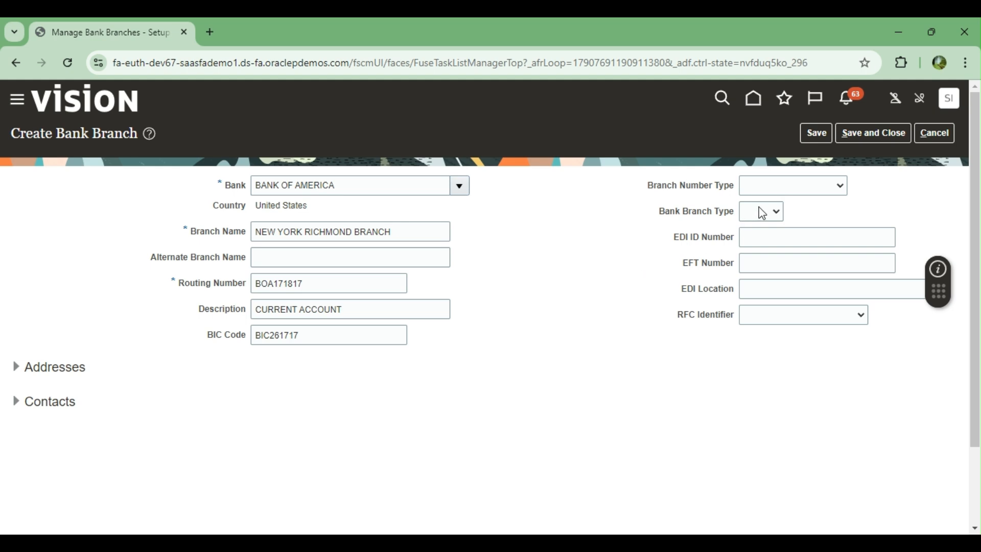
pyautogui.click(767, 232)
pyautogui.click(759, 263)
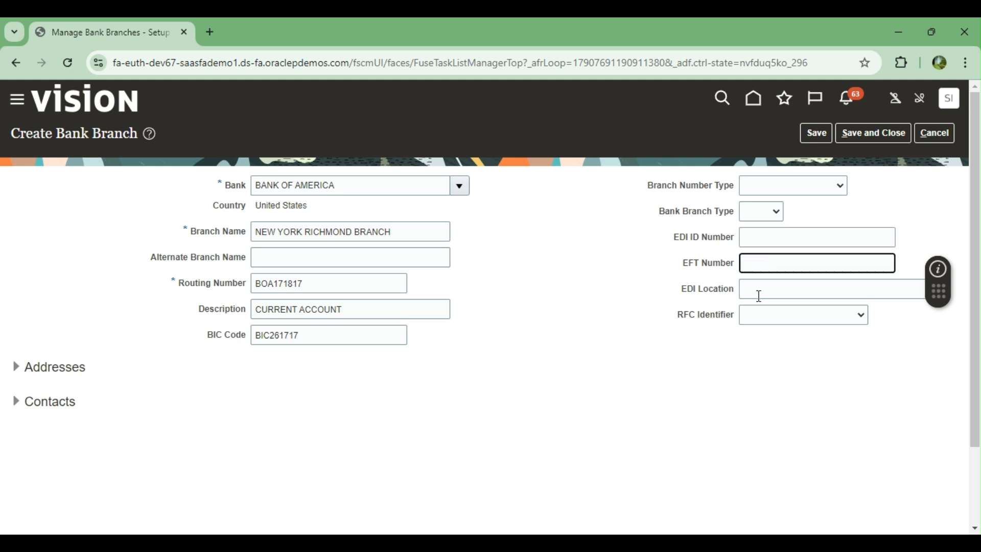
pyautogui.click(816, 133)
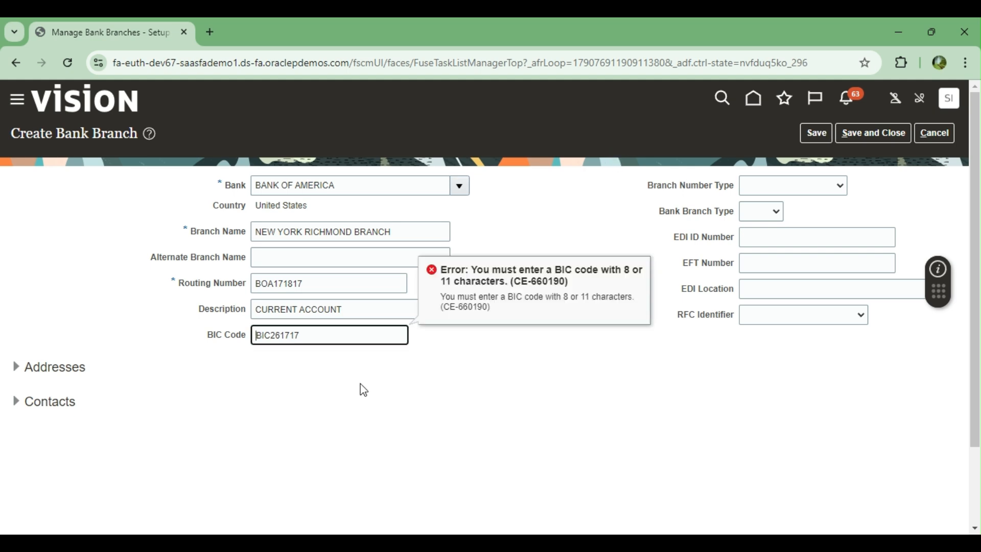
# Step: Append 87 to the BIC code and retry saving the branch
pyautogui.press('Right')
pyautogui.press('Right')
pyautogui.press('Right')
pyautogui.write('87')
pyautogui.click(817, 134)
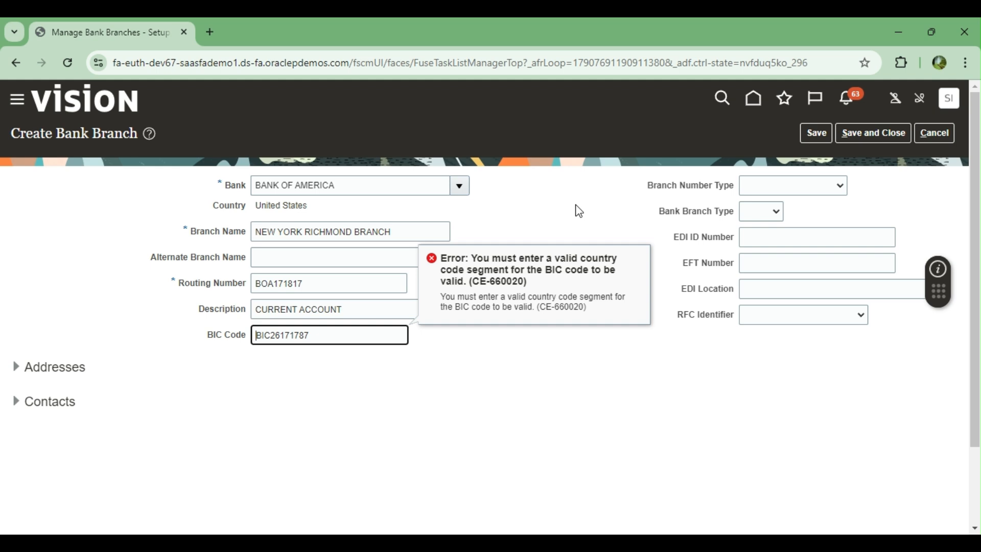
# Step: Clear the BIC code, save again, and dismiss the routing number error
pyautogui.moveTo(317, 335); pyautogui.dragTo(195, 350)
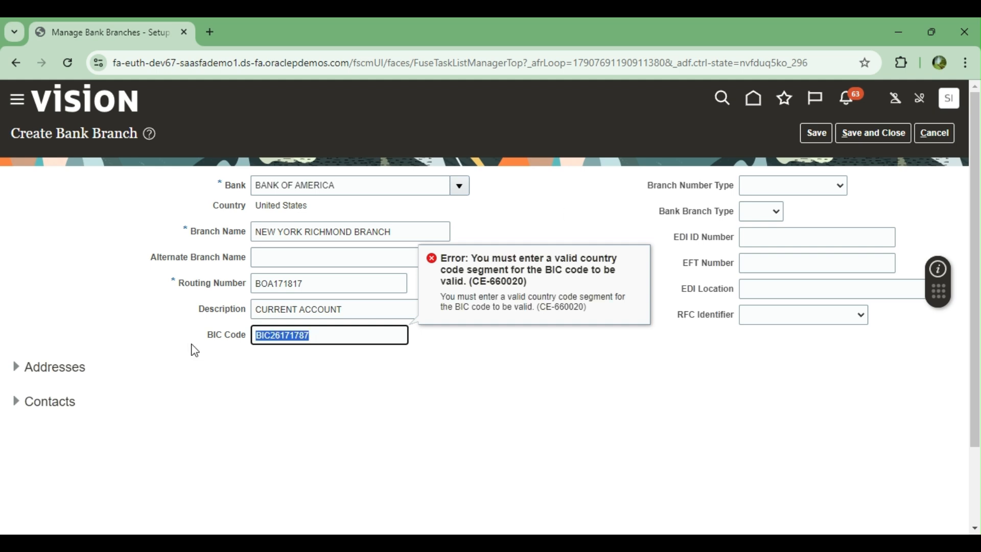
pyautogui.press('BackSpace')
pyautogui.click(812, 139)
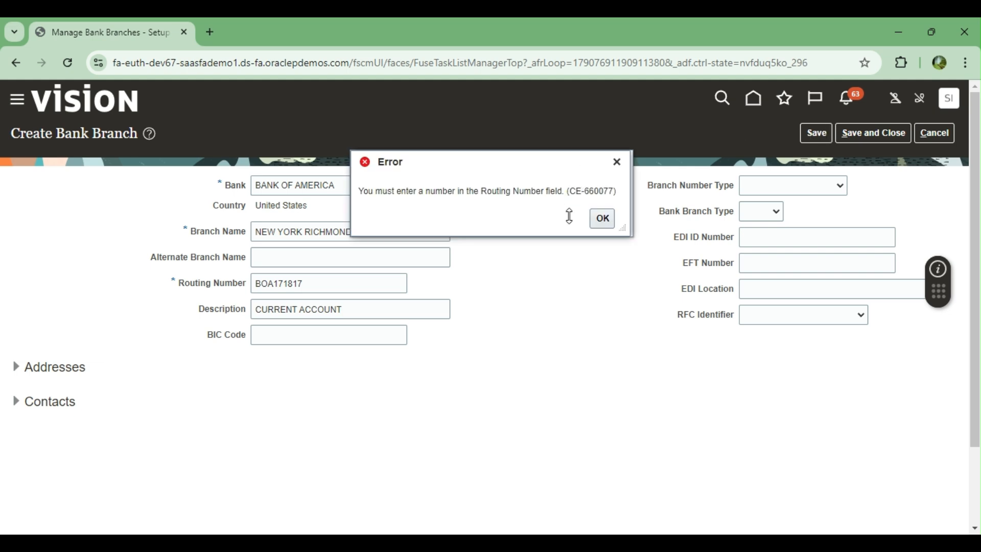
pyautogui.click(603, 218)
# Step: Search 'BANK OF AMERICA ROUTING NUMBER' in a new tab, then go back to the branch form
pyautogui.click(210, 32)
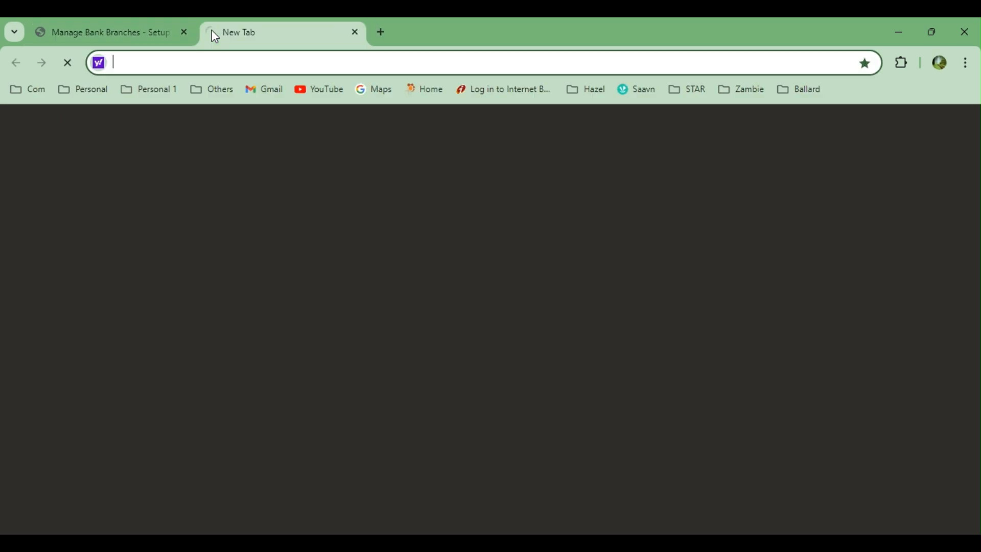
pyautogui.write('BANK ')
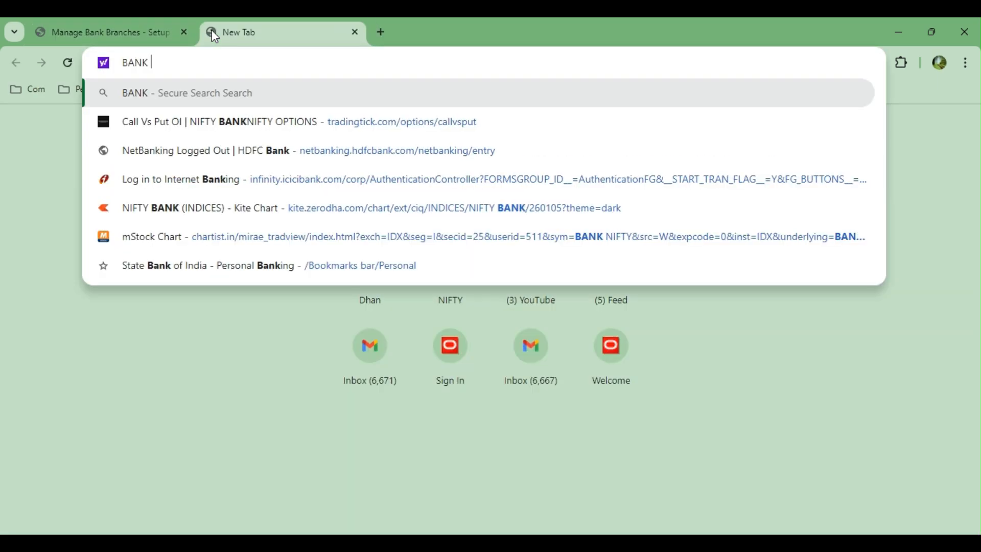
pyautogui.write('OF AMER')
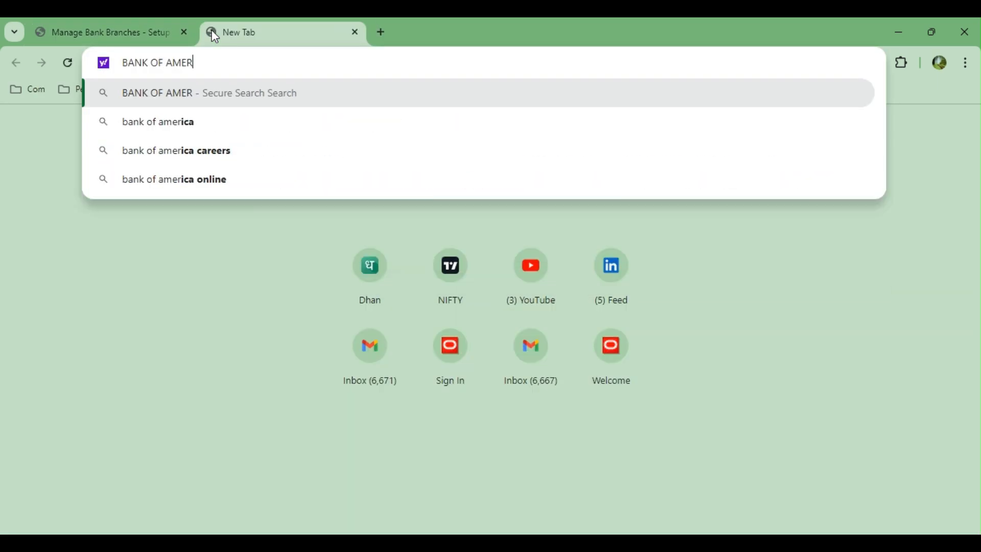
pyautogui.write('ICA ROU')
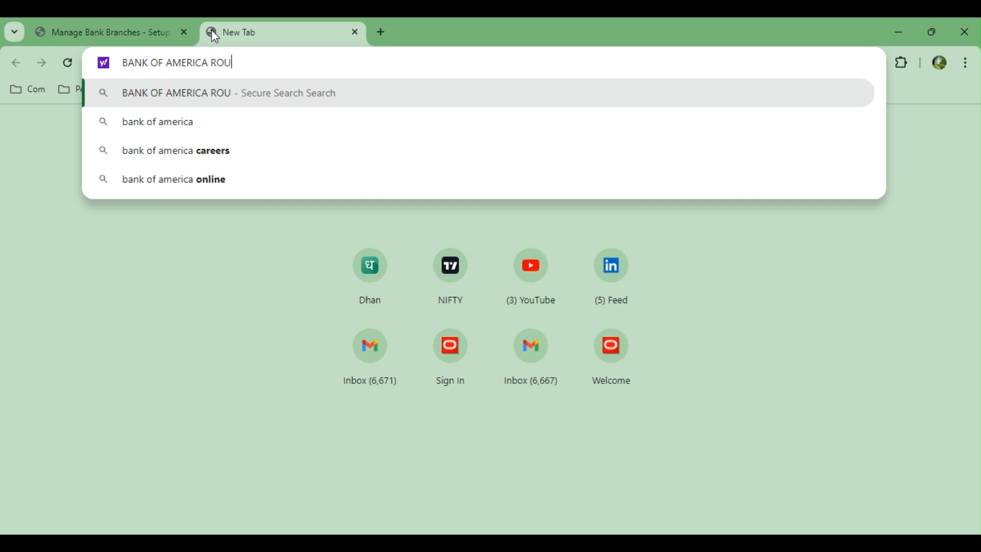
pyautogui.write('TING NUMBER')
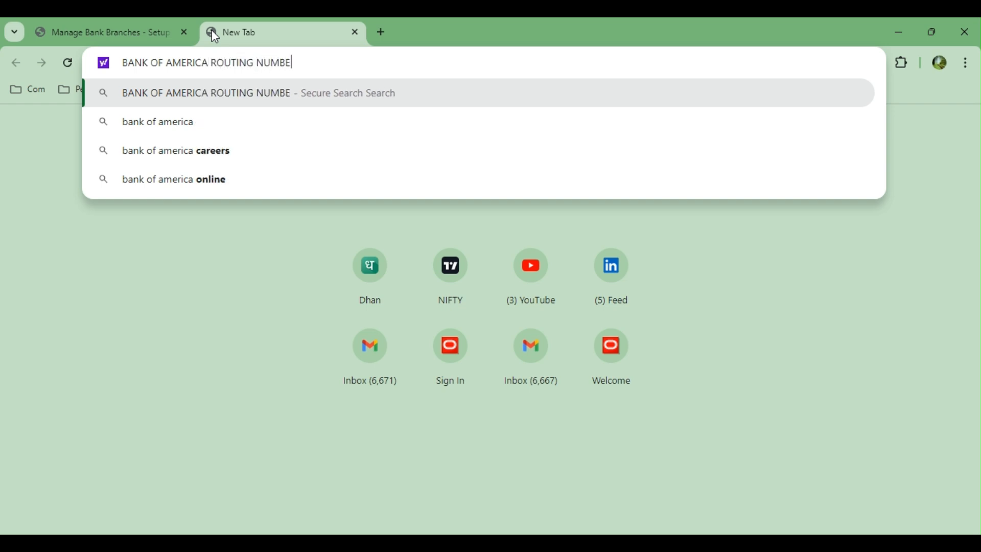
pyautogui.press('Return')
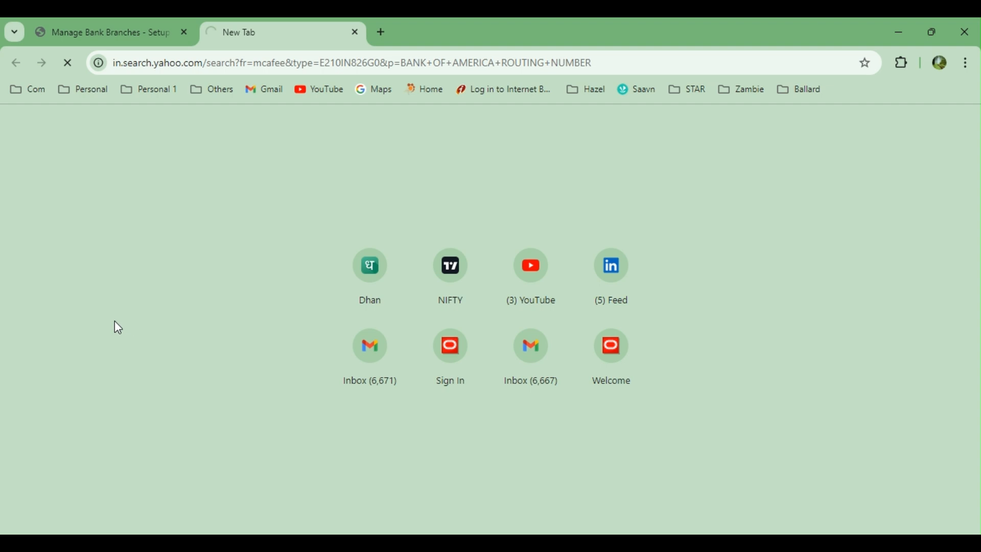
pyautogui.click(46, 18)
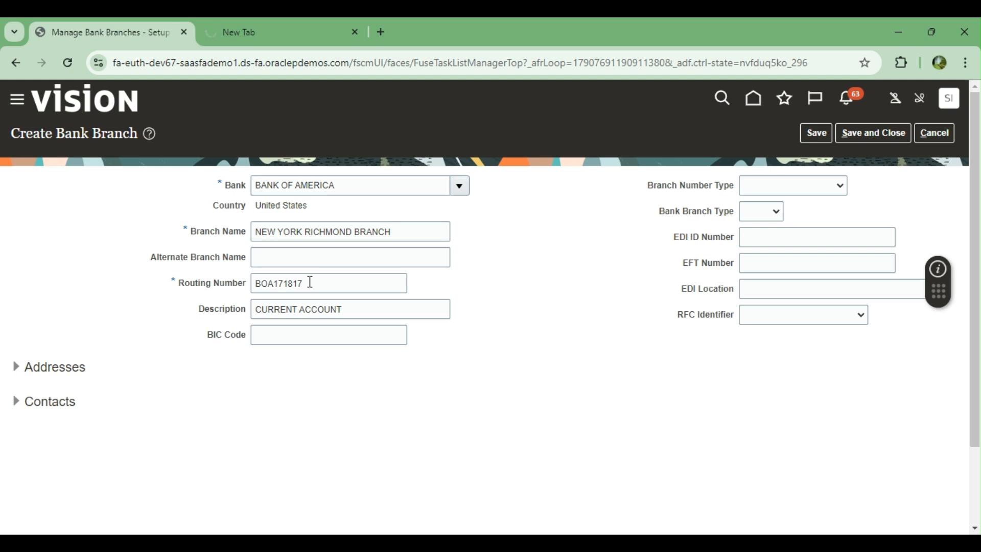
# Step: Replace the branch routing number with 263186541 and save the branch
pyautogui.click(334, 282)
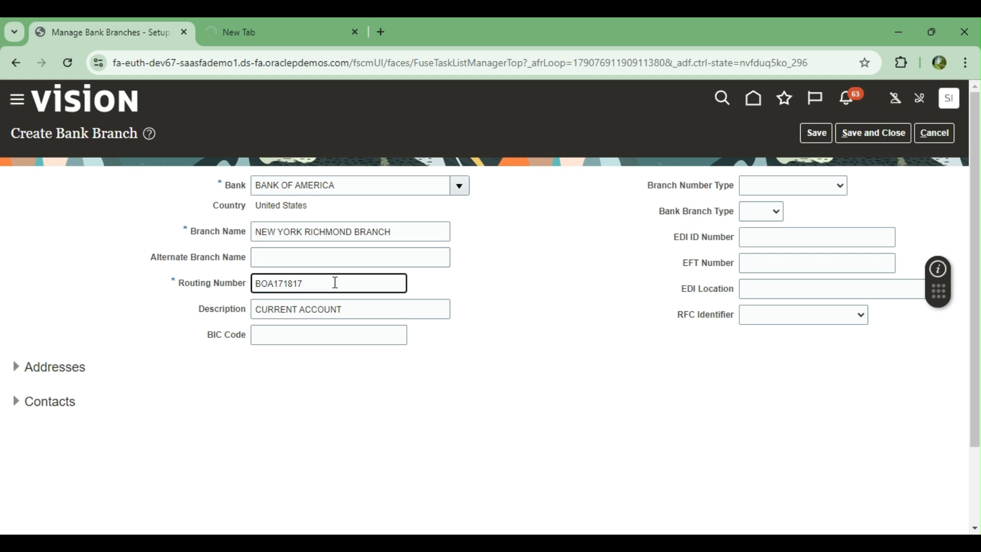
pyautogui.press('BackSpace')
pyautogui.press('BackSpace')
pyautogui.press('BackSpace')
pyautogui.press('BackSpace')
pyautogui.press('BackSpace')
pyautogui.press('BackSpace')
pyautogui.press('BackSpace')
pyautogui.press('BackSpace')
pyautogui.write('263186541')
pyautogui.click(821, 135)
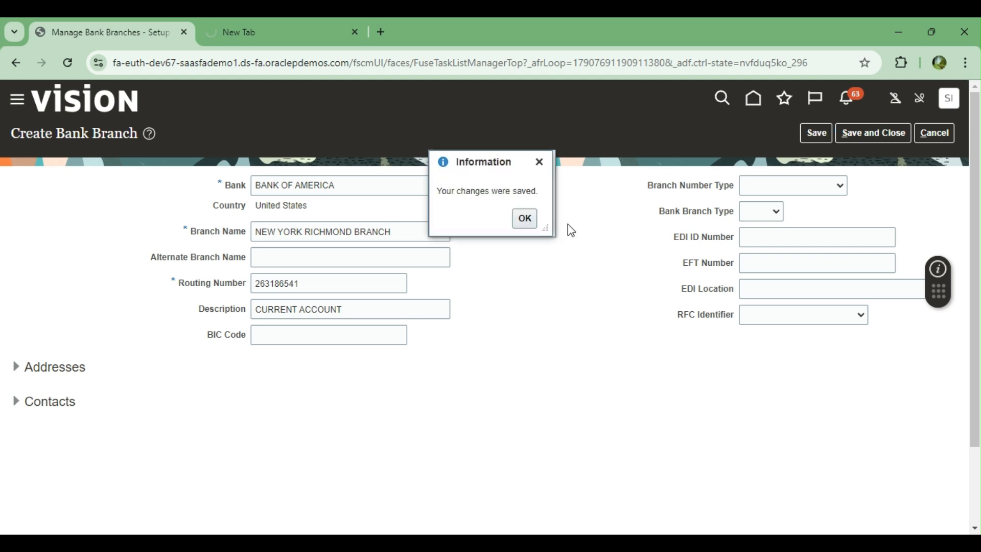
pyautogui.click(524, 219)
# Step: Save and close NEW YORK RICHMOND BRANCH, close the extra search tab, and return to the task list
pyautogui.click(857, 134)
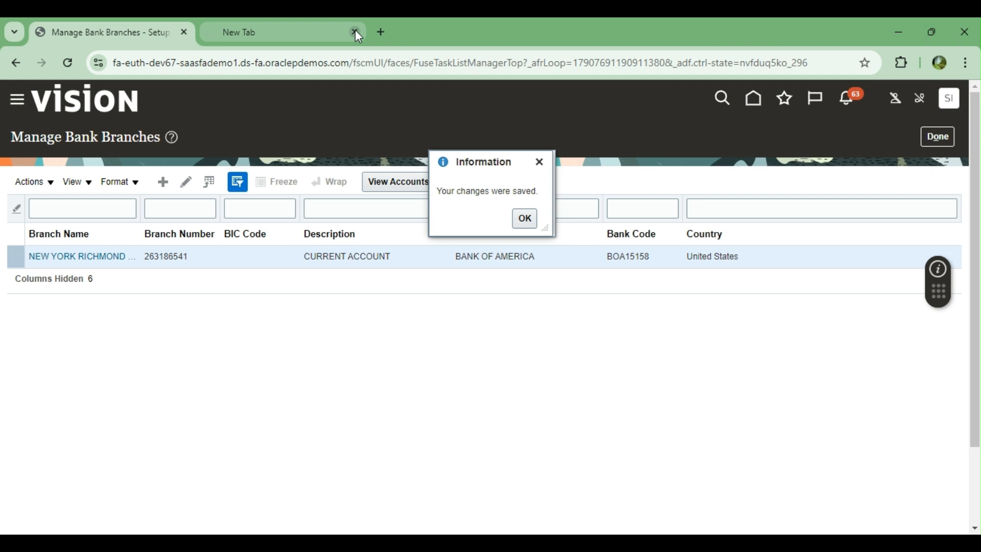
pyautogui.click(355, 31)
pyautogui.click(525, 218)
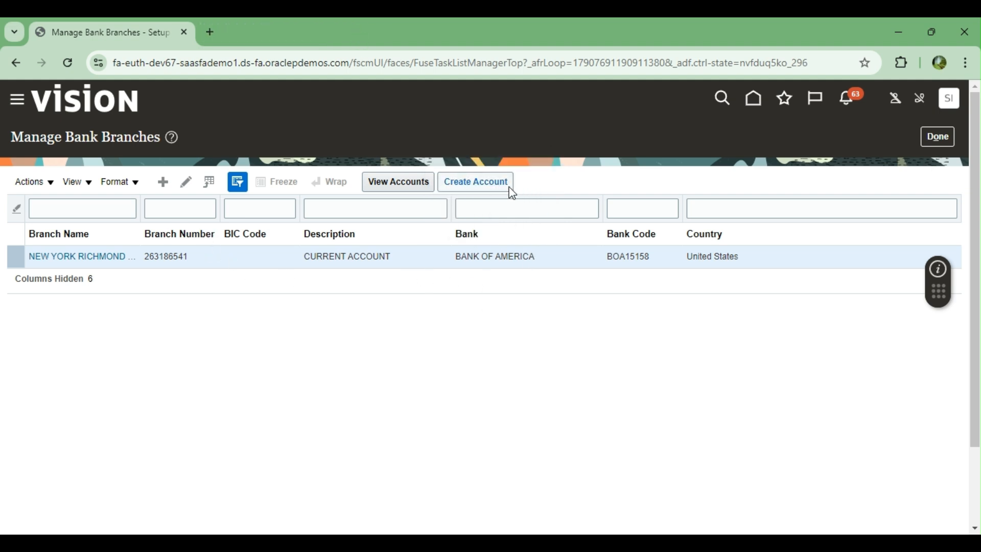
pyautogui.click(932, 137)
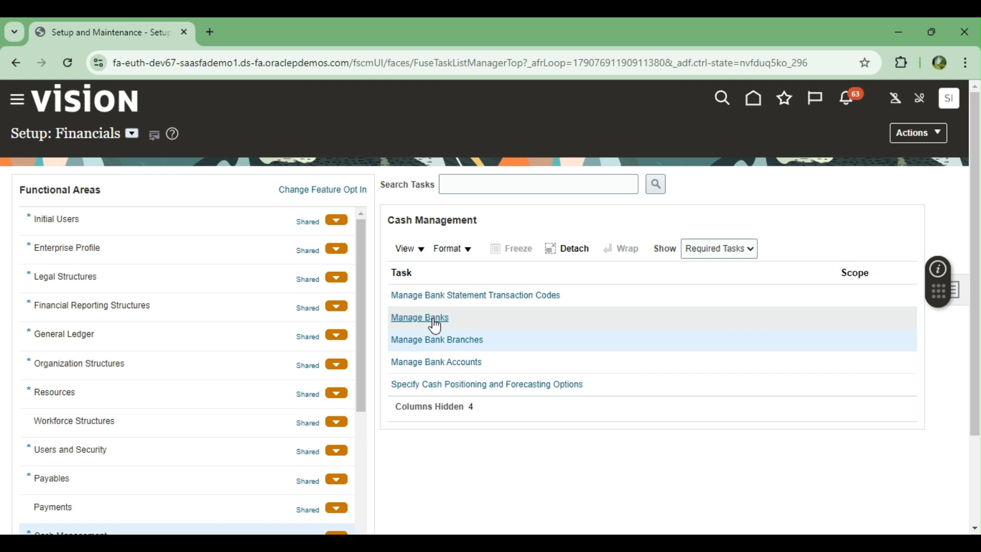
# Step: In Manage Bank Accounts, set the Country search criterion to United States (code US)
pyautogui.click(422, 362)
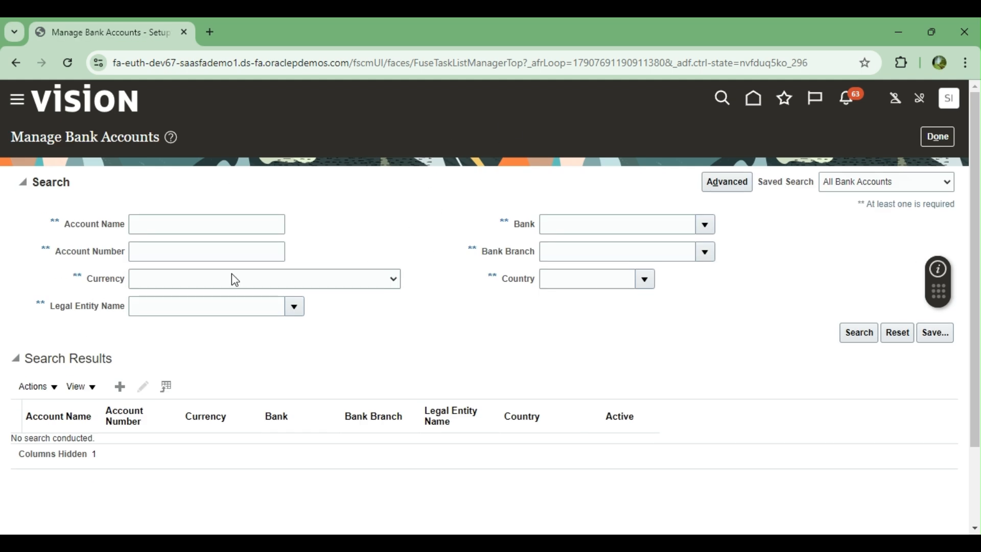
pyautogui.click(145, 220)
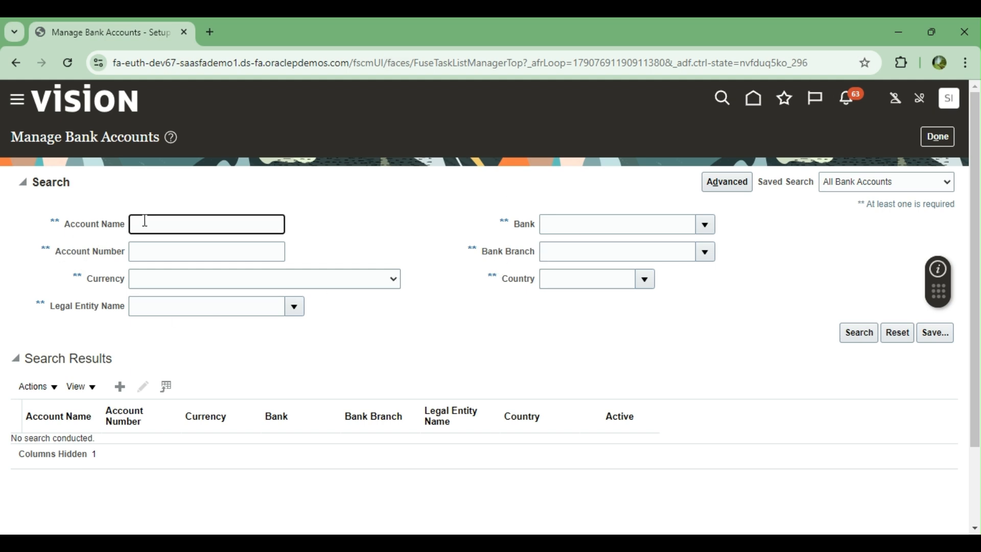
pyautogui.click(572, 279)
pyautogui.click(647, 285)
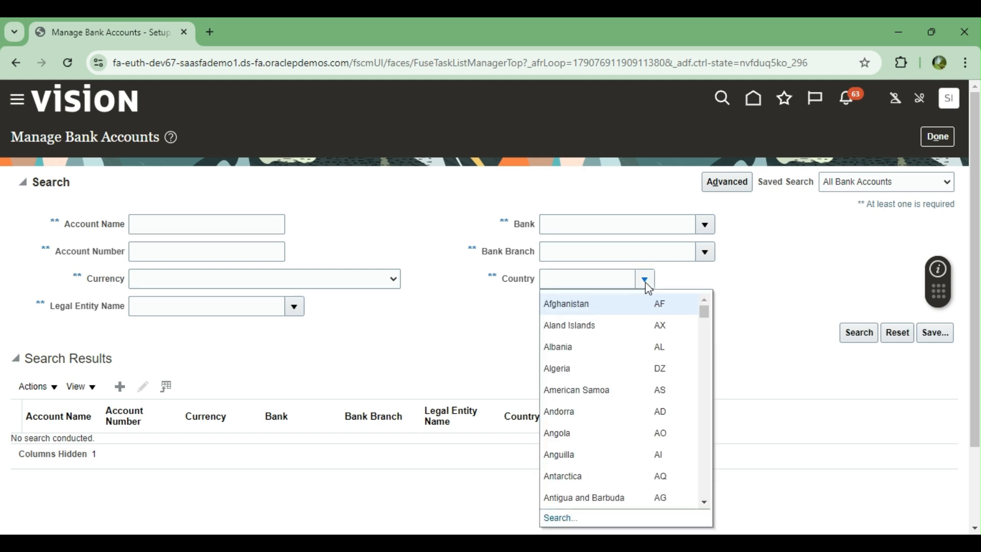
pyautogui.click(598, 282)
pyautogui.write('United states')
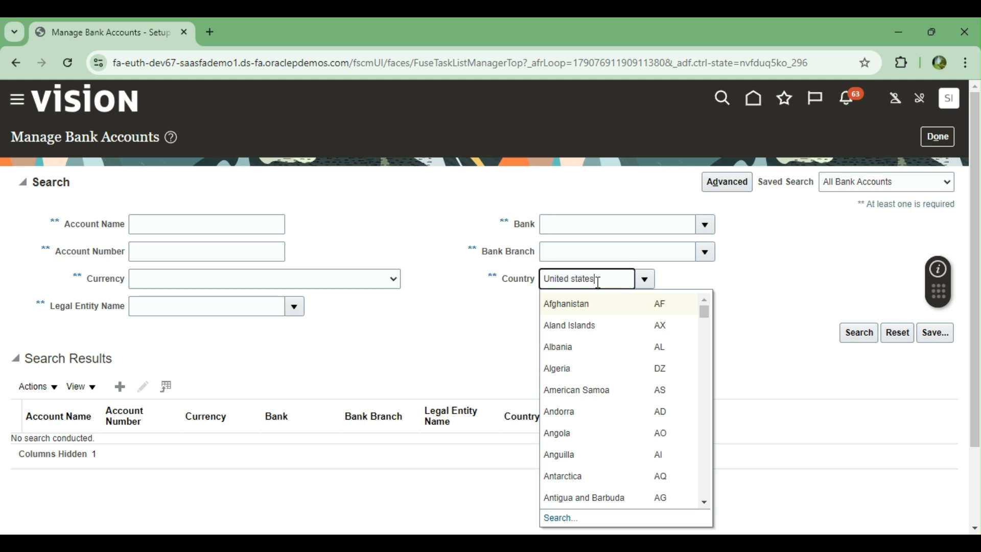
pyautogui.press('Tab')
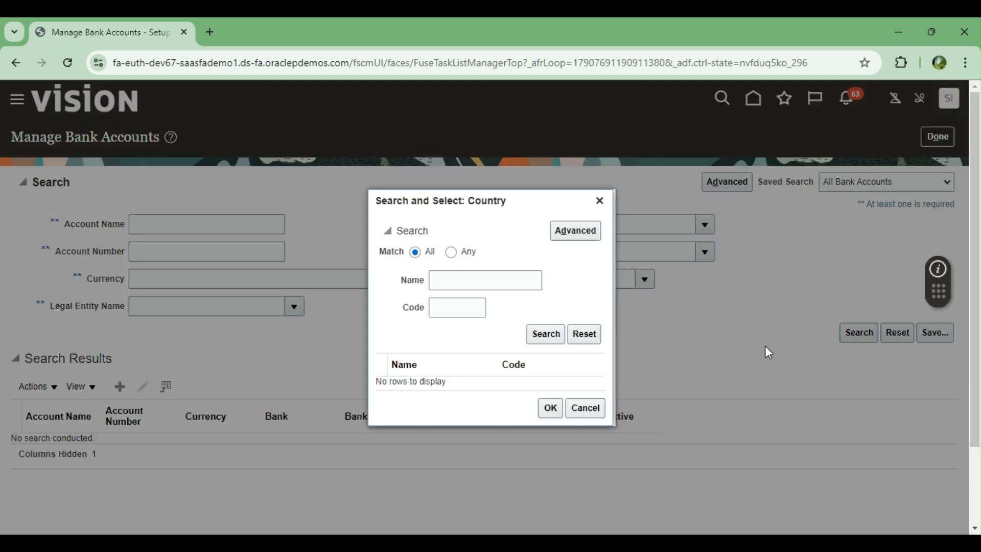
pyautogui.click(445, 304)
pyautogui.write('US')
pyautogui.press('Return')
pyautogui.click(454, 384)
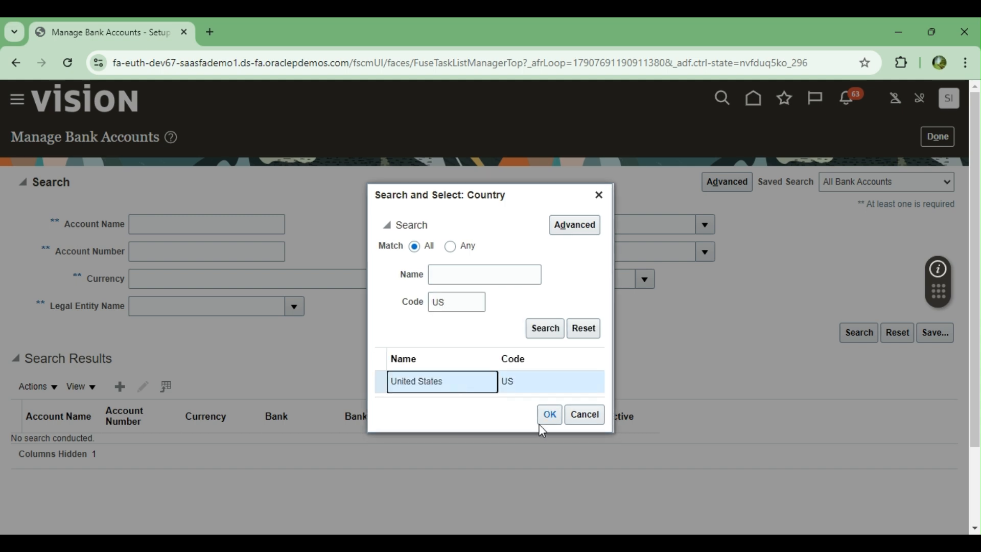
pyautogui.click(548, 415)
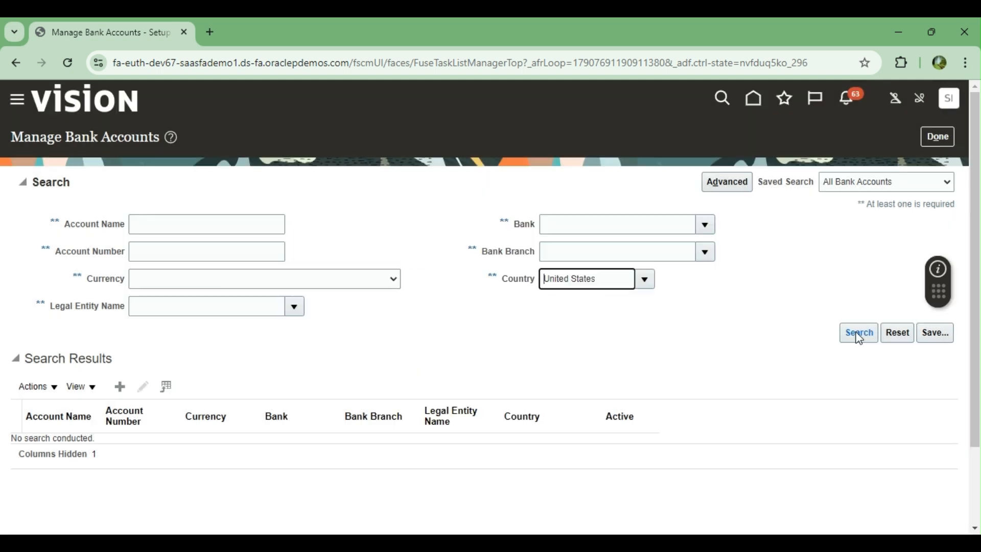
# Step: Search for existing United States bank accounts, review them, and start a new bank account
pyautogui.click(860, 335)
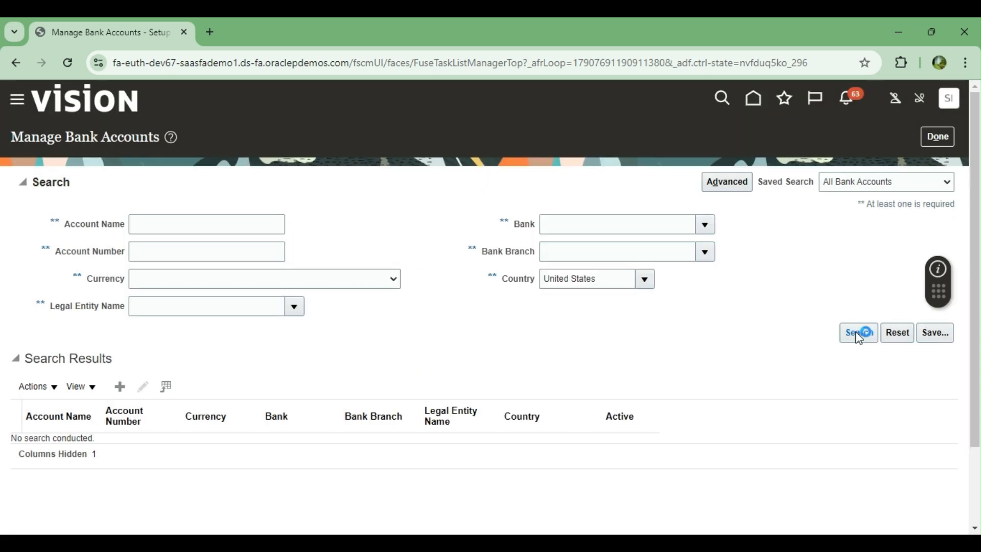
pyautogui.scroll(-3, 410, 288)
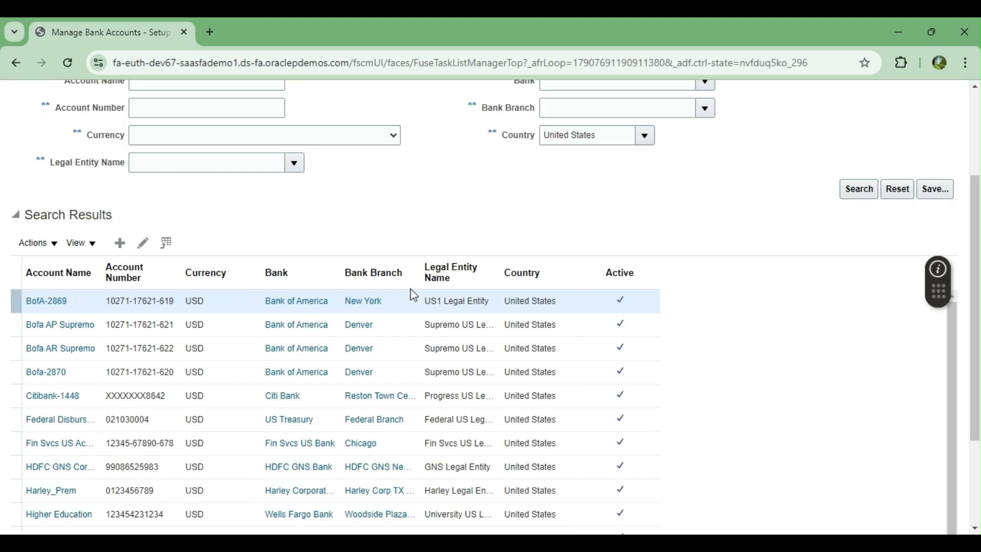
pyautogui.scroll(-2, 153, 394)
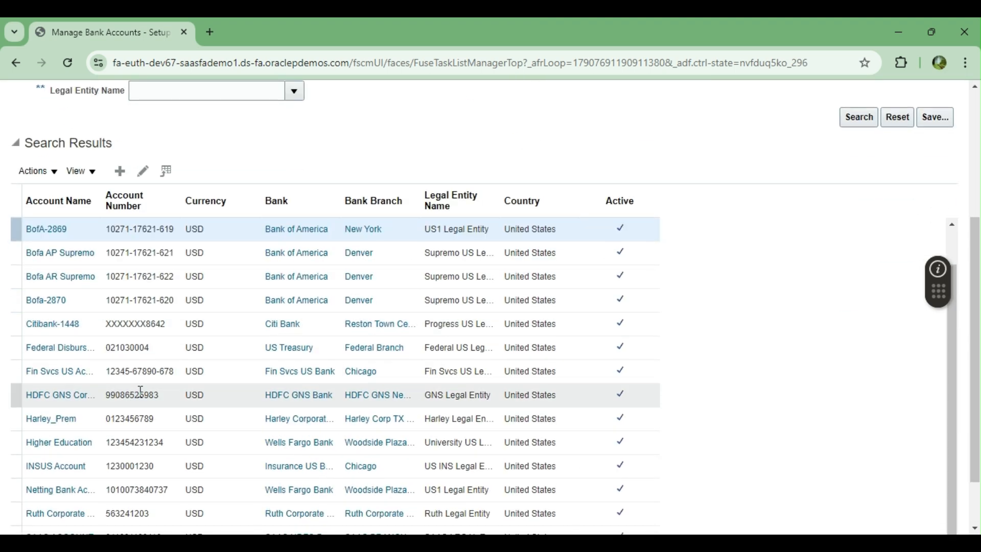
pyautogui.scroll(-2, 282, 409)
pyautogui.scroll(-3, 290, 364)
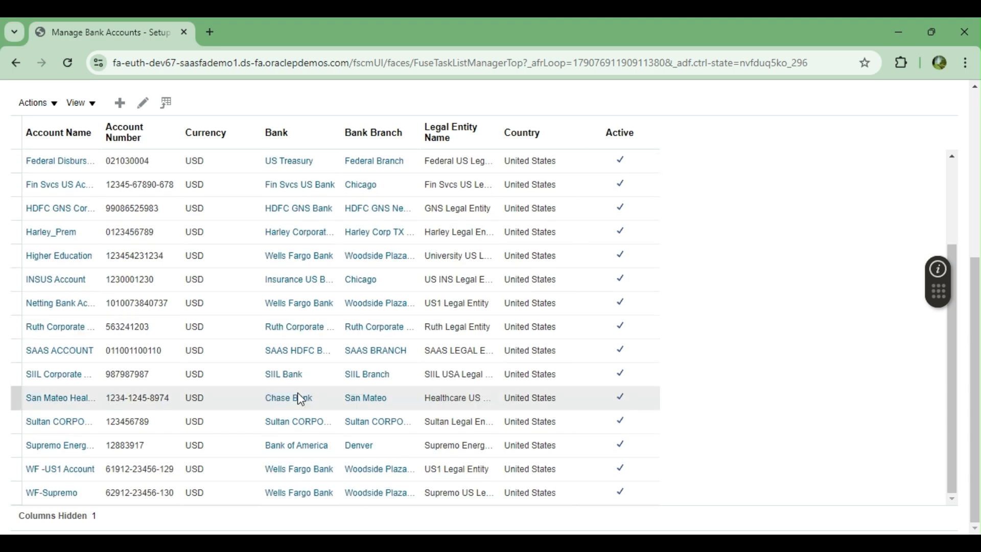
pyautogui.scroll(5, 301, 399)
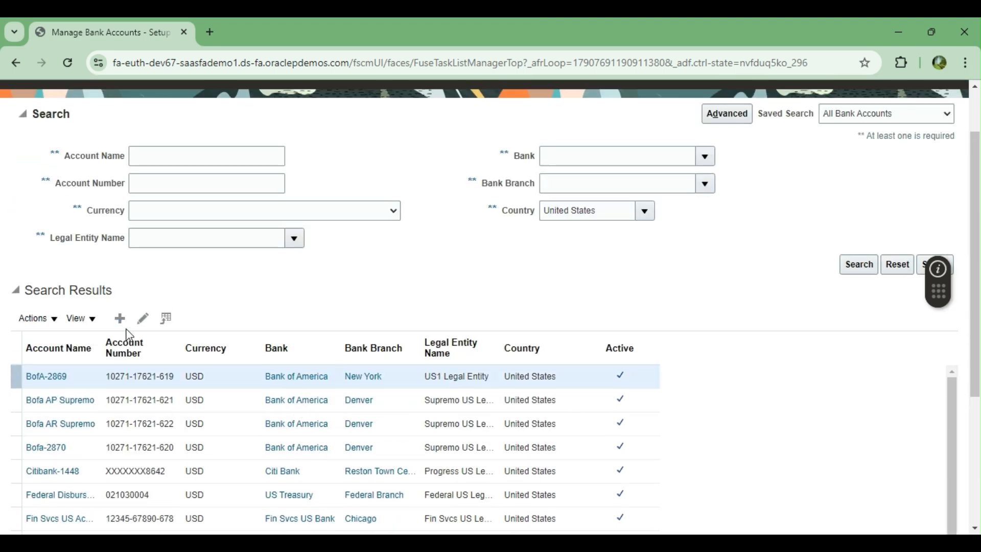
pyautogui.click(125, 318)
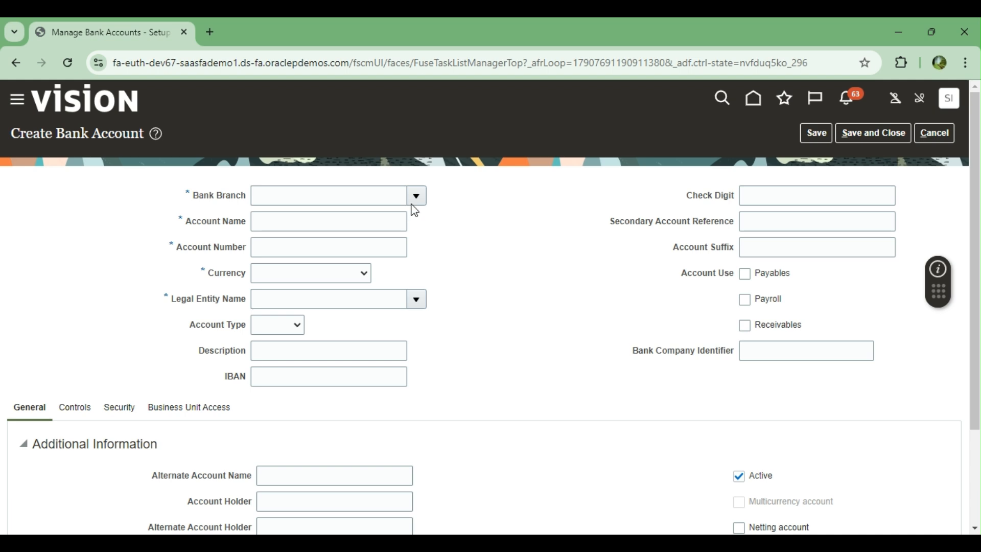
pyautogui.click(416, 198)
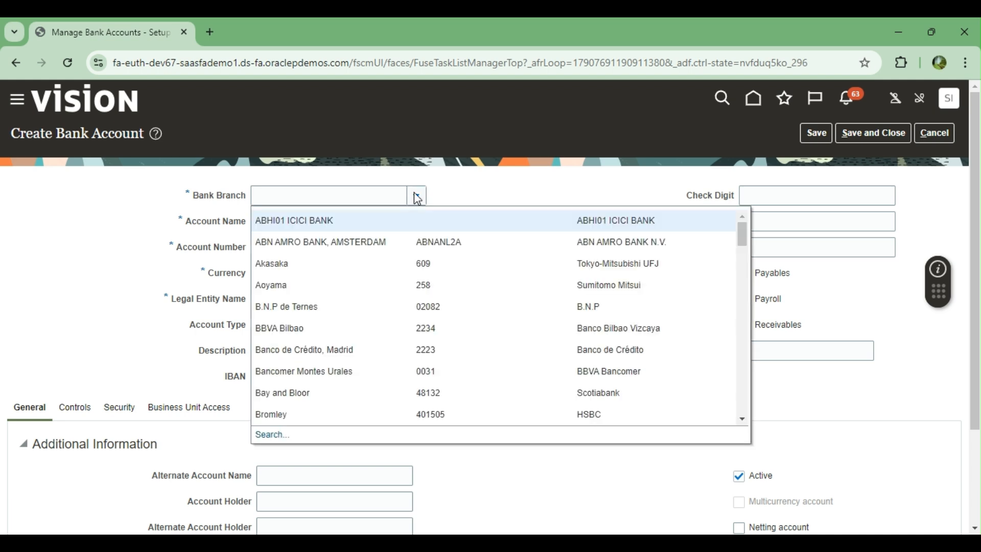
pyautogui.click(271, 435)
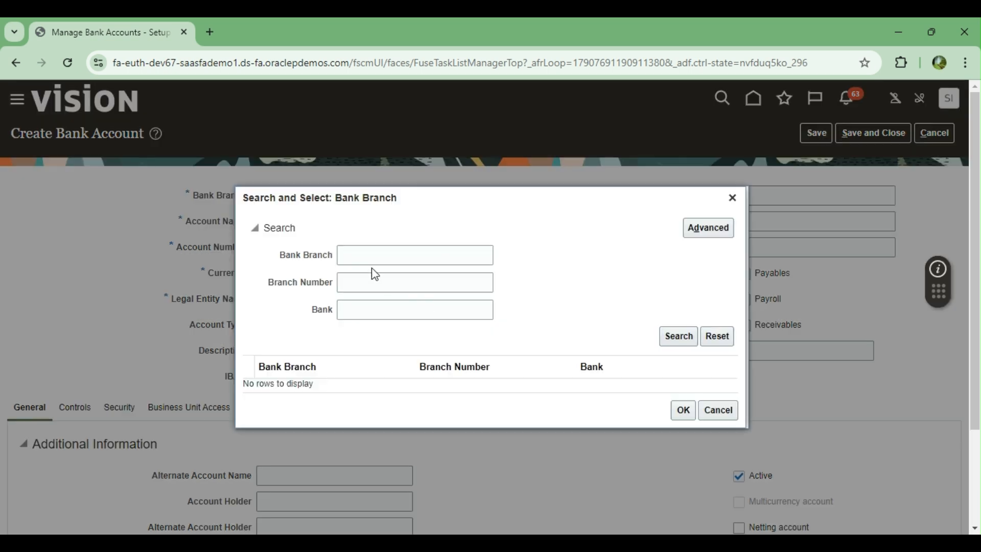
pyautogui.click(370, 257)
pyautogui.write('BANK OF')
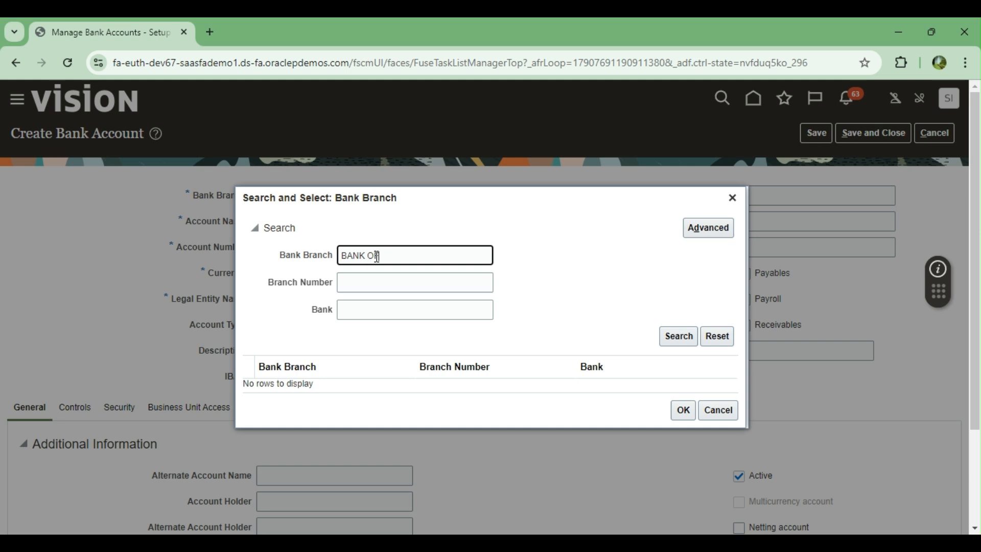
pyautogui.press('BackSpace')
pyautogui.press('BackSpace')
pyautogui.press('BackSpace')
pyautogui.press('BackSpace')
pyautogui.press('BackSpace')
pyautogui.press('BackSpace')
pyautogui.press('BackSpace')
pyautogui.click(361, 283)
pyautogui.click(673, 337)
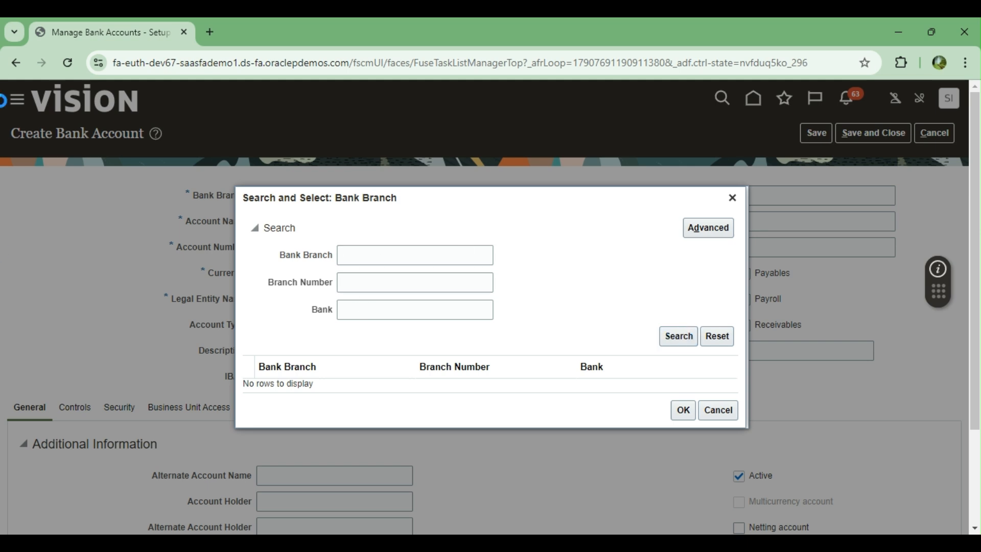
pyautogui.scroll(-3, 500, 298)
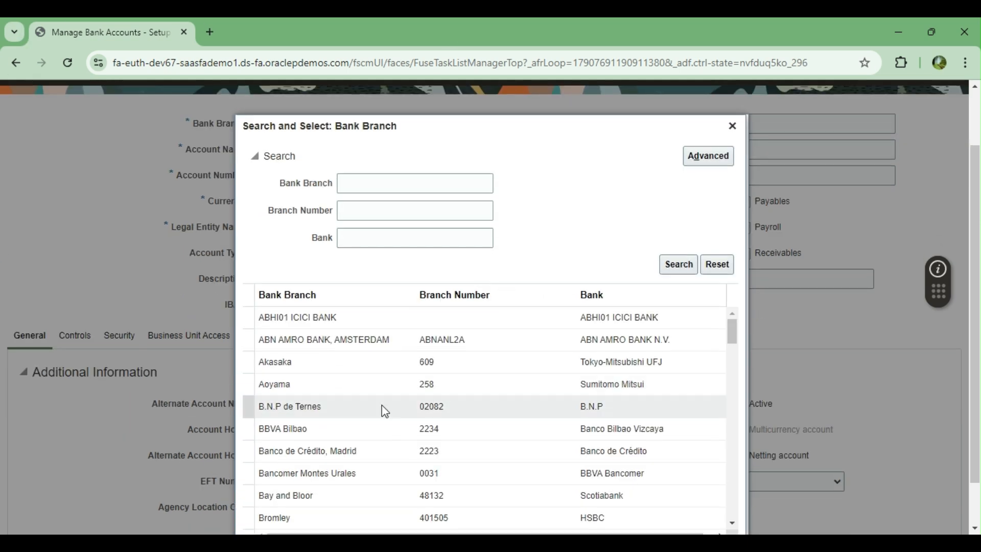
pyautogui.scroll(-3, 394, 411)
pyautogui.scroll(-1, 541, 265)
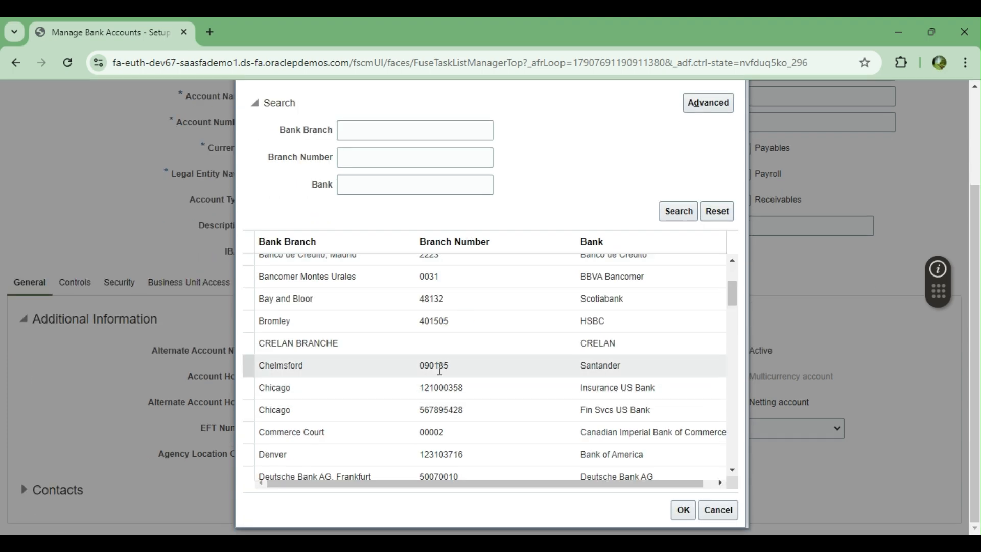
pyautogui.scroll(-5, 440, 367)
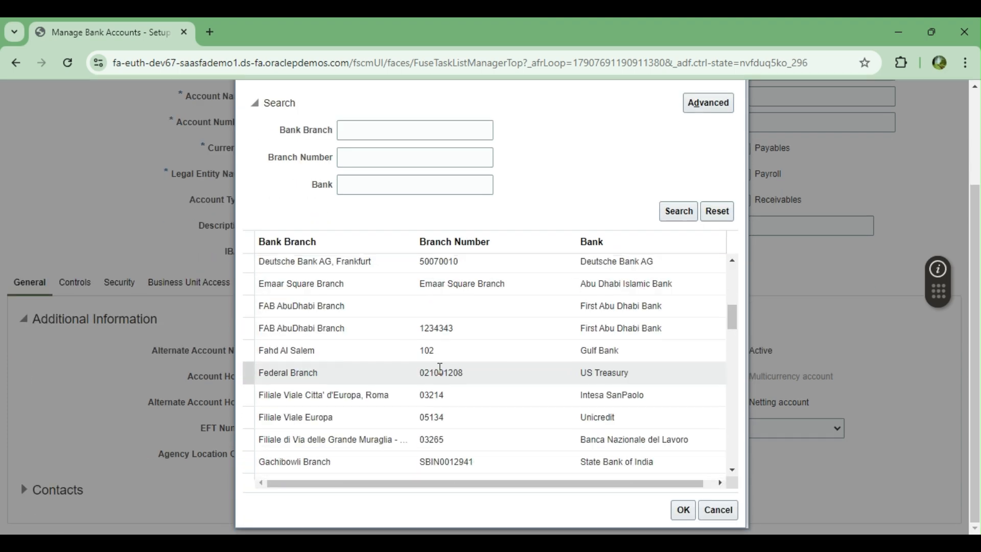
pyautogui.scroll(-8, 439, 368)
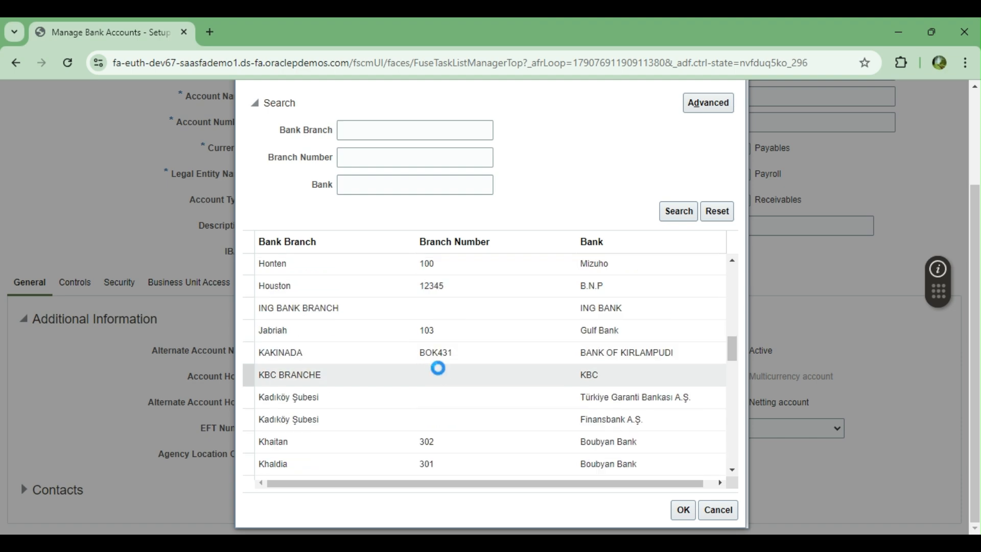
pyautogui.scroll(-8, 439, 368)
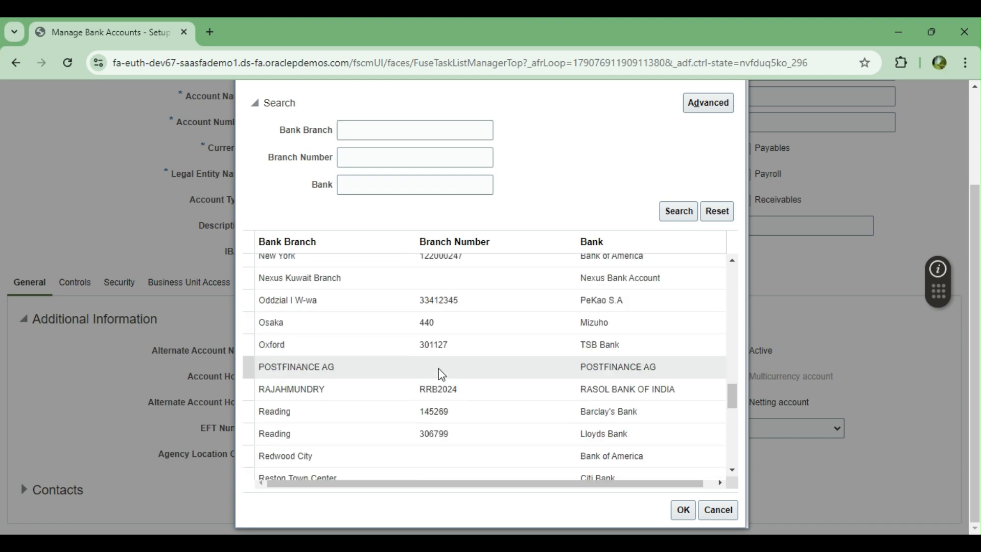
pyautogui.scroll(-6, 440, 371)
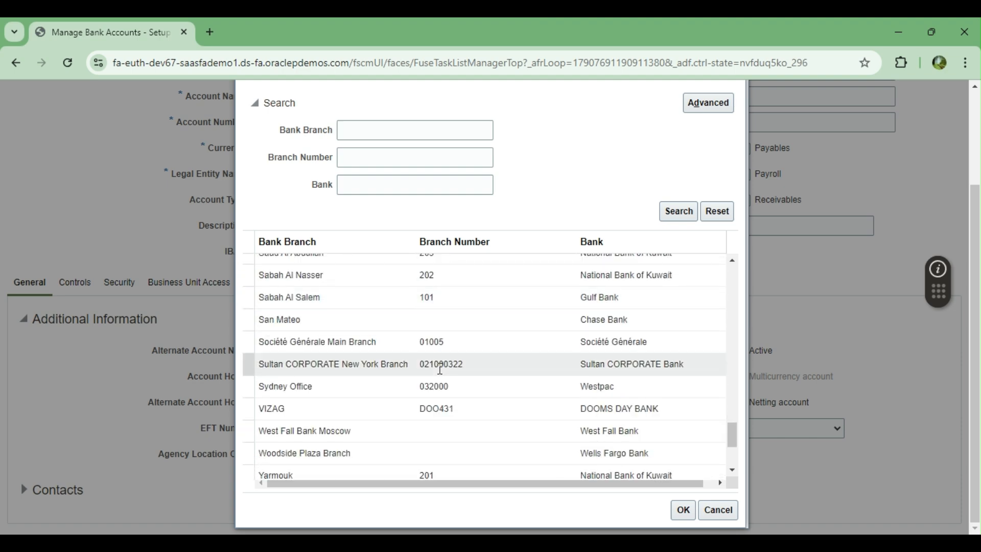
pyautogui.scroll(-4, 440, 369)
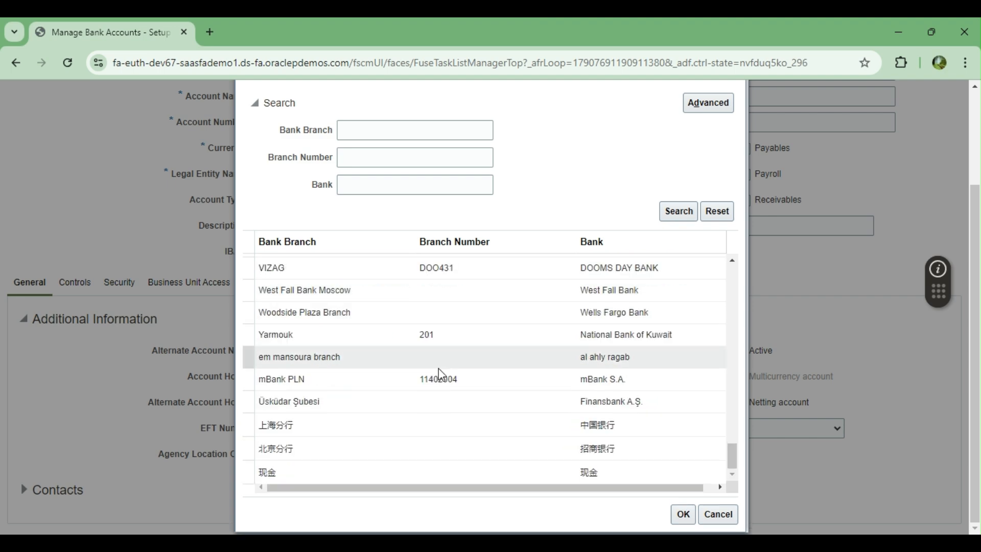
pyautogui.scroll(6, 438, 370)
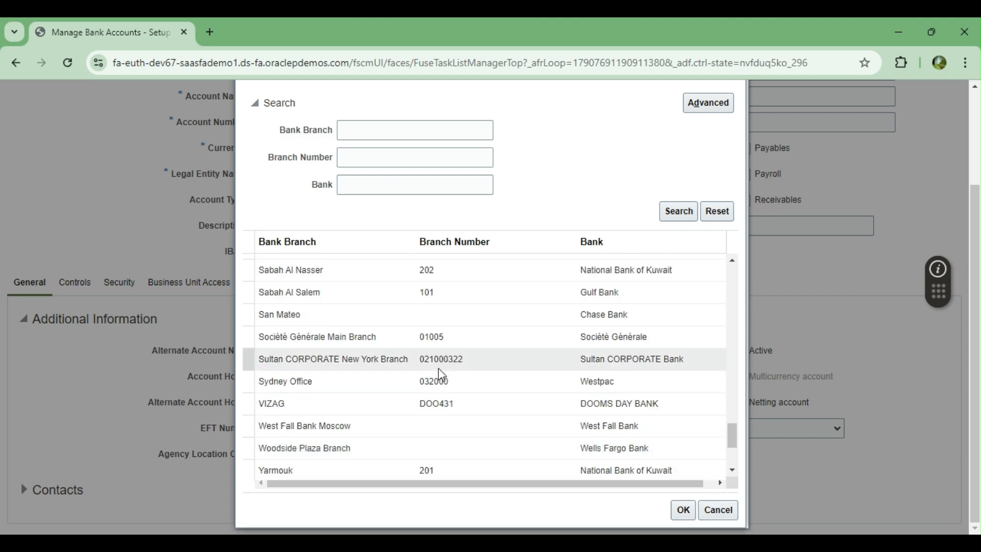
pyautogui.scroll(5, 439, 369)
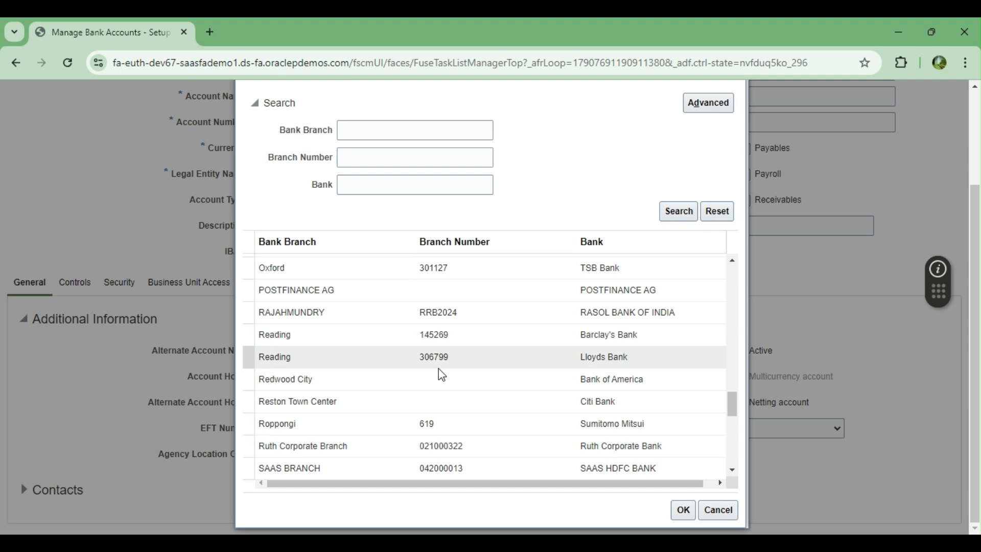
pyautogui.scroll(5, 439, 369)
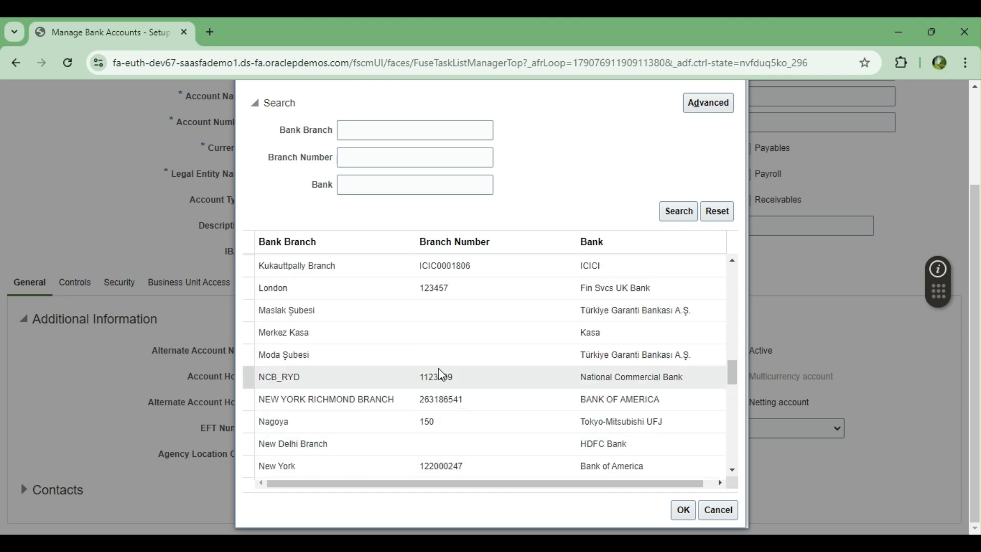
pyautogui.scroll(5, 438, 369)
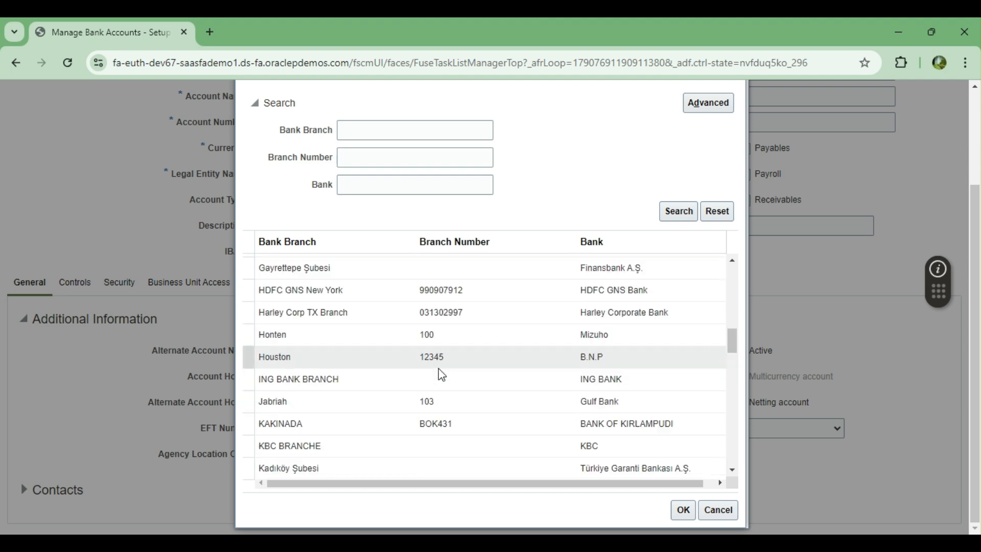
pyautogui.scroll(5, 439, 369)
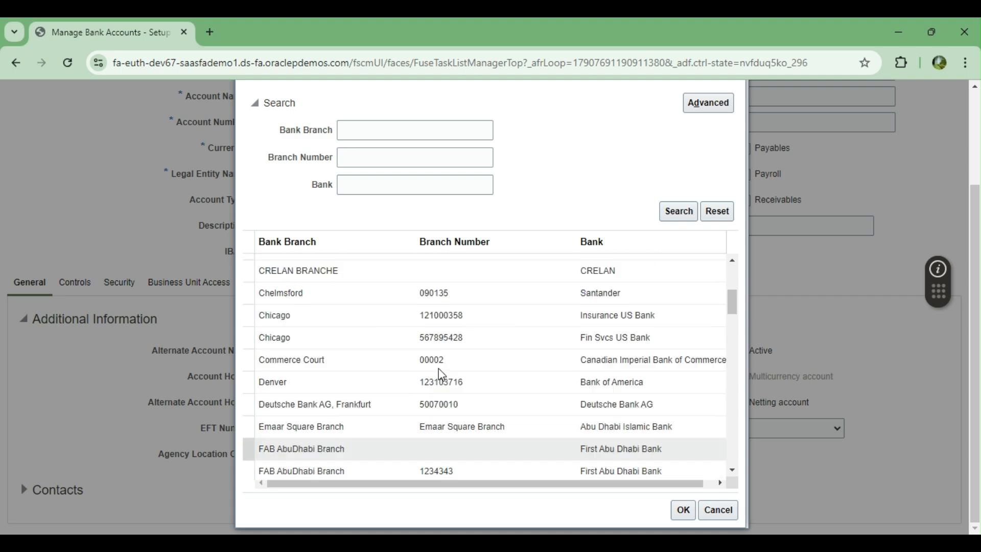
pyautogui.scroll(5, 438, 369)
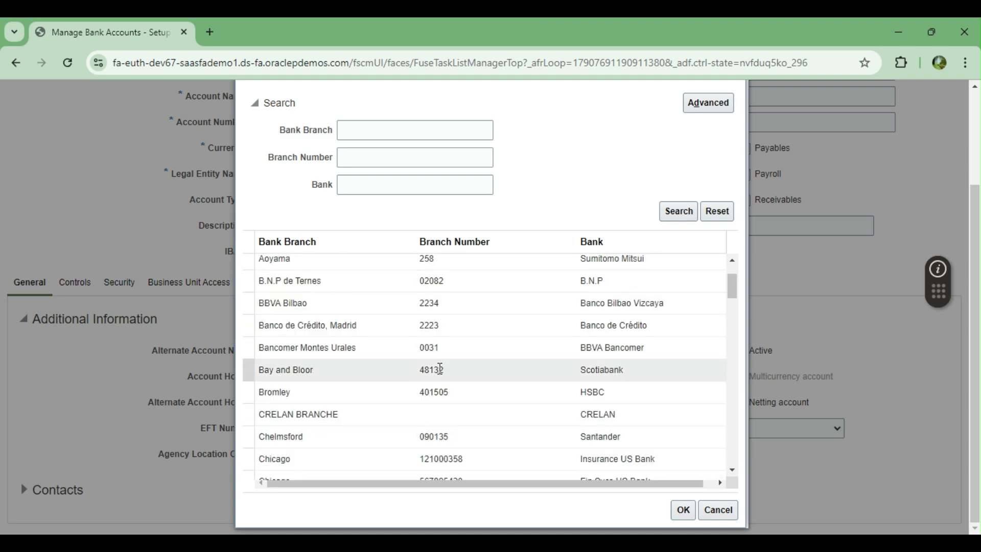
pyautogui.scroll(3, 441, 375)
# Step: Search BANK OF AMERICA branches and select NEW YORK RICHMOND BRANCH as the account's branch
pyautogui.click(385, 310)
pyautogui.write('BAN')
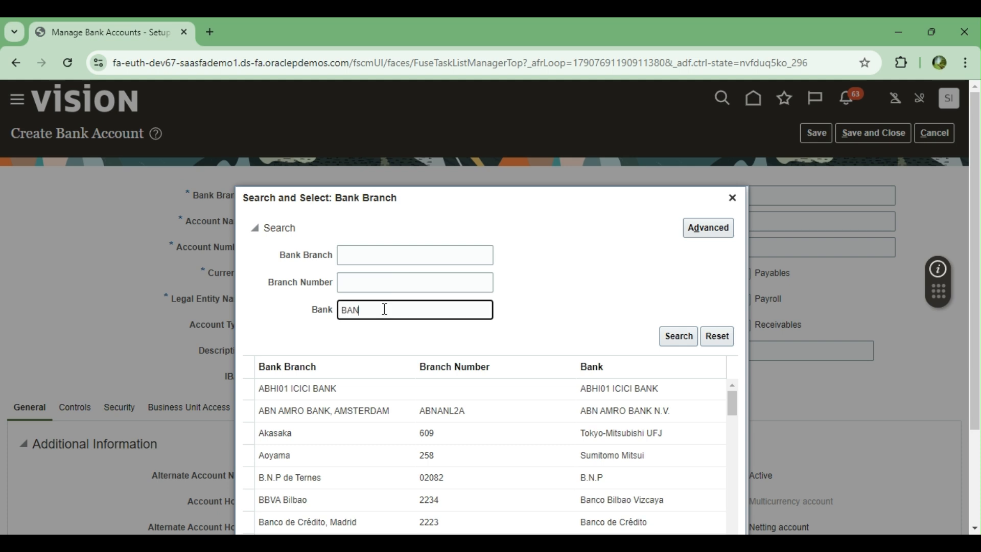
pyautogui.write('K OF AMERICA')
pyautogui.click(678, 337)
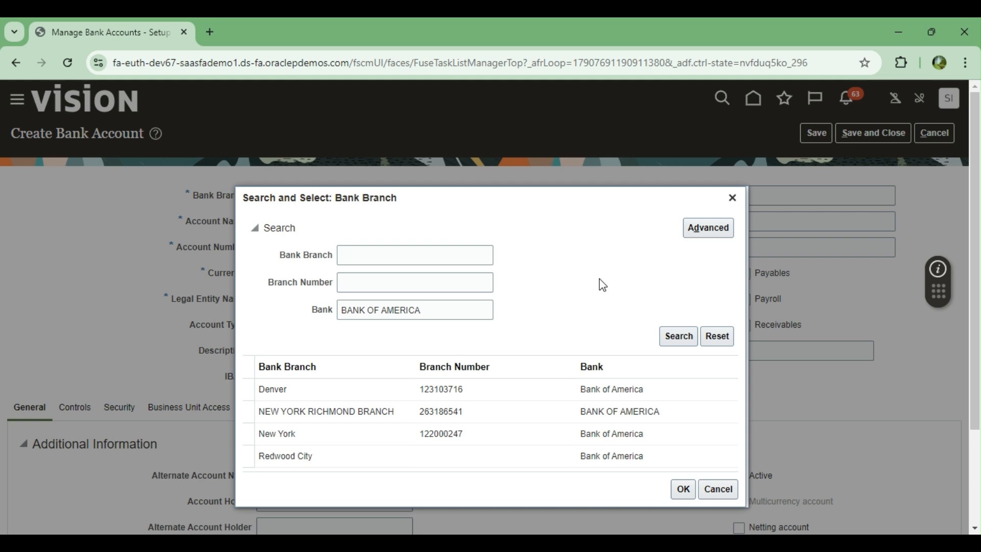
pyautogui.click(375, 413)
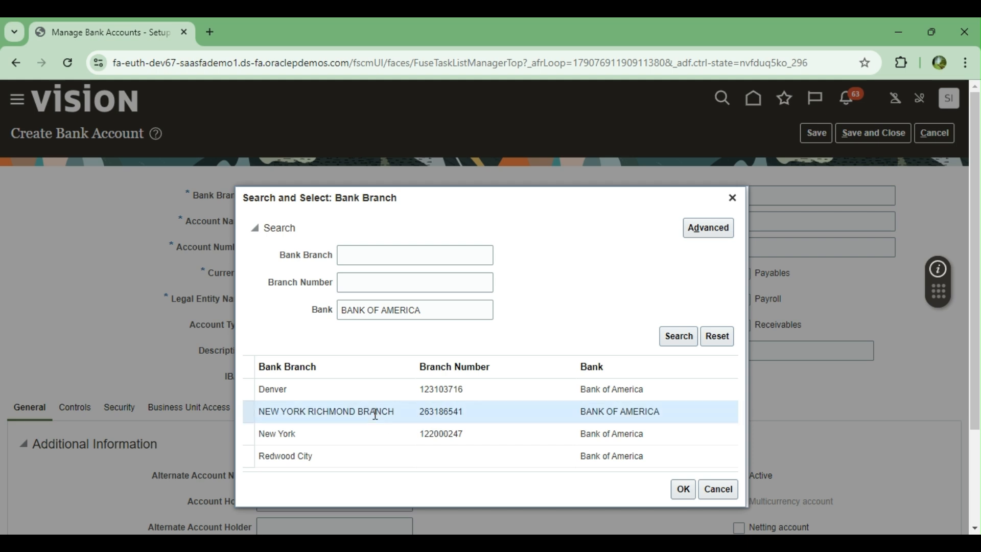
pyautogui.click(684, 491)
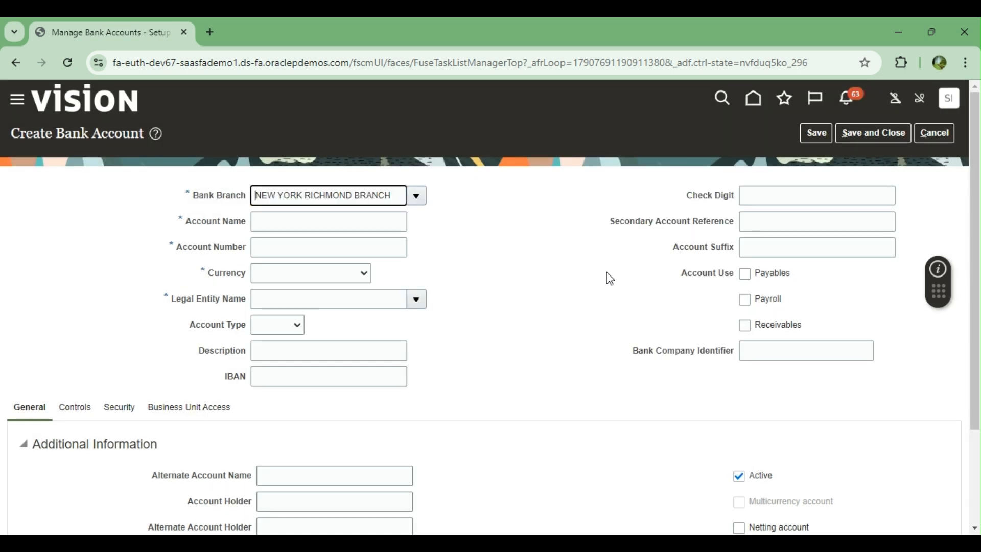
# Step: Enter Account Name BOA CURRENT ACCOUNT, fill in the account number, and choose USD - US Dollar currency
pyautogui.click(305, 222)
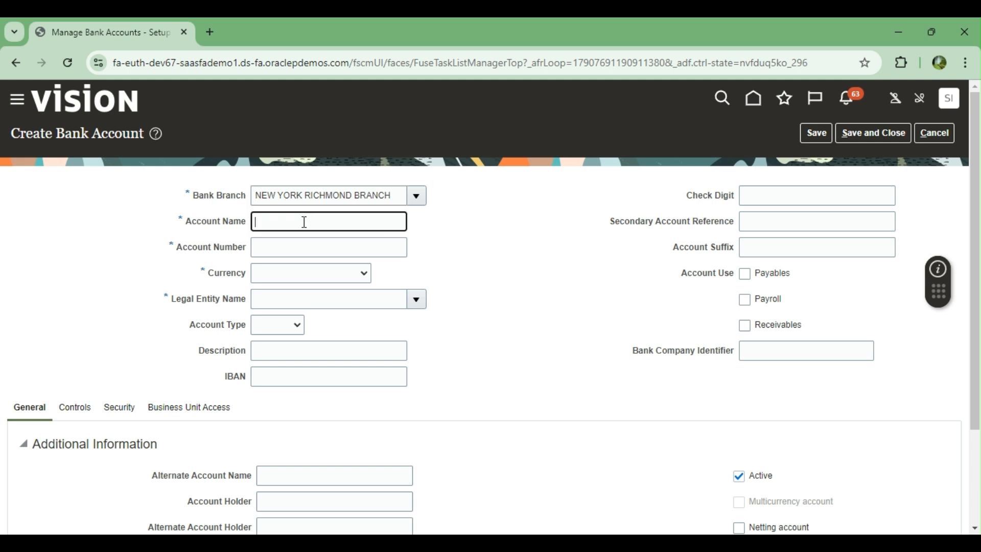
pyautogui.press('Tab')
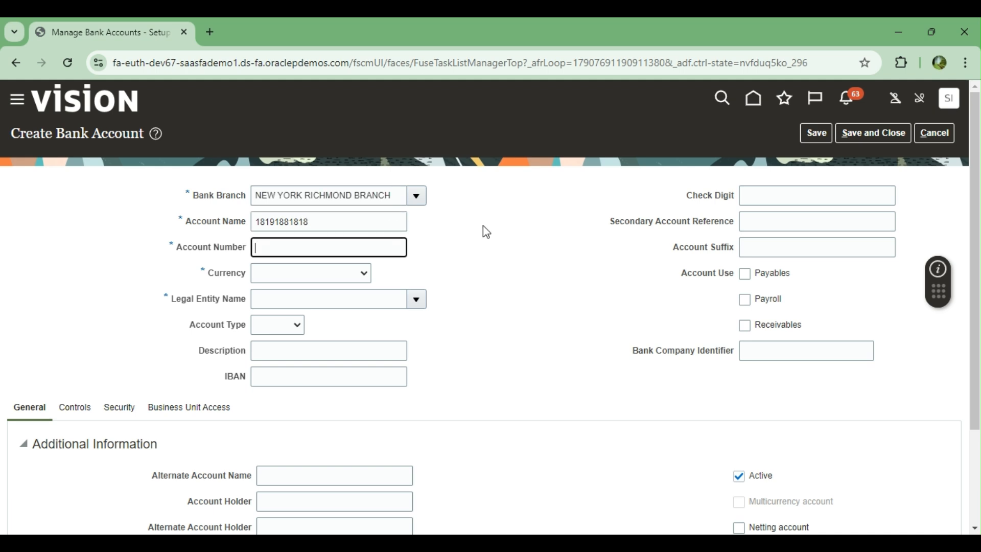
pyautogui.doubleClick(322, 222)
pyautogui.write('BOA')
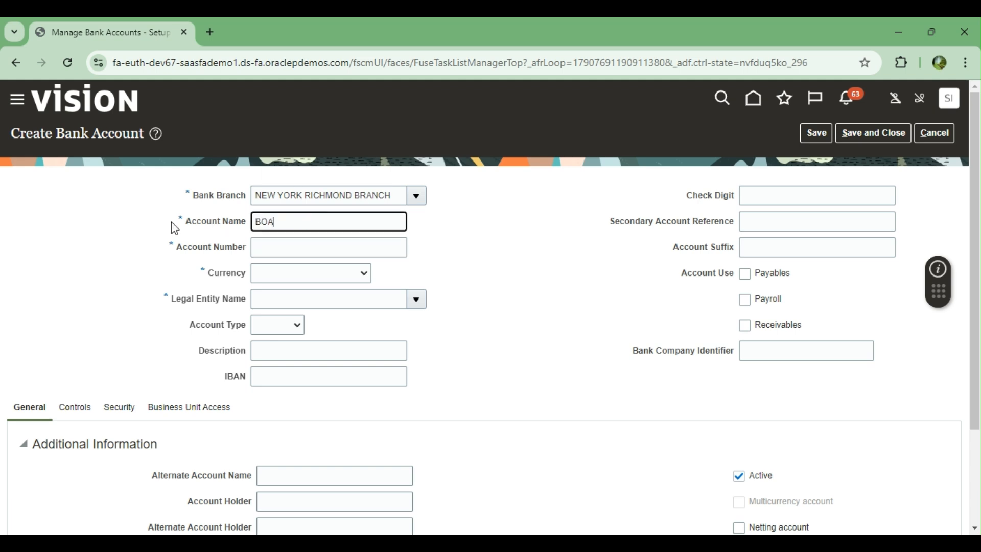
pyautogui.write(' CURRENT ACCOUNT')
pyautogui.press('Tab')
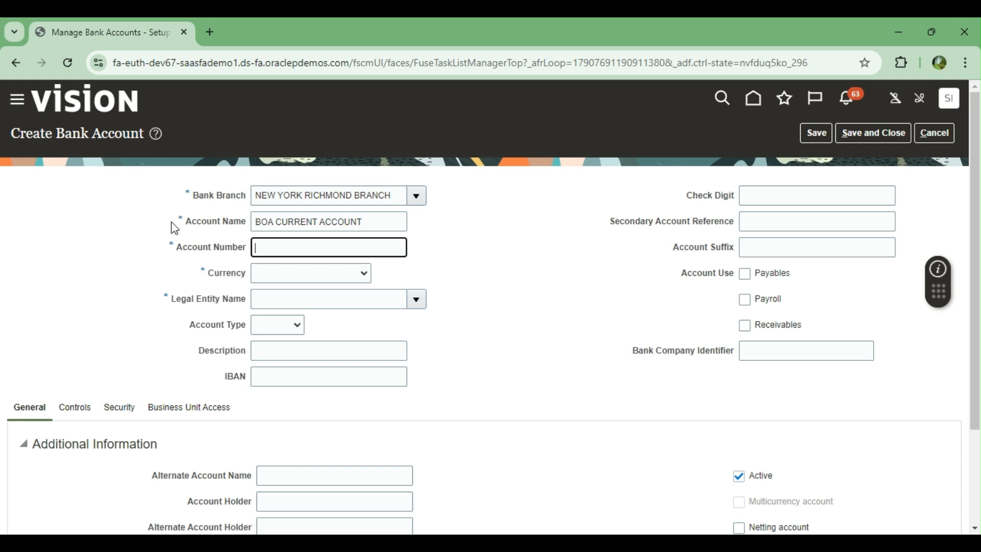
pyautogui.click(303, 271)
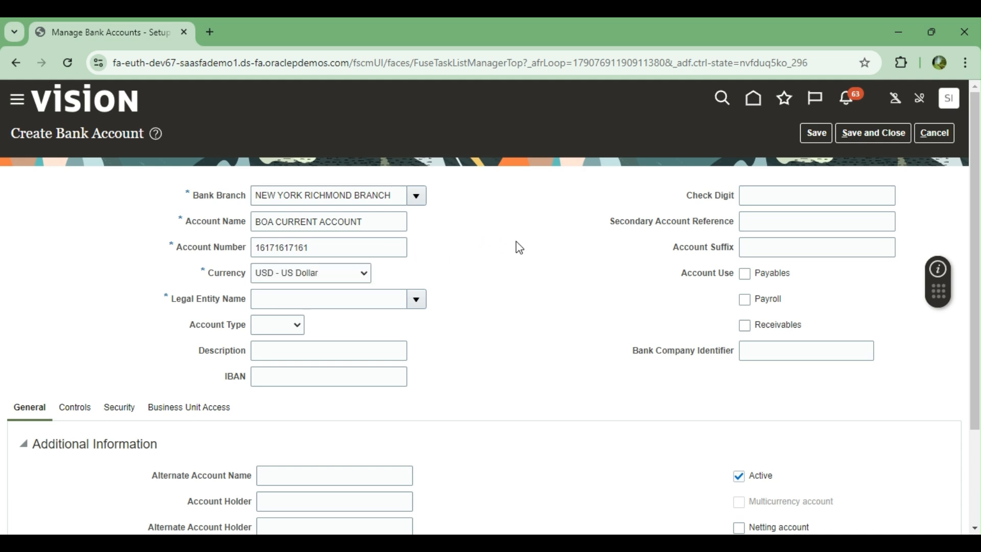
pyautogui.scroll(-1, 518, 248)
# Step: Search legal entities for 'US' and assign US1 Legal Entity to the bank account
pyautogui.click(417, 229)
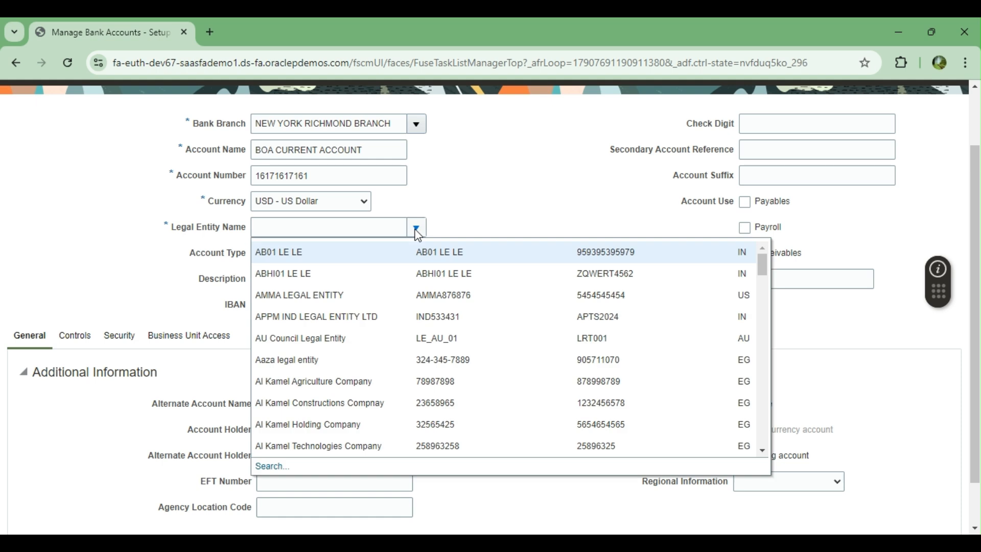
pyautogui.click(266, 466)
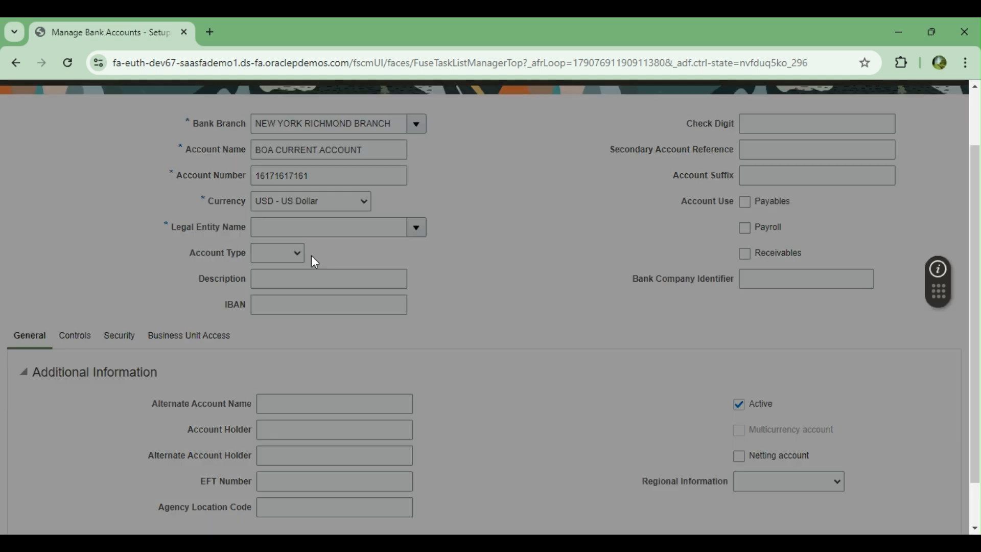
pyautogui.click(371, 290)
pyautogui.write('US')
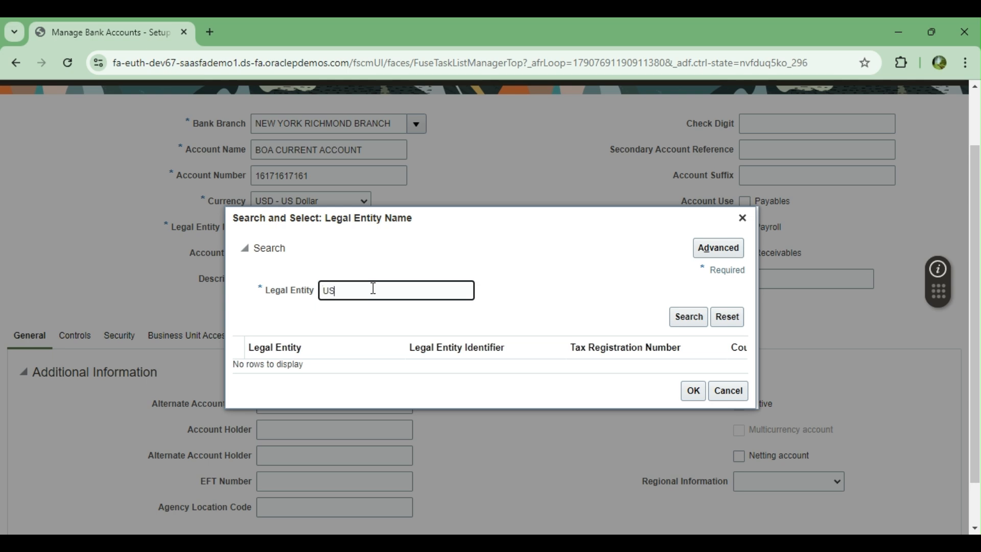
pyautogui.press('Return')
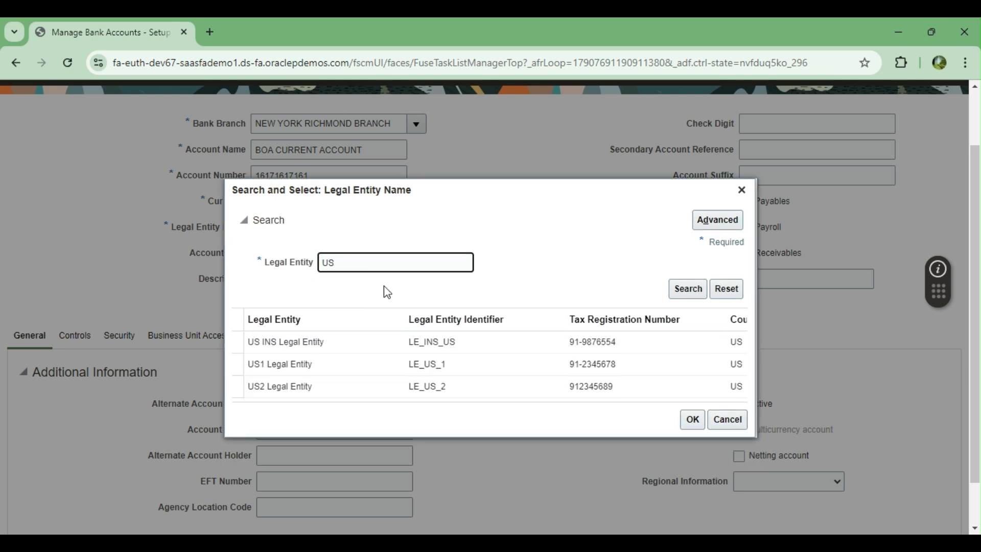
pyautogui.click(336, 365)
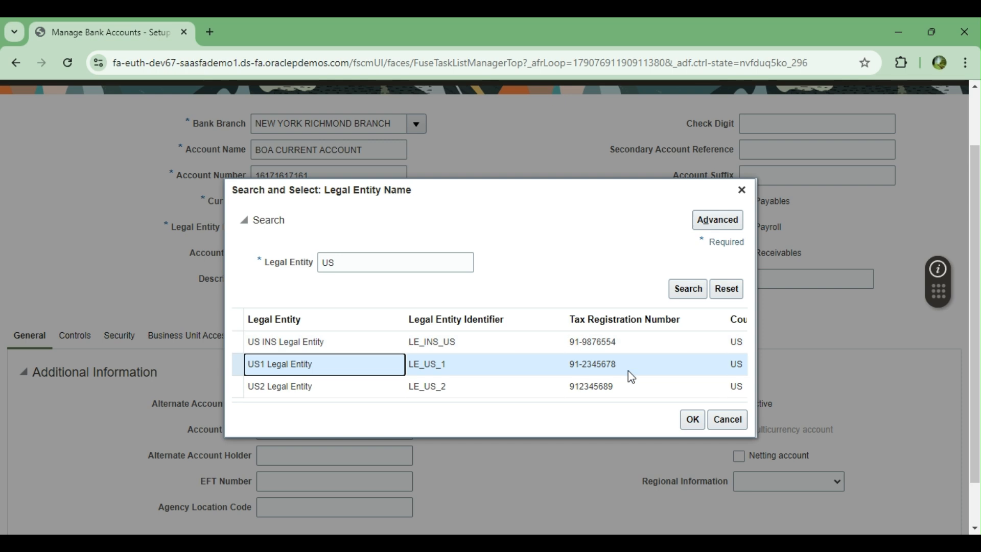
pyautogui.click(693, 420)
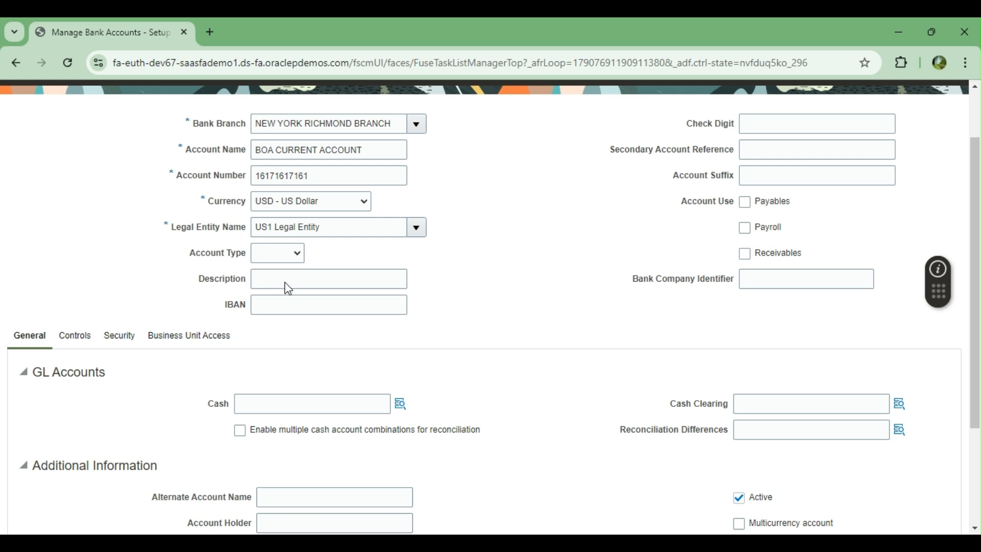
# Step: Enter BOA CURRENT ACCOUNT as the description, leaving IBAN, check digit, secondary reference and suffix blank
pyautogui.click(307, 285)
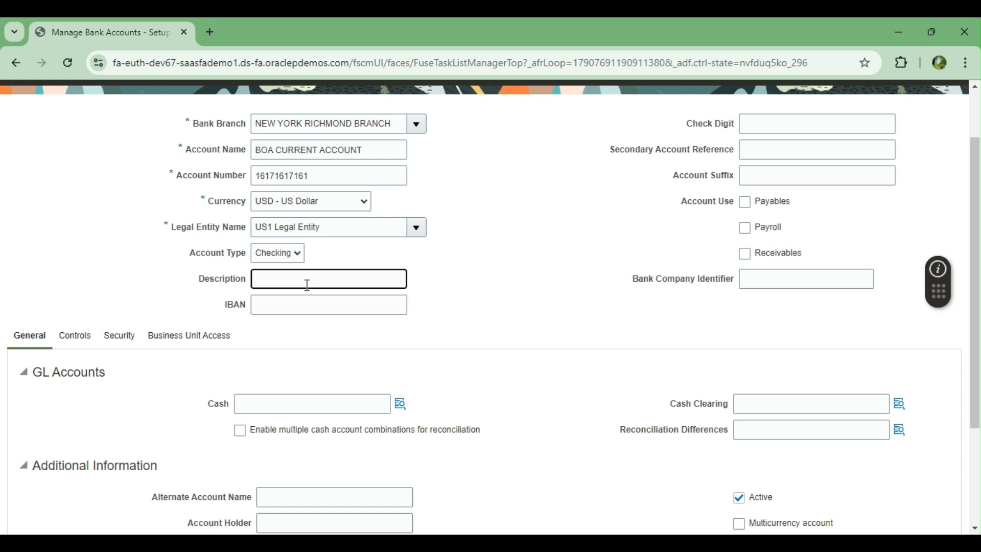
pyautogui.write('CURRENT ')
pyautogui.write('ACCOUNT')
pyautogui.write('BOA')
pyautogui.press('BackSpace')
pyautogui.press('BackSpace')
pyautogui.press('BackSpace')
pyautogui.press('Home')
pyautogui.write('BOA')
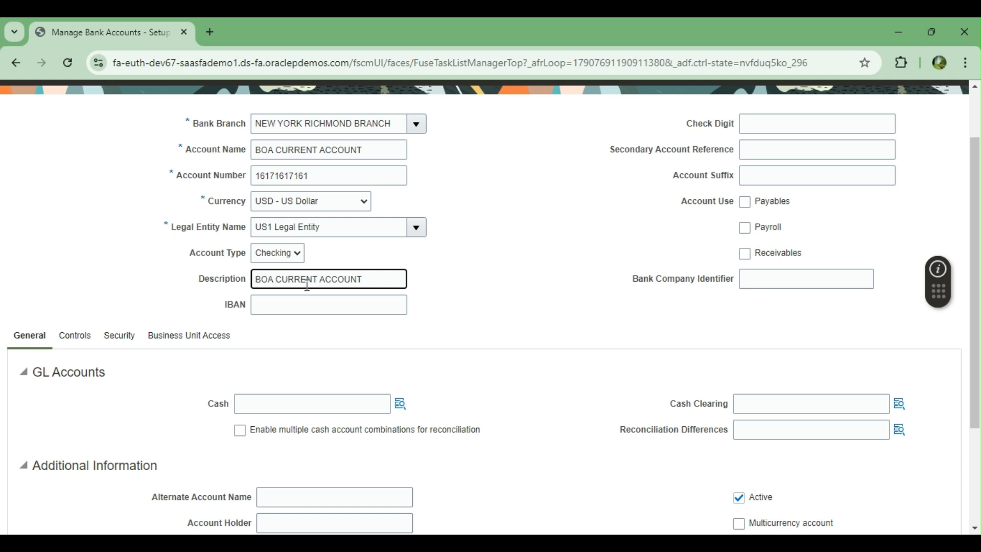
pyautogui.click(324, 308)
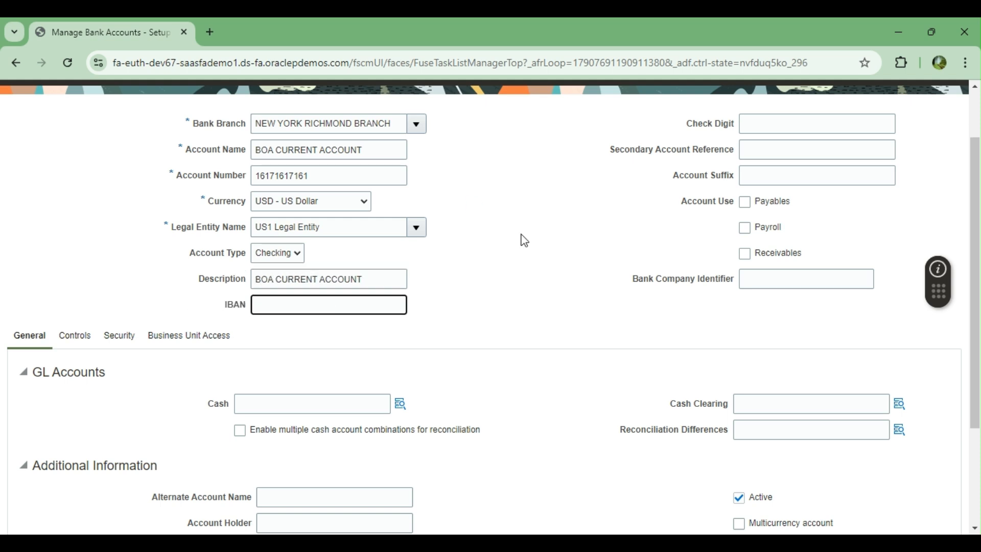
pyautogui.scroll(2, 504, 274)
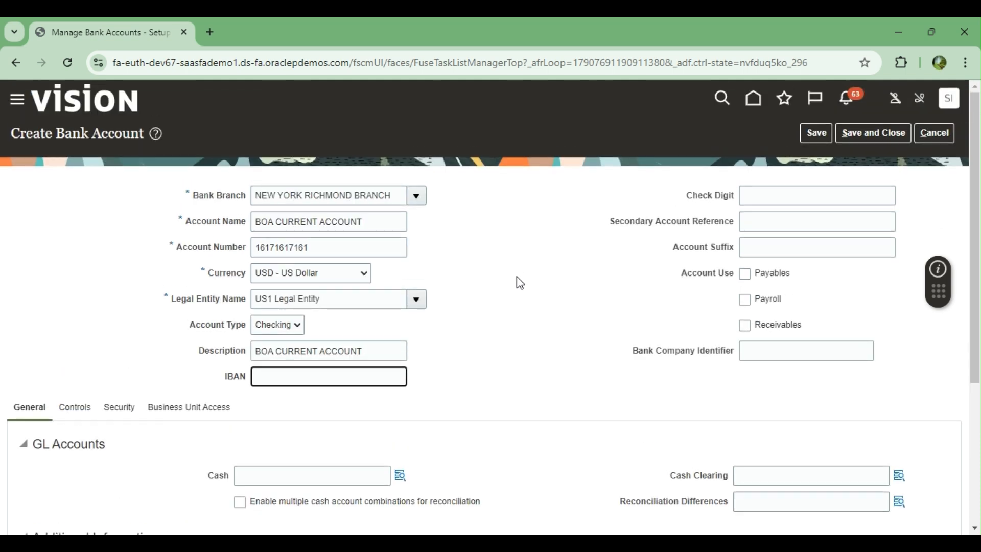
pyautogui.click(774, 196)
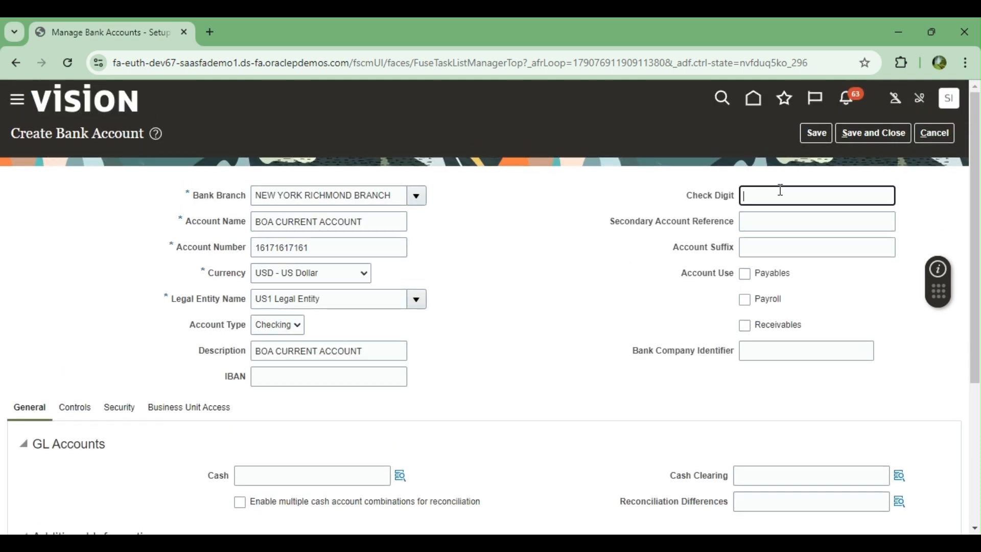
pyautogui.click(781, 221)
pyautogui.click(785, 248)
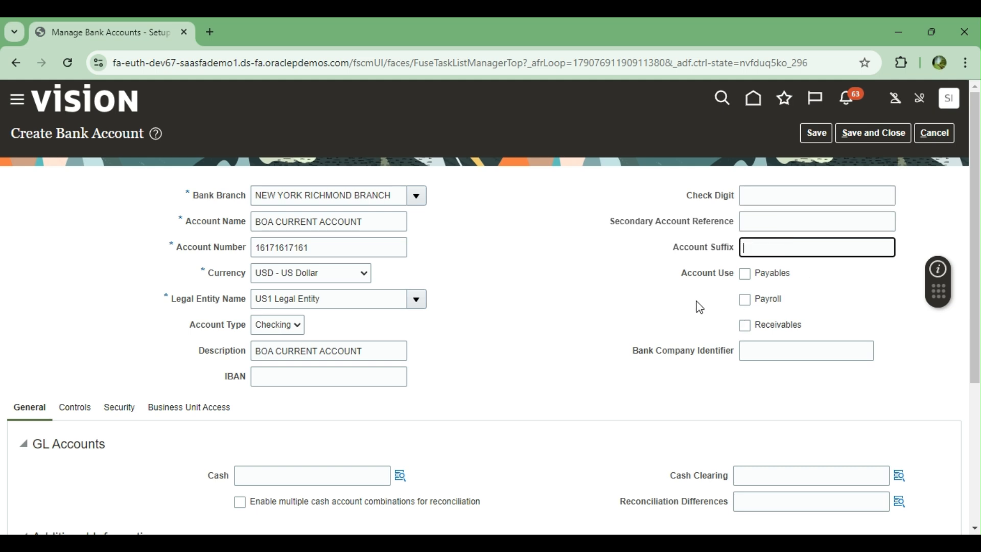
pyautogui.scroll(-1, 696, 301)
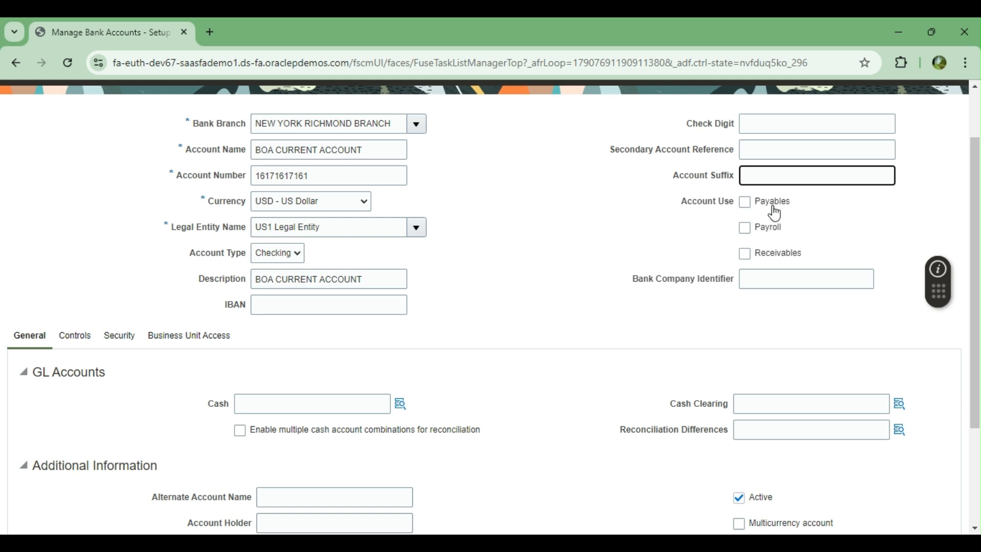
pyautogui.scroll(1, 769, 217)
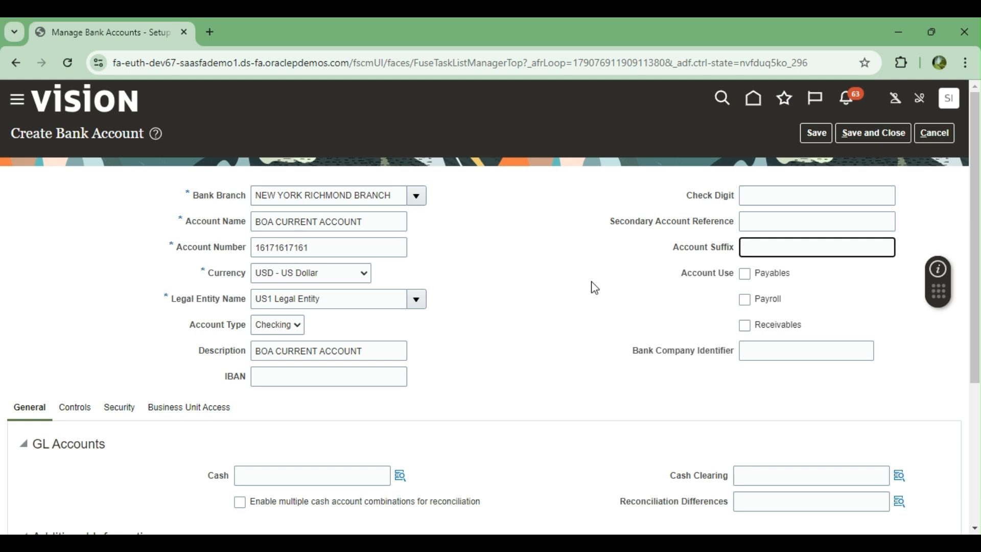
# Step: Tick the Payables, Payroll and Receivables account uses, leaving Bank Company Identifier blank
pyautogui.click(744, 274)
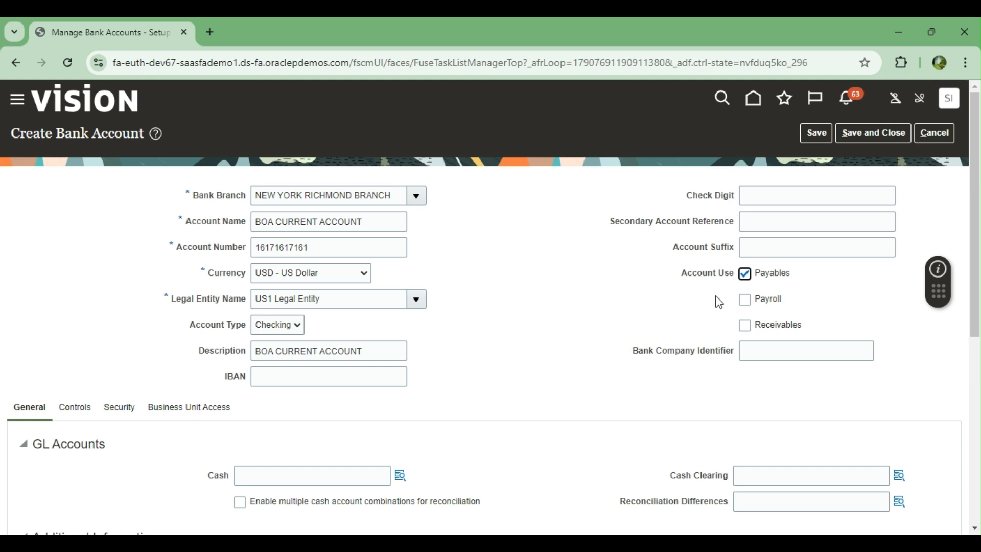
pyautogui.click(747, 301)
pyautogui.click(747, 327)
pyautogui.scroll(-2, 542, 287)
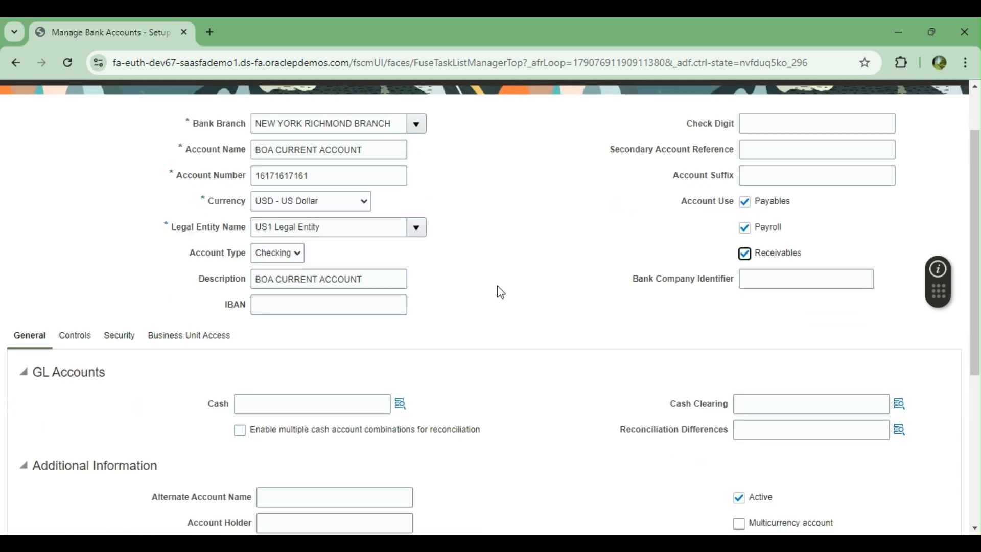
pyautogui.scroll(-1, 501, 292)
pyautogui.click(777, 212)
pyautogui.click(647, 254)
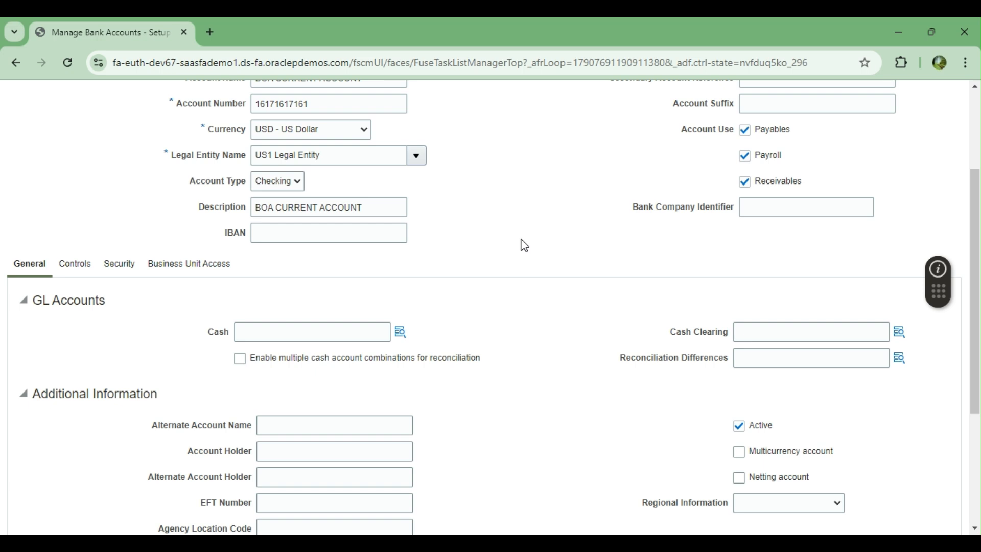
# Step: Set the Cash account to 101.10.11101.000.000.000 by choosing natural account 11101 USBNK Checking Account
pyautogui.scroll(-1, 525, 246)
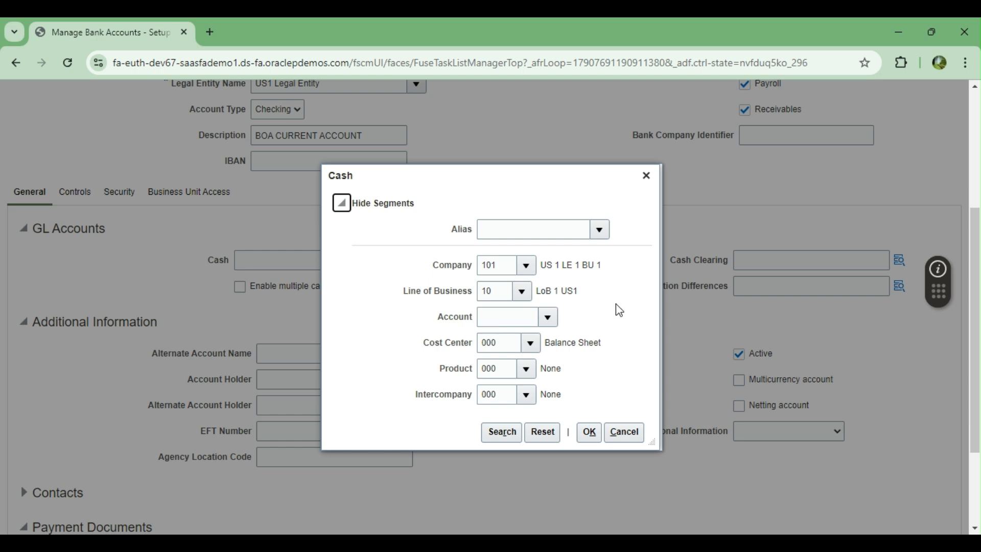
pyautogui.click(549, 318)
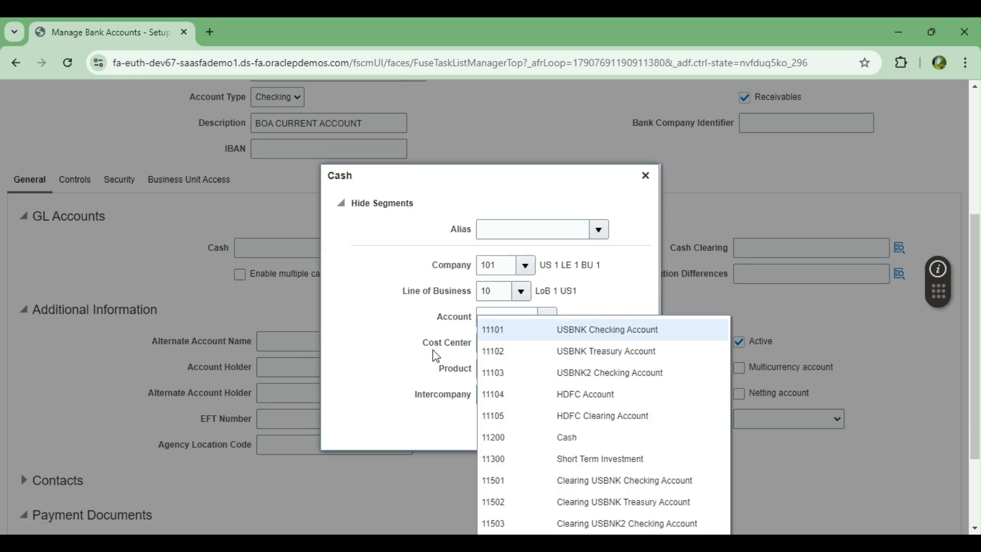
pyautogui.click(526, 330)
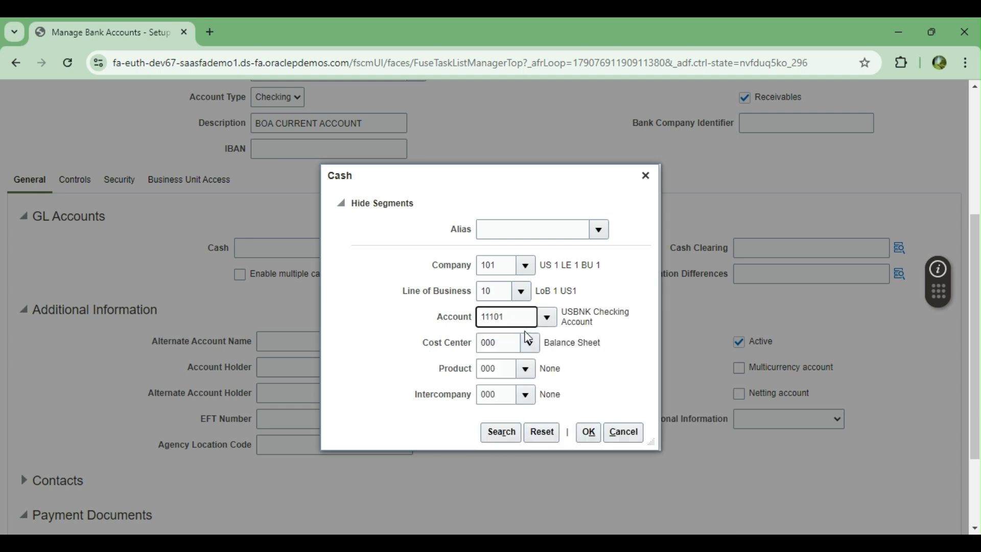
pyautogui.click(590, 431)
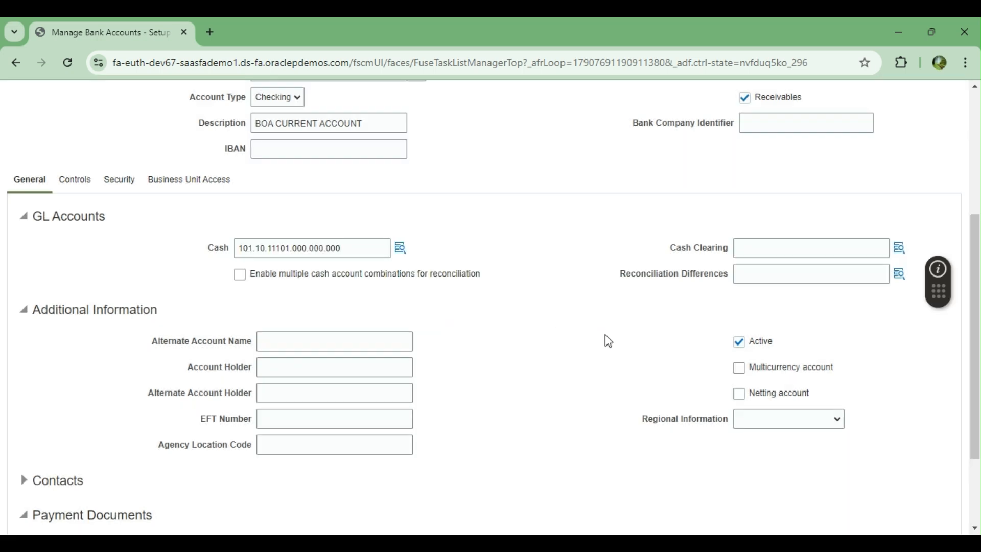
pyautogui.scroll(-2, 594, 352)
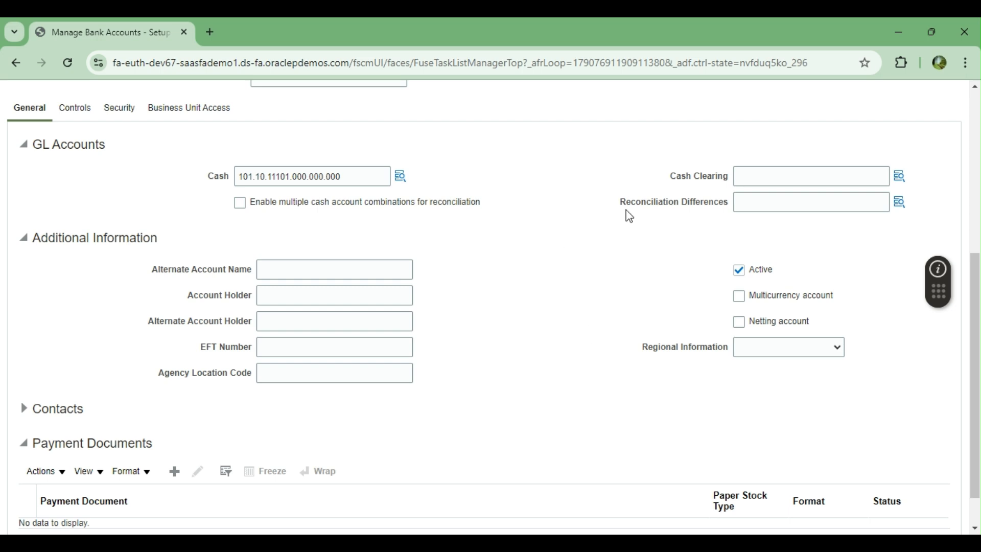
pyautogui.click(785, 177)
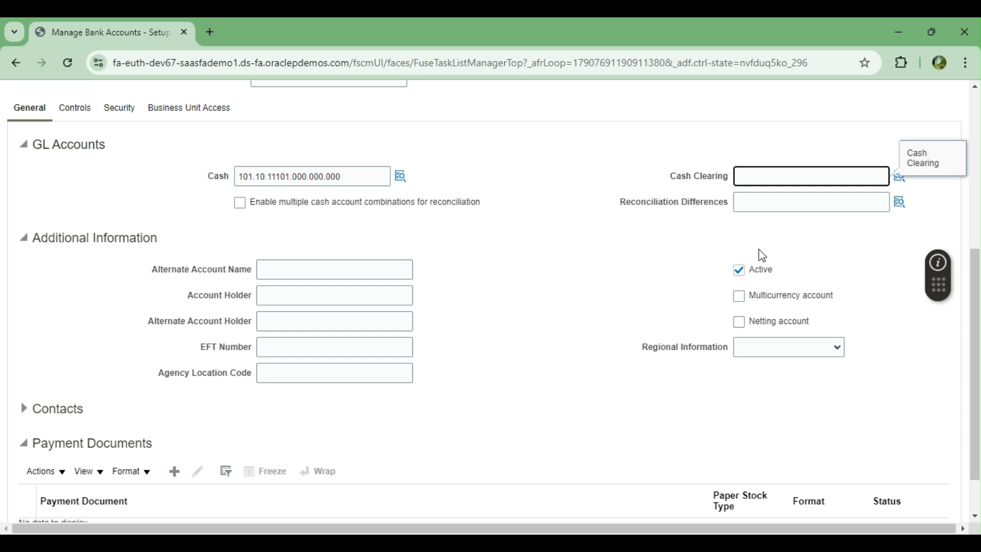
# Step: Bring up the Cash Clearing account lookup with a full search on the Account segment
pyautogui.click(675, 250)
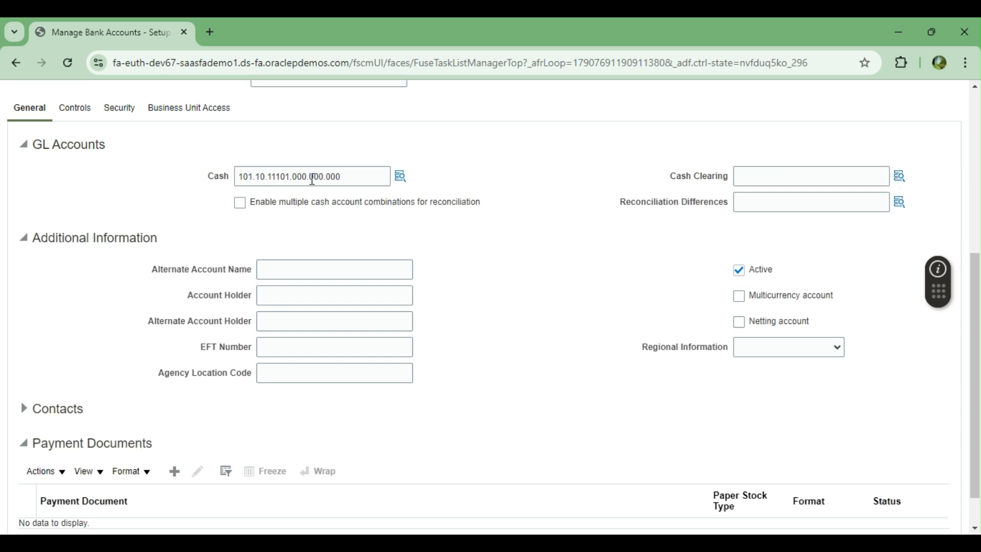
pyautogui.click(900, 180)
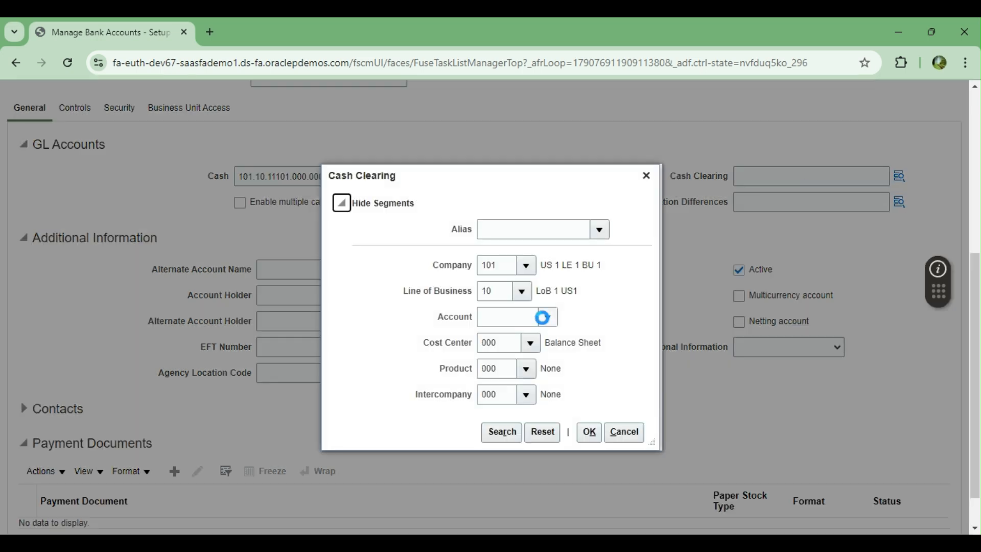
pyautogui.click(518, 320)
pyautogui.click(549, 322)
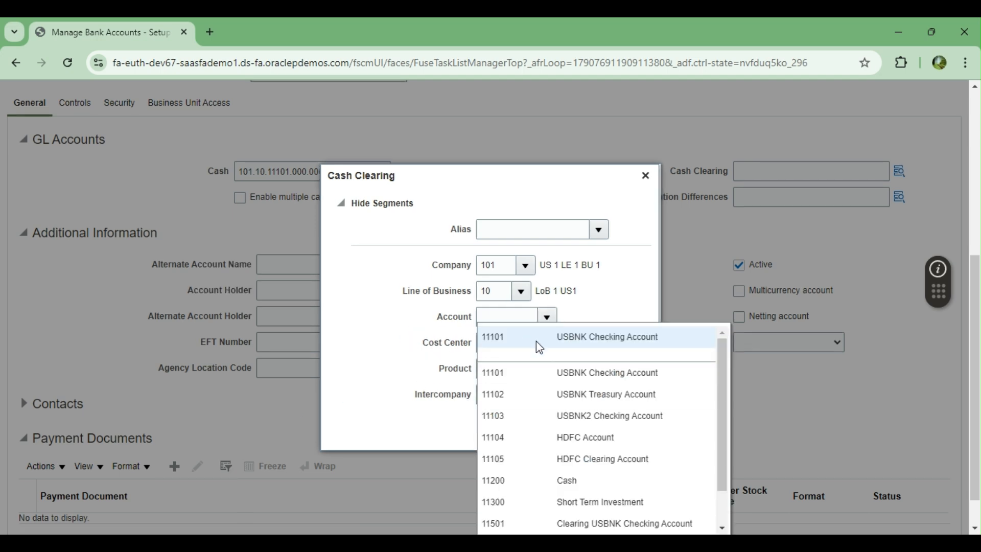
pyautogui.scroll(-1, 702, 279)
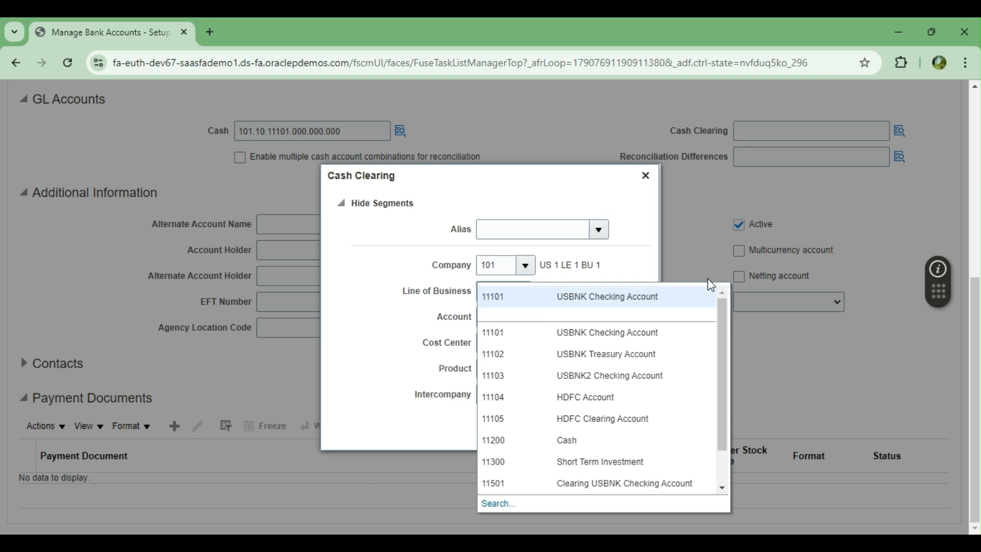
pyautogui.click(497, 504)
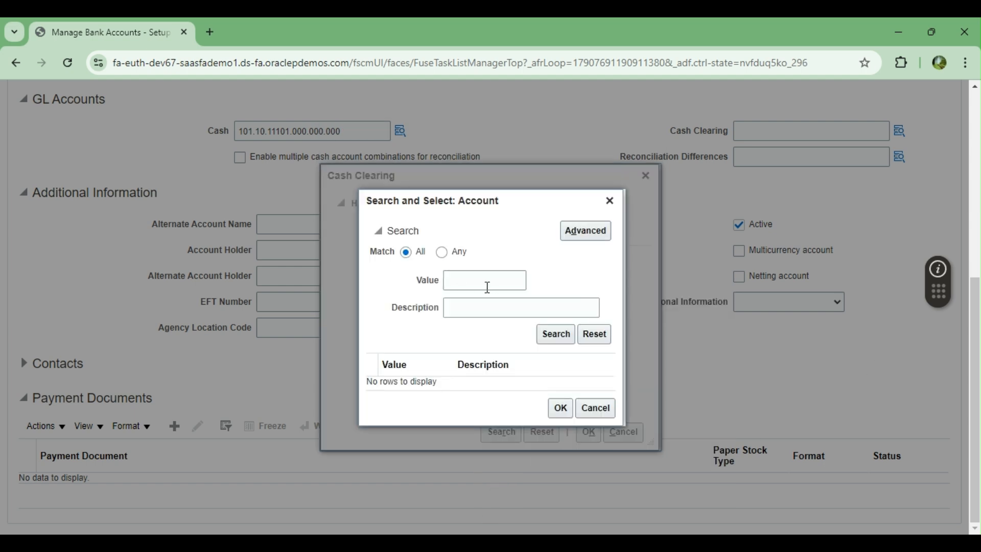
# Step: Filter account descriptions with wildcard '%lear%' and confirm 11501 Clearing USBNK Checking Account
pyautogui.click(484, 308)
pyautogui.write('%%')
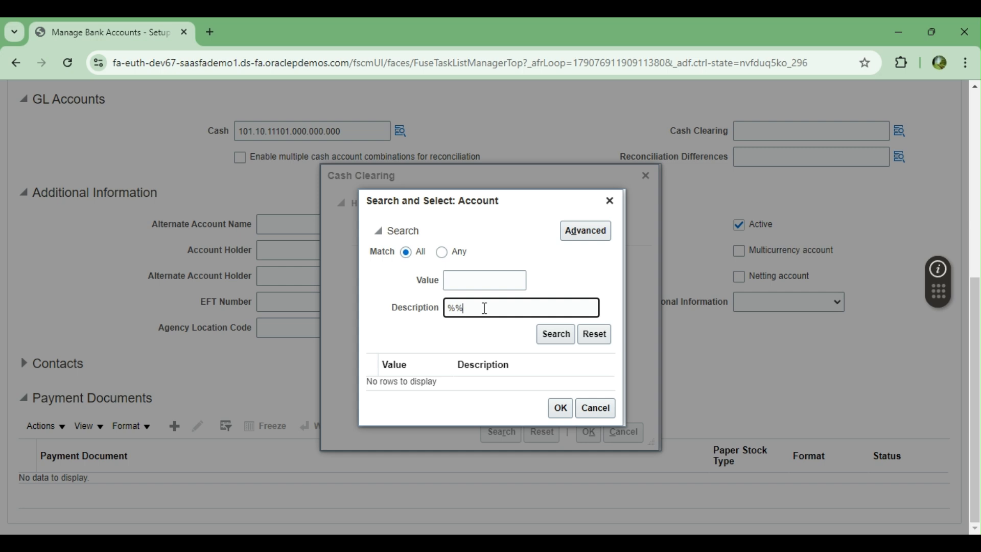
pyautogui.press('Left')
pyautogui.write('lear')
pyautogui.press('Return')
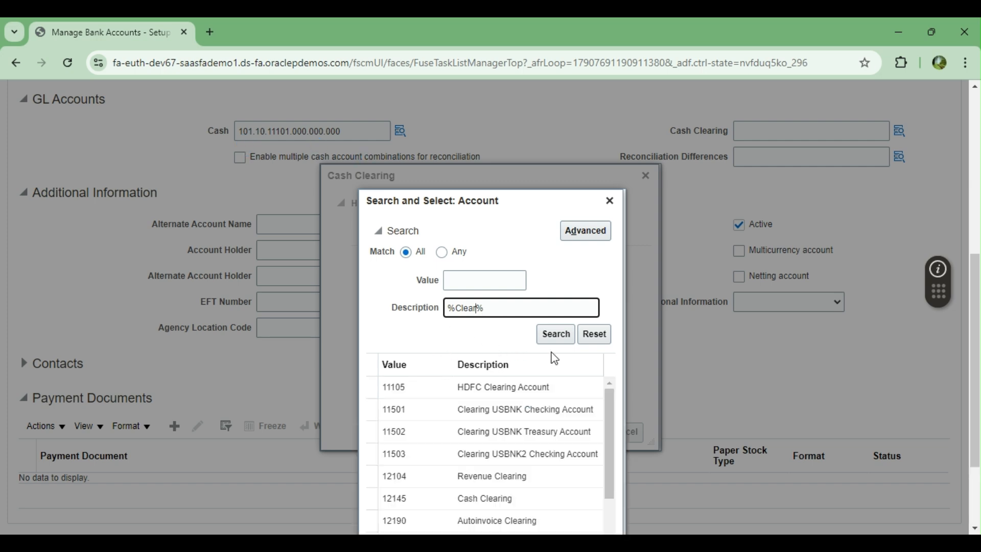
pyautogui.click(482, 411)
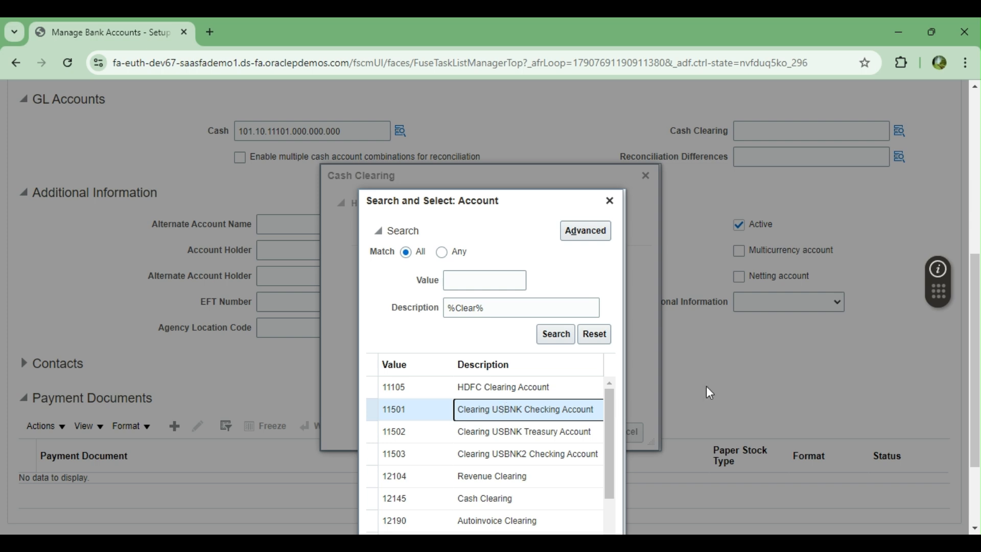
pyautogui.scroll(-3, 706, 385)
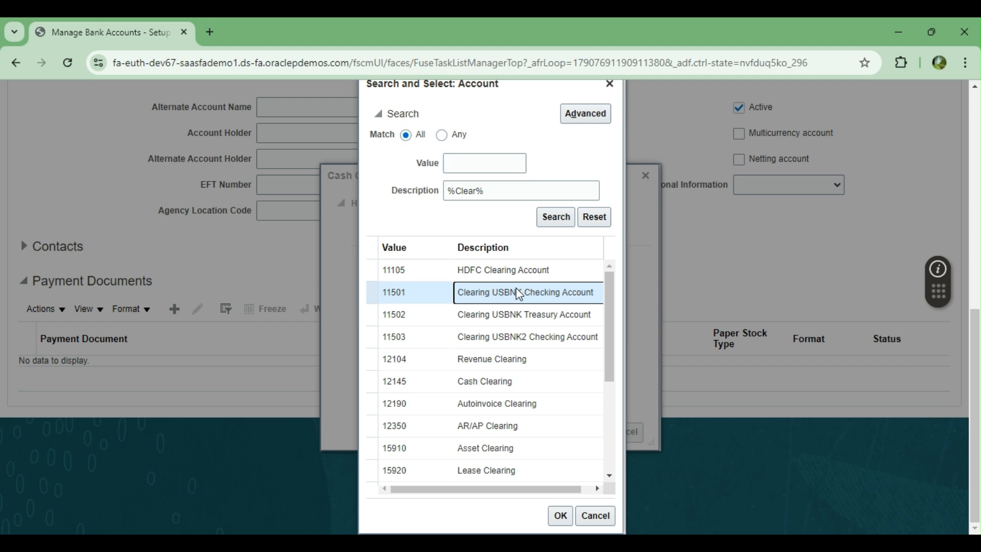
pyautogui.click(559, 515)
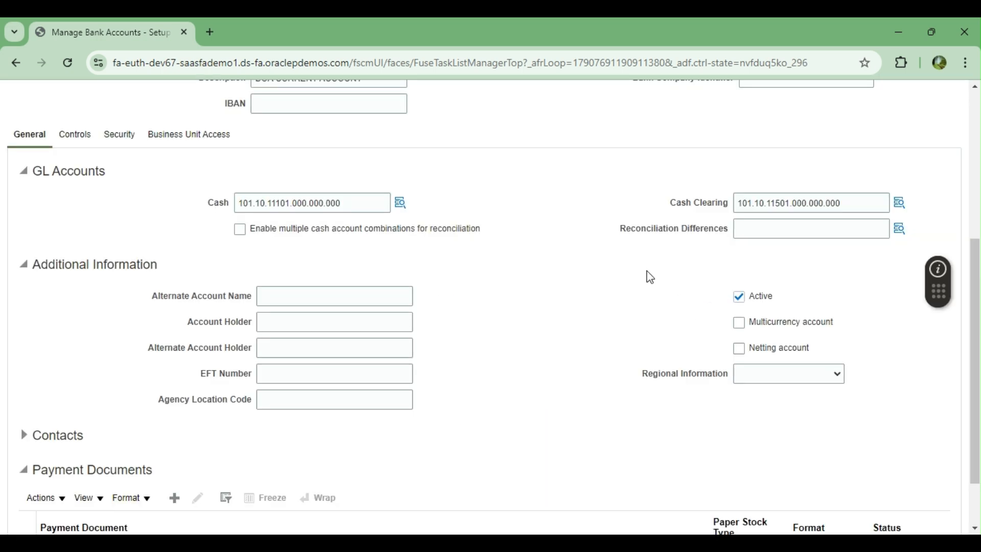
# Step: In the Reconciliation Differences account lookup, search account descriptions for '%clearing%'
pyautogui.scroll(-1, 710, 253)
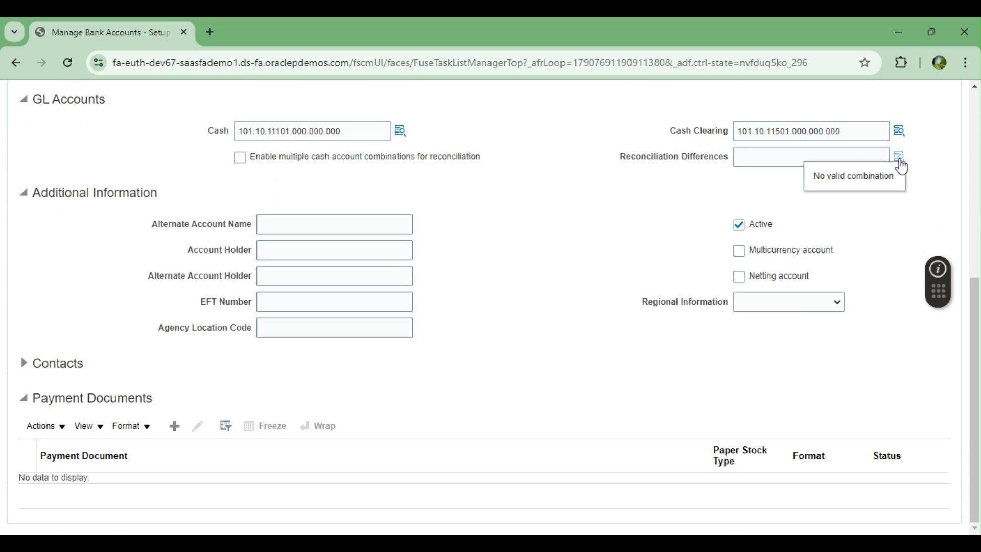
pyautogui.click(901, 163)
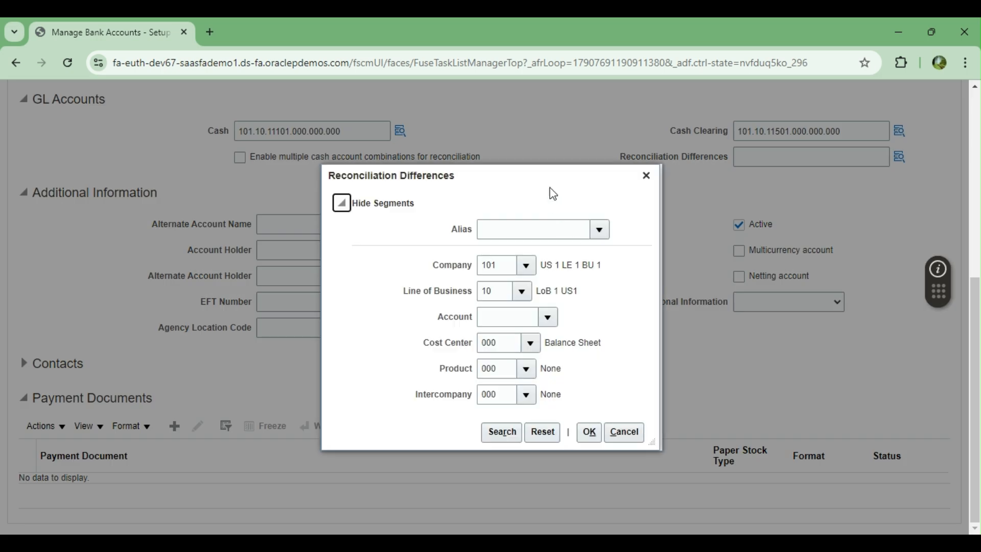
pyautogui.moveTo(550, 180); pyautogui.dragTo(519, 204)
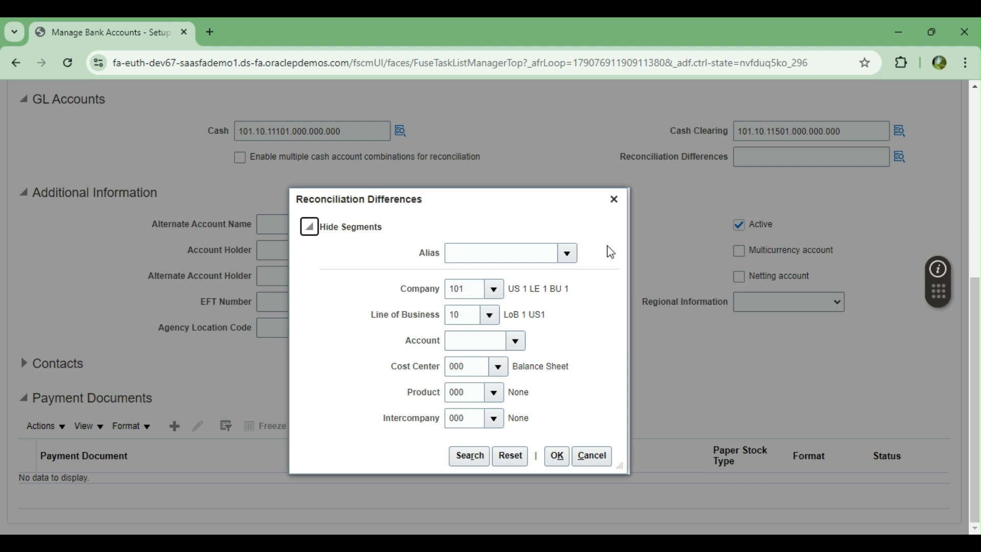
pyautogui.click(515, 340)
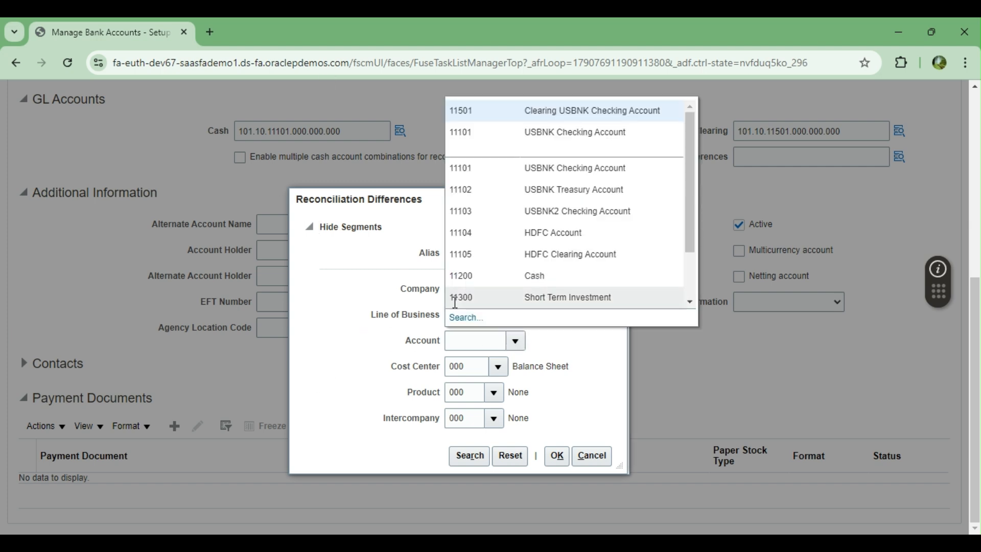
pyautogui.click(462, 318)
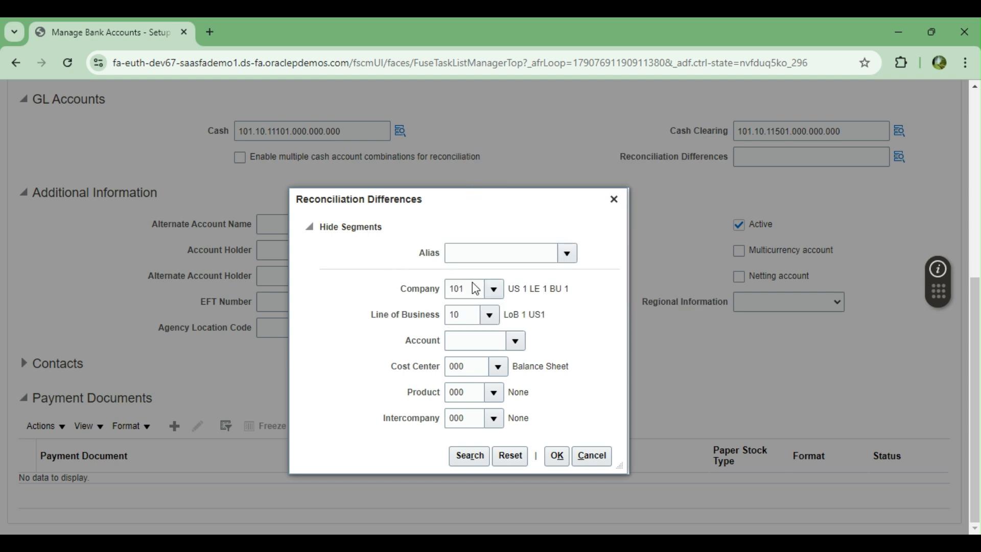
pyautogui.click(480, 310)
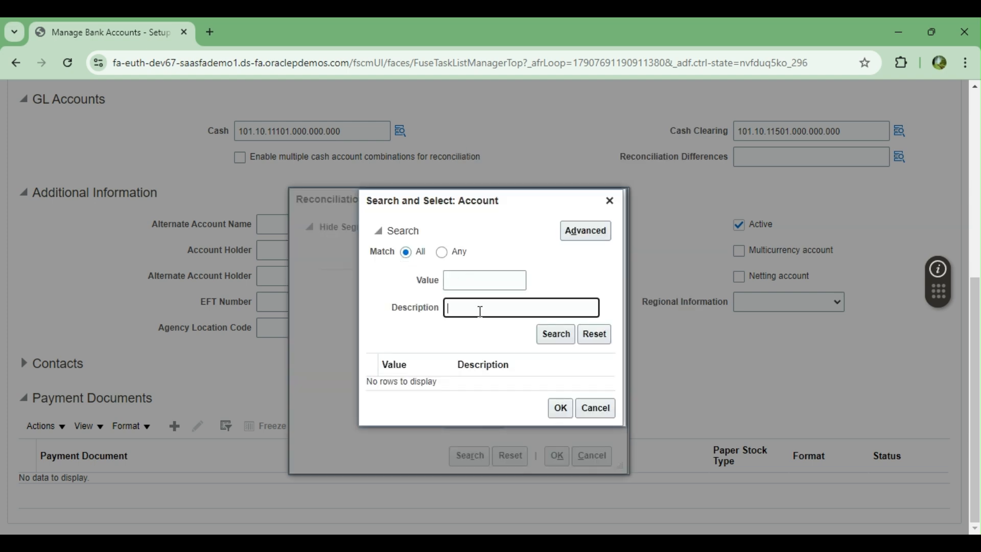
pyautogui.write('%%')
pyautogui.press('Left')
pyautogui.write('clearing')
pyautogui.press('Return')
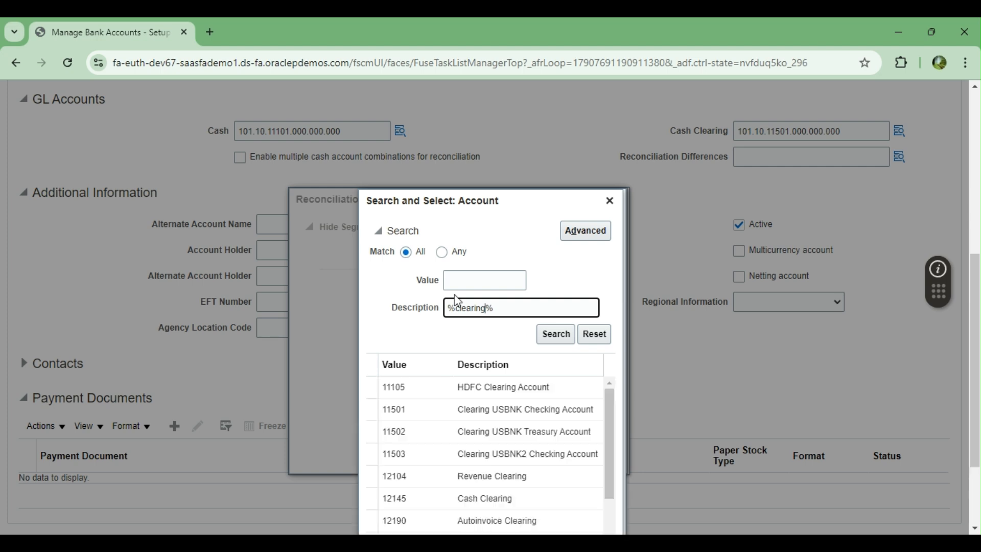
# Step: Choose 12145 Cash Clearing and confirm it, giving Reconciliation Differences 101.10.12145.000.000.000
pyautogui.scroll(-2, 683, 275)
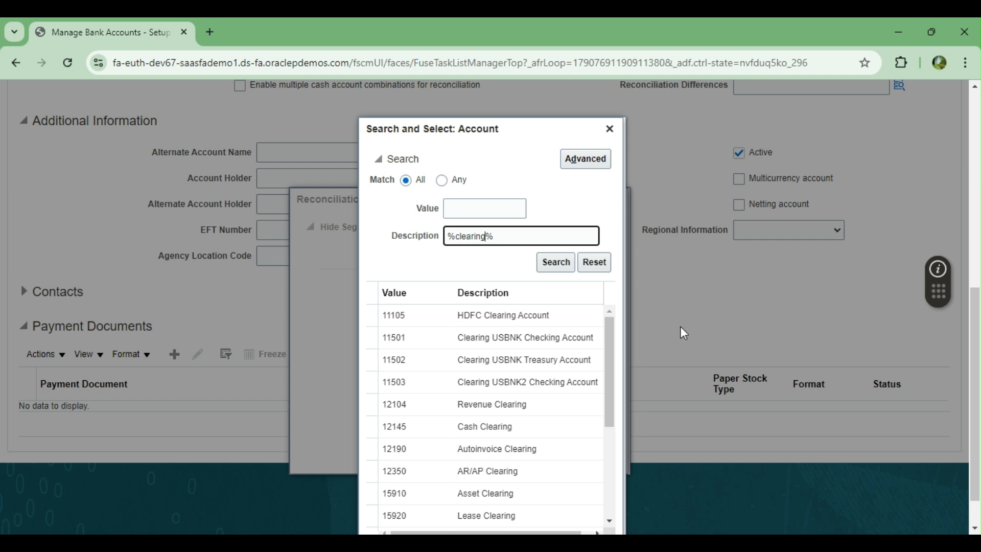
pyautogui.scroll(-1, 672, 345)
pyautogui.click(614, 392)
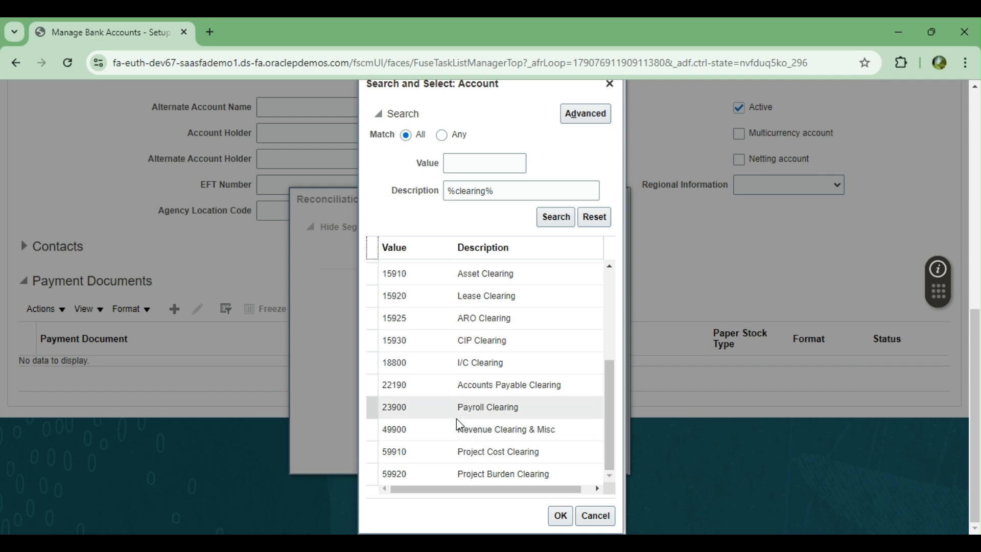
pyautogui.scroll(1, 460, 412)
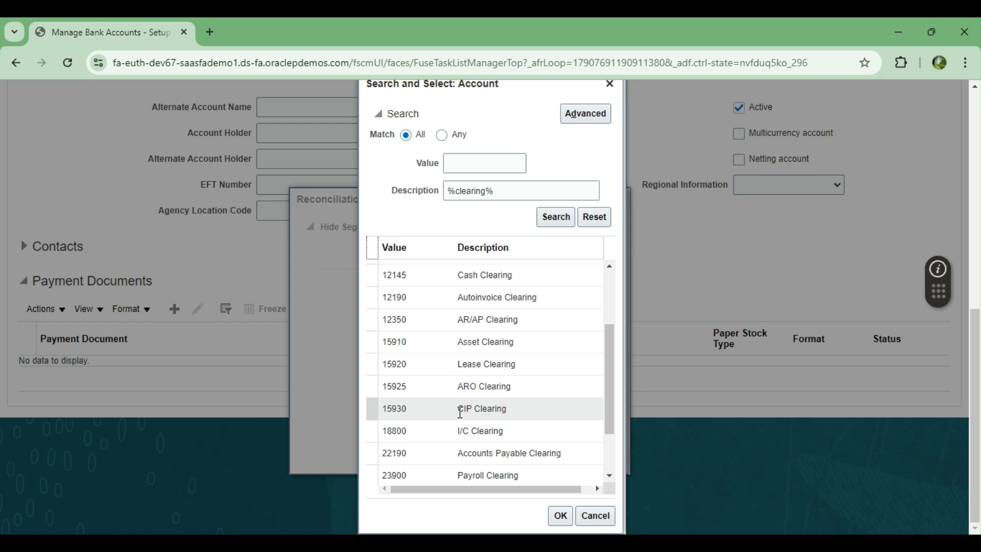
pyautogui.scroll(1, 459, 411)
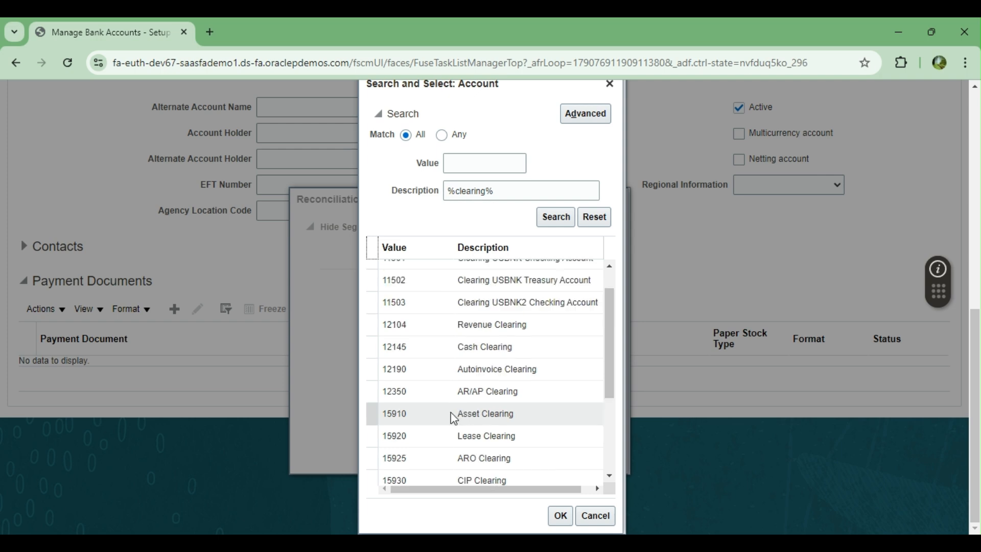
pyautogui.scroll(3, 454, 418)
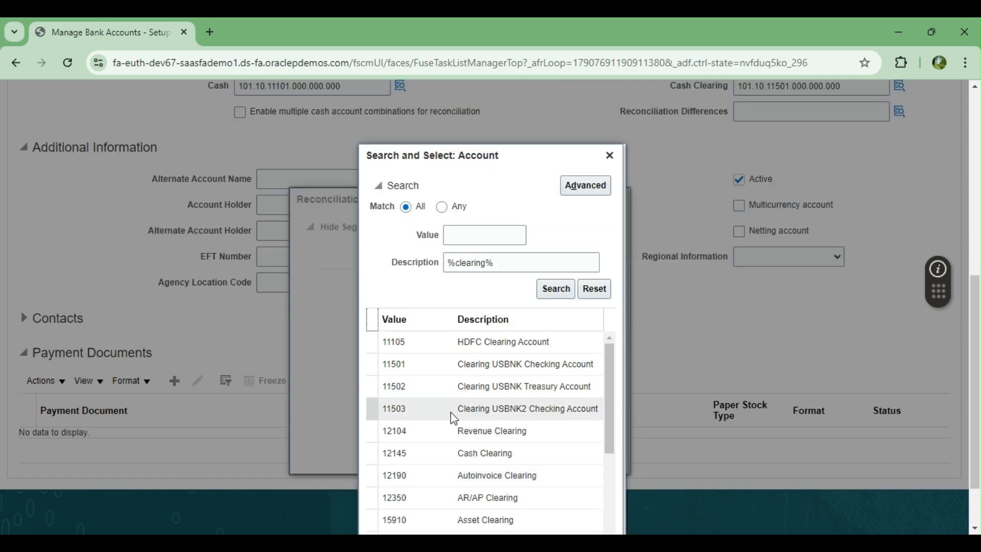
pyautogui.click(442, 458)
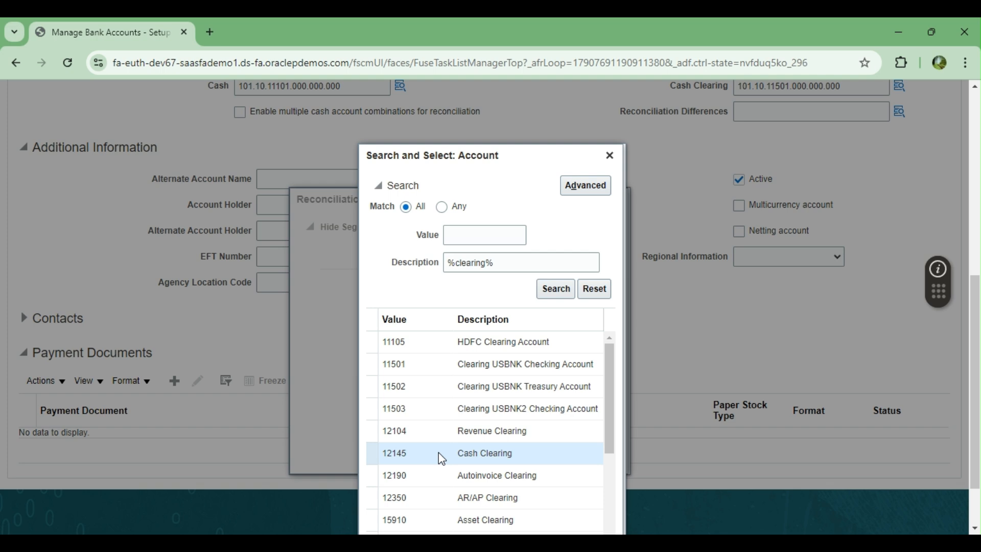
pyautogui.scroll(-2, 712, 327)
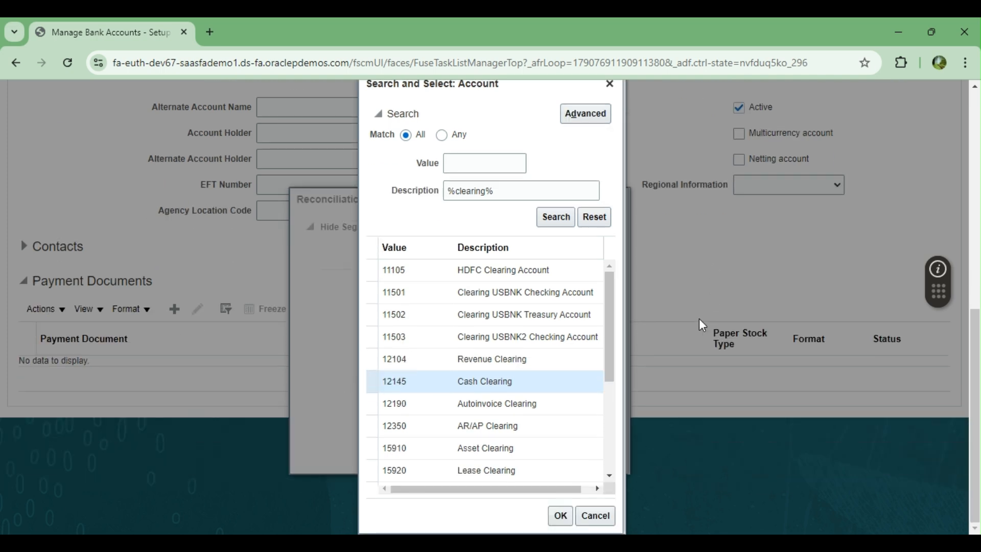
pyautogui.click(560, 516)
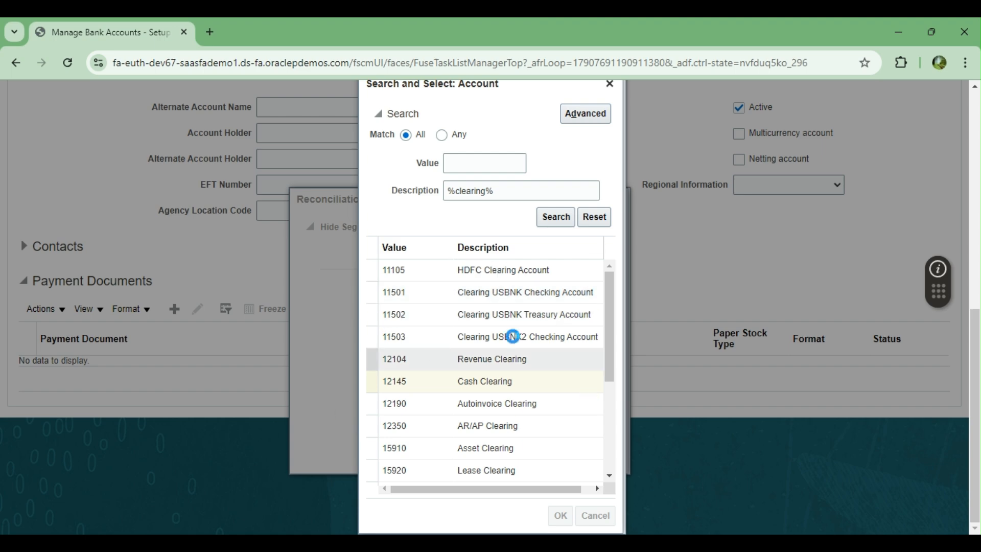
pyautogui.click(558, 457)
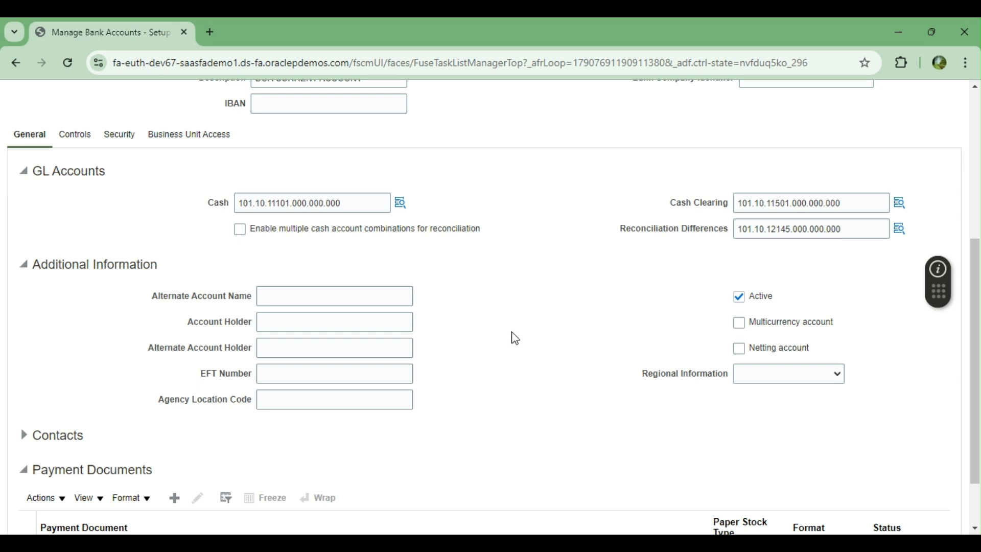
pyautogui.scroll(-2, 515, 338)
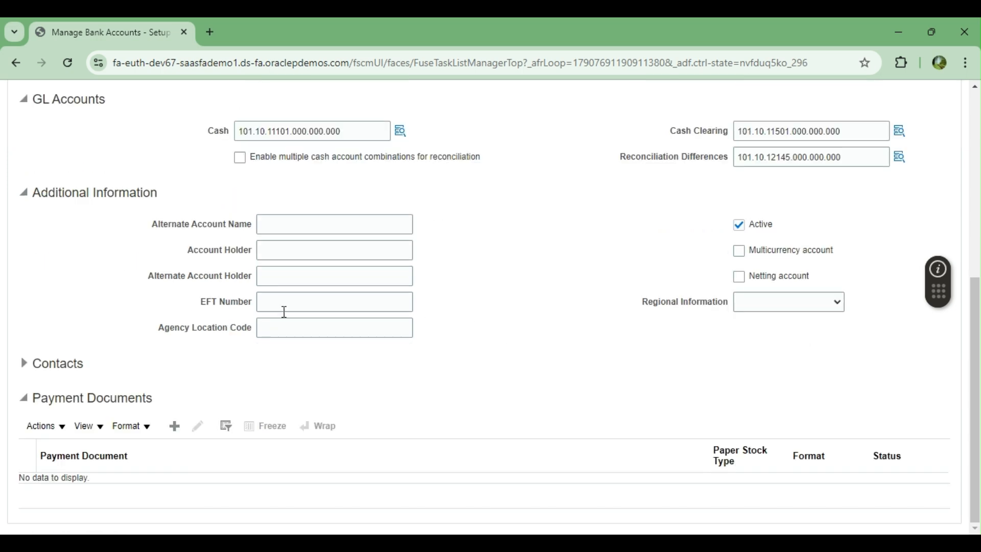
# Step: Tick 'Enable multiple cash account combinations for reconciliation' and set GL Cash Account Segments to All
pyautogui.click(295, 226)
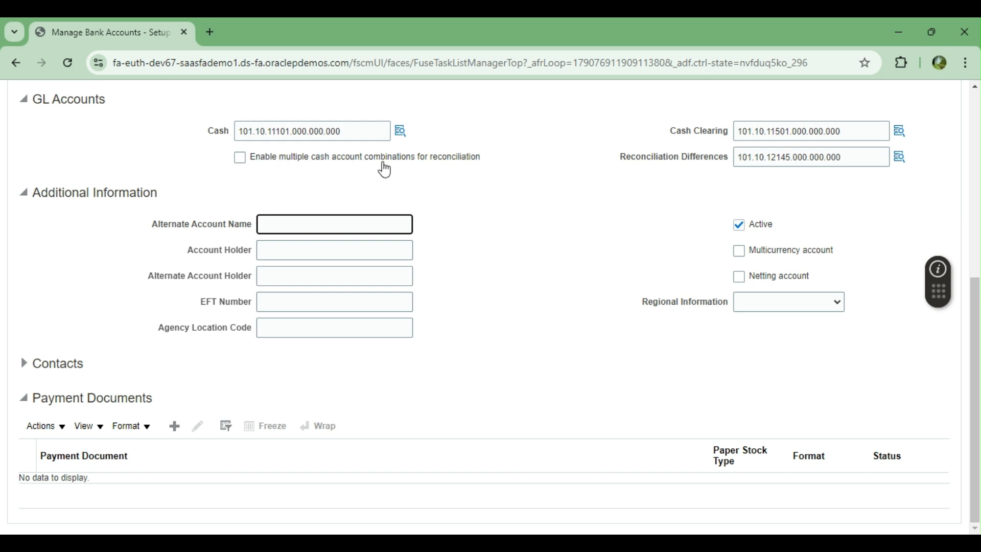
pyautogui.click(239, 158)
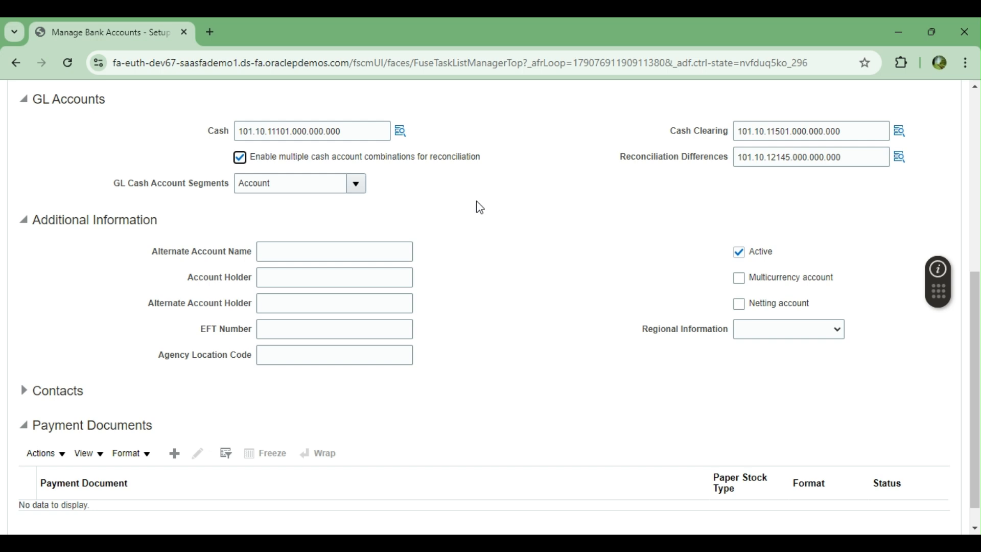
pyautogui.click(357, 185)
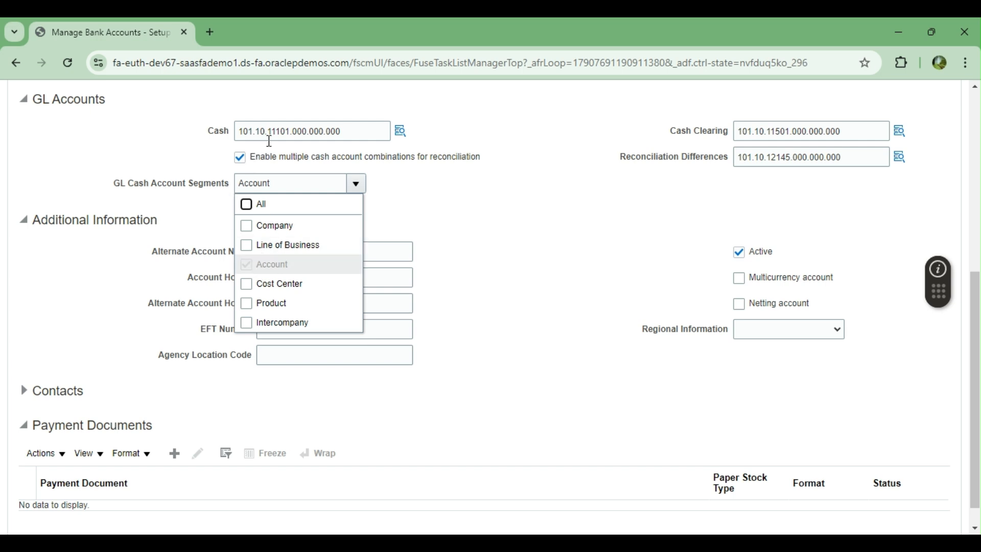
pyautogui.moveTo(290, 131); pyautogui.dragTo(273, 131)
pyautogui.click(431, 199)
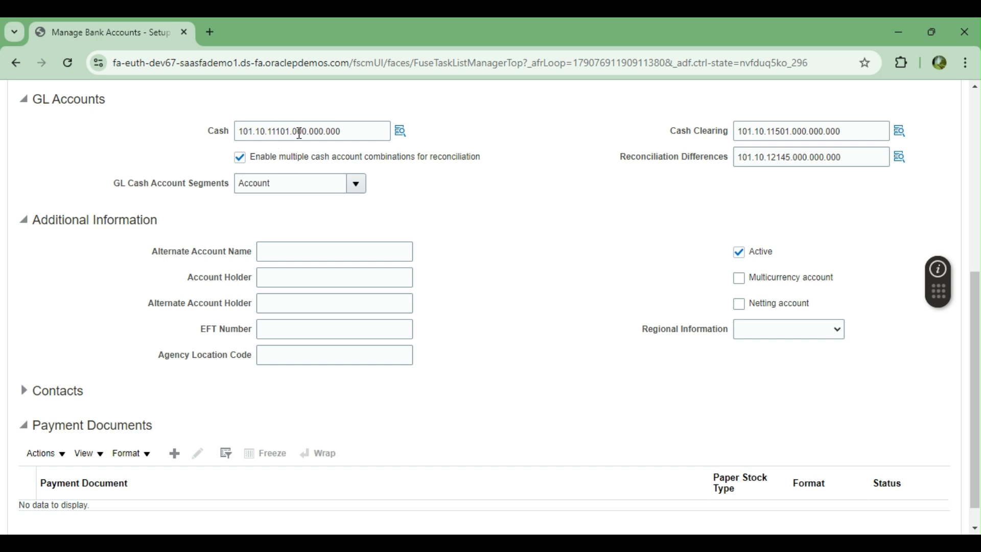
pyautogui.click(280, 129)
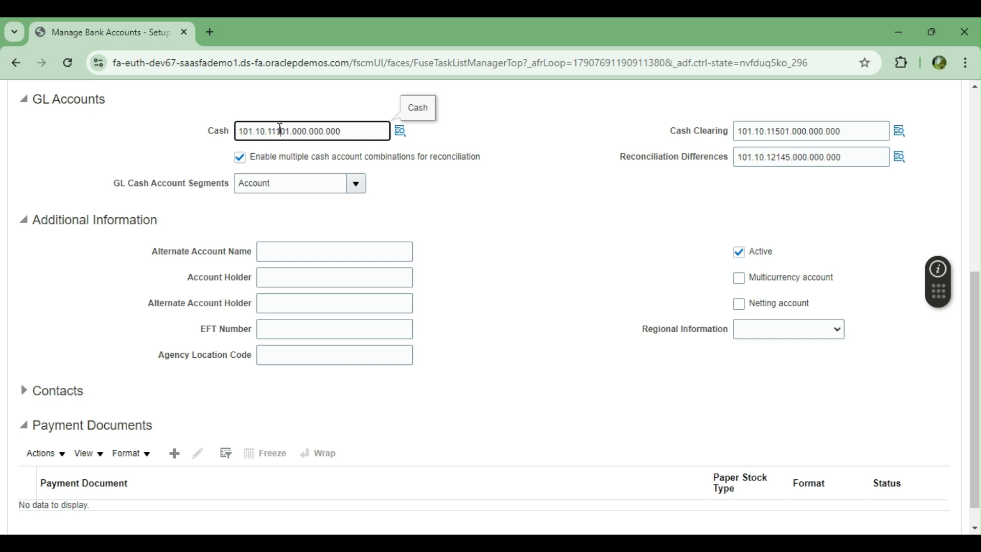
pyautogui.click(357, 183)
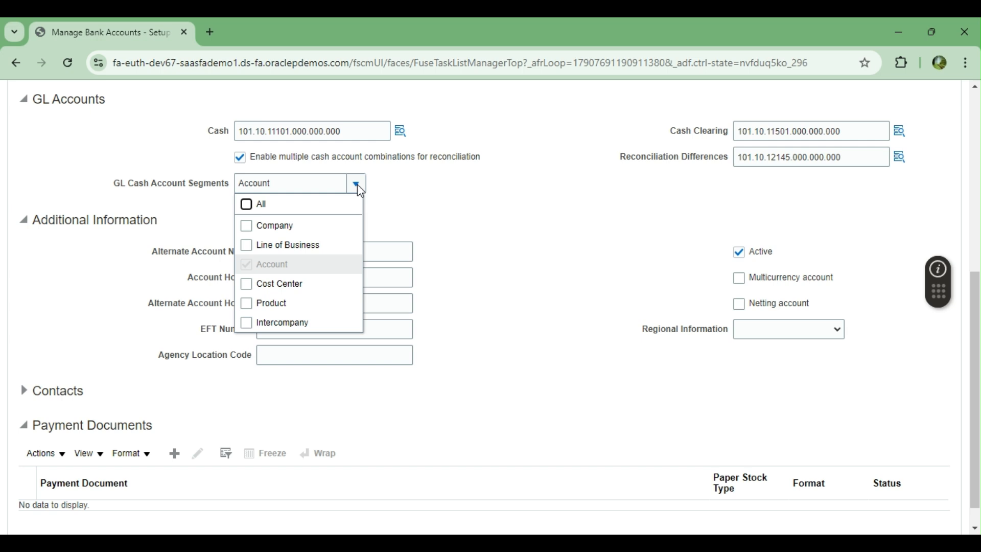
pyautogui.click(247, 207)
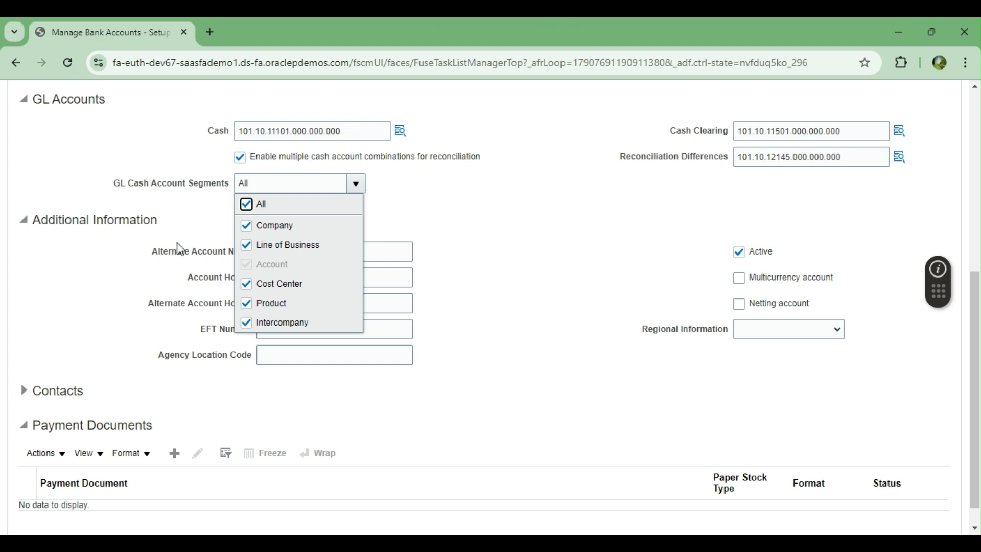
pyautogui.click(513, 195)
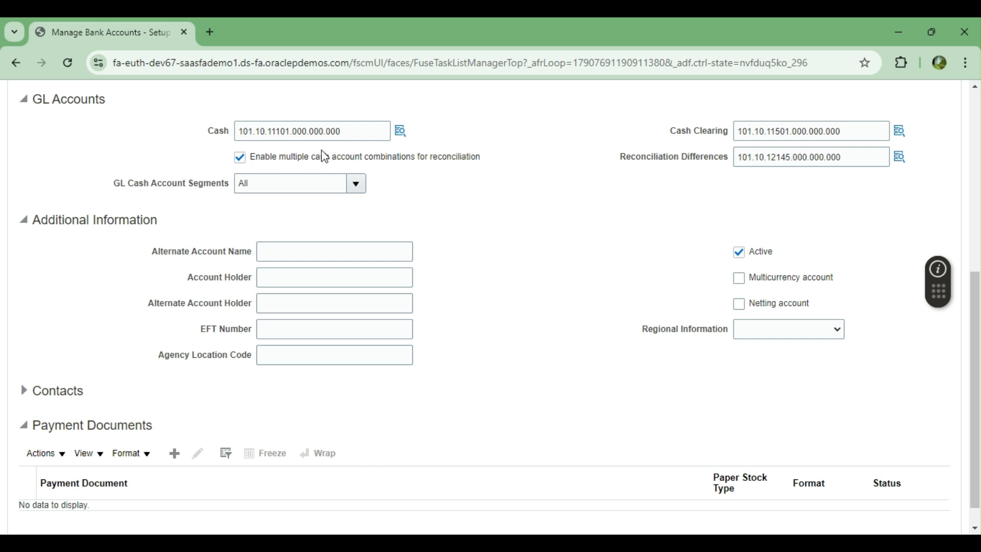
# Step: Leave the bank account Active and tick the Multicurrency account checkbox
pyautogui.scroll(-1, 521, 223)
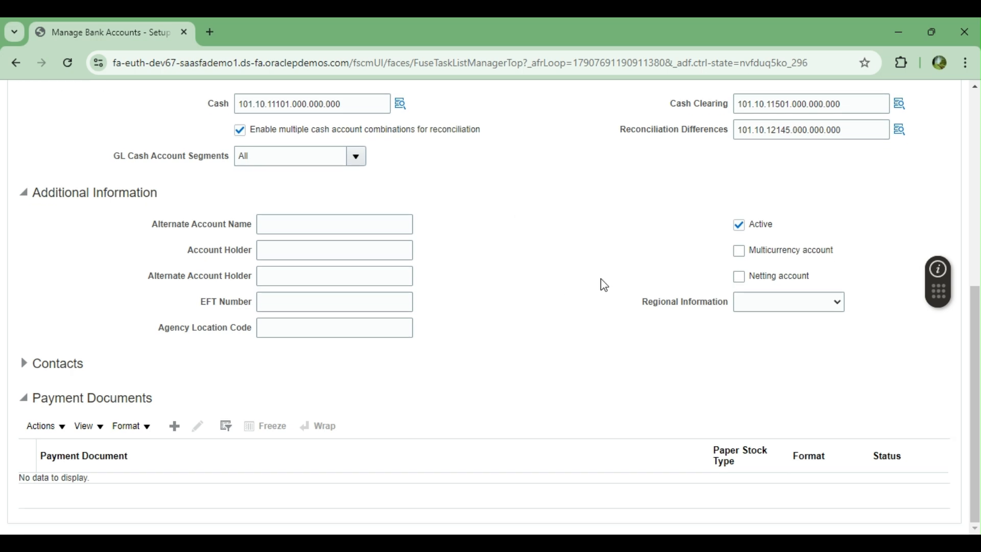
pyautogui.click(739, 226)
pyautogui.click(739, 226)
pyautogui.click(739, 226)
pyautogui.click(740, 226)
pyautogui.click(740, 227)
pyautogui.click(740, 227)
pyautogui.click(740, 259)
# Step: Go over the remaining bank account fields, scrolling through the page
pyautogui.click(286, 224)
pyautogui.click(305, 249)
pyautogui.click(296, 222)
pyautogui.click(296, 249)
pyautogui.click(295, 275)
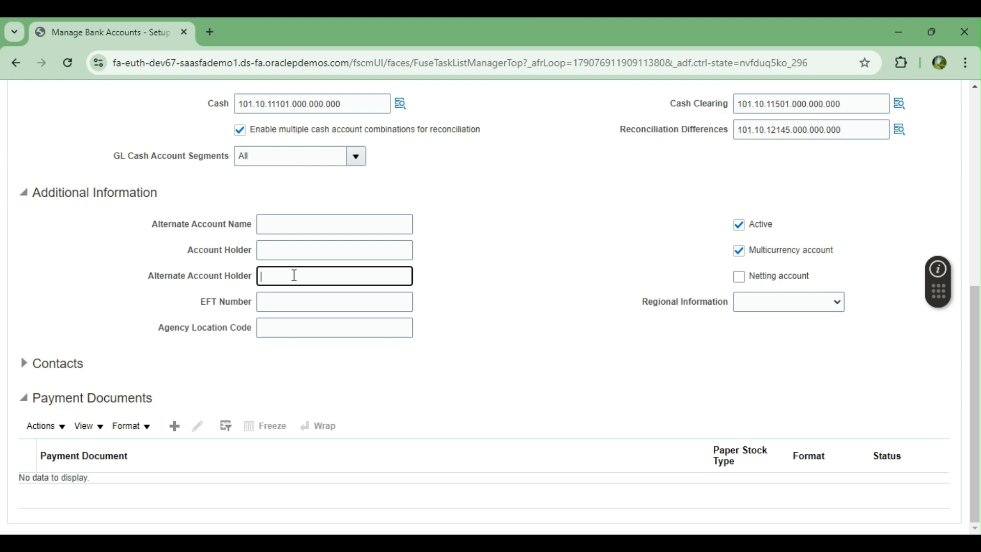
pyautogui.click(292, 307)
pyautogui.click(286, 326)
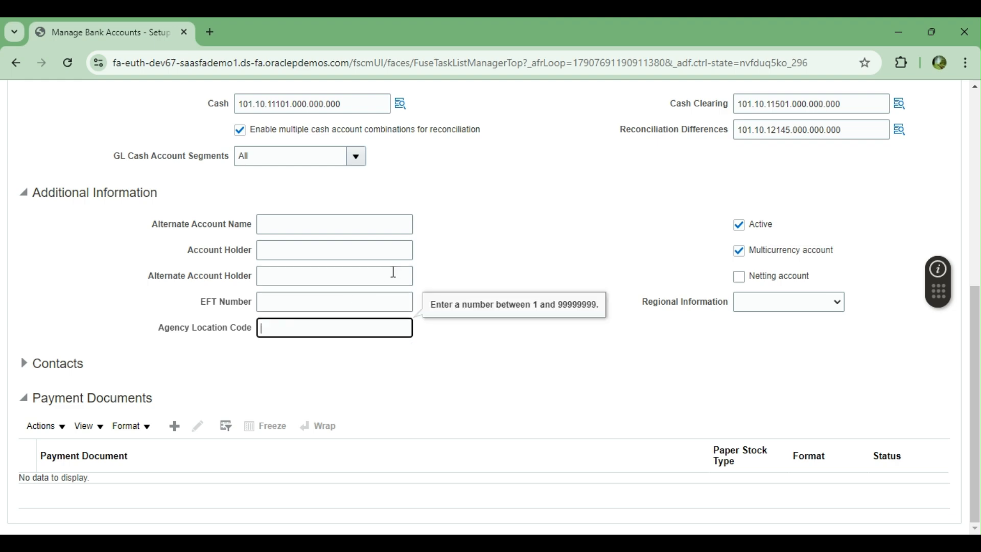
pyautogui.scroll(10, 429, 283)
pyautogui.scroll(-10, 426, 317)
pyautogui.scroll(10, 424, 347)
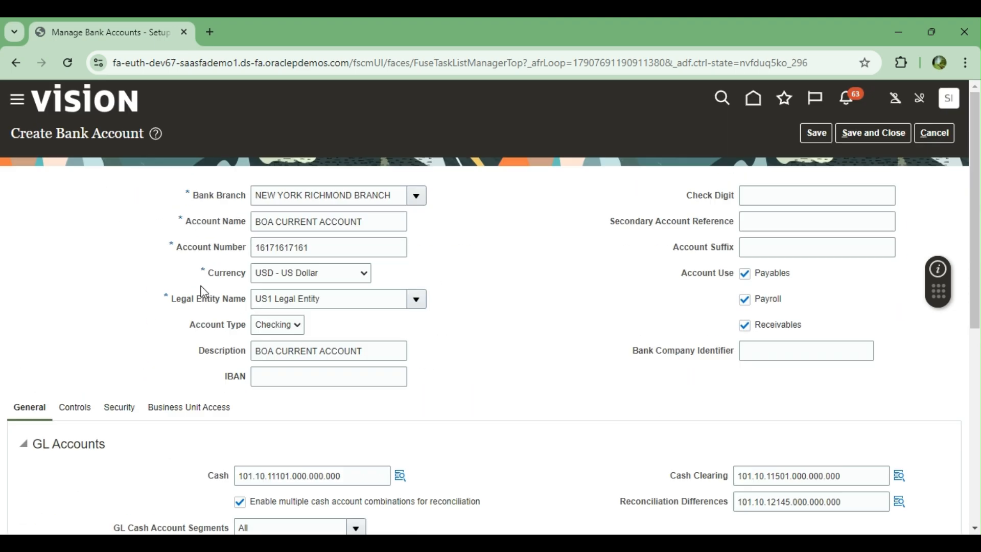
pyautogui.scroll(-10, 427, 302)
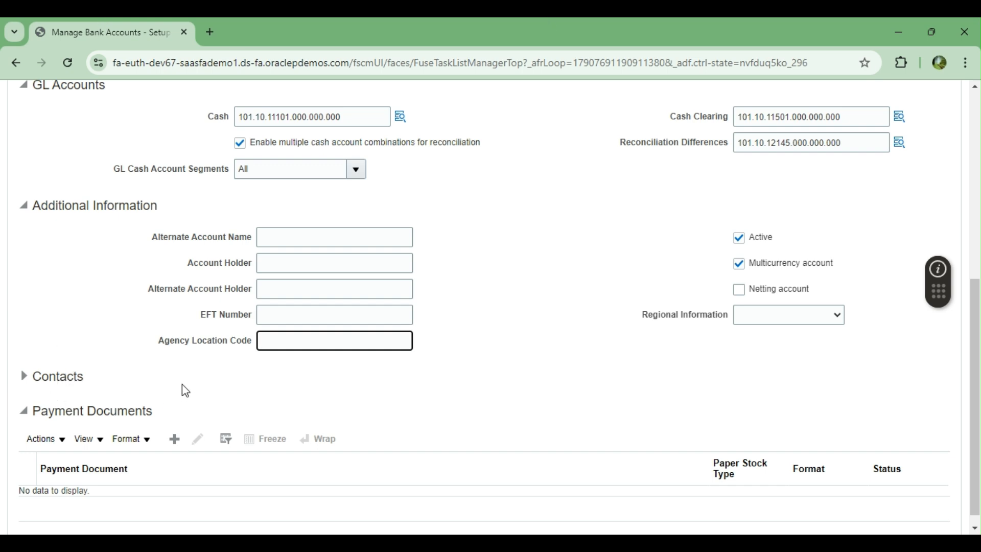
pyautogui.scroll(5, 184, 389)
pyautogui.scroll(-6, 176, 387)
# Step: Add a payment document named CHECK PAYMENT using Numbered Stock paper
pyautogui.click(175, 427)
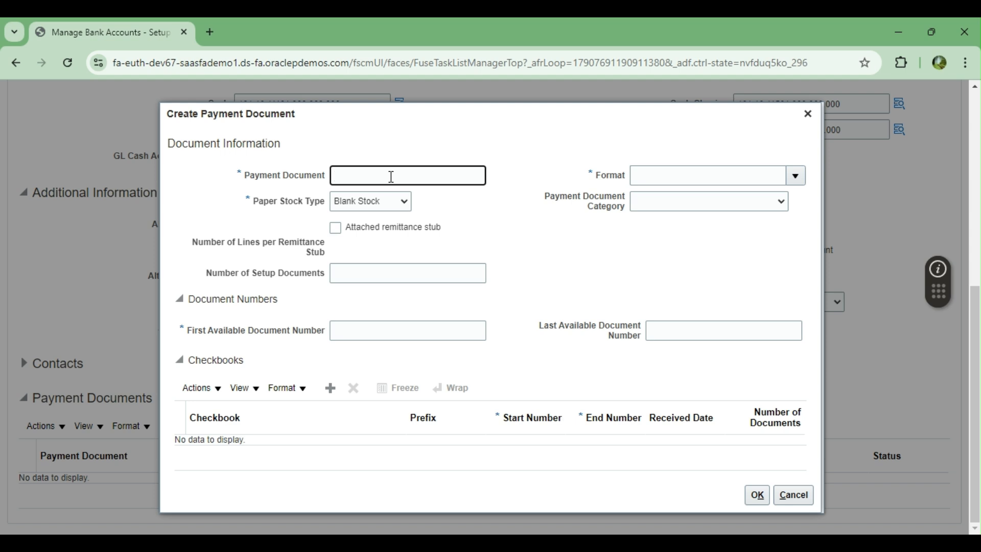
pyautogui.write('CHECK PAYMENT')
pyautogui.press('Tab')
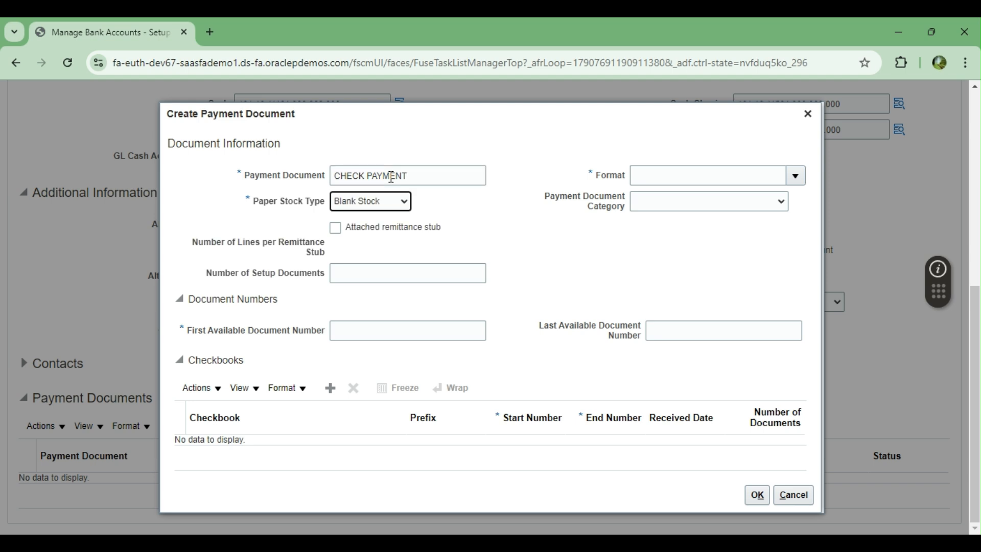
pyautogui.click(356, 203)
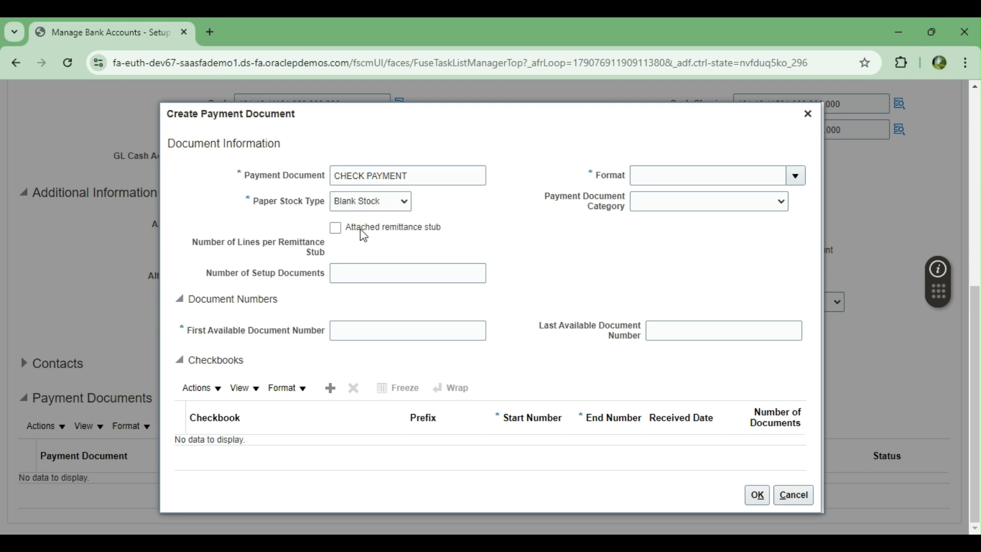
pyautogui.click(364, 233)
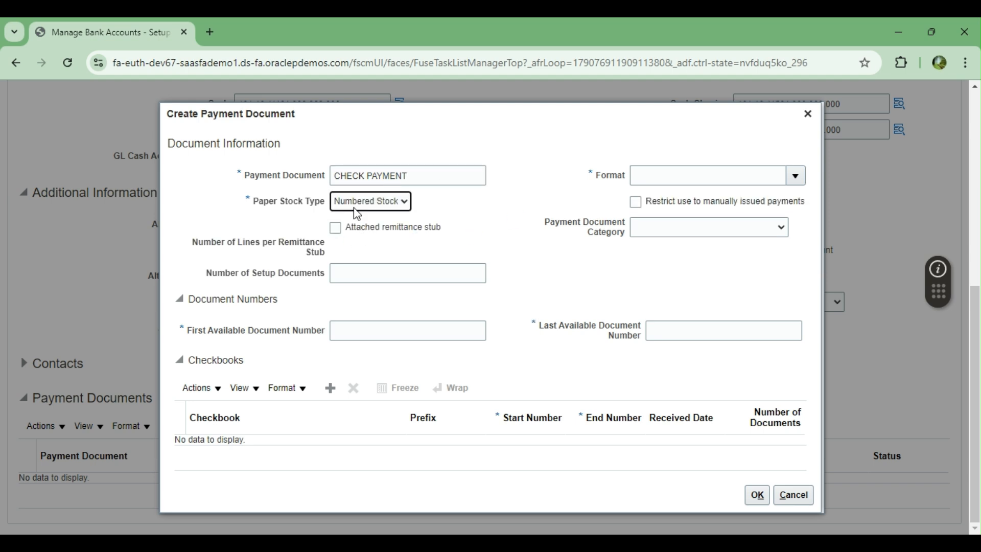
# Step: Search formats for STAN and set the format to Standard Check Format
pyautogui.click(795, 178)
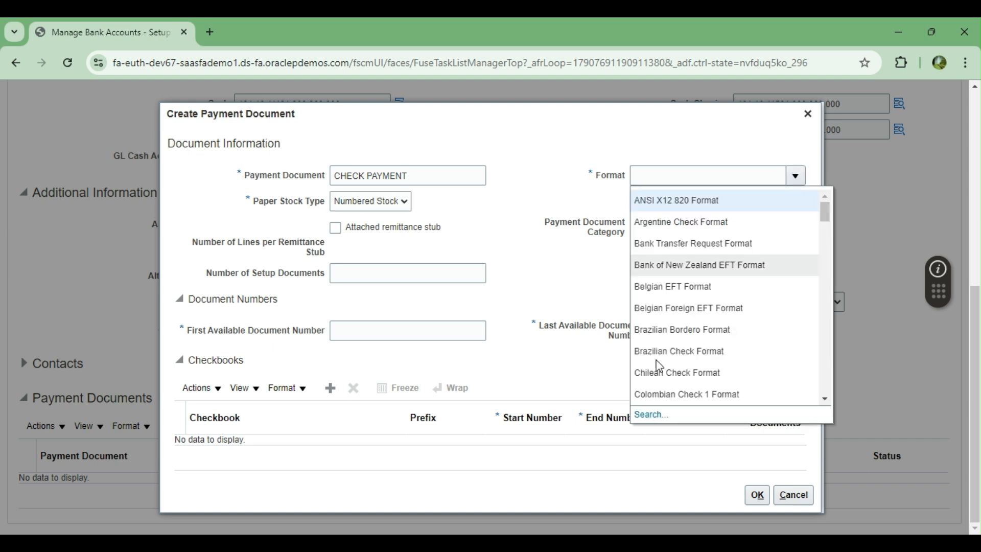
pyautogui.click(649, 414)
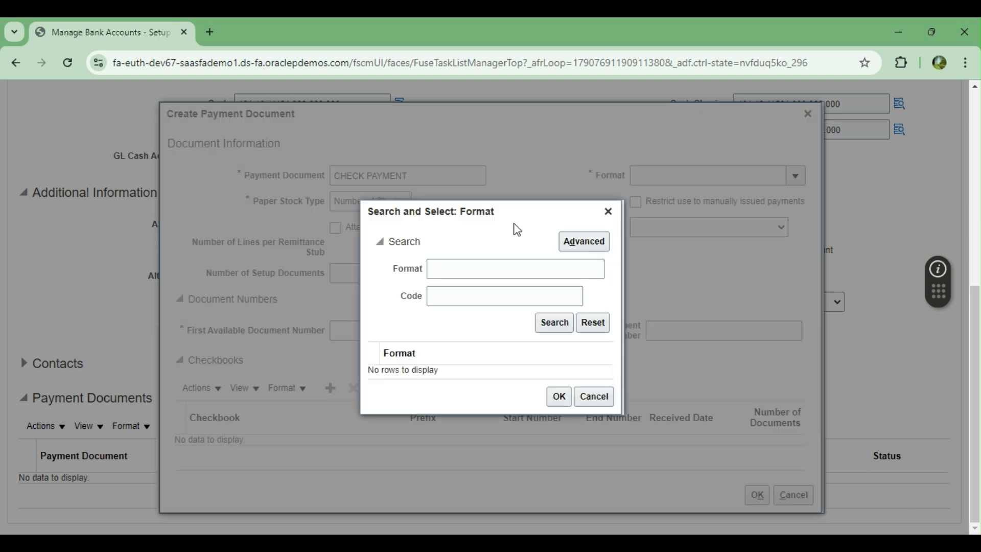
pyautogui.click(480, 271)
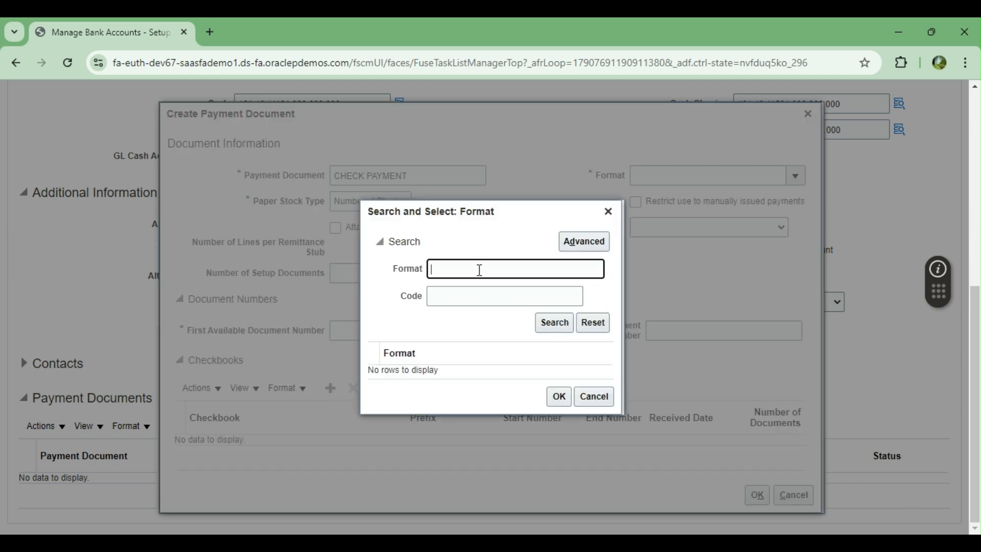
pyautogui.write('STAN')
pyautogui.press('Return')
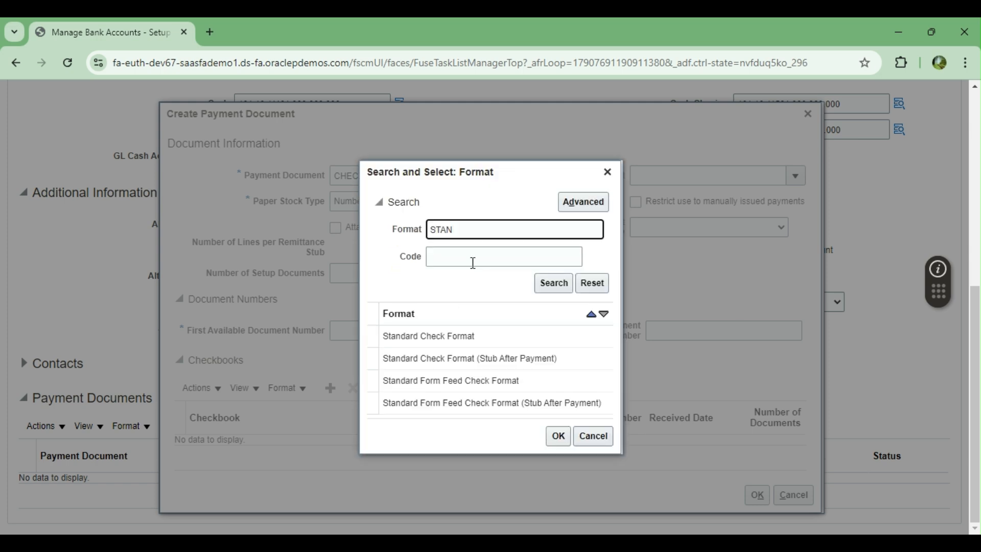
pyautogui.click(437, 334)
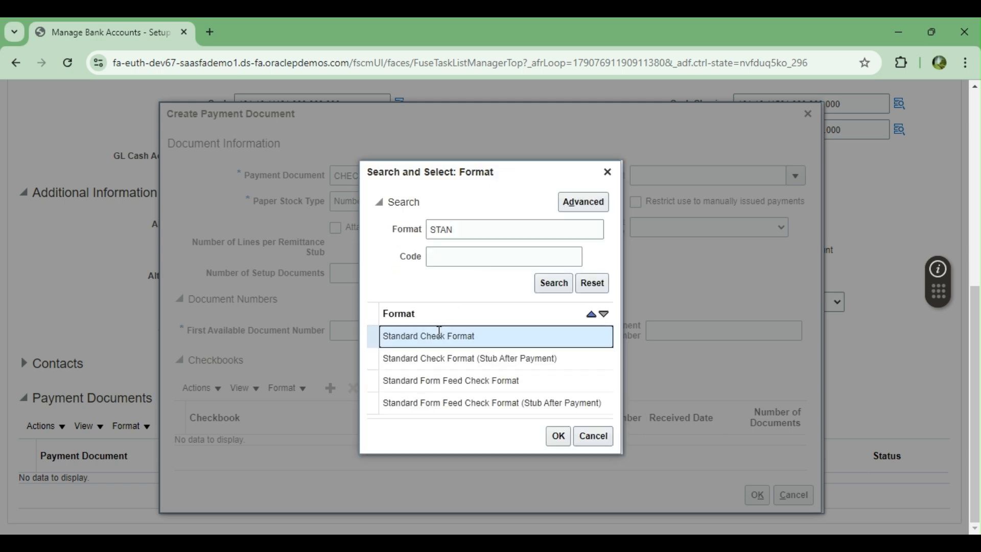
pyautogui.click(559, 436)
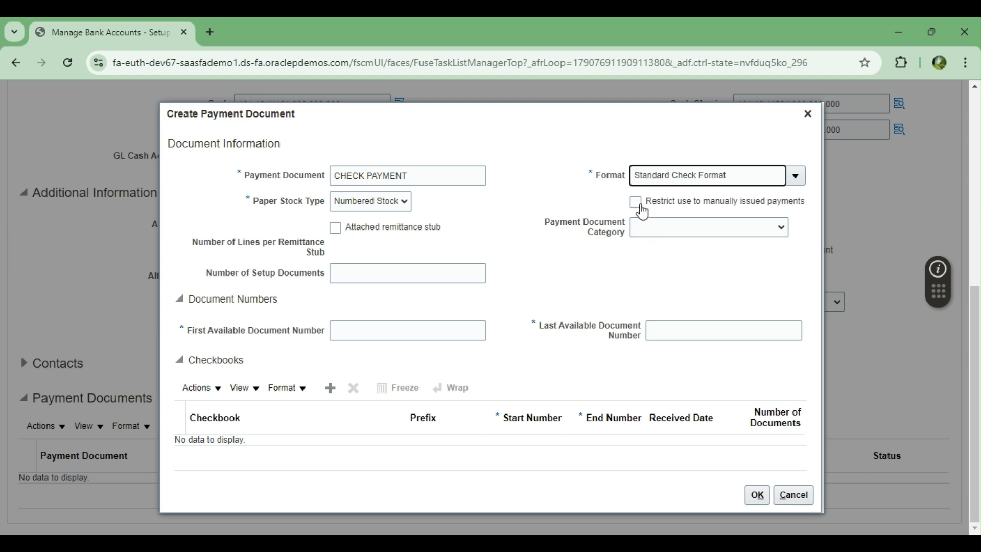
# Step: Set category Check Payments, document numbers 100,000 to 155,555, and add a checkbook row
pyautogui.click(679, 212)
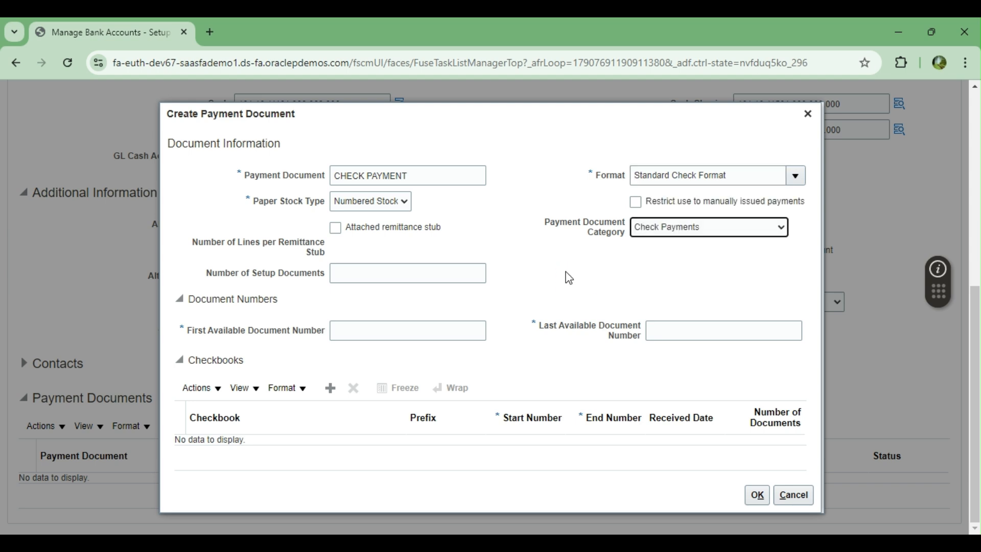
pyautogui.click(386, 270)
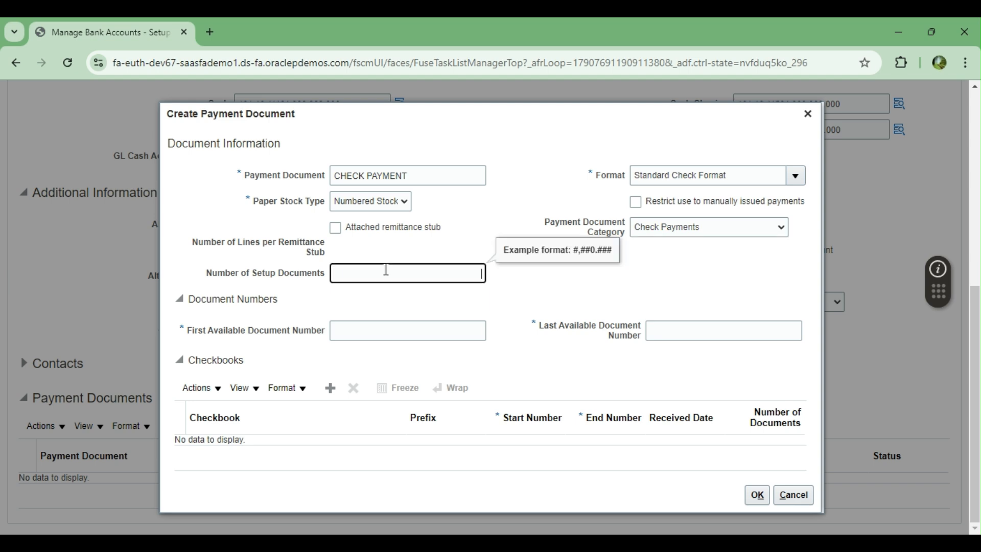
pyautogui.click(380, 331)
pyautogui.write('100,000')
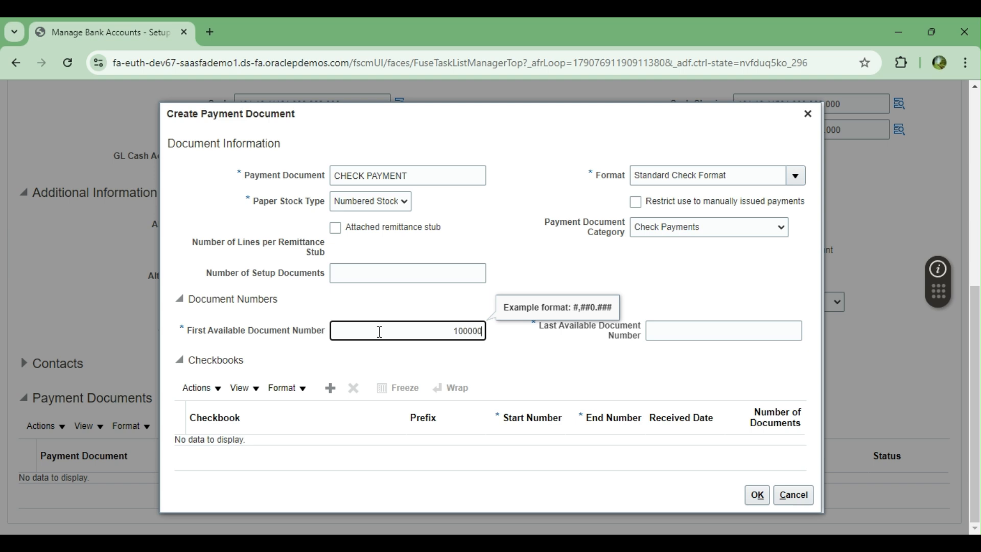
pyautogui.press('Tab')
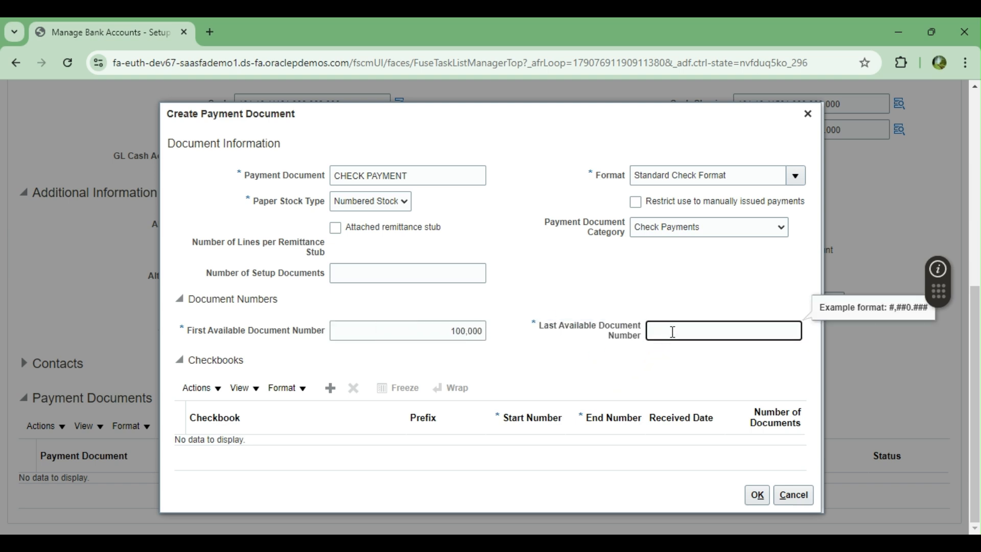
pyautogui.write('155555')
pyautogui.press('Tab')
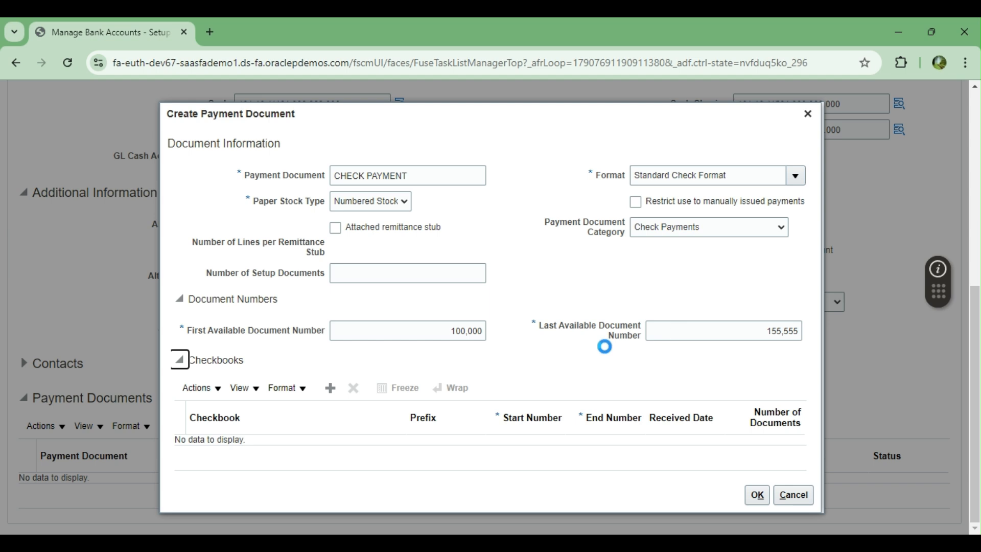
pyautogui.click(330, 388)
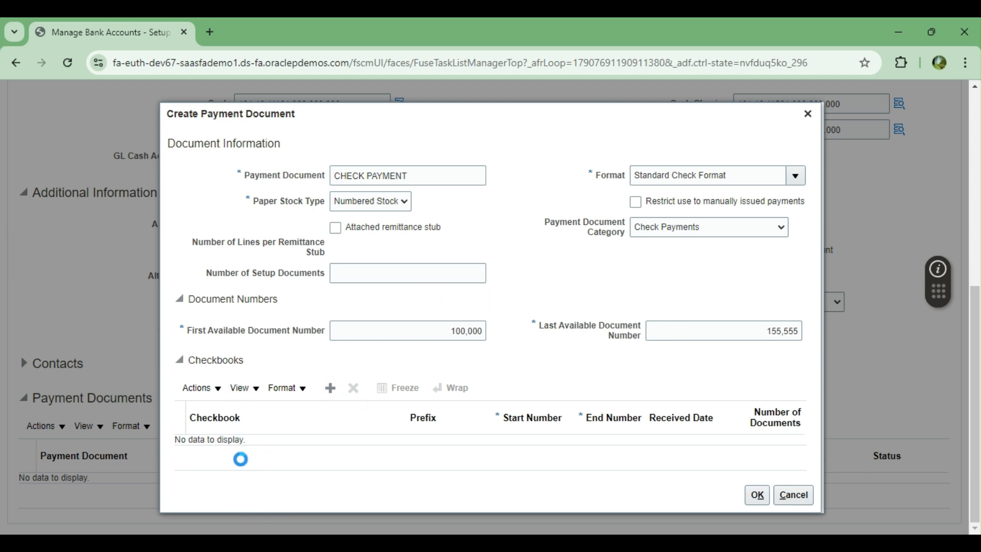
pyautogui.click(229, 434)
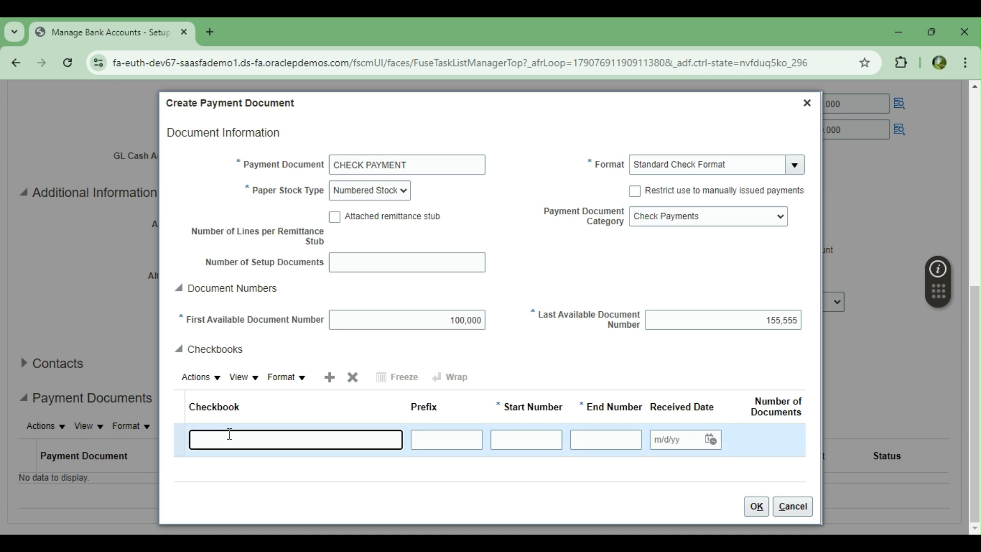
# Step: Name the new checkbook CHECK PAY
pyautogui.write('CHECK PAYM')
pyautogui.press('BackSpace')
pyautogui.press('BackSpace')
pyautogui.press('BackSpace')
pyautogui.write('AY')
pyautogui.press('Tab')
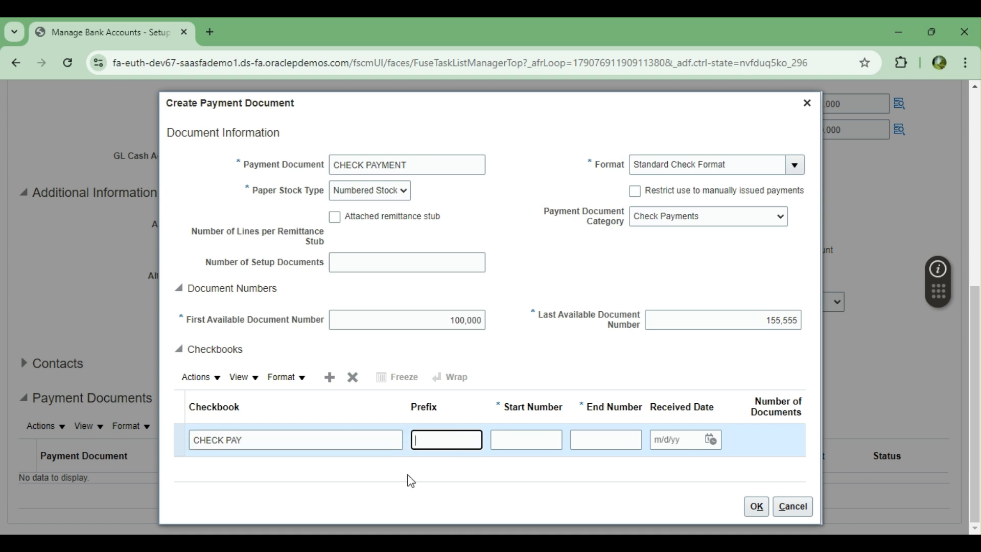
# Step: Give the checkbook start number 100000 and end number 155555, then save the document
pyautogui.click(513, 445)
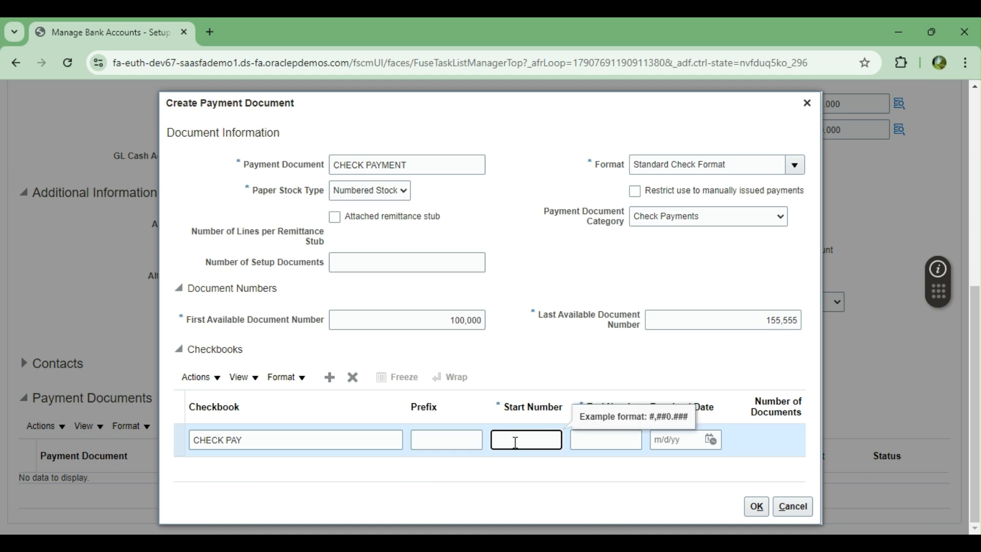
pyautogui.write('100000')
pyautogui.press('Tab')
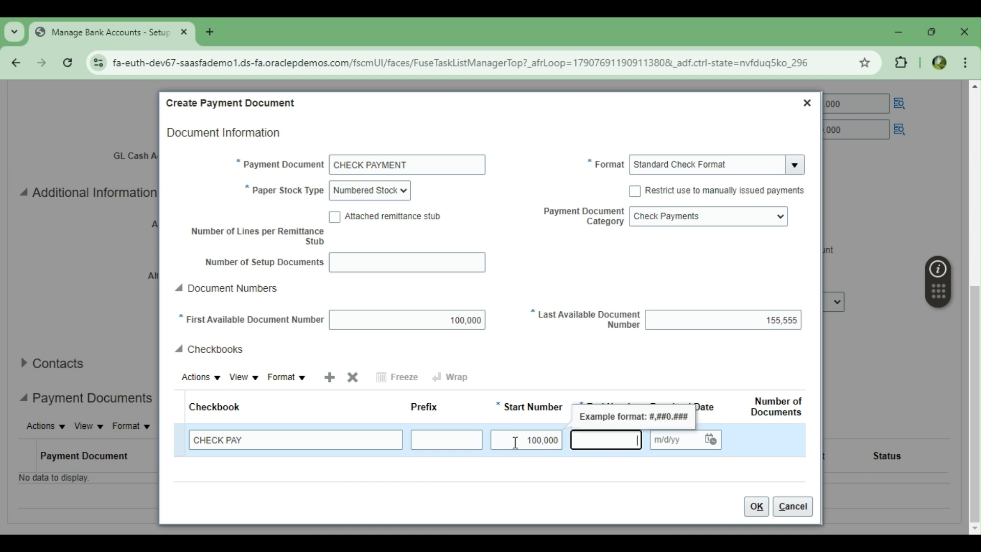
pyautogui.write('155555')
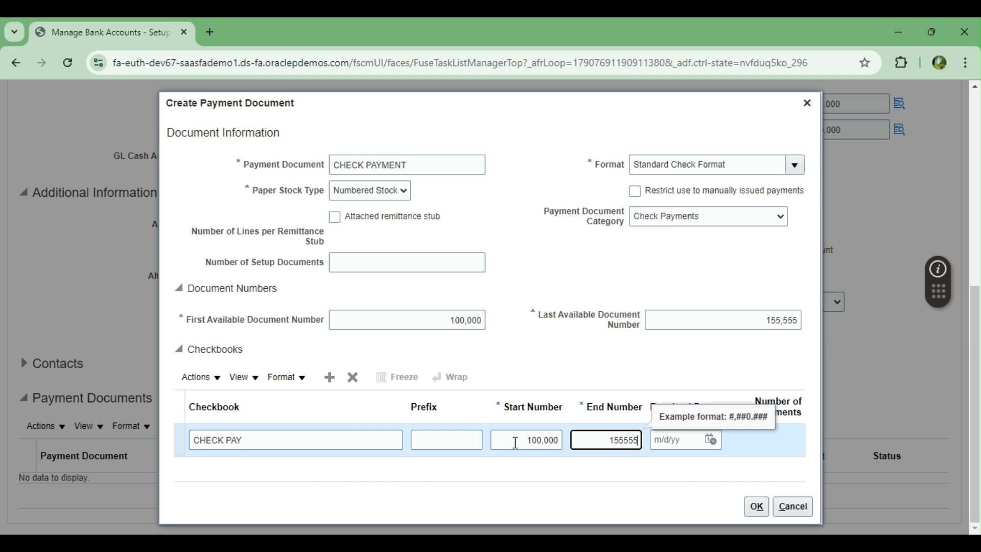
pyautogui.press('Tab')
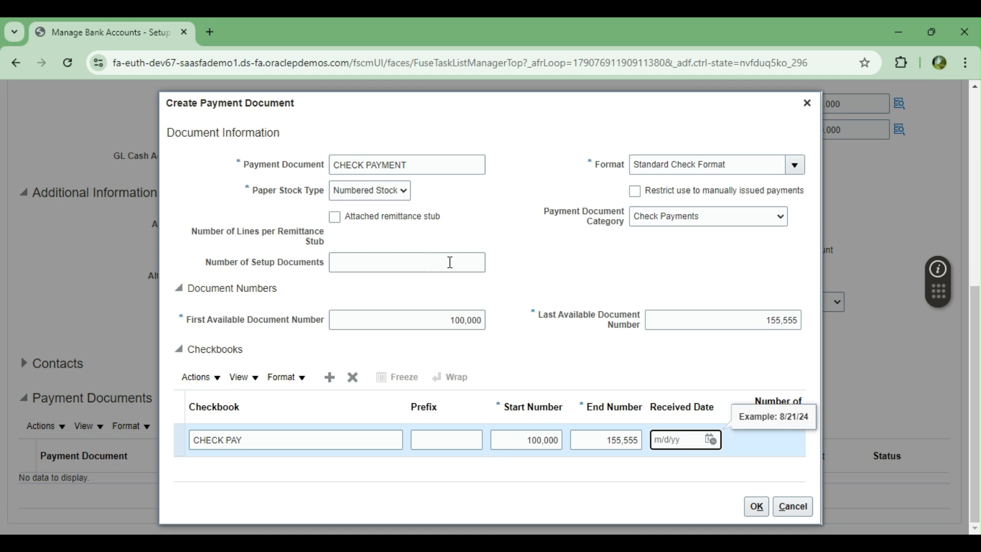
pyautogui.click(752, 508)
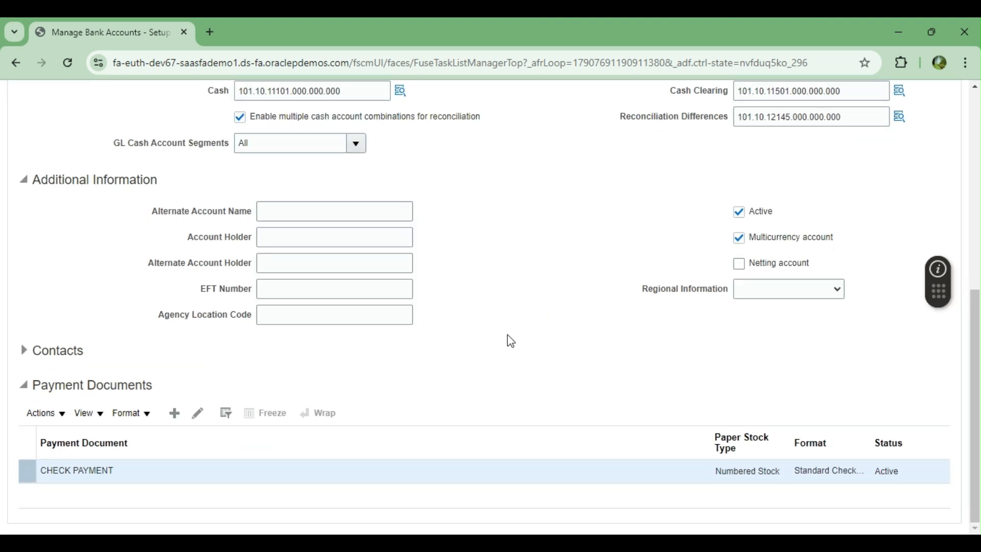
# Step: In the account controls, use Corporate exchange rate type and Debit memo reverse reversal method
pyautogui.scroll(7, 507, 335)
pyautogui.scroll(-5, 507, 335)
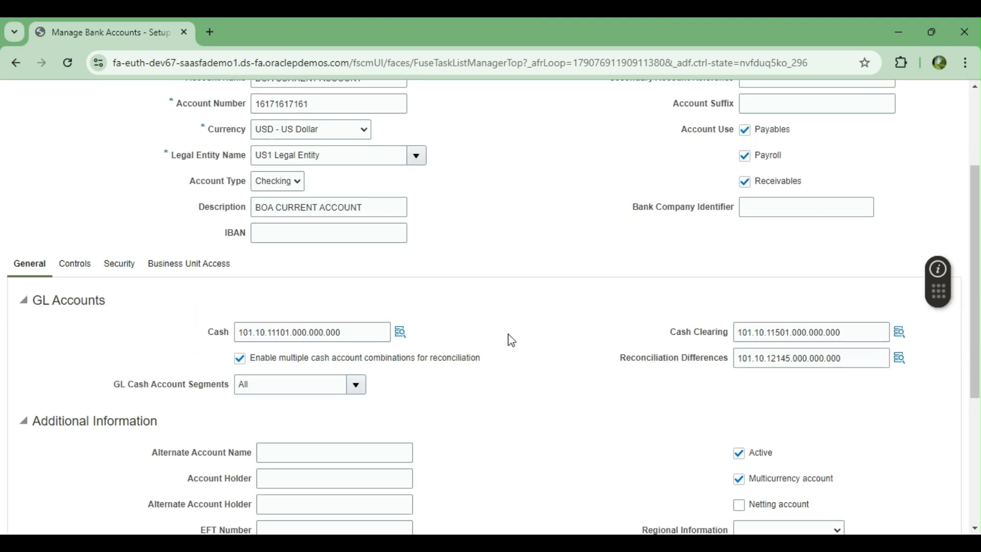
pyautogui.click(80, 196)
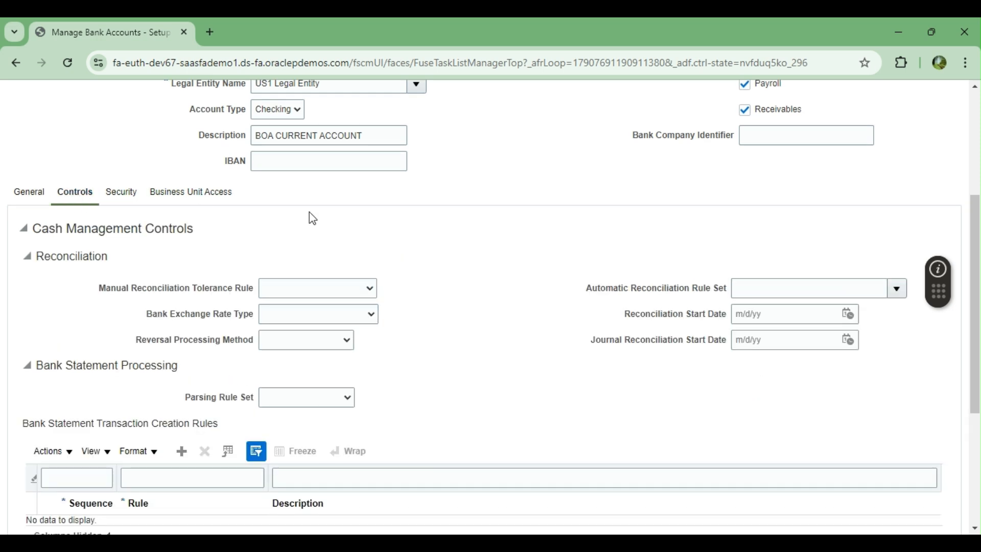
pyautogui.scroll(-2, 485, 317)
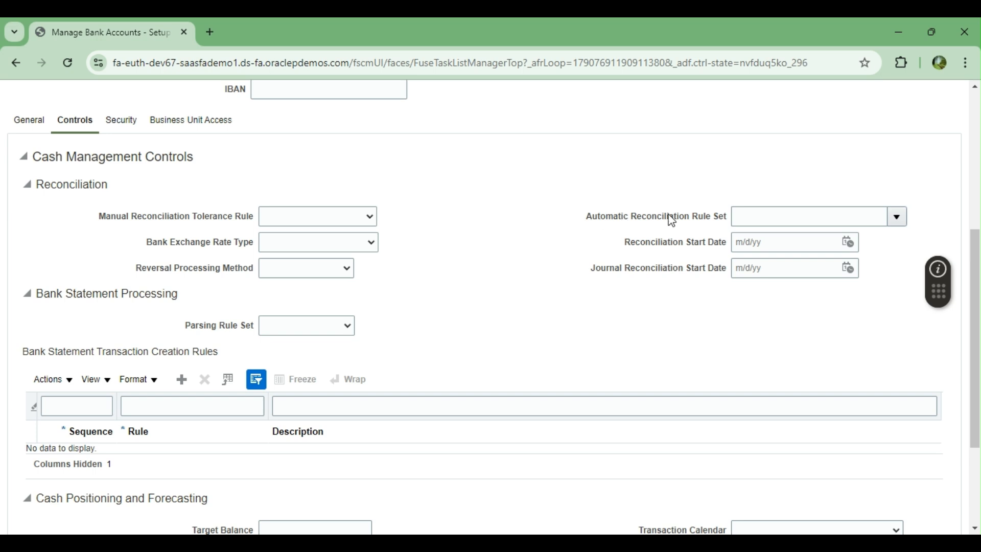
pyautogui.click(897, 217)
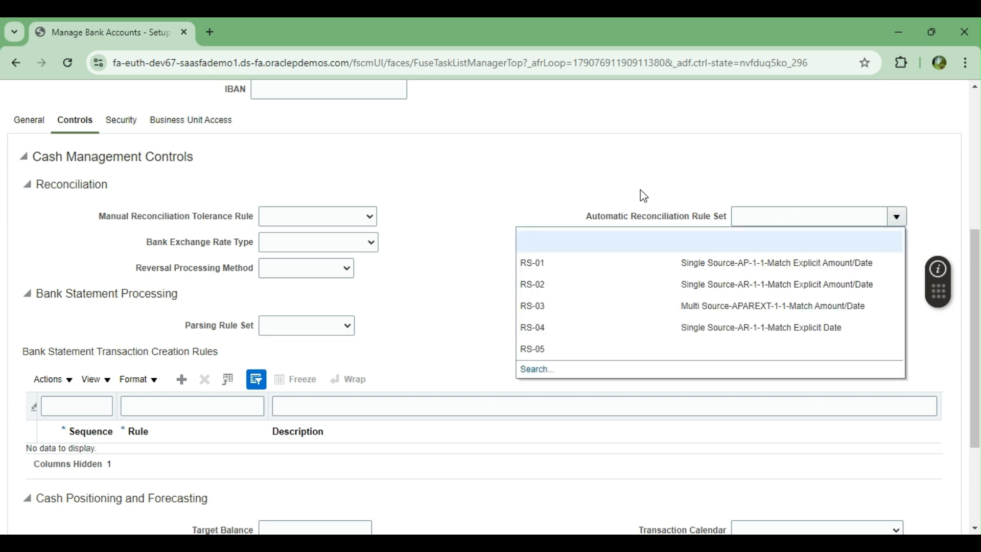
pyautogui.click(554, 194)
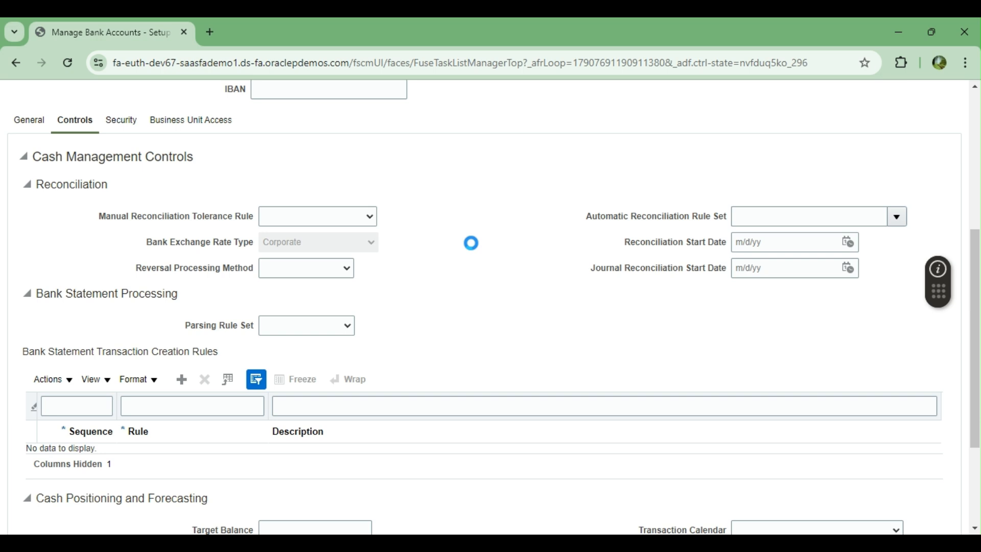
pyautogui.click(311, 275)
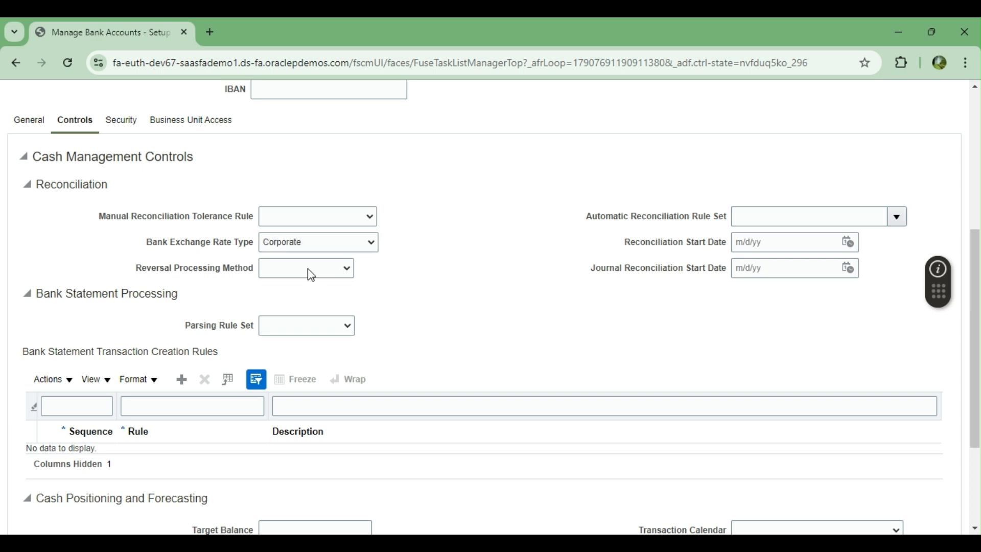
pyautogui.click(313, 293)
pyautogui.click(897, 218)
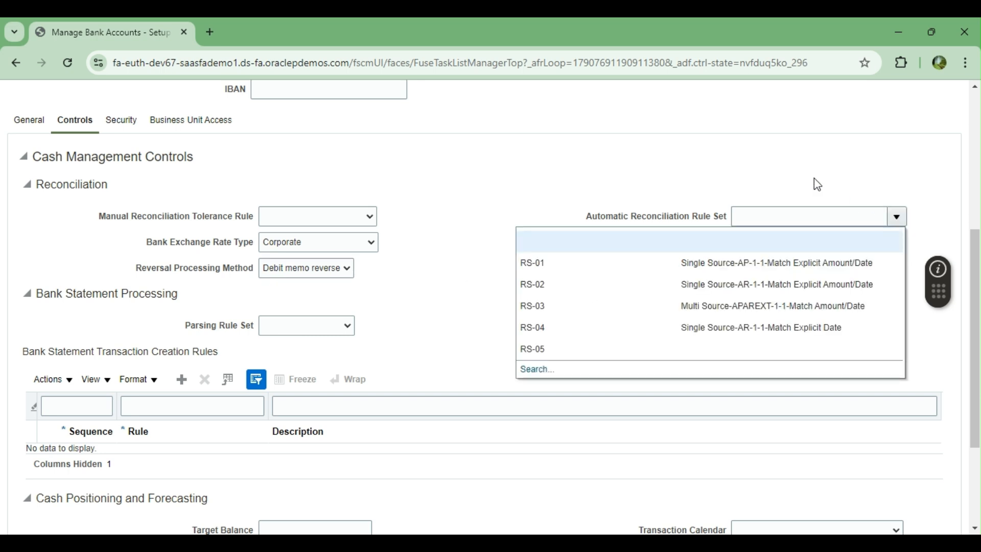
pyautogui.click(561, 179)
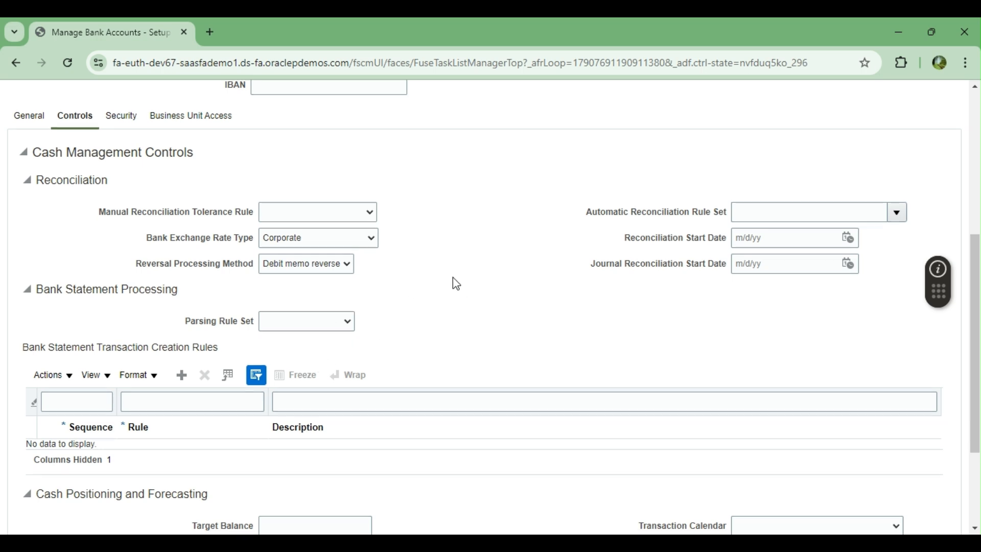
pyautogui.scroll(-3, 455, 281)
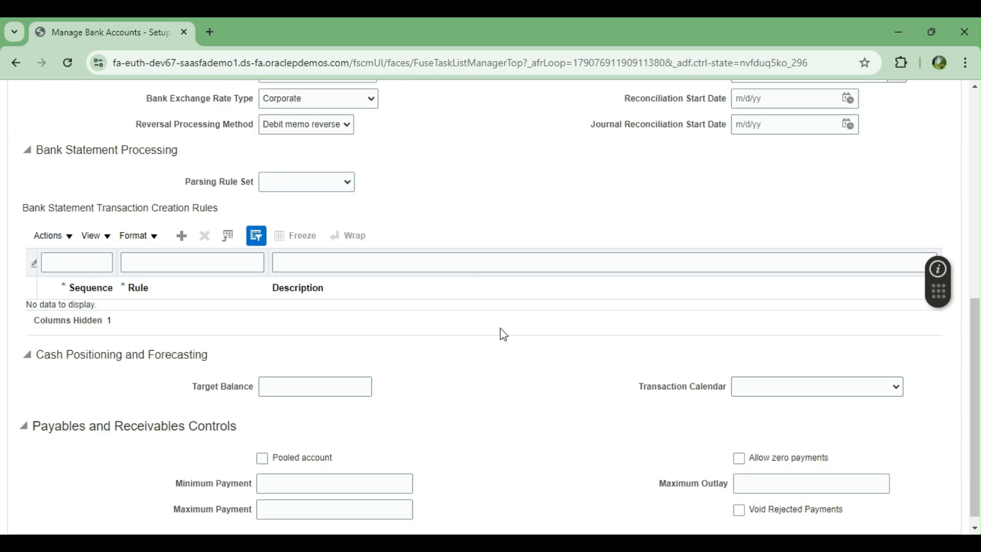
# Step: Leave the target balance empty and tick Pooled account under Payables and Receivables Controls
pyautogui.scroll(-1, 499, 329)
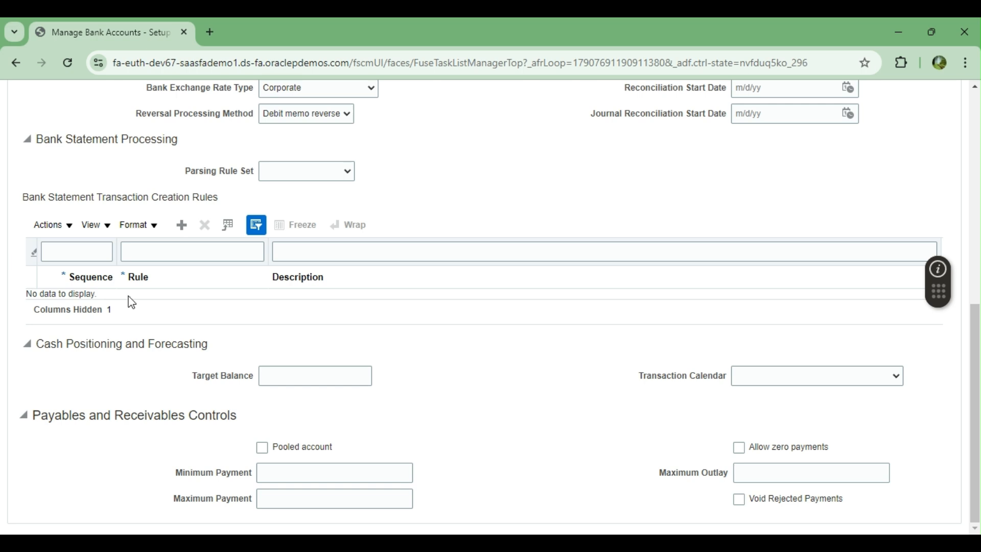
pyautogui.click(300, 377)
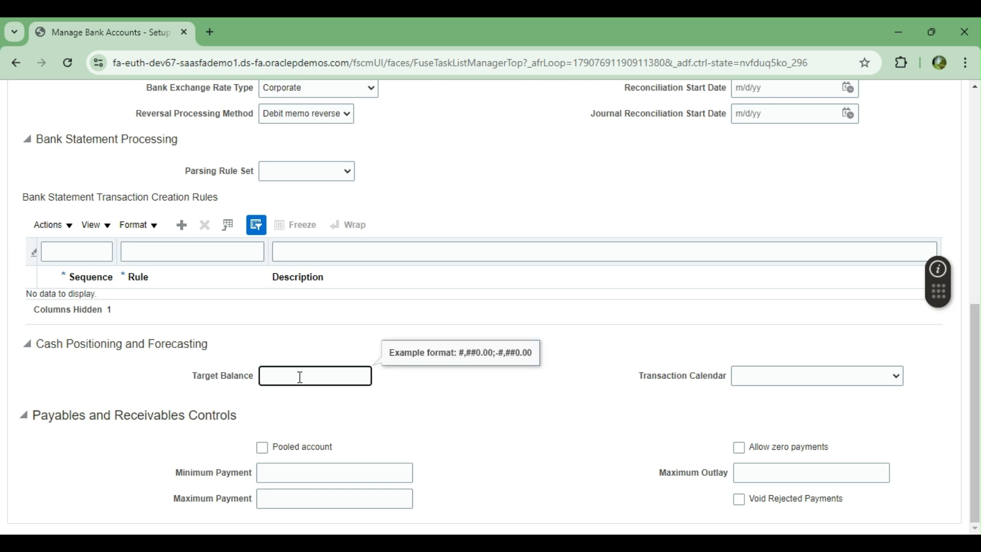
pyautogui.click(771, 378)
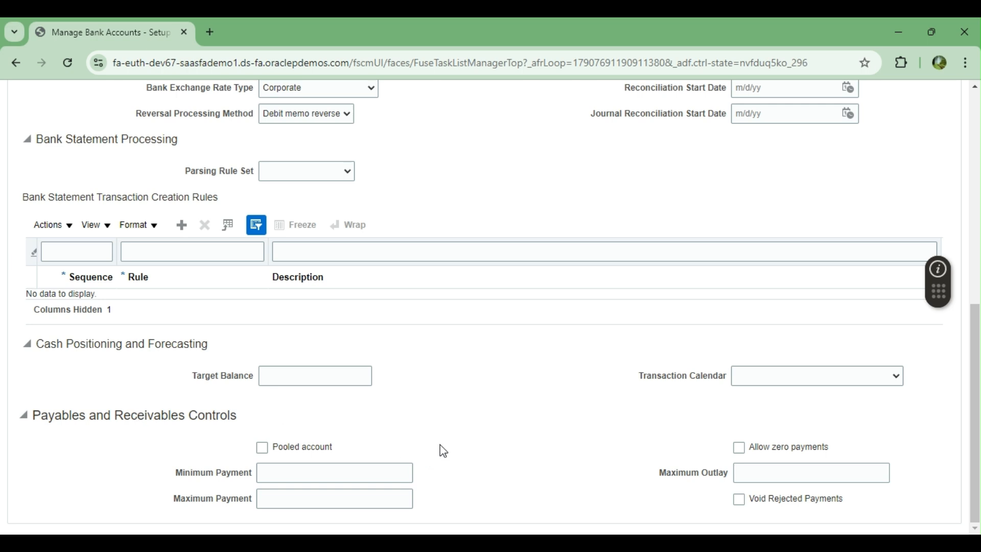
pyautogui.moveTo(34, 413); pyautogui.dragTo(232, 418)
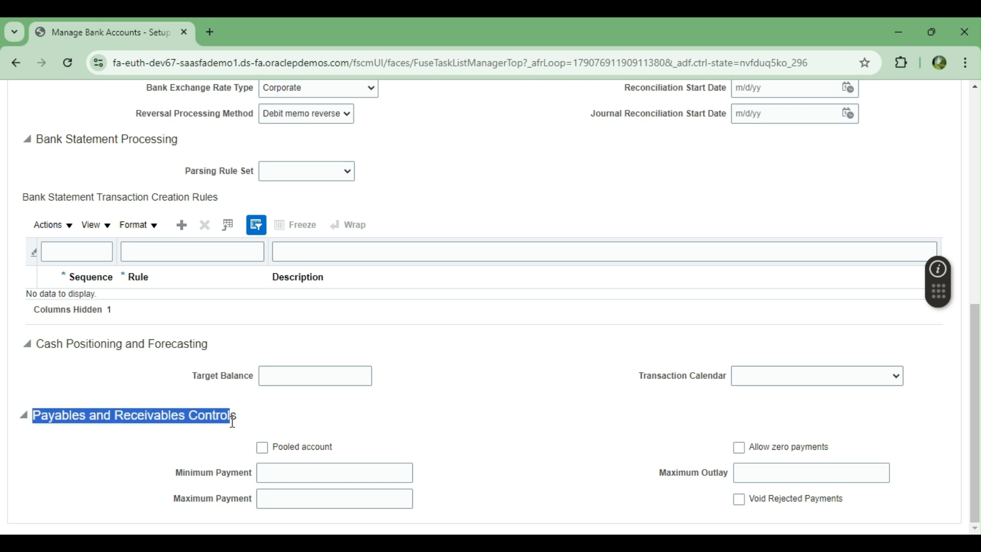
pyautogui.click(540, 409)
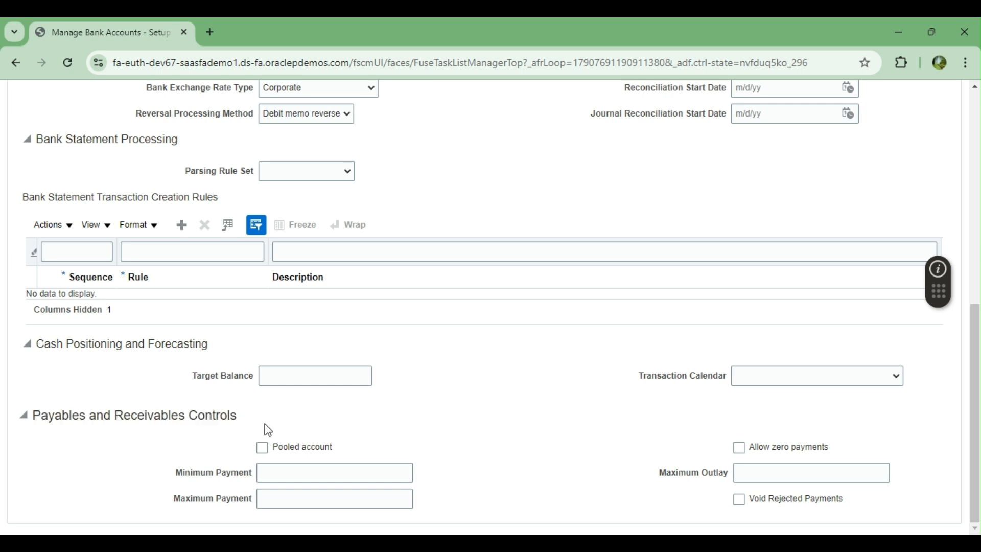
pyautogui.click(262, 447)
# Step: Set the minimum payment to 10 and the maximum payment to 100,000
pyautogui.click(374, 467)
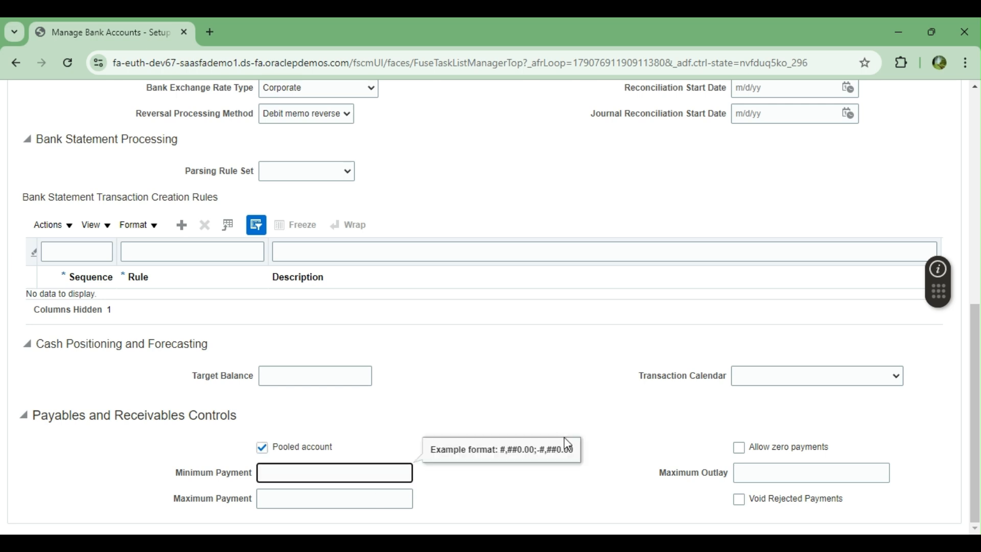
pyautogui.write('10')
pyautogui.click(351, 500)
pyautogui.write('1')
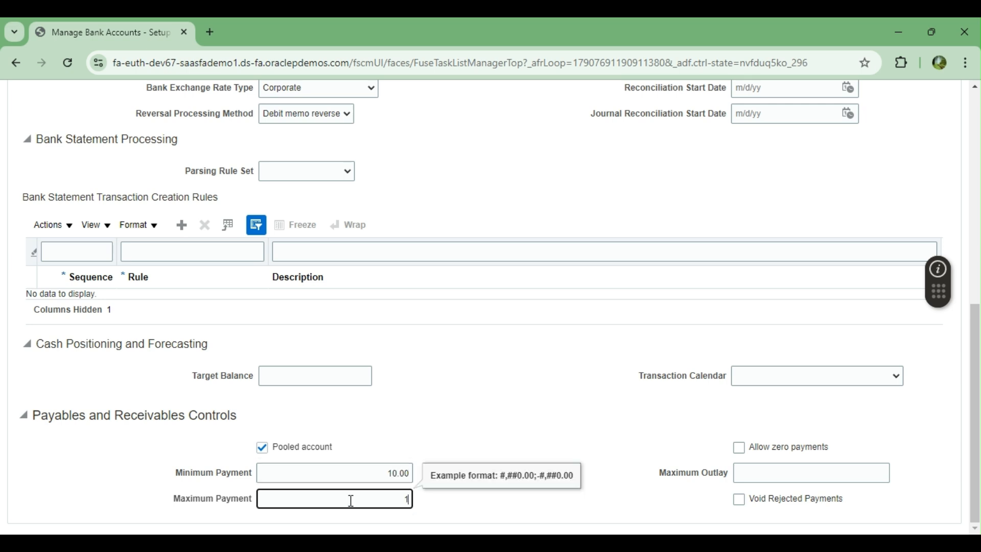
pyautogui.write('00,000000')
pyautogui.press('Tab')
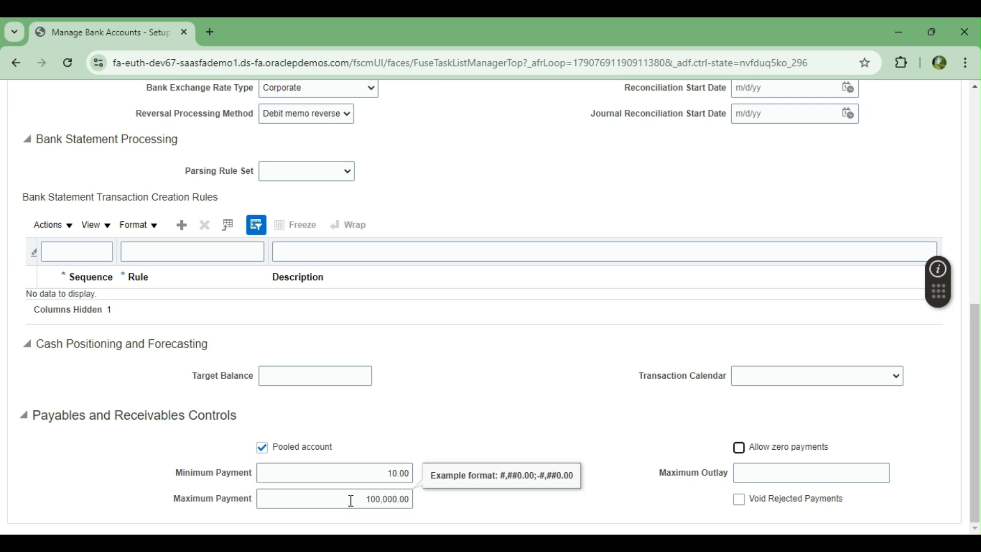
pyautogui.click(334, 504)
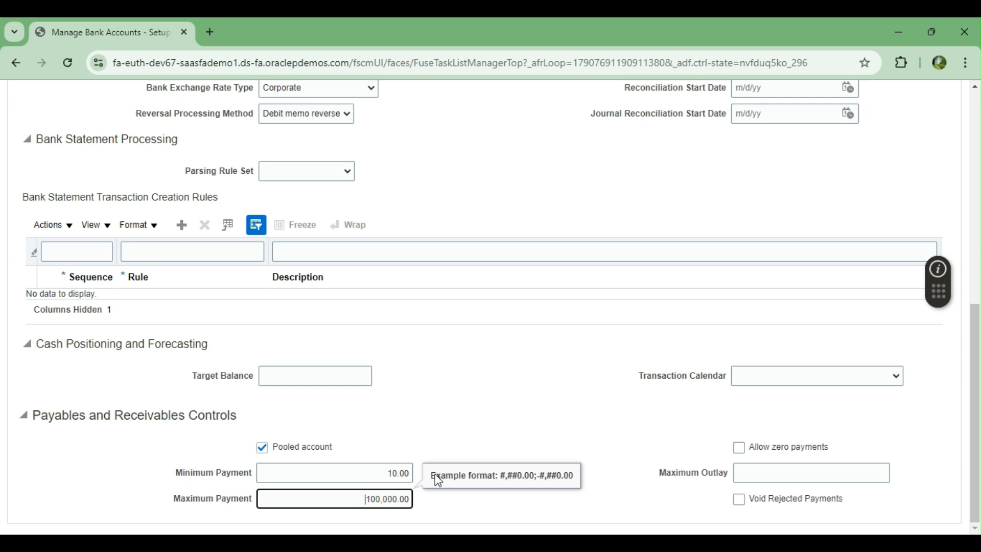
pyautogui.click(507, 398)
pyautogui.click(335, 498)
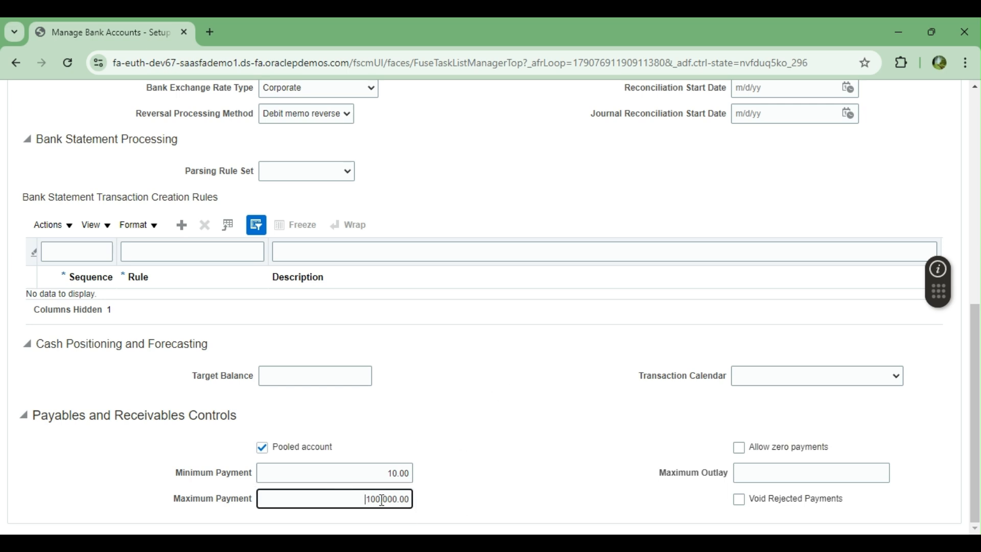
# Step: Allow zero payments and enter a maximum outlay of 1,000
pyautogui.click(738, 447)
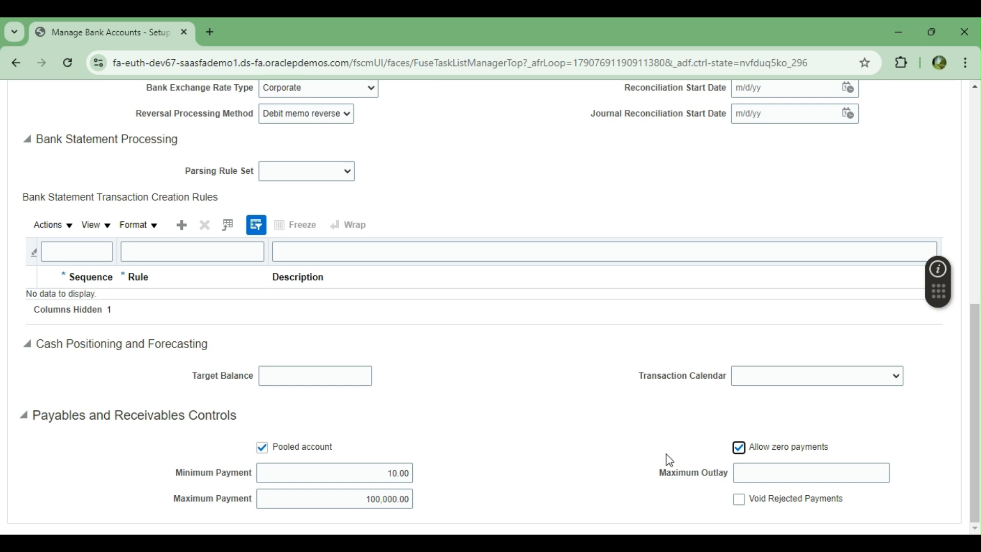
pyautogui.click(813, 475)
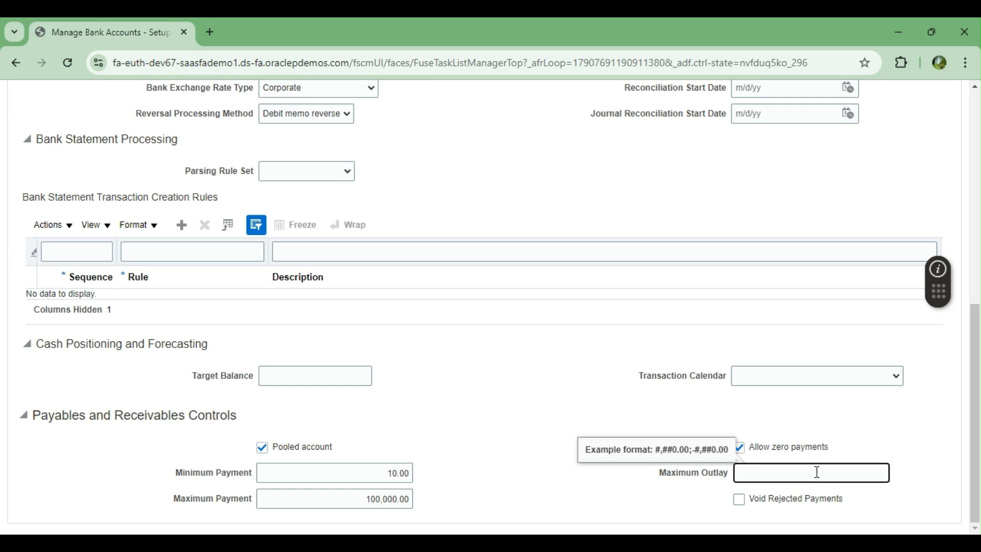
pyautogui.click(593, 414)
pyautogui.click(808, 473)
pyautogui.write('1000')
pyautogui.click(689, 441)
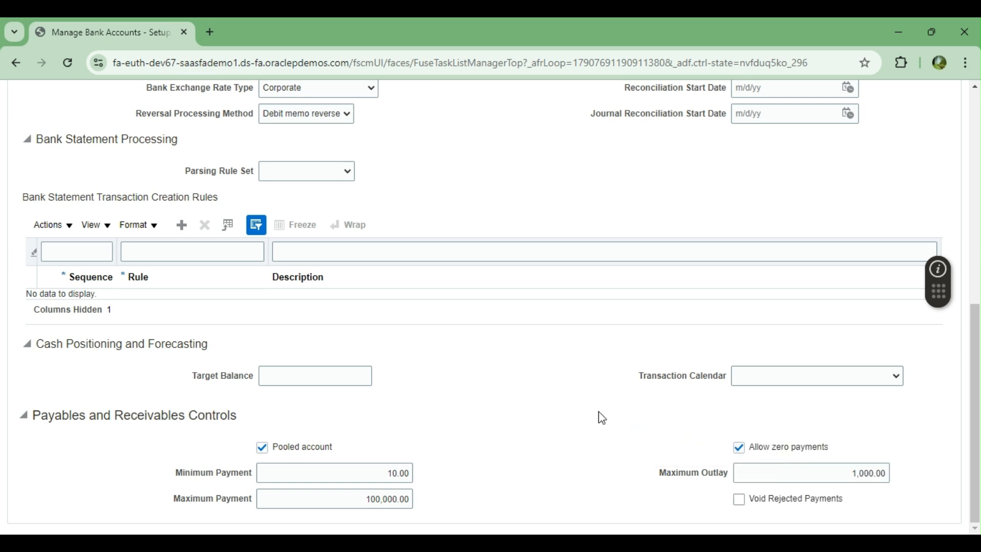
pyautogui.scroll(5, 562, 418)
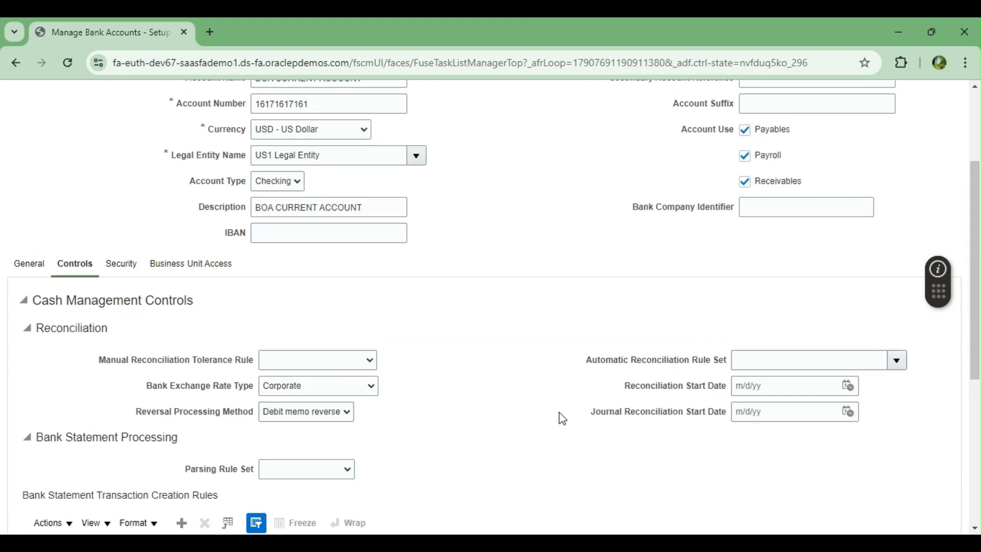
pyautogui.scroll(3, 560, 414)
# Step: Turn on Secure Bank Account by Users and Roles and search users matching A
pyautogui.scroll(-3, 561, 412)
pyautogui.click(124, 266)
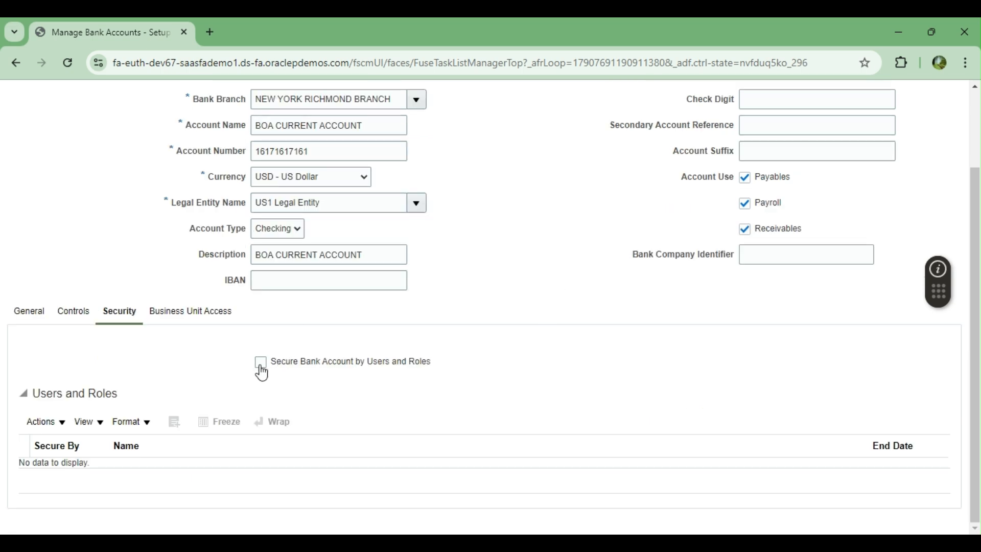
pyautogui.click(261, 367)
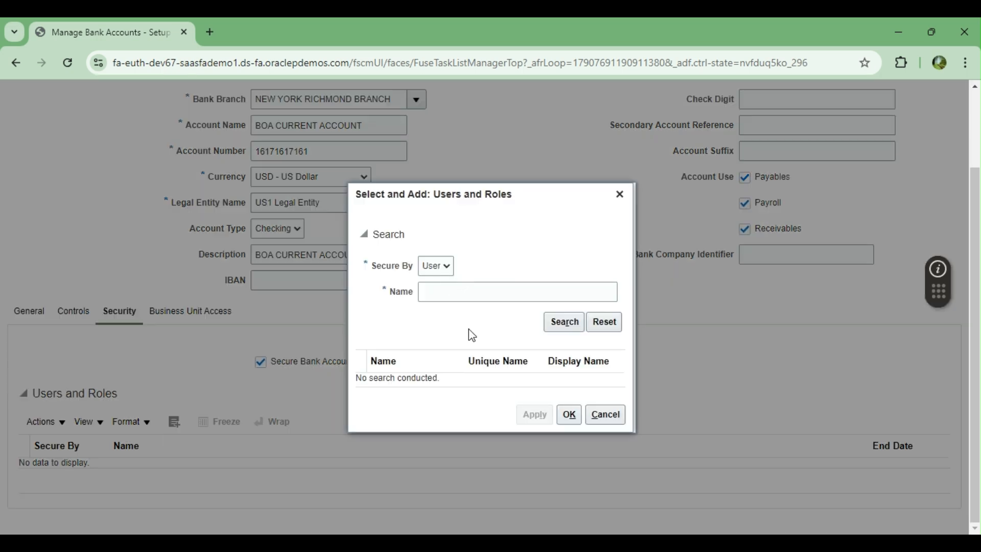
pyautogui.click(448, 290)
pyautogui.click(564, 322)
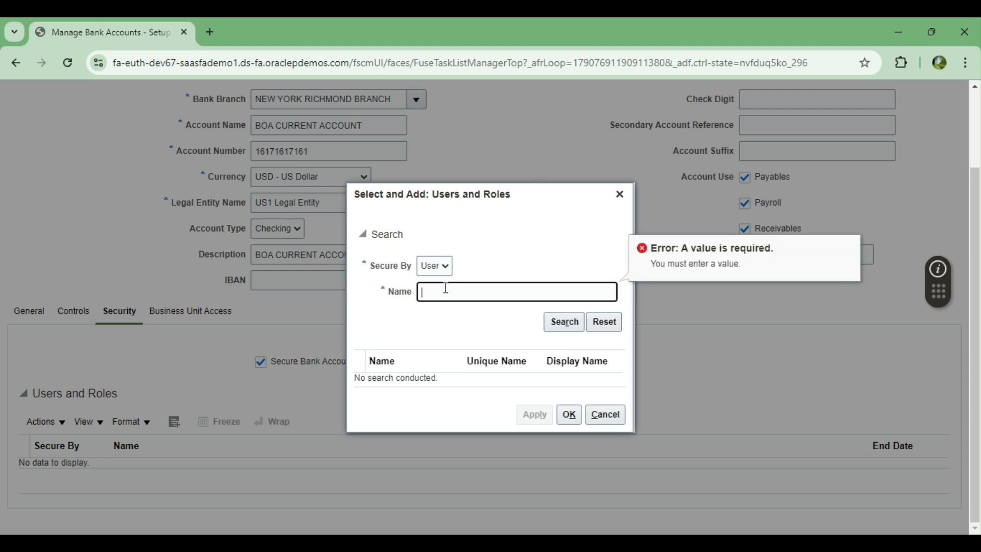
pyautogui.write('A')
pyautogui.click(564, 322)
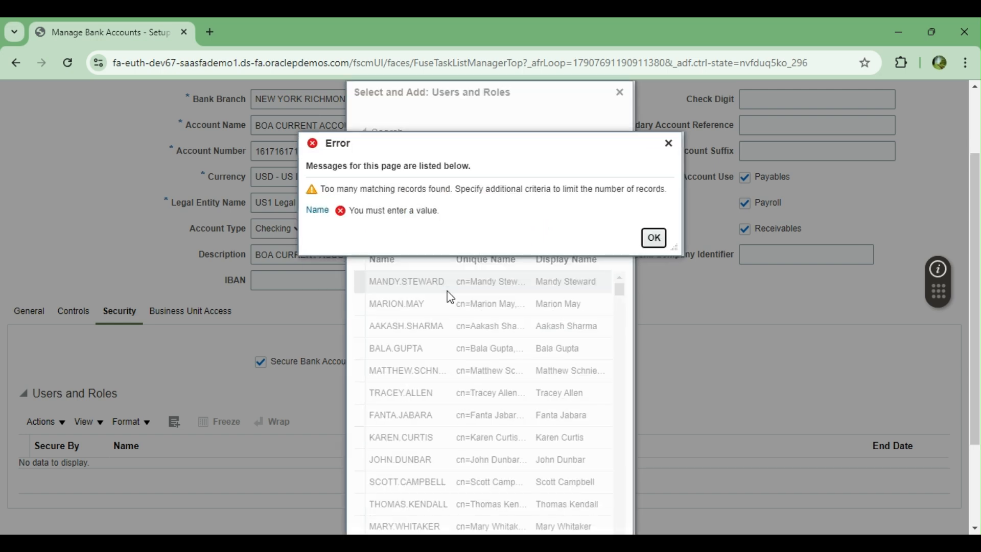
pyautogui.click(654, 237)
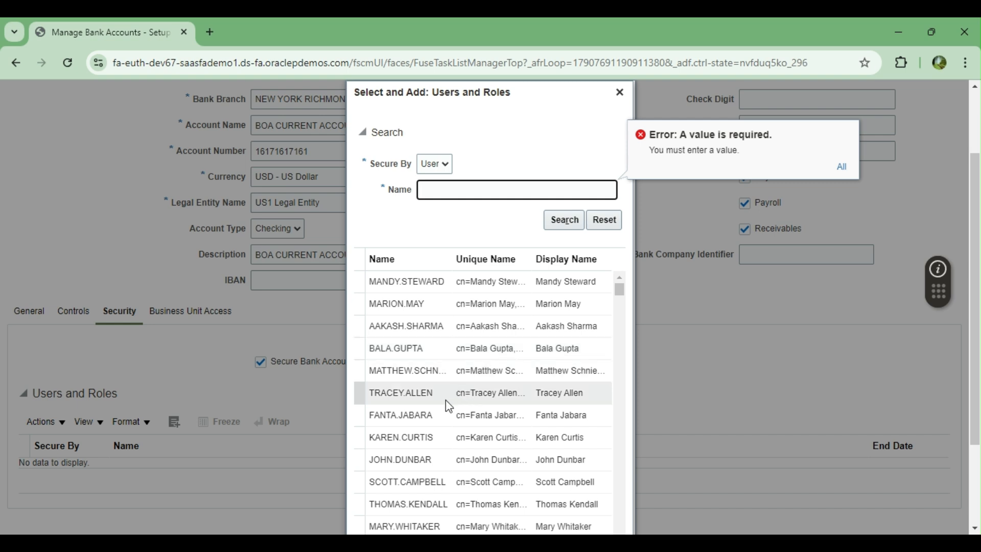
# Step: Try selecting users from the search results and adding them to the access list
pyautogui.click(424, 392)
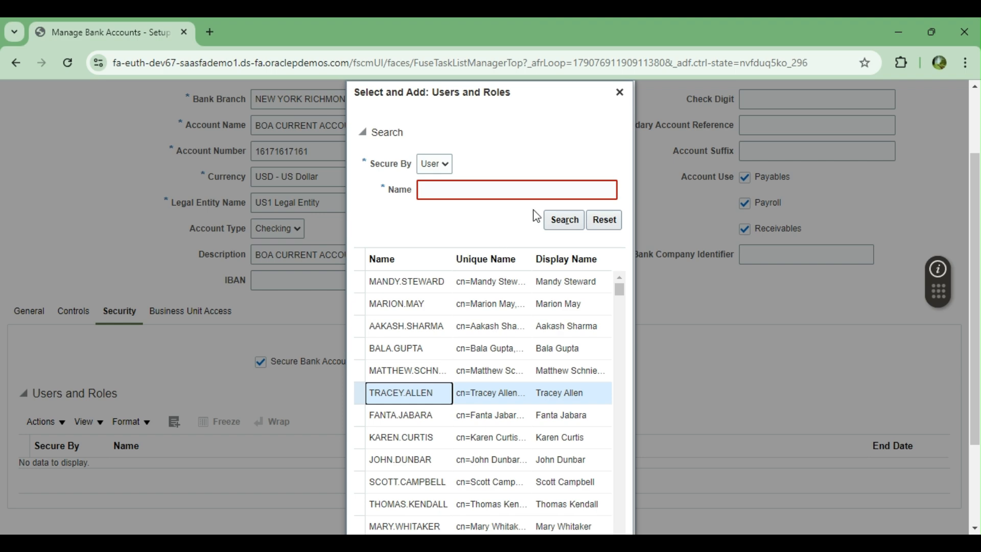
pyautogui.click(564, 220)
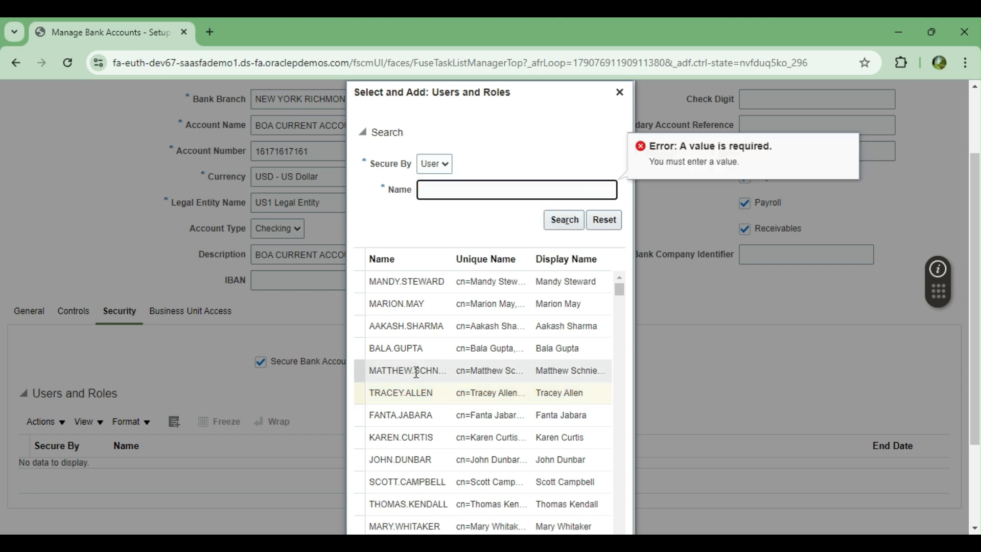
pyautogui.doubleClick(398, 392)
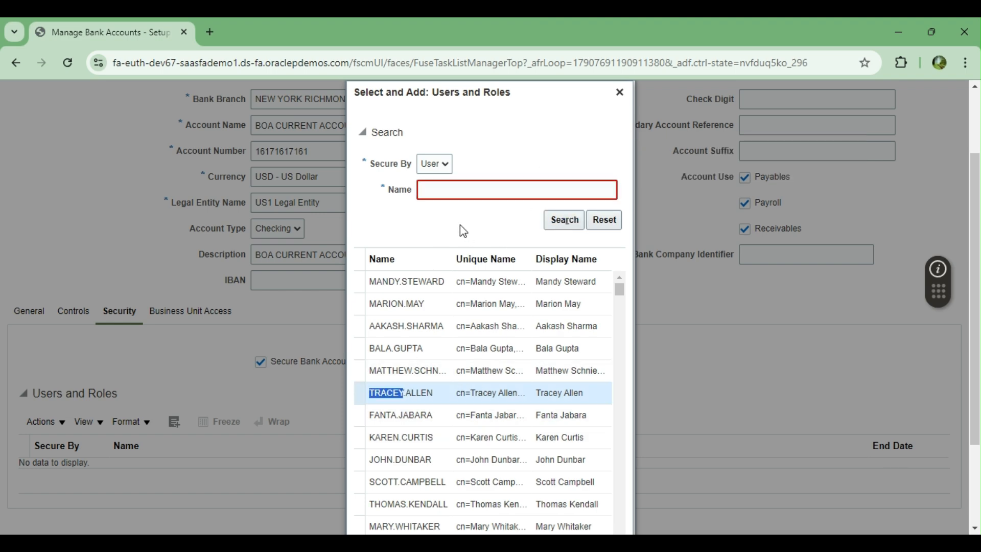
pyautogui.scroll(-3, 460, 228)
pyautogui.click(534, 516)
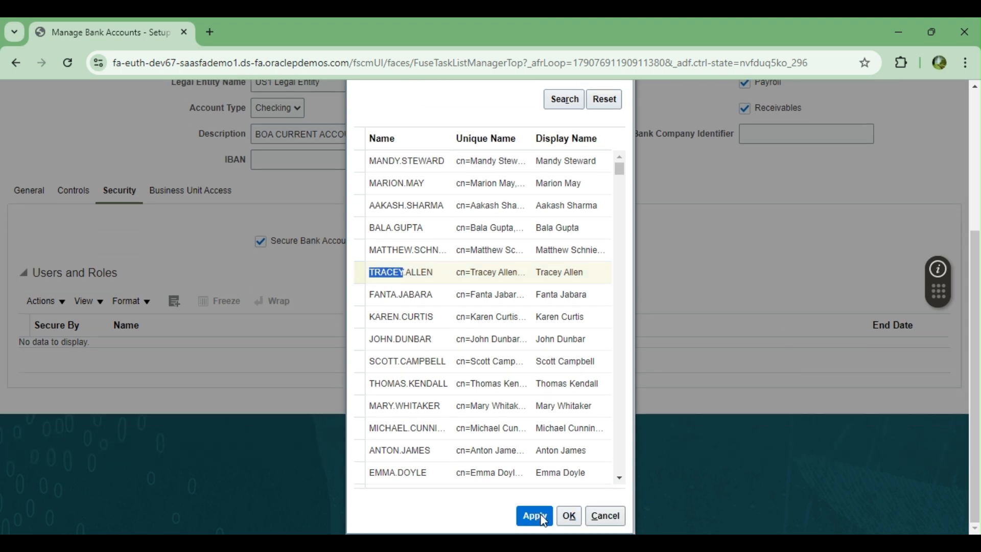
pyautogui.scroll(-5, 519, 332)
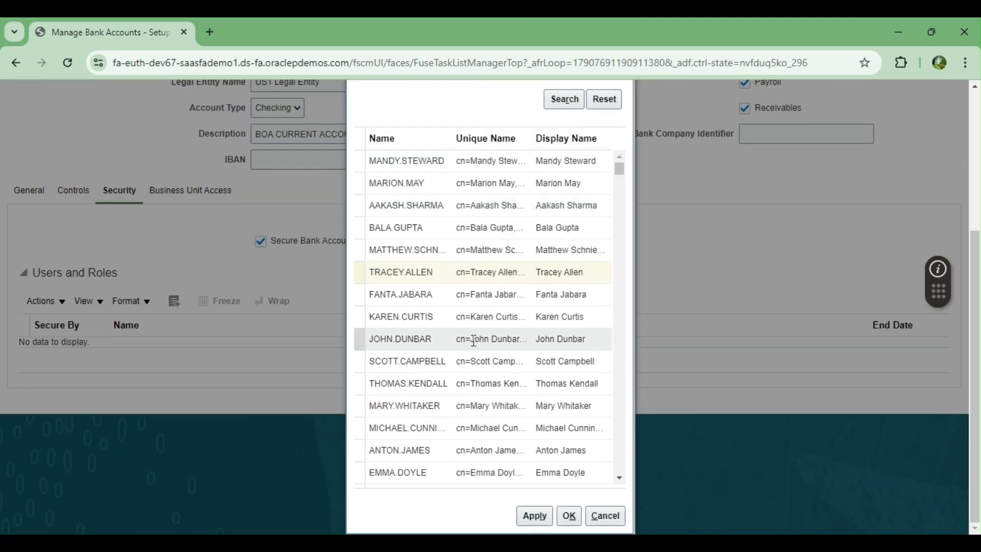
pyautogui.click(356, 275)
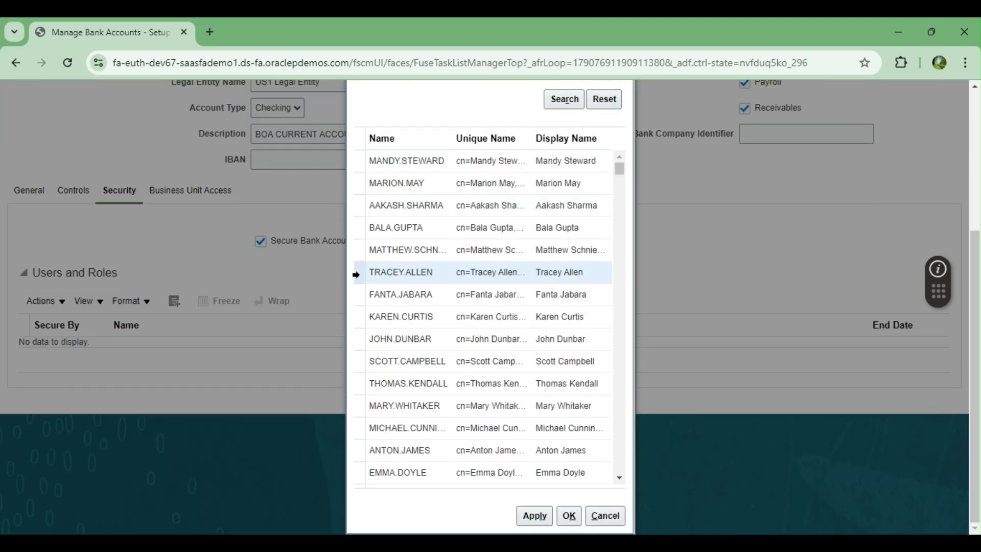
pyautogui.click(534, 516)
pyautogui.scroll(-5, 679, 416)
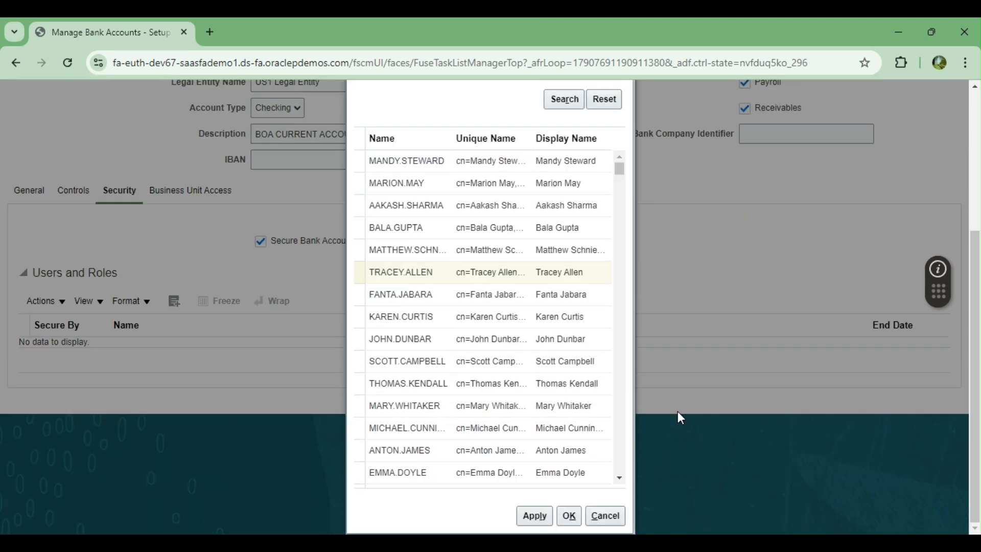
pyautogui.click(432, 276)
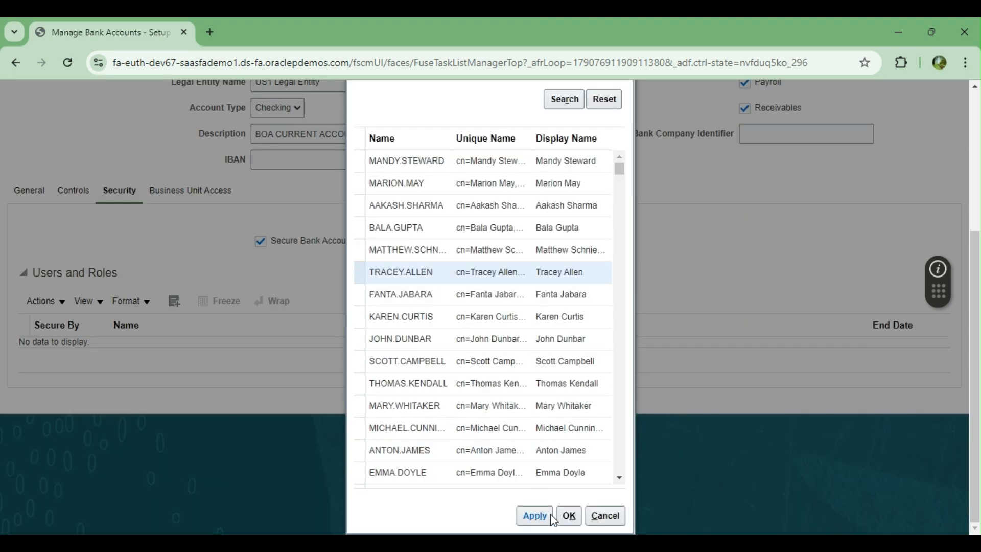
pyautogui.click(534, 516)
pyautogui.scroll(-5, 661, 368)
pyautogui.scroll(5, 625, 371)
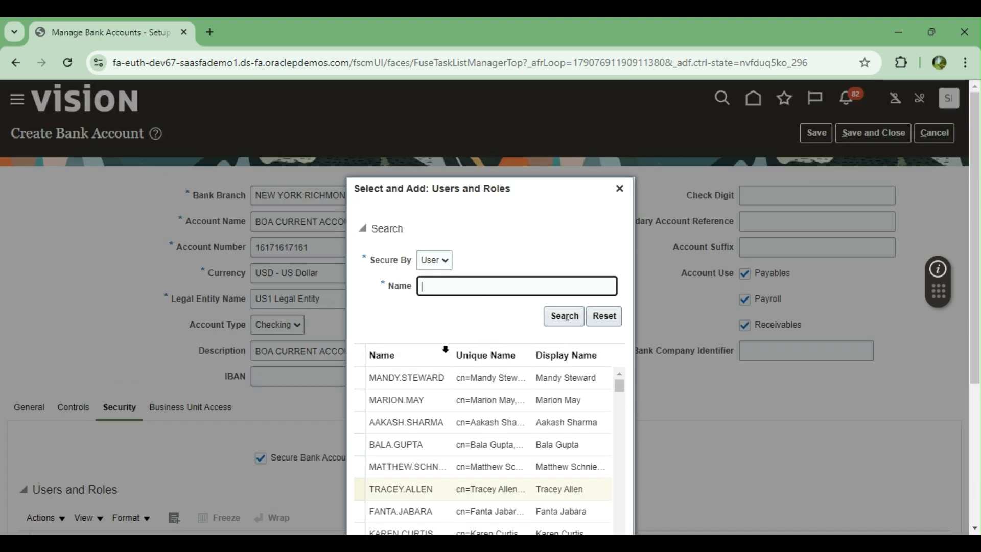
pyautogui.scroll(-4, 446, 350)
pyautogui.click(396, 340)
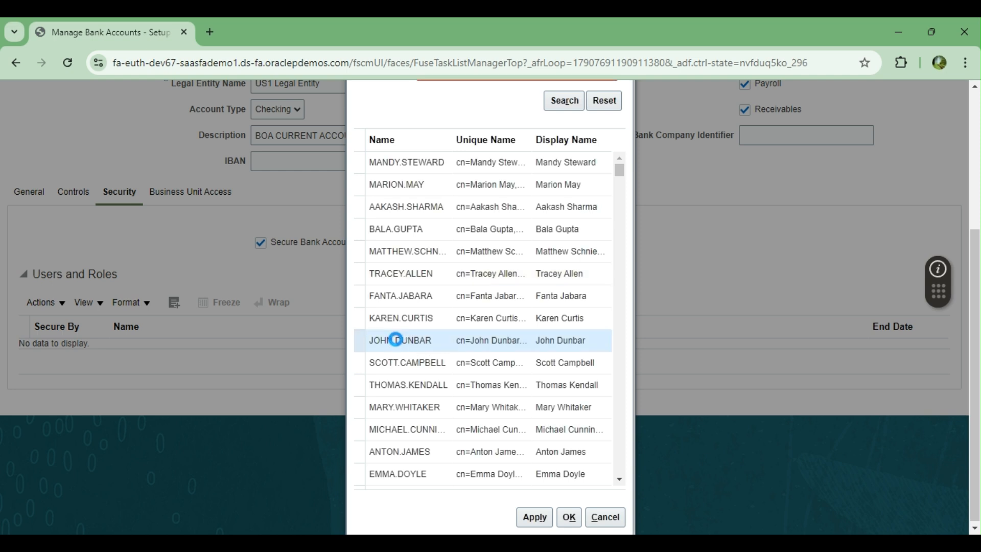
pyautogui.click(535, 517)
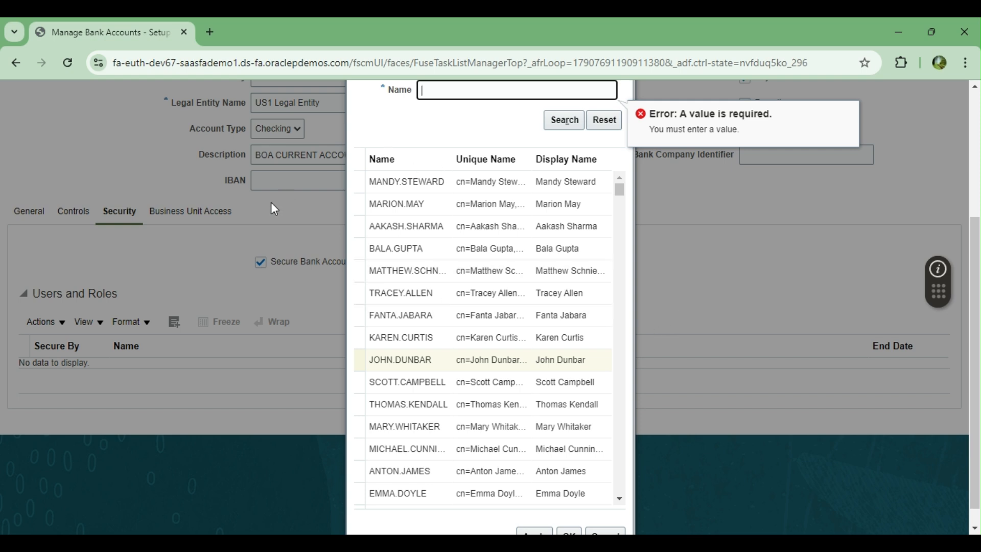
# Step: Search for the specific user by name, add them, and confirm the selection
pyautogui.write('MANDY')
pyautogui.click(548, 120)
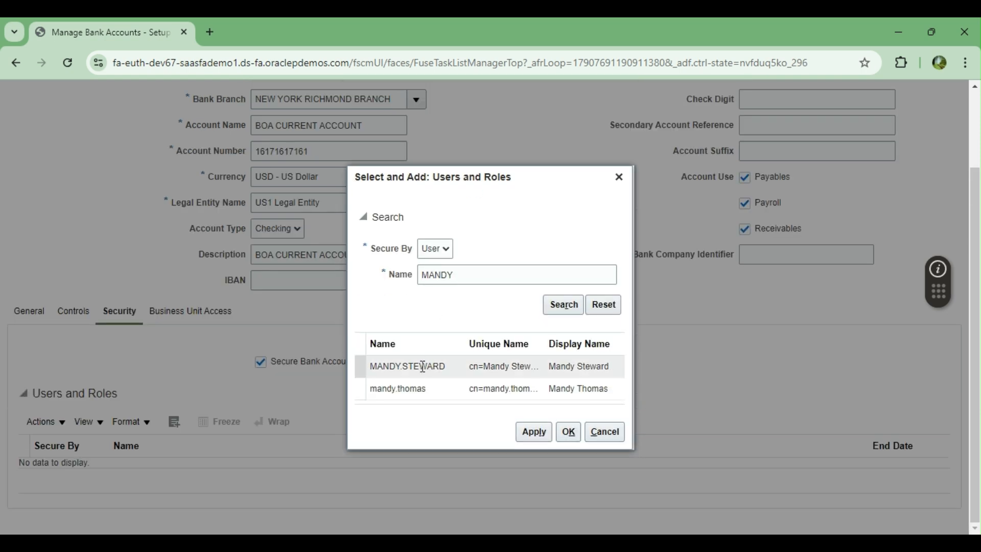
pyautogui.click(420, 367)
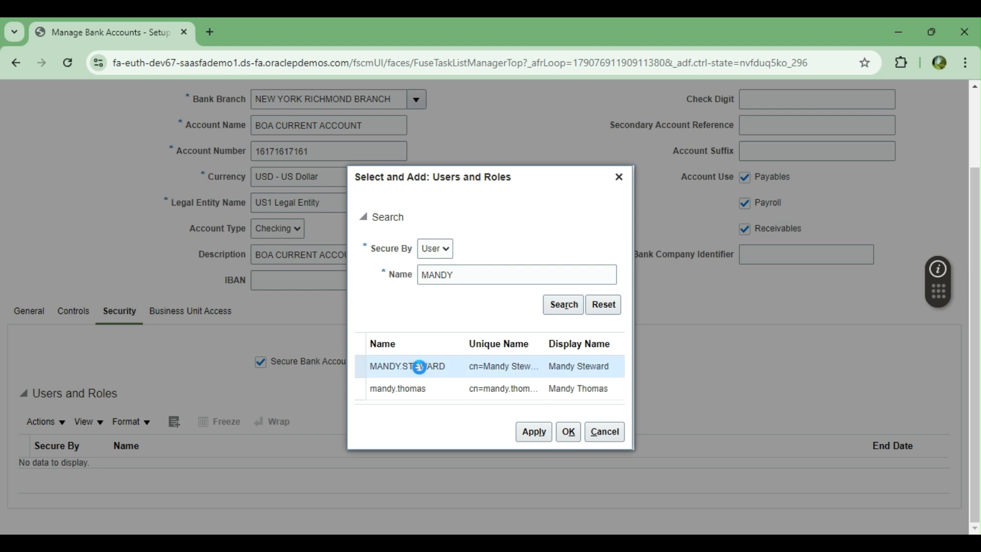
pyautogui.click(536, 436)
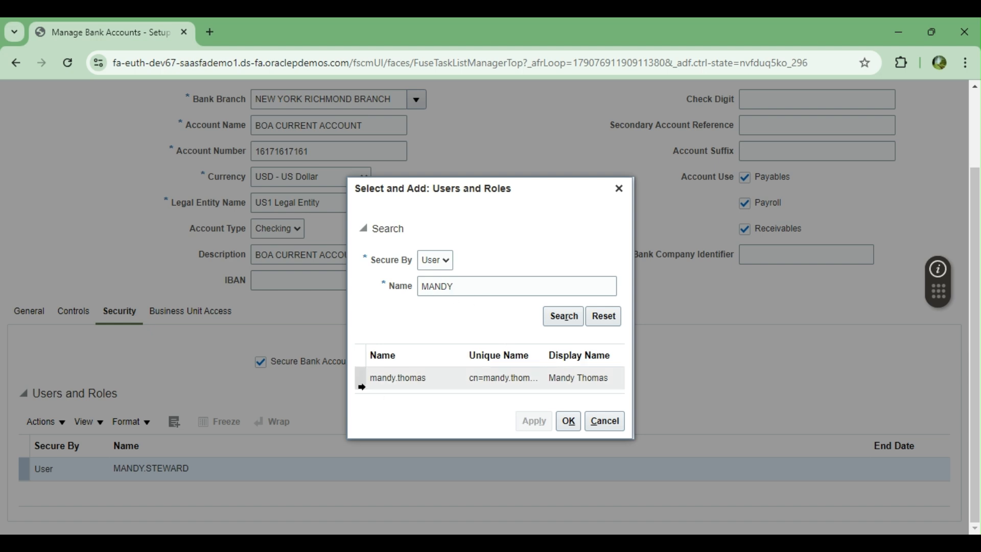
pyautogui.click(568, 420)
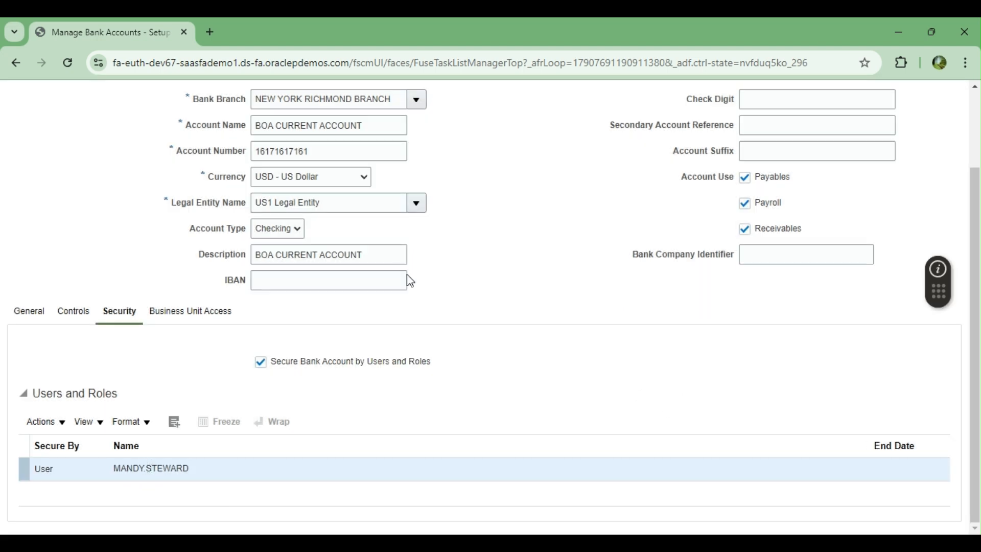
# Step: Add a business unit access entry for US1 Business Unit, found by searching US
pyautogui.click(176, 313)
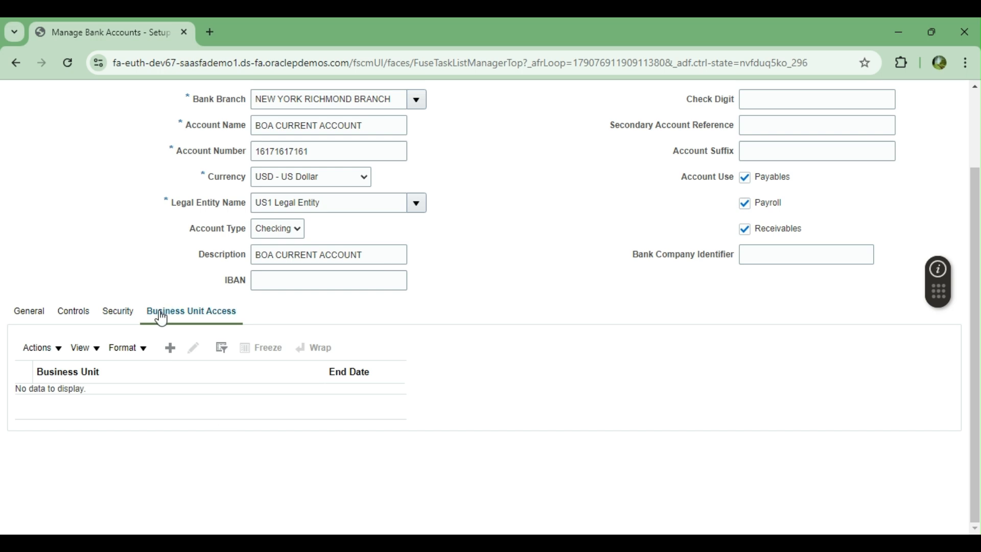
pyautogui.click(171, 349)
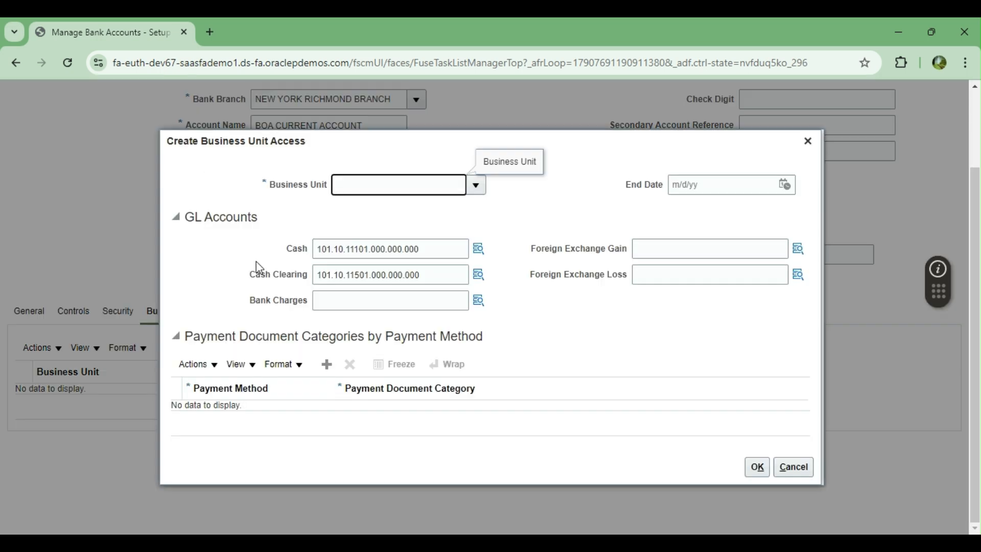
pyautogui.click(475, 185)
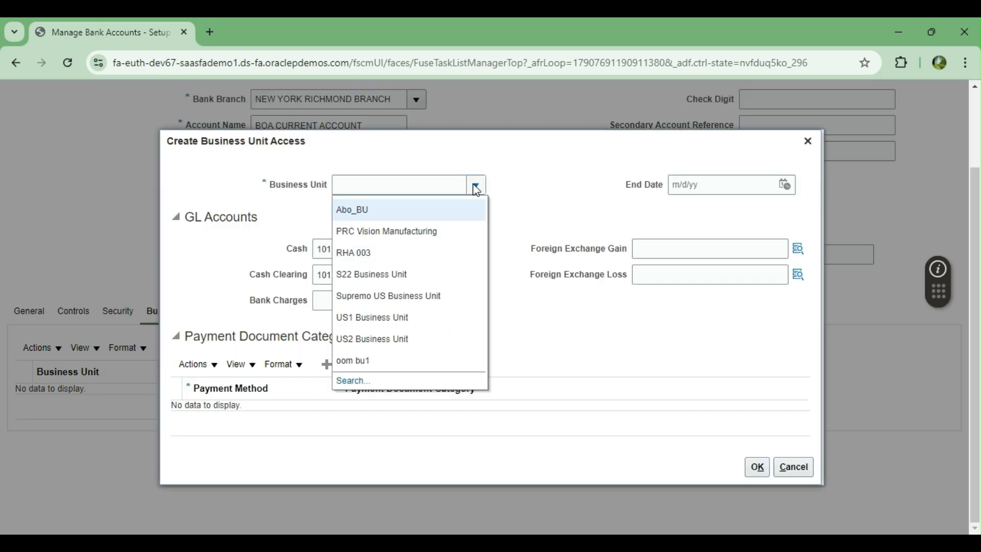
pyautogui.click(352, 382)
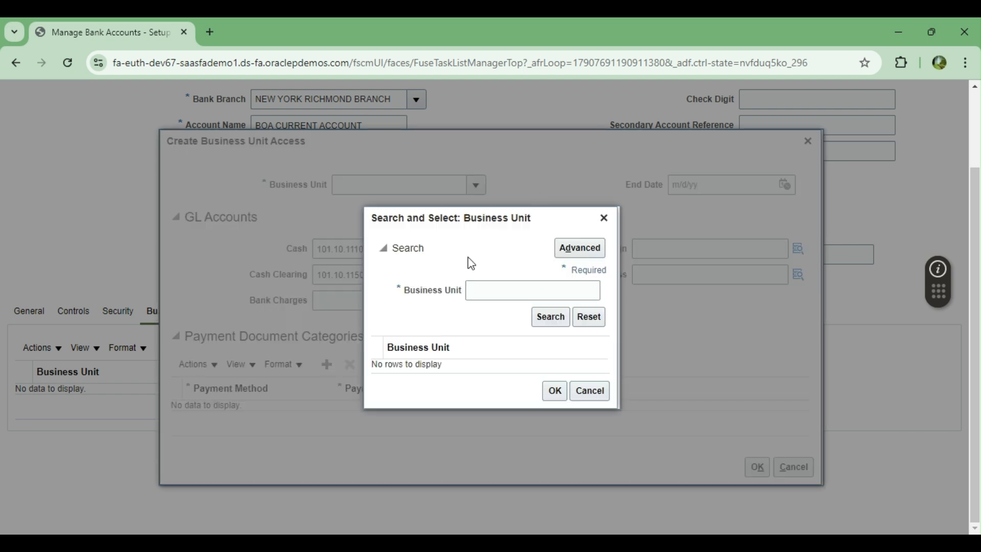
pyautogui.click(494, 291)
pyautogui.write('US')
pyautogui.click(551, 317)
pyautogui.click(409, 352)
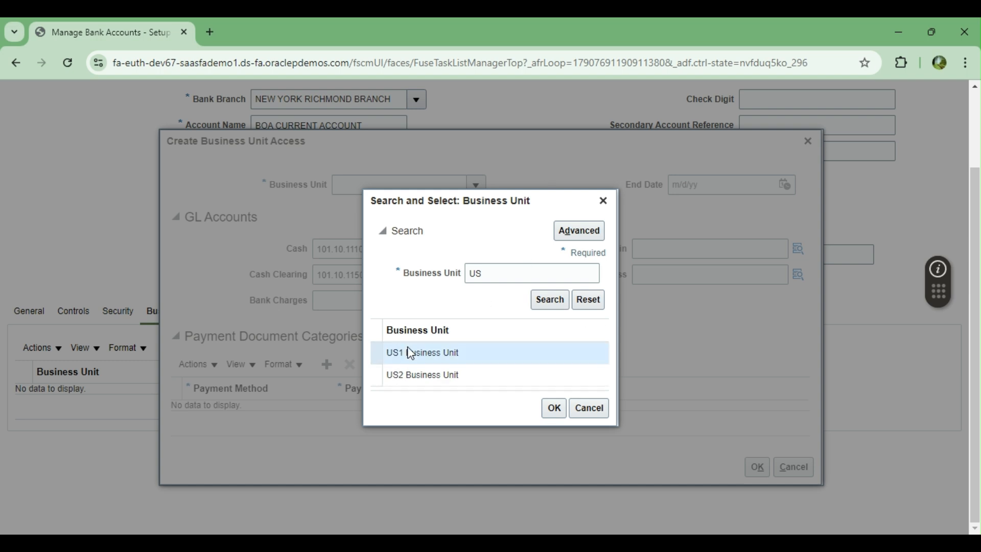
pyautogui.click(553, 407)
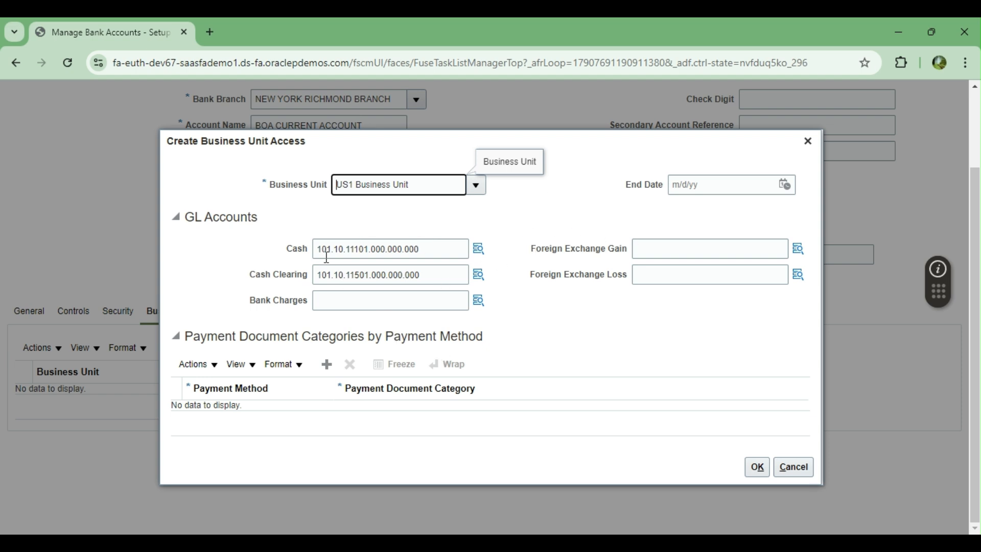
pyautogui.click(369, 302)
# Step: Set Bank Charges to 101.10.64570.000.000.000 by searching account descriptions for CHARG
pyautogui.click(480, 305)
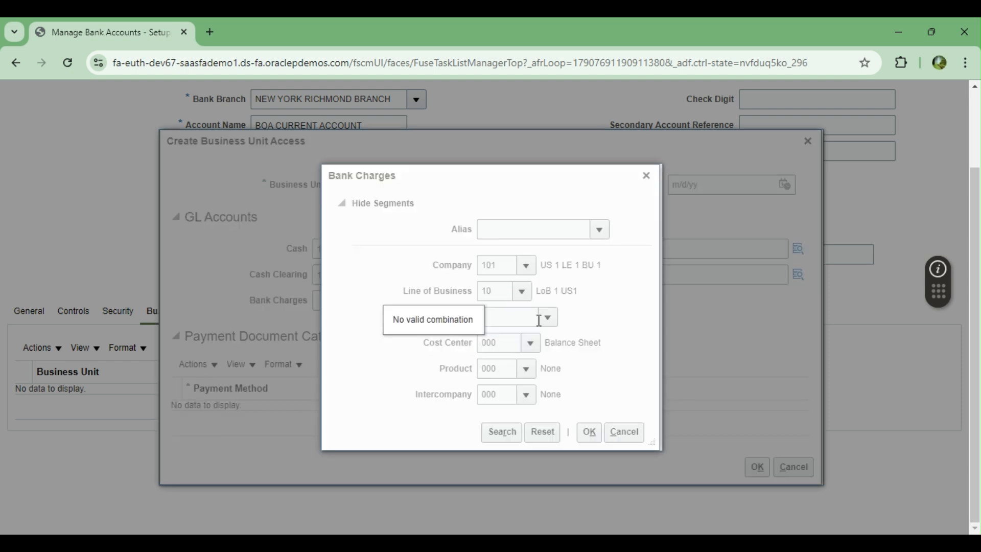
pyautogui.click(549, 318)
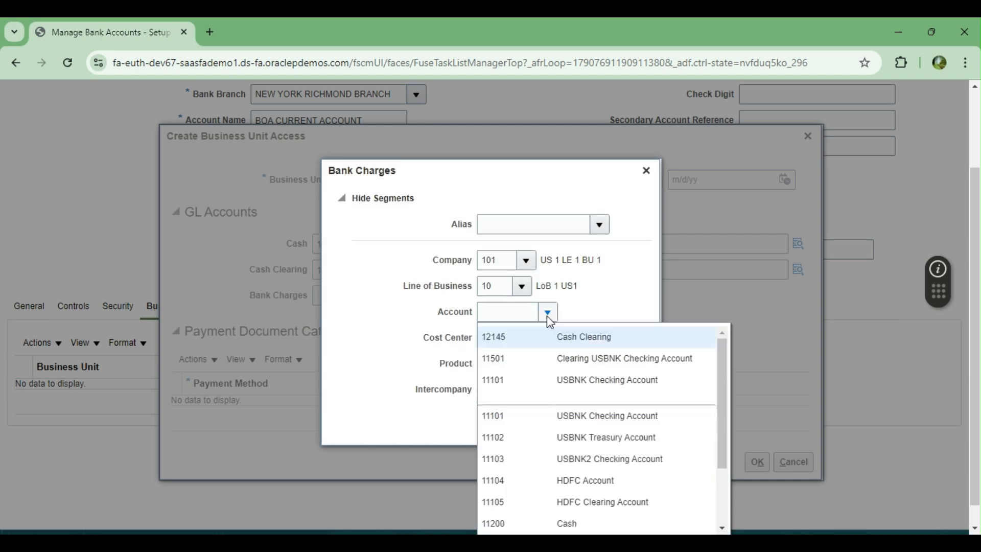
pyautogui.scroll(-1, 438, 368)
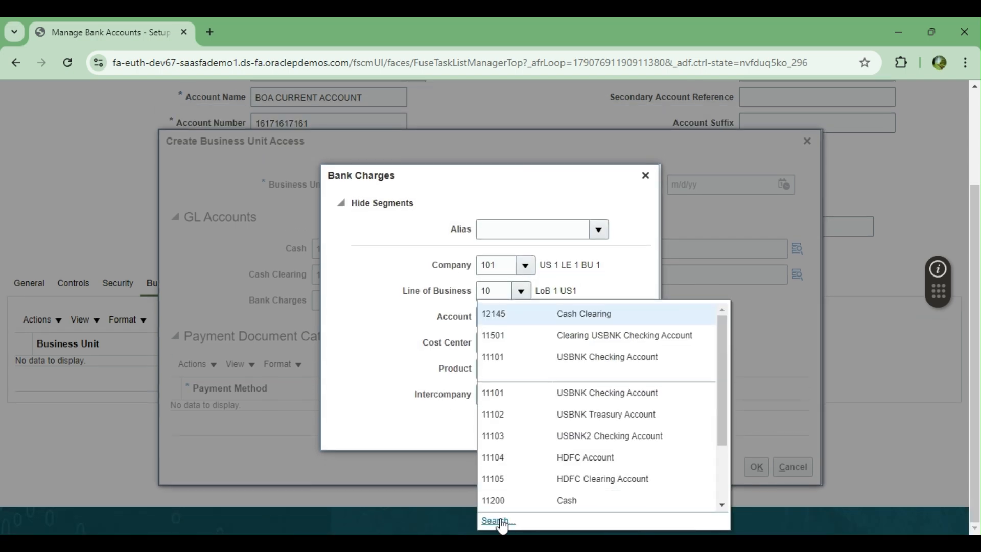
pyautogui.click(498, 522)
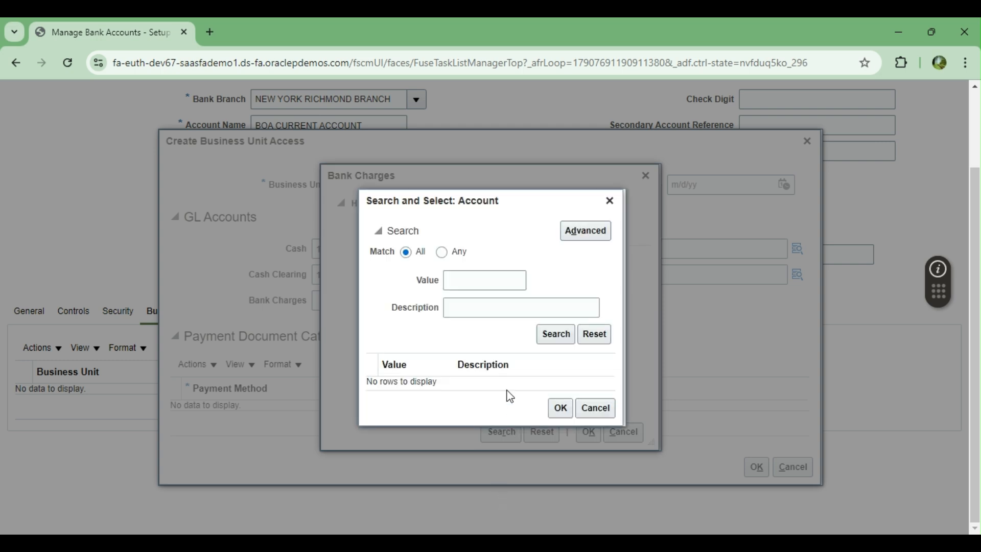
pyautogui.click(485, 305)
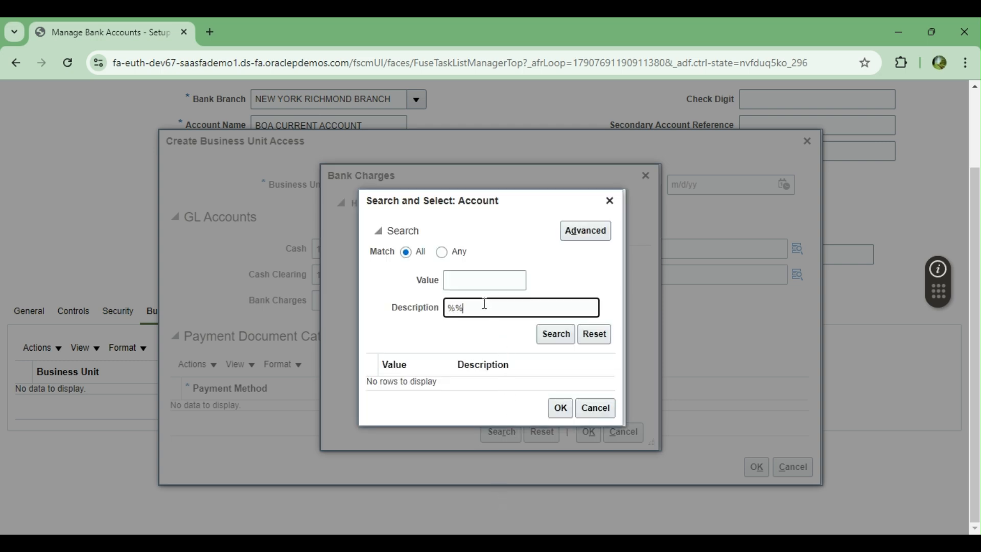
pyautogui.write('CHARG')
pyautogui.press('Return')
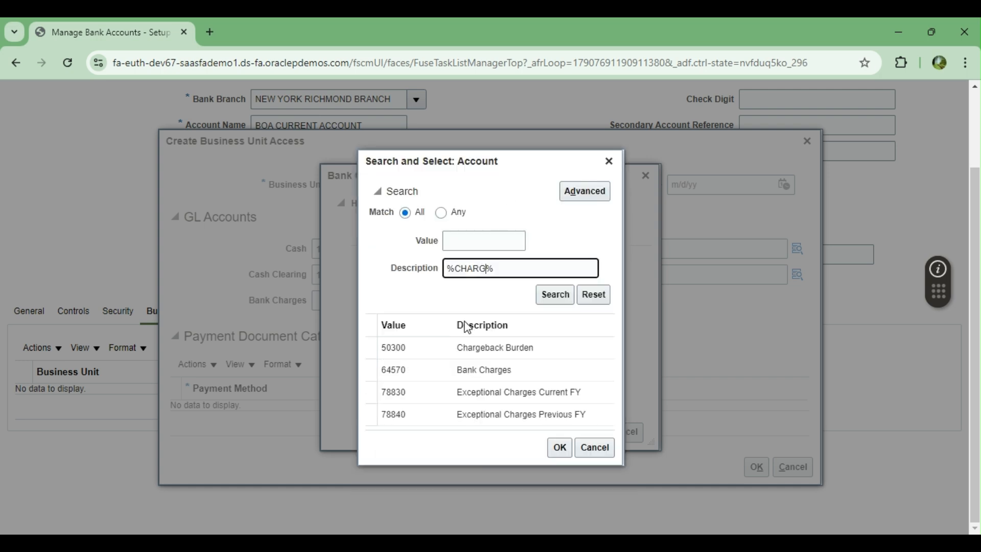
pyautogui.click(465, 372)
pyautogui.click(560, 447)
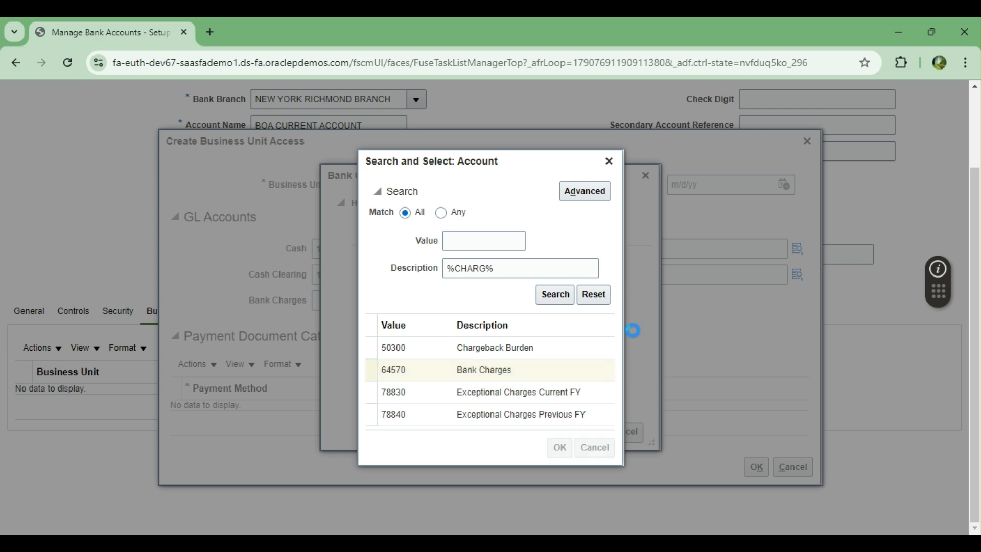
pyautogui.click(587, 432)
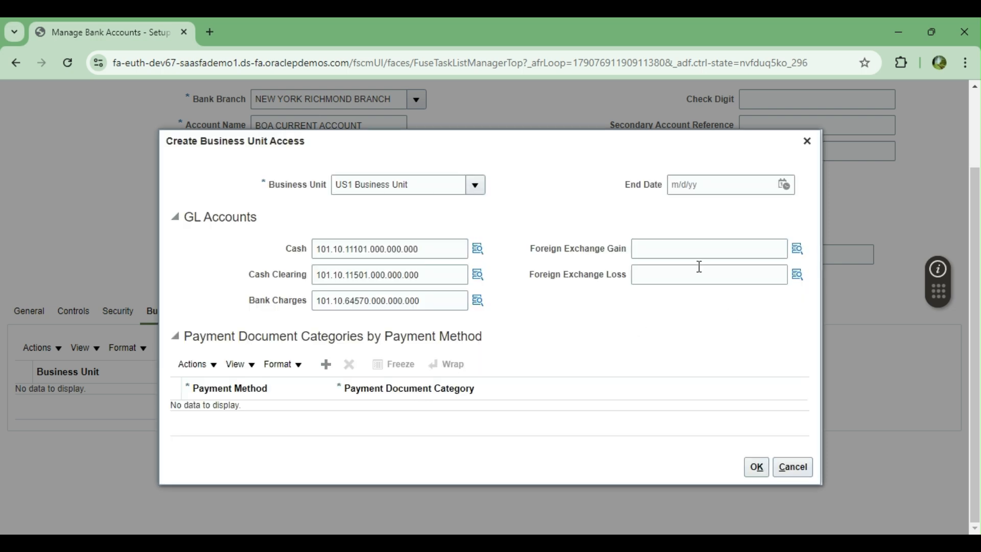
pyautogui.click(696, 248)
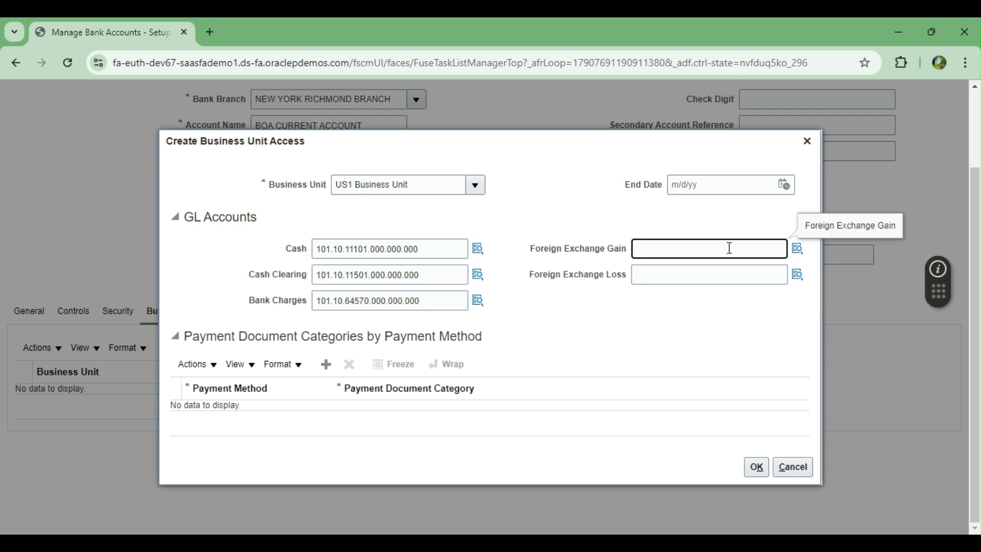
# Step: Set Foreign Exchange Gain to 101.10.78610.000.000.000 by searching descriptions for GAIN
pyautogui.click(798, 249)
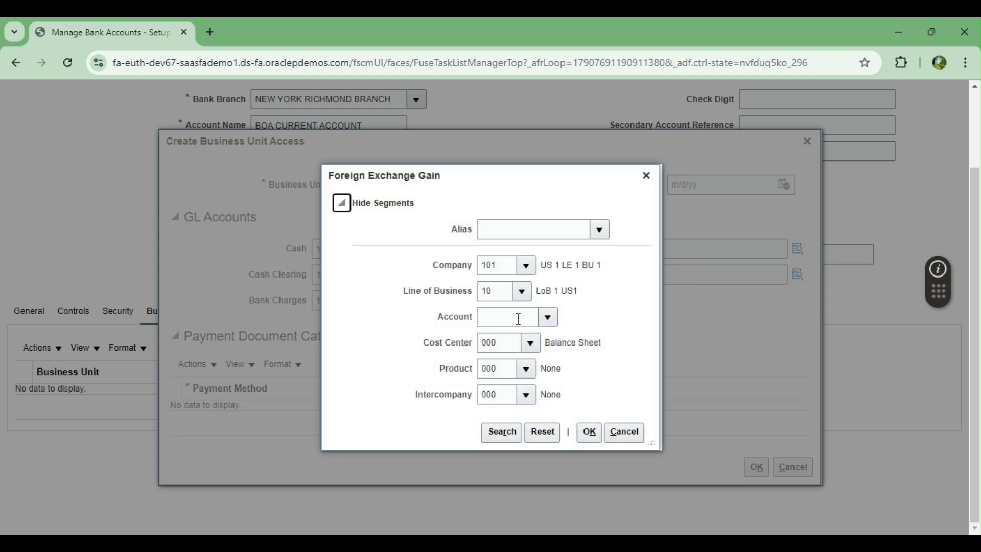
pyautogui.click(548, 317)
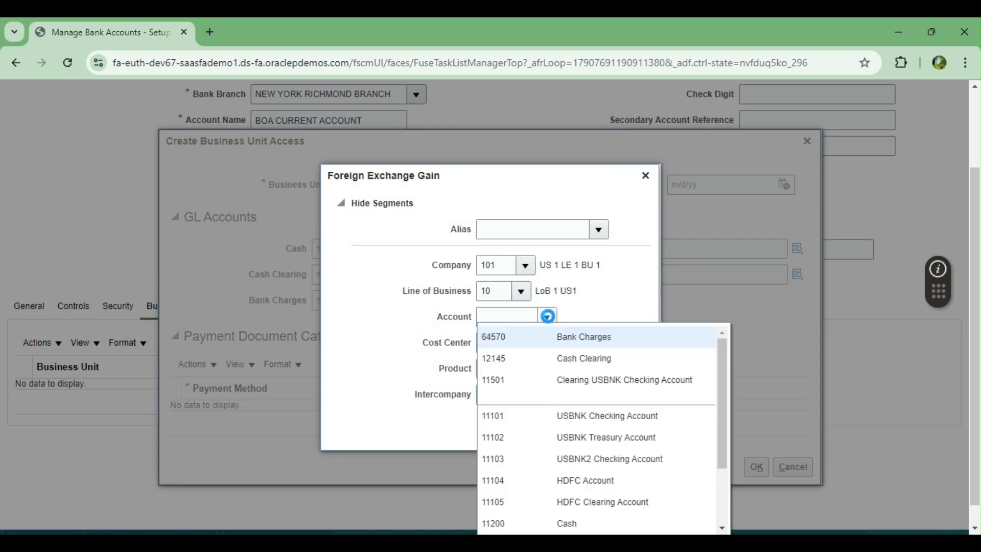
pyautogui.scroll(-1, 723, 306)
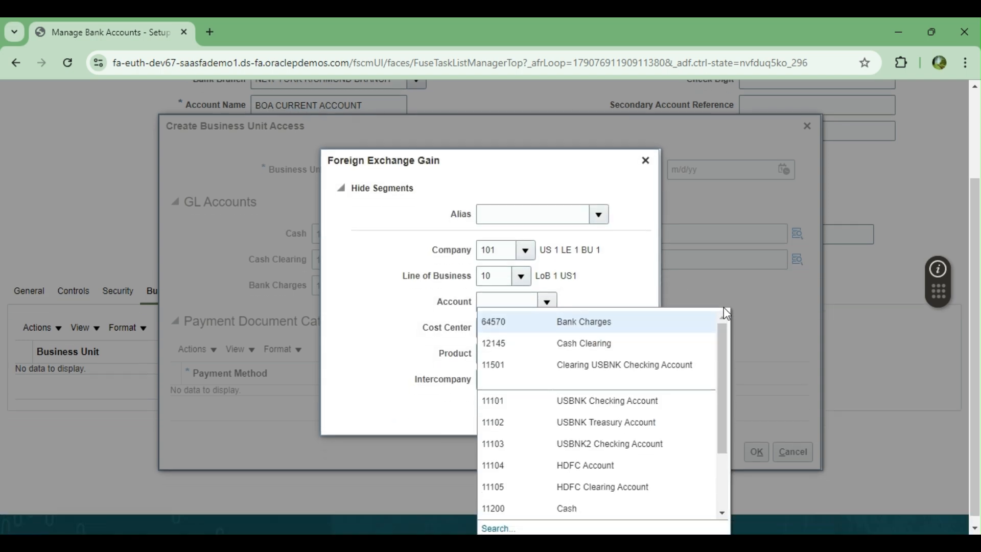
pyautogui.click(498, 520)
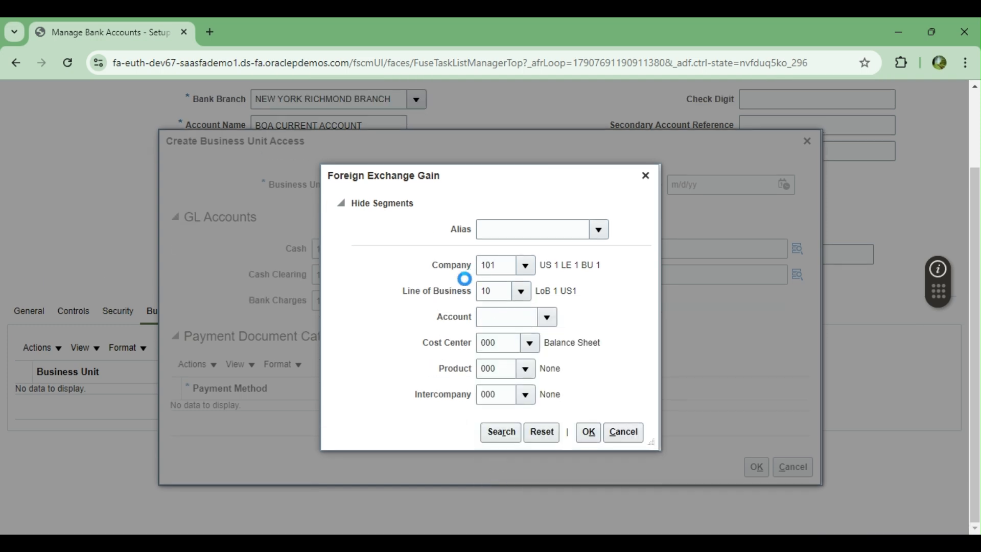
pyautogui.click(478, 306)
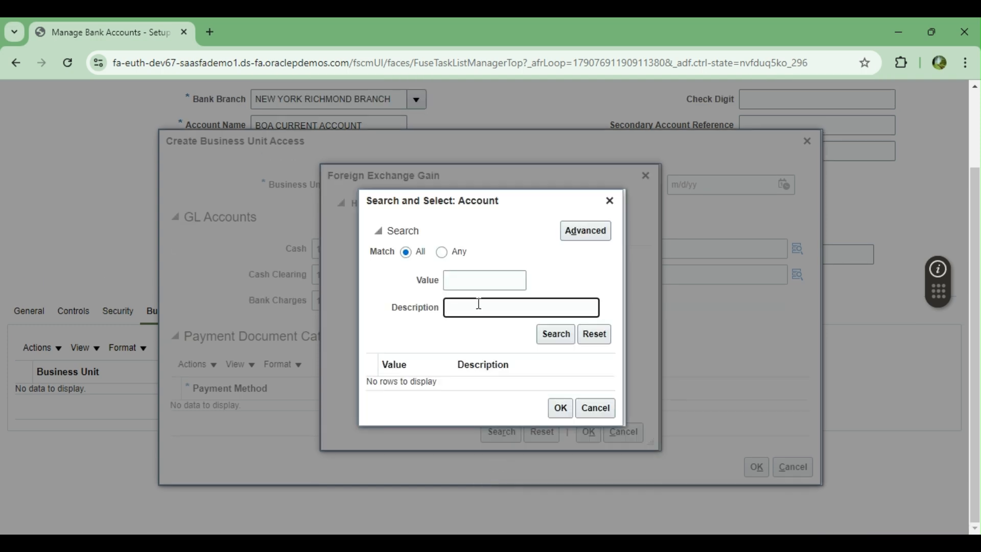
pyautogui.write('GAIN%')
pyautogui.press('Return')
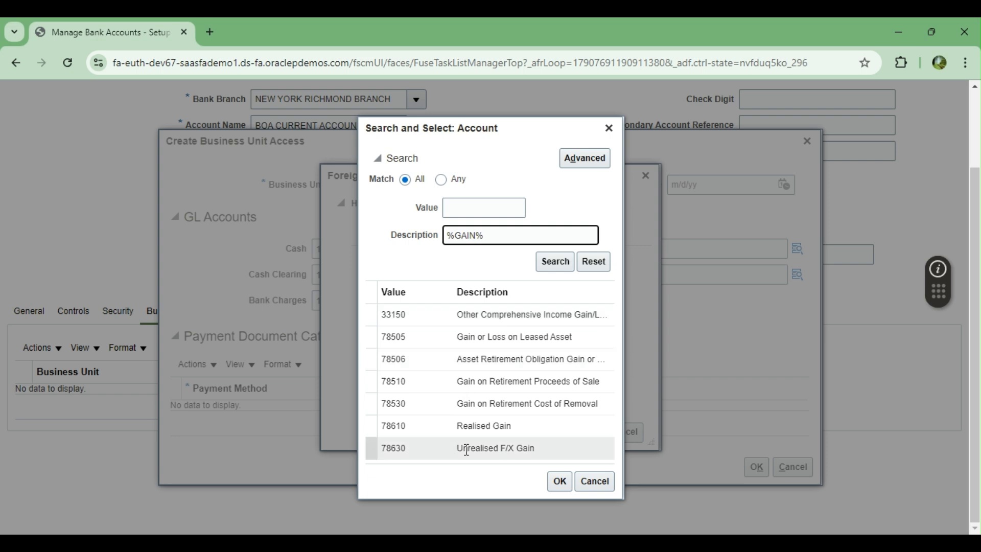
pyautogui.click(464, 426)
pyautogui.click(558, 483)
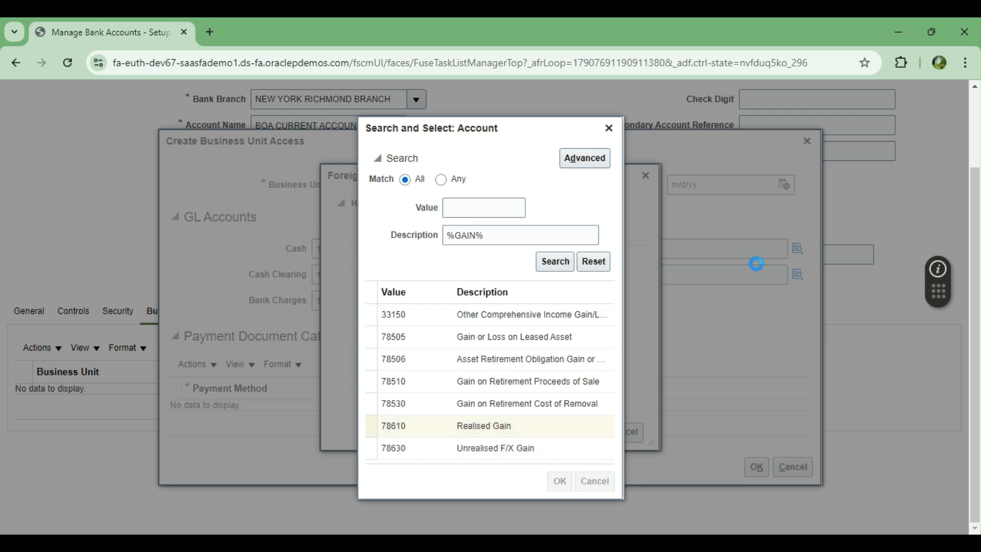
pyautogui.click(589, 431)
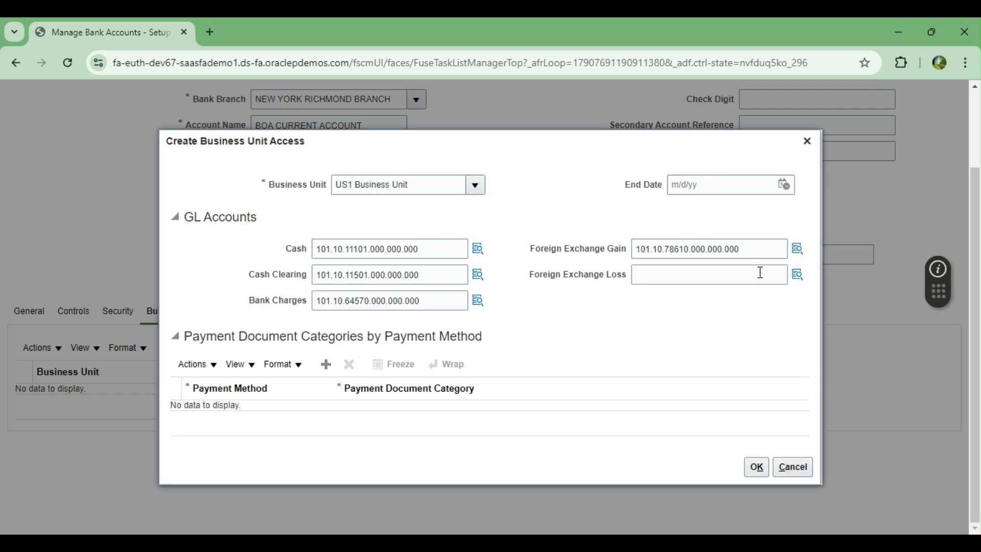
# Step: Set Foreign Exchange Loss to 101.10.78620.000.000.000 (Realised Loss) via a %LOSS search
pyautogui.click(797, 276)
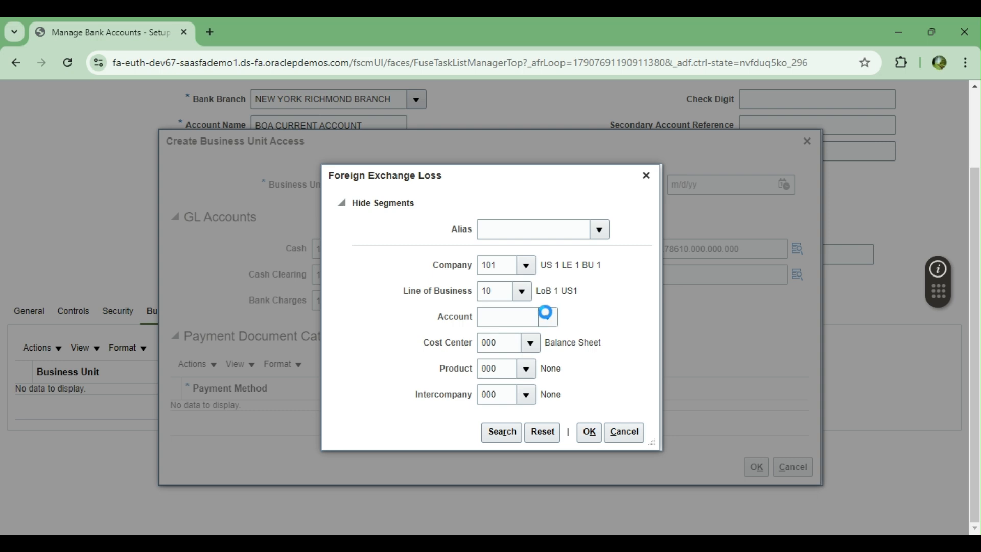
pyautogui.click(546, 315)
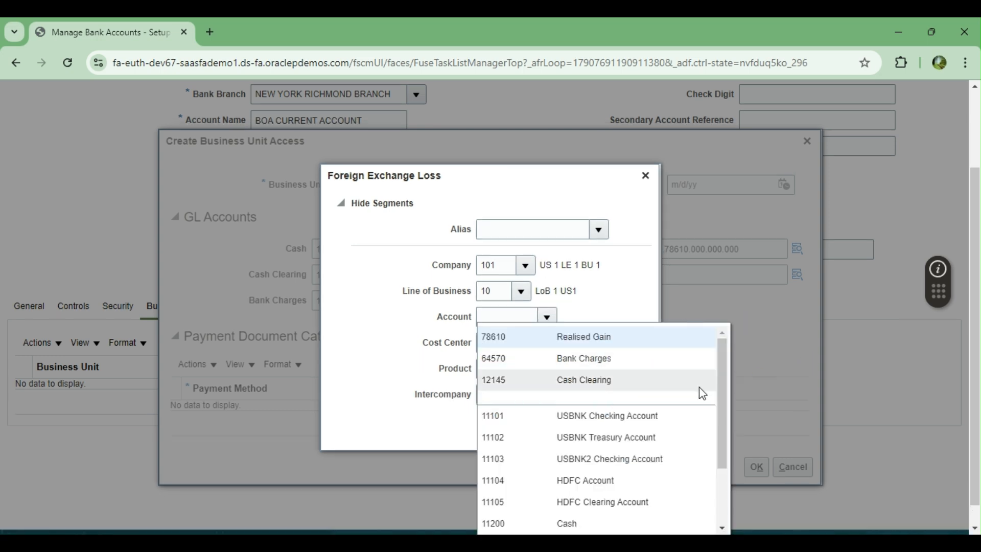
pyautogui.scroll(-1, 767, 360)
pyautogui.click(496, 523)
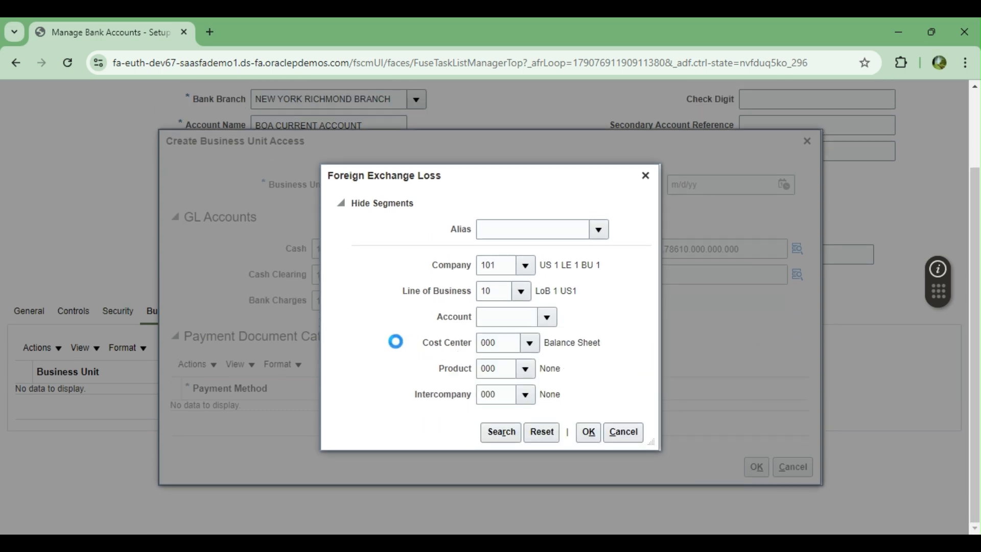
pyautogui.click(483, 302)
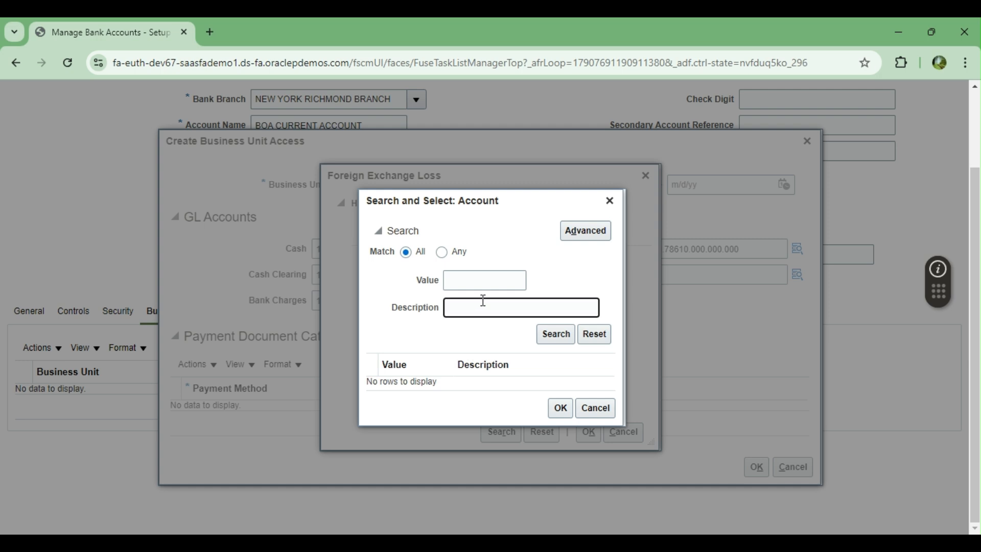
pyautogui.write('%LOSS%')
pyautogui.click(556, 333)
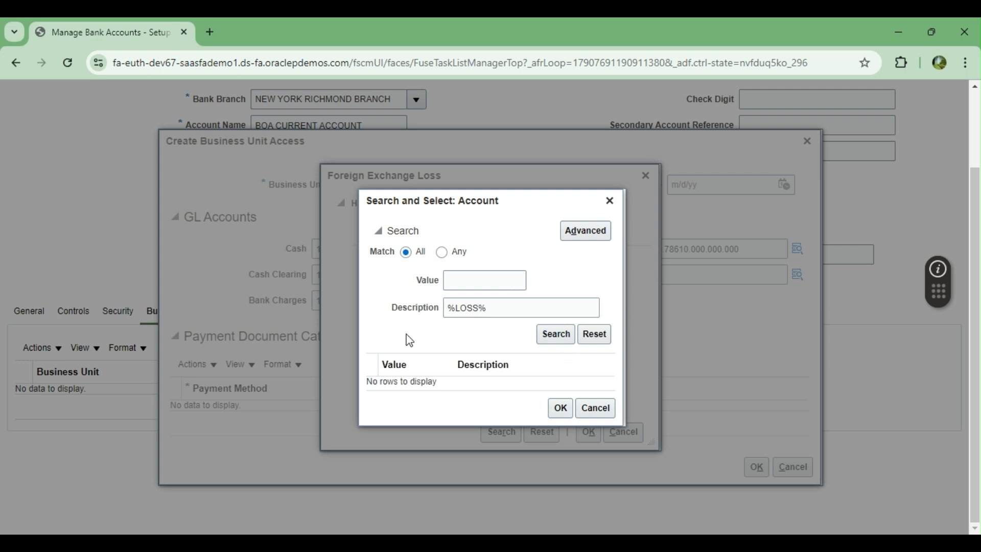
pyautogui.click(483, 426)
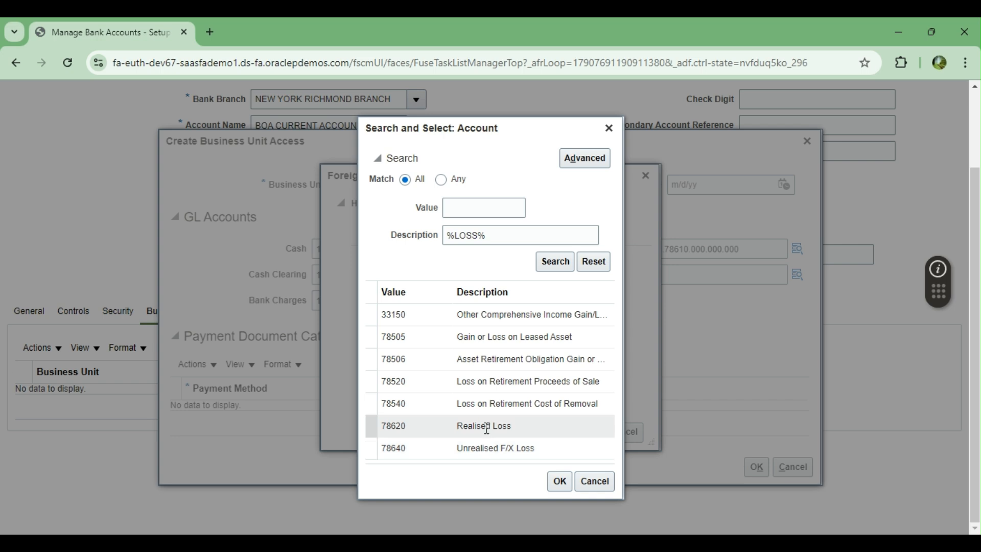
pyautogui.click(560, 483)
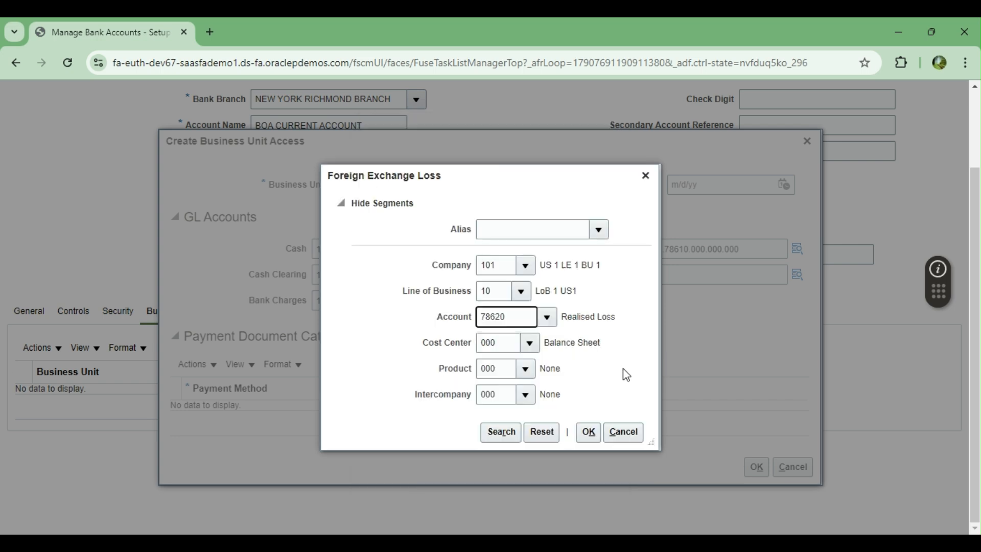
pyautogui.click(588, 432)
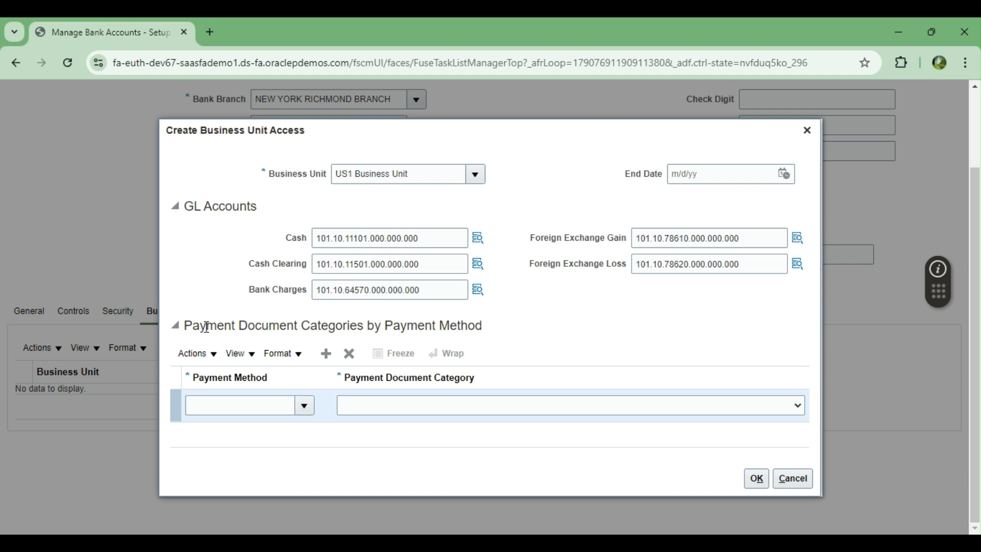
pyautogui.click(305, 407)
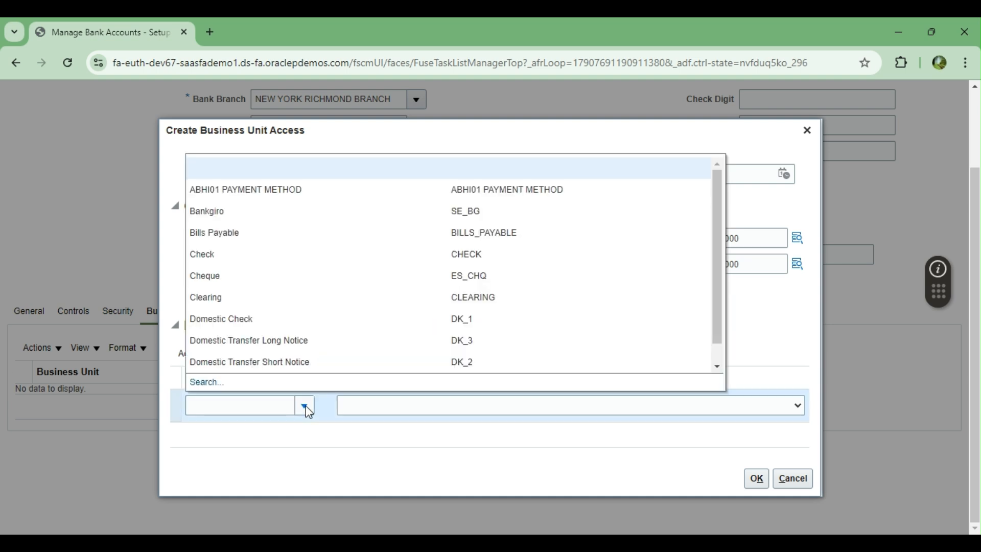
# Step: Keep Check on the first row and add a row mapping Electronic to Electronic Payments
pyautogui.click(213, 253)
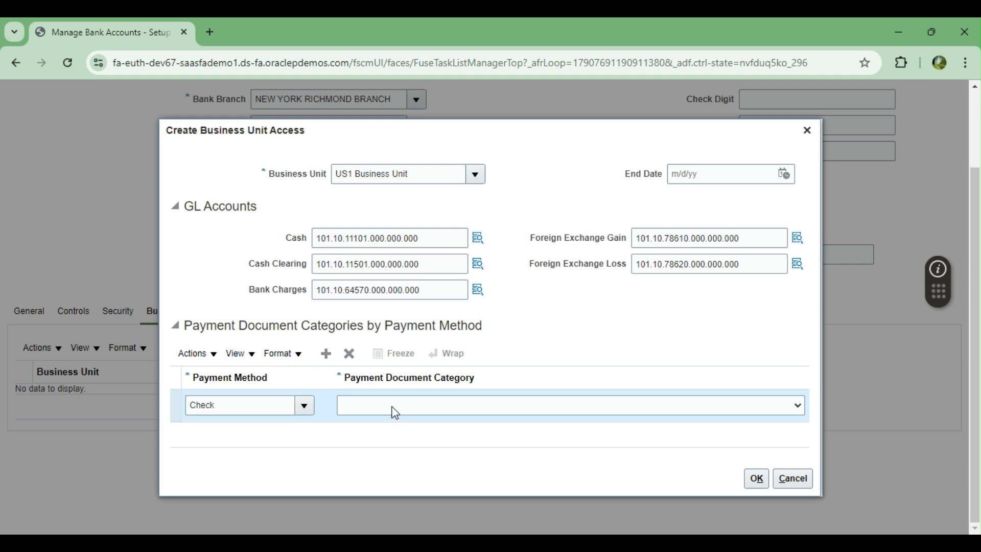
pyautogui.click(326, 354)
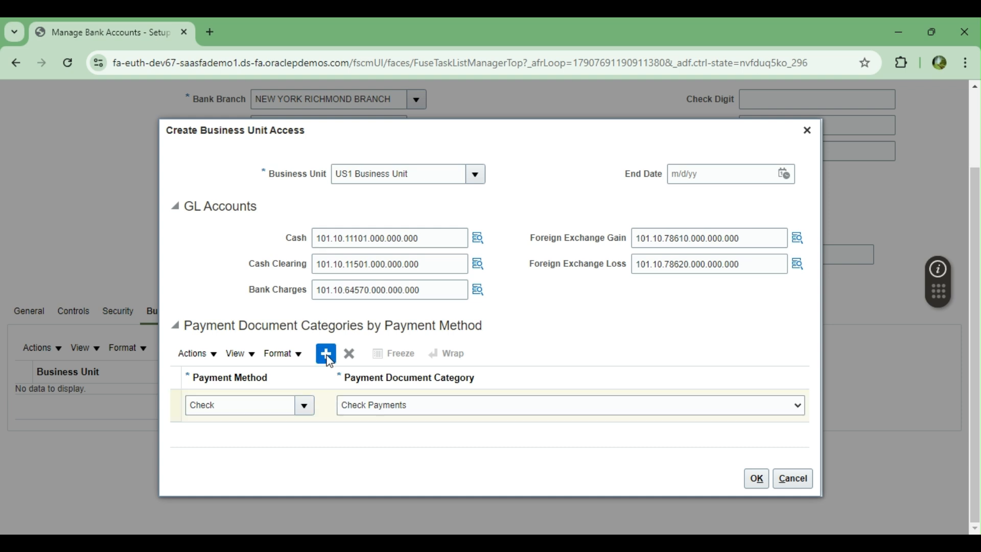
pyautogui.click(231, 398)
pyautogui.click(304, 396)
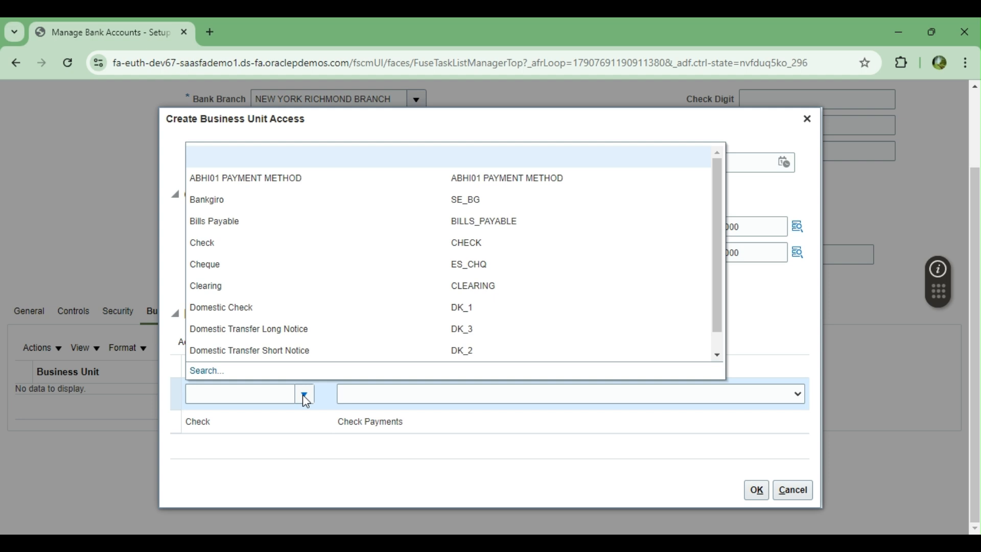
pyautogui.scroll(-1, 309, 283)
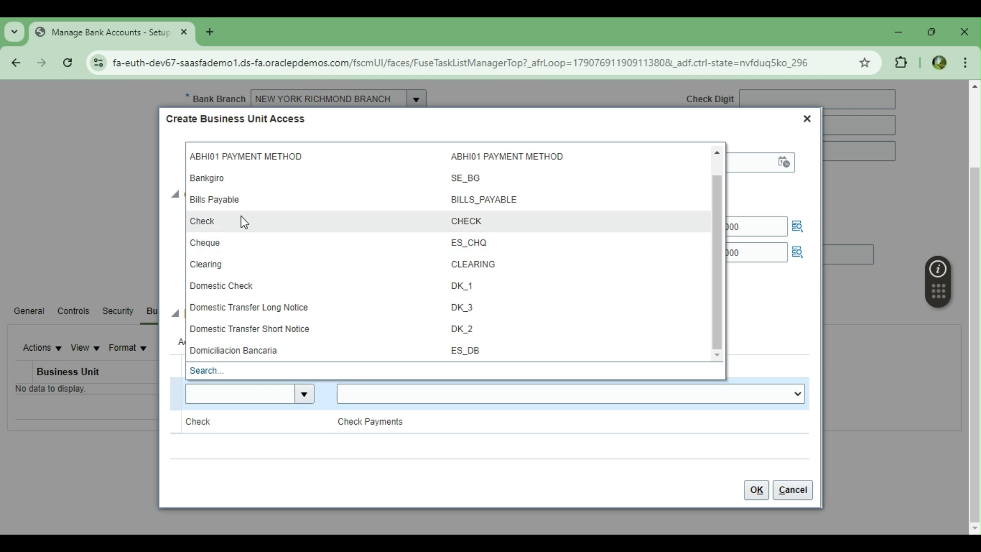
pyautogui.click(199, 371)
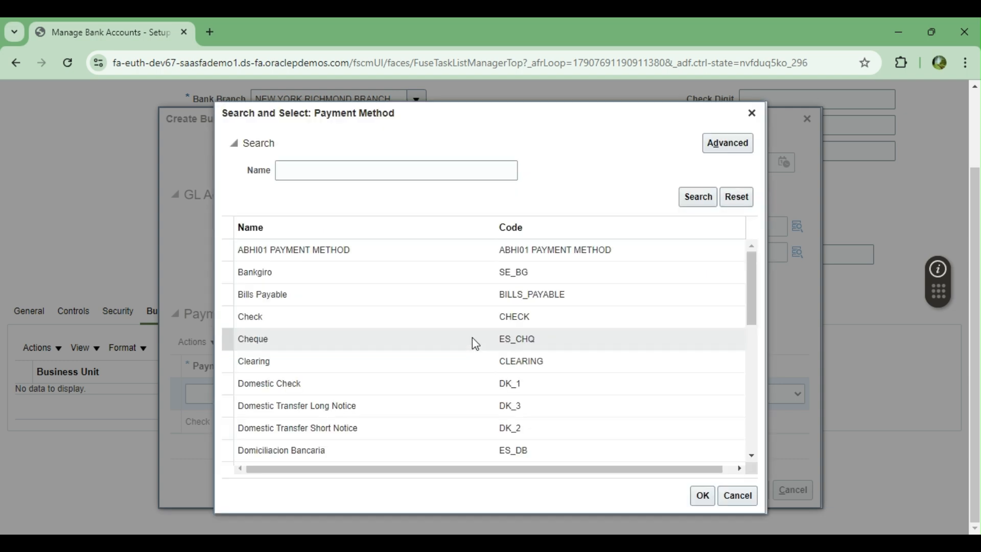
pyautogui.scroll(-2, 364, 330)
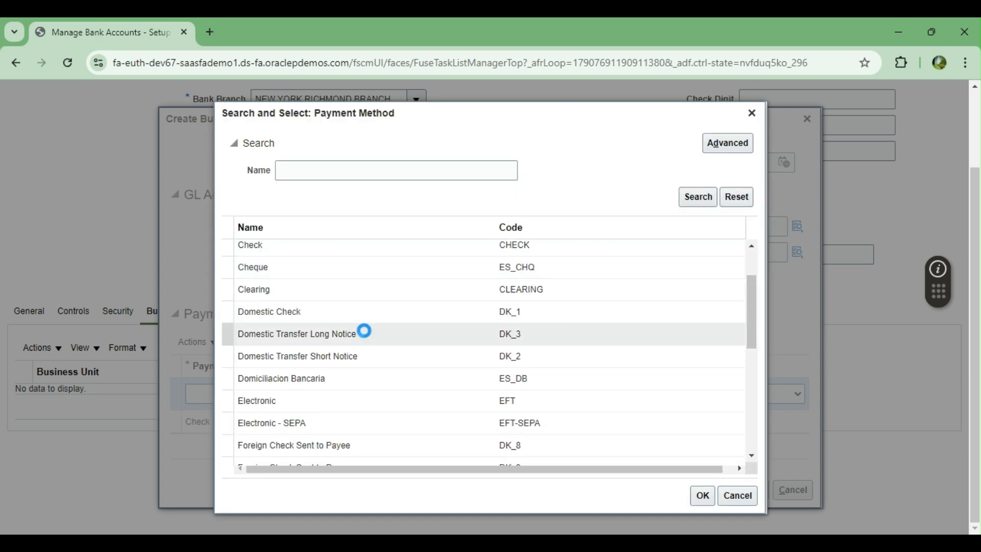
pyautogui.click(320, 402)
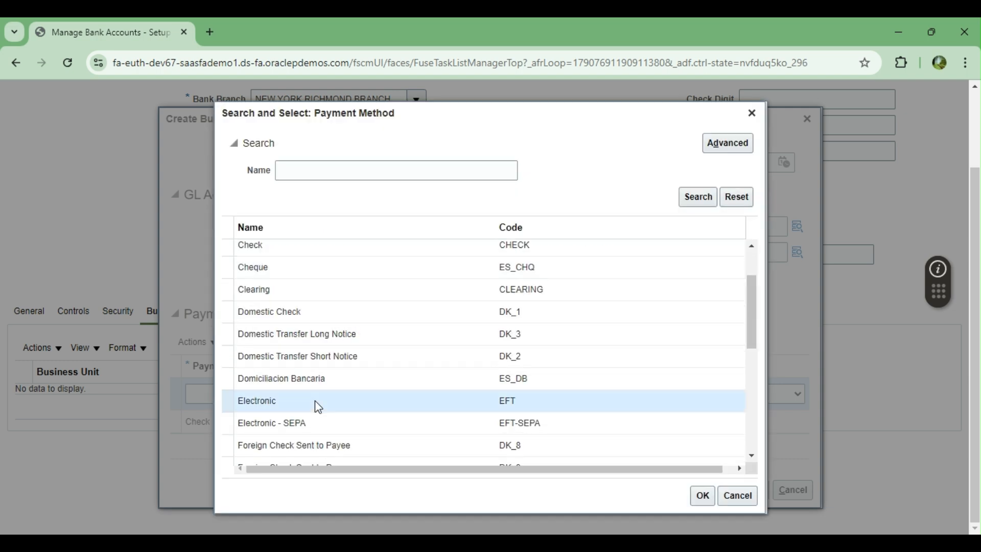
pyautogui.click(701, 498)
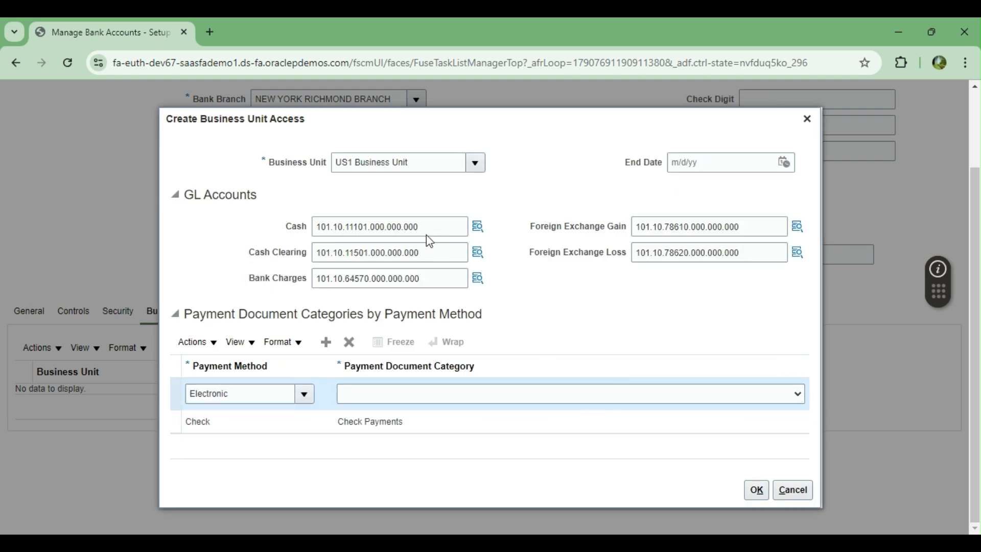
pyautogui.click(325, 342)
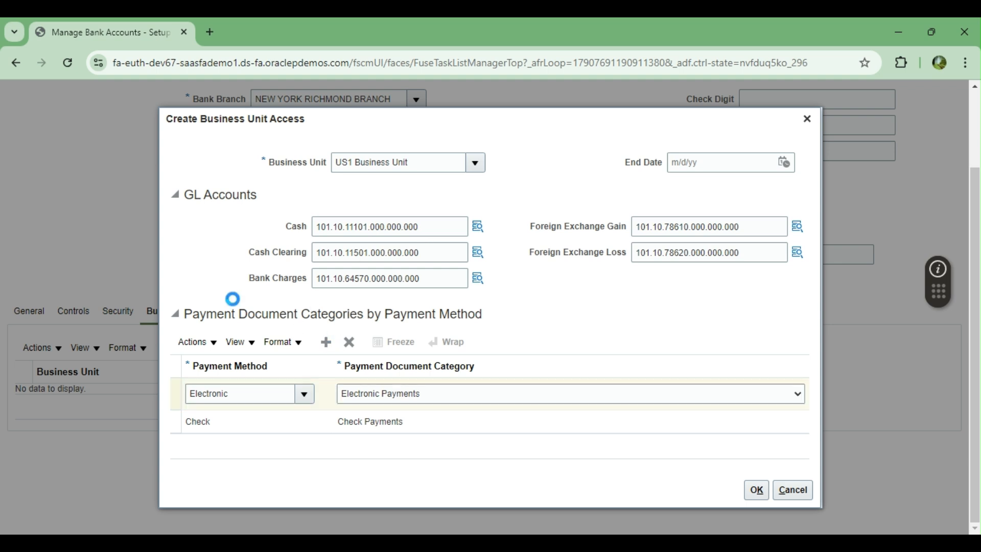
# Step: Add a Wire payment method row with the Wire Payments document category
pyautogui.click(304, 384)
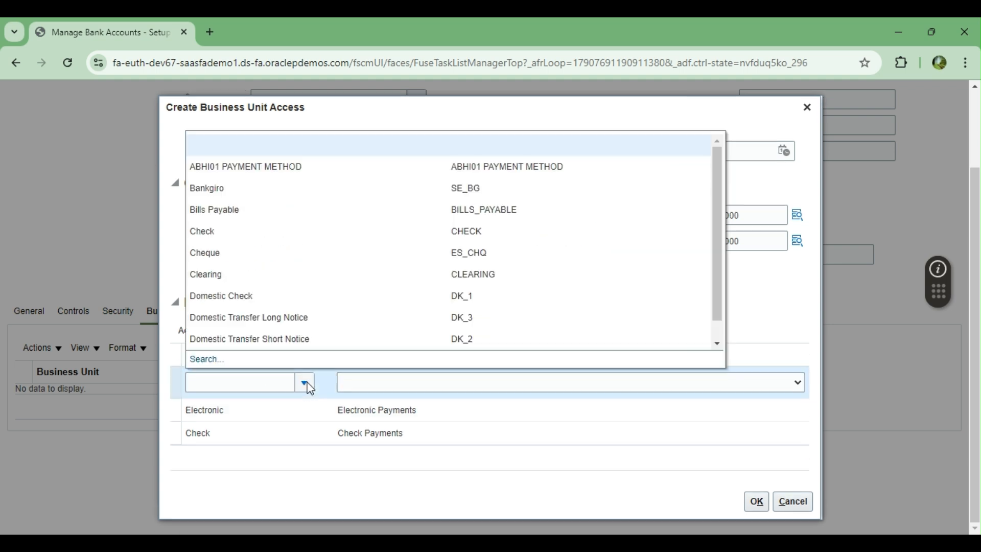
pyautogui.click(206, 360)
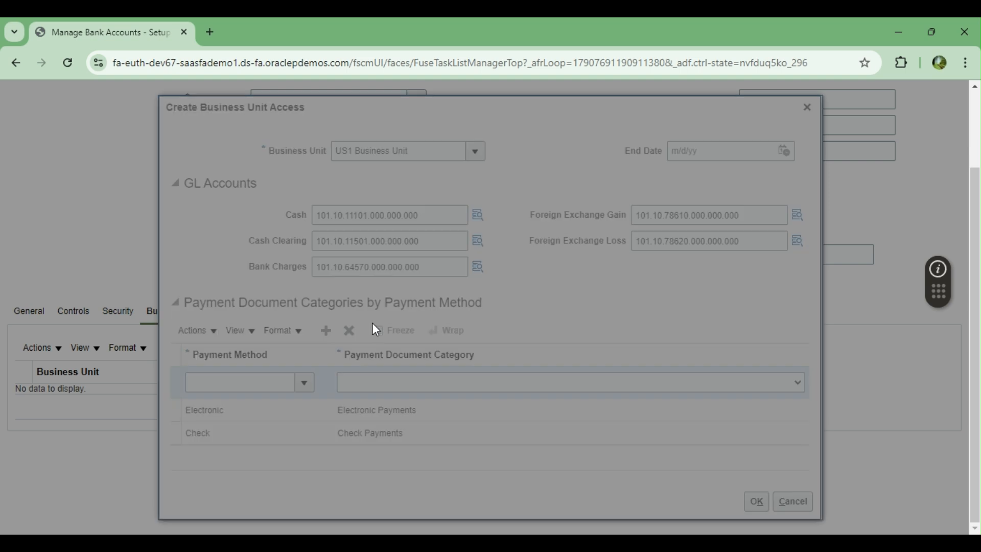
pyautogui.click(696, 308)
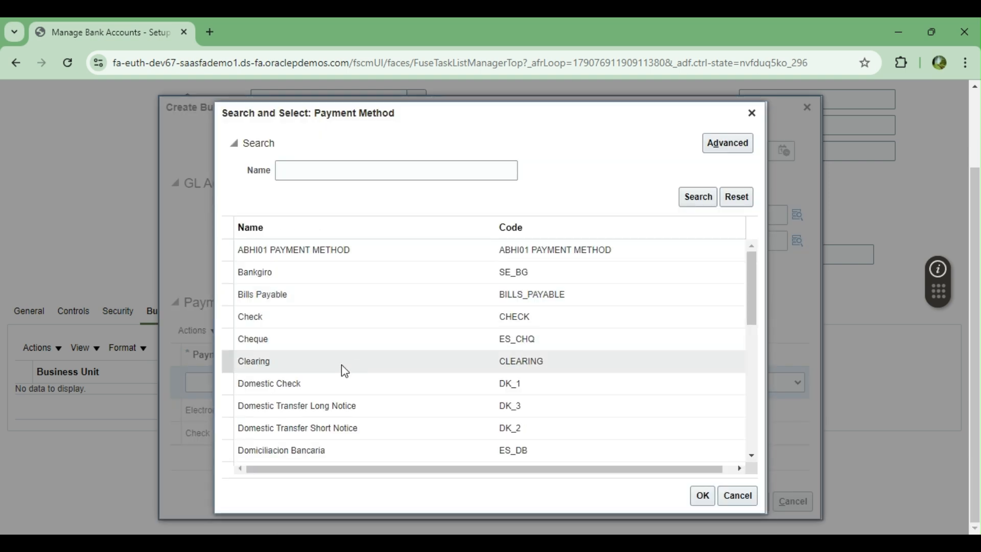
pyautogui.scroll(-3, 346, 355)
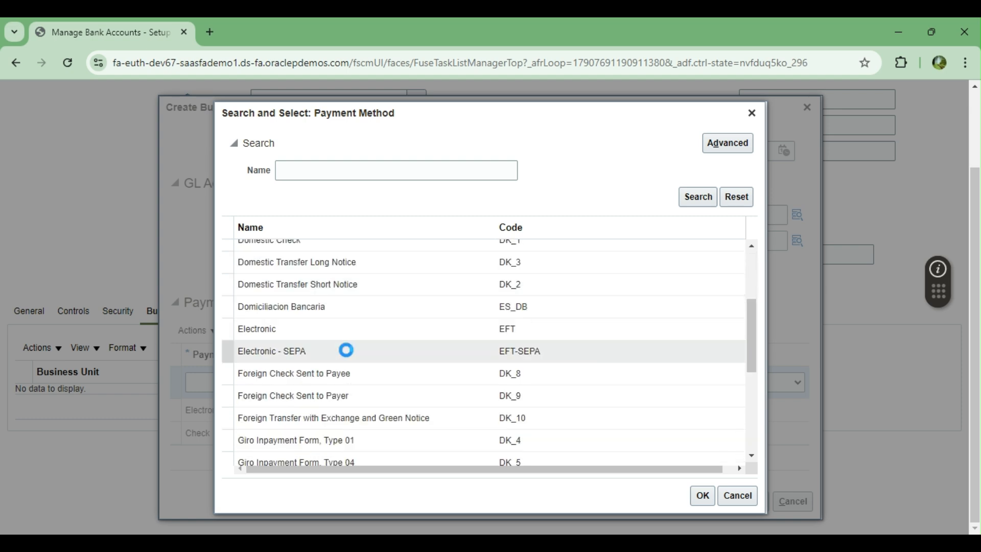
pyautogui.scroll(-4, 348, 352)
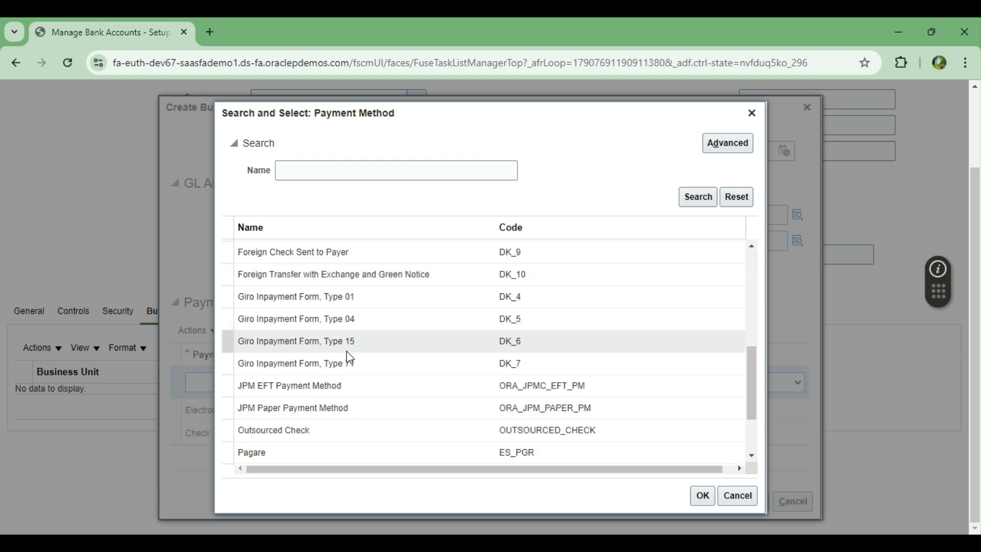
pyautogui.scroll(-3, 350, 358)
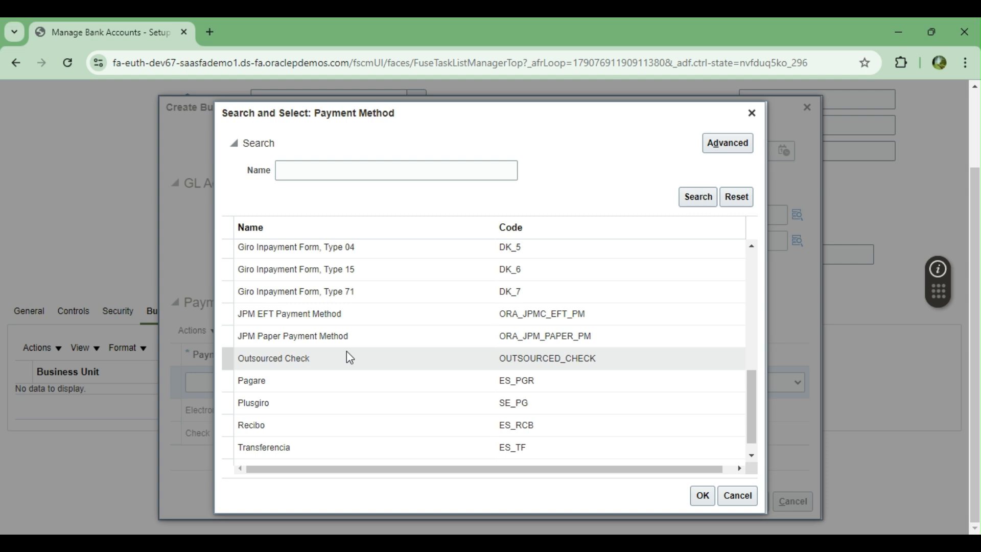
pyautogui.click(305, 454)
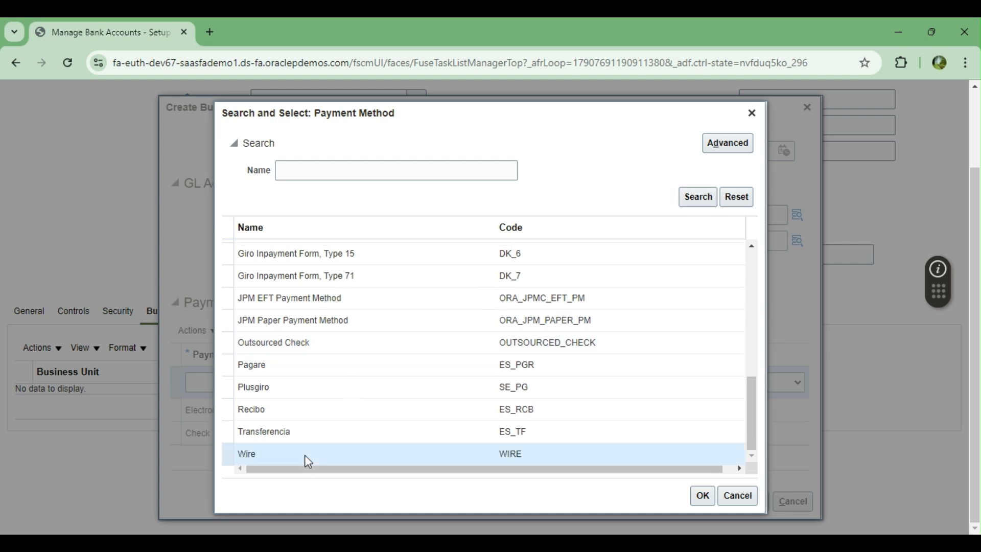
pyautogui.click(703, 495)
pyautogui.click(531, 383)
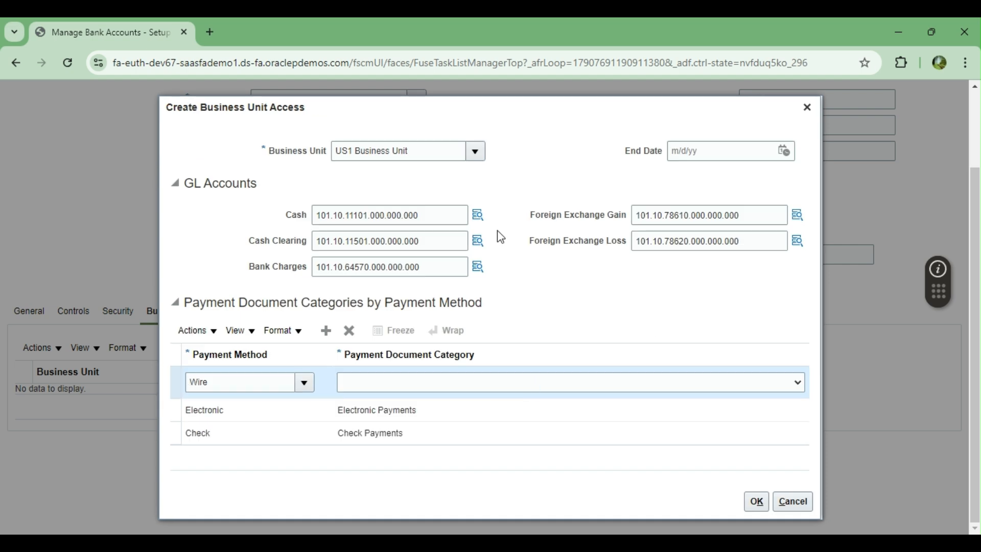
pyautogui.click(378, 364)
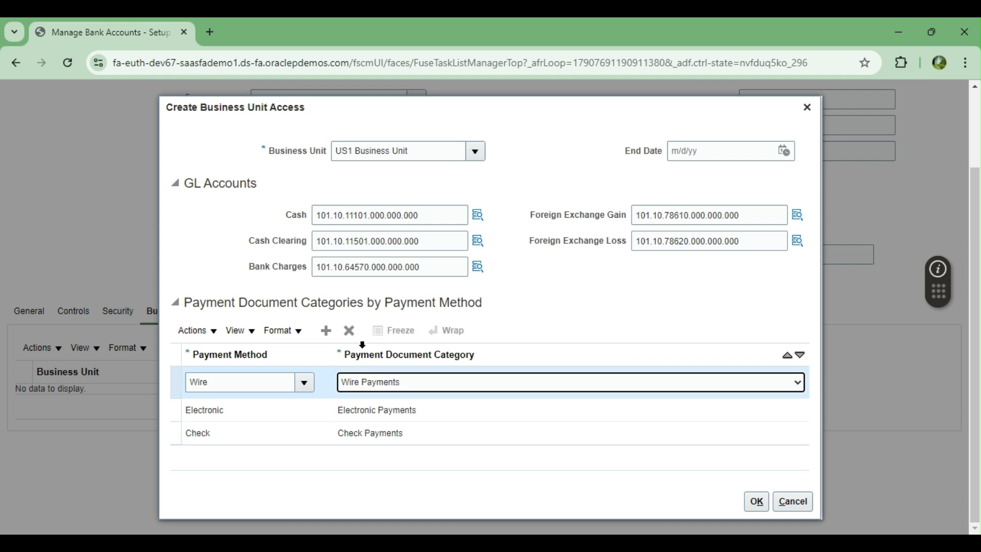
# Step: Add a Clearing payment method row and save the US1 Business Unit access
pyautogui.click(327, 332)
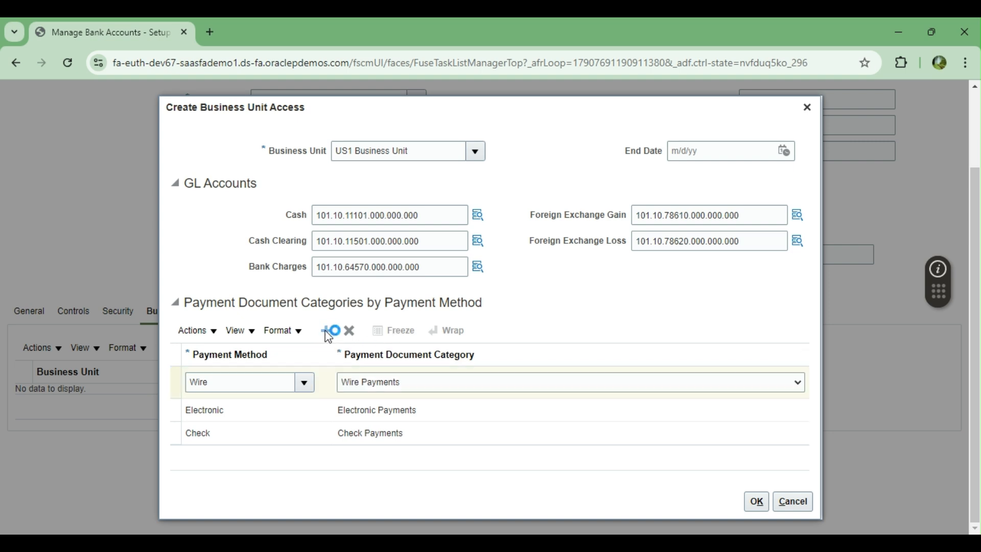
pyautogui.click(305, 372)
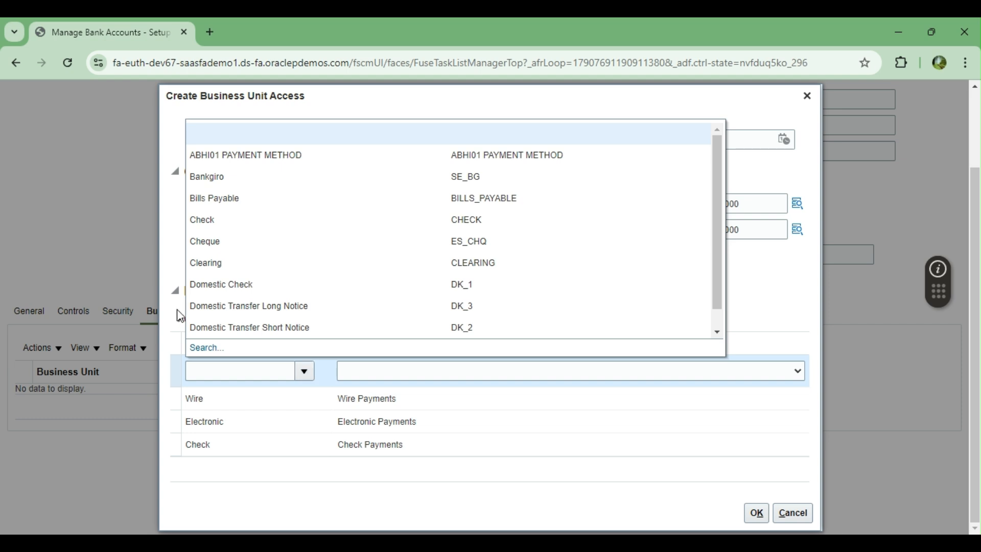
pyautogui.click(207, 349)
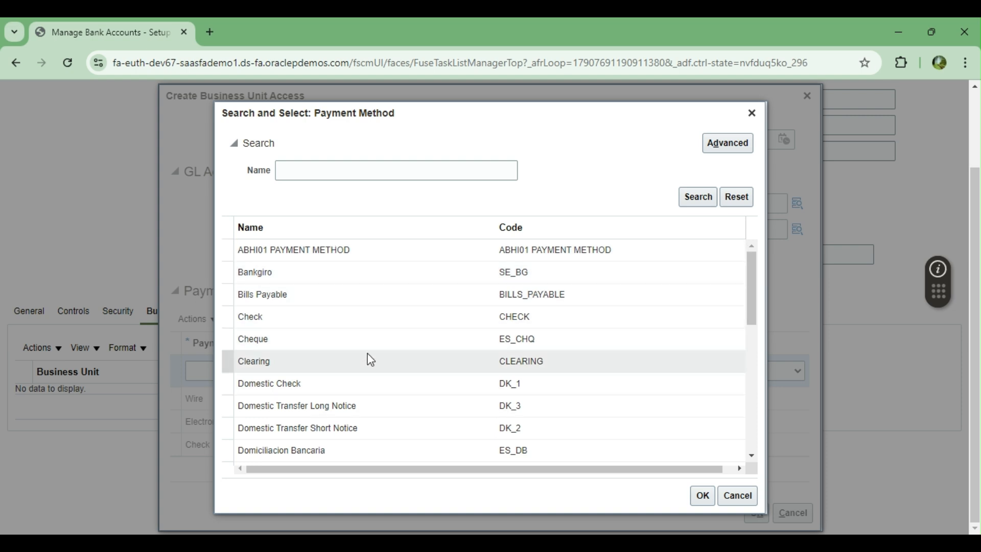
pyautogui.click(297, 362)
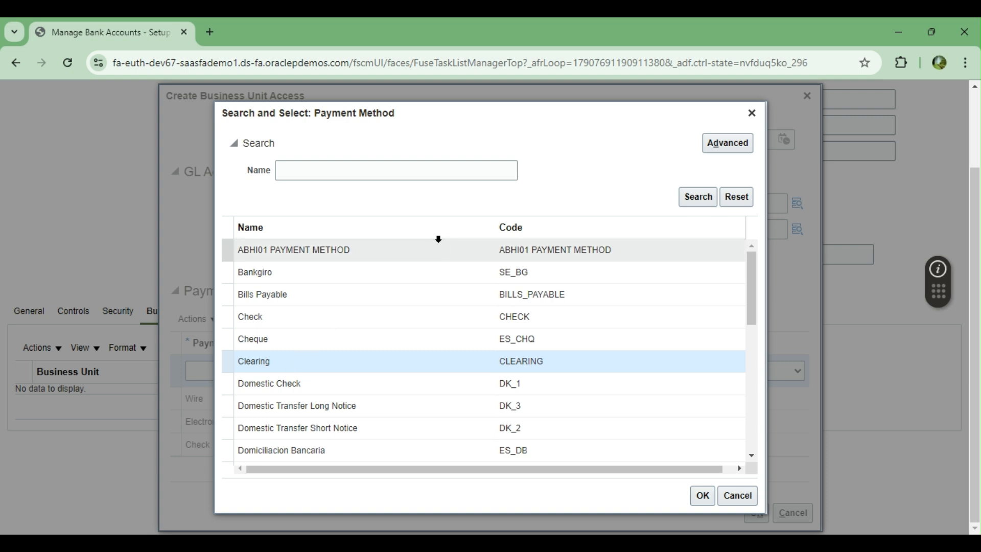
pyautogui.click(702, 496)
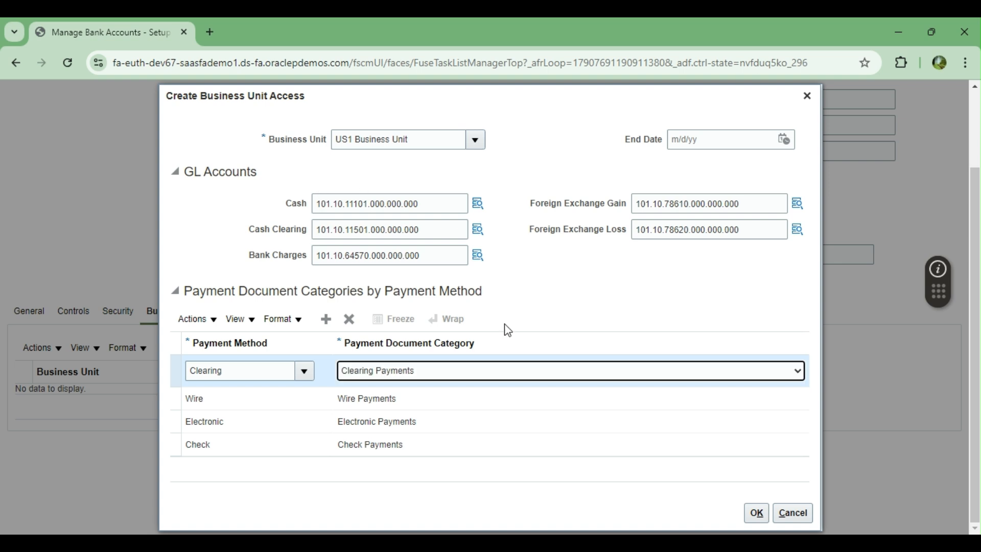
pyautogui.click(757, 514)
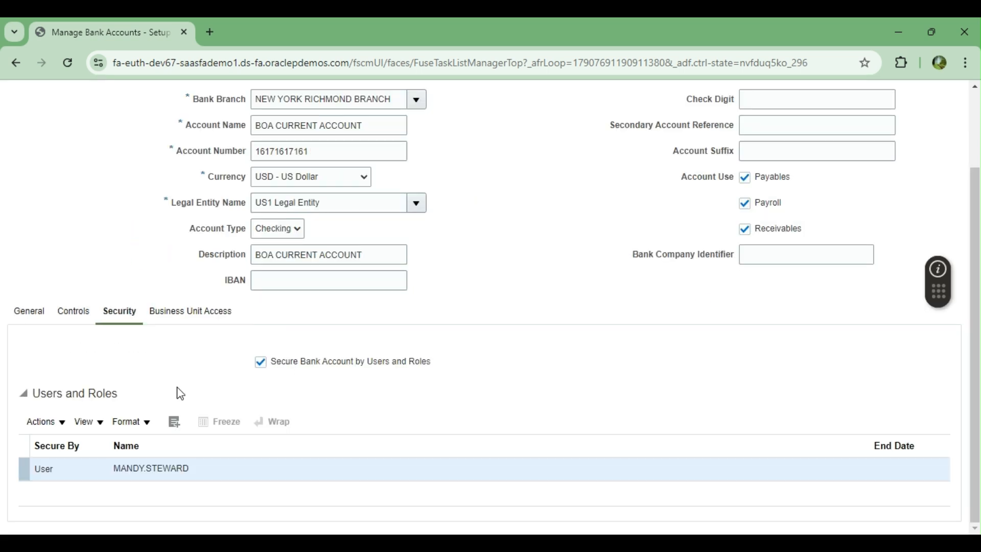
# Step: Search users by name %SAAS% and add both matching SAAS users to the account's security
pyautogui.click(174, 422)
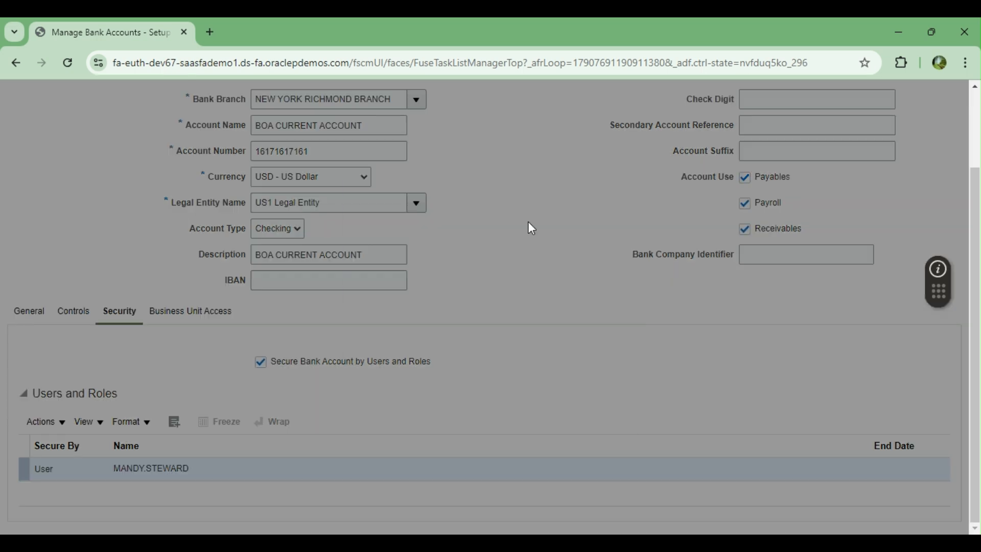
pyautogui.click(448, 296)
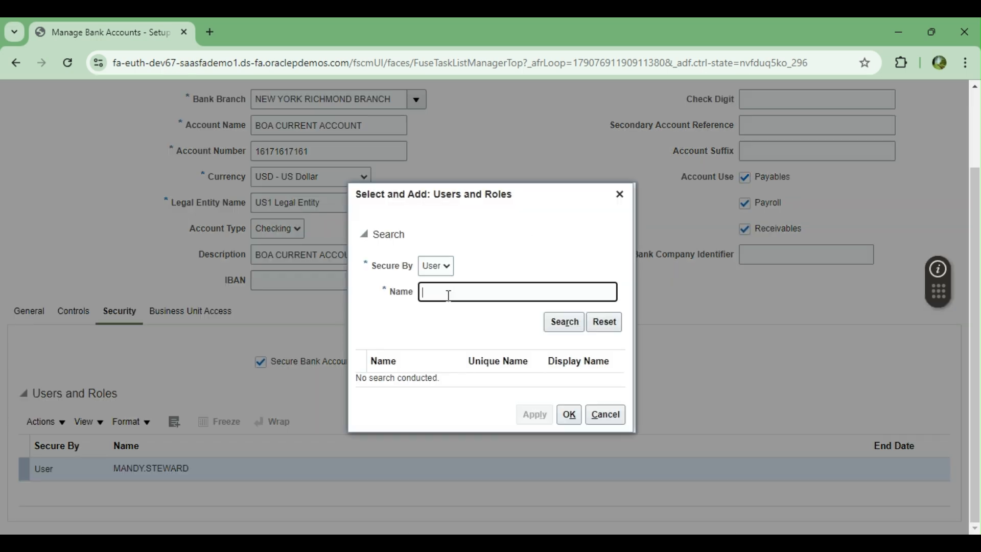
pyautogui.write('%%')
pyautogui.write('S')
pyautogui.write('AAS%')
pyautogui.click(558, 326)
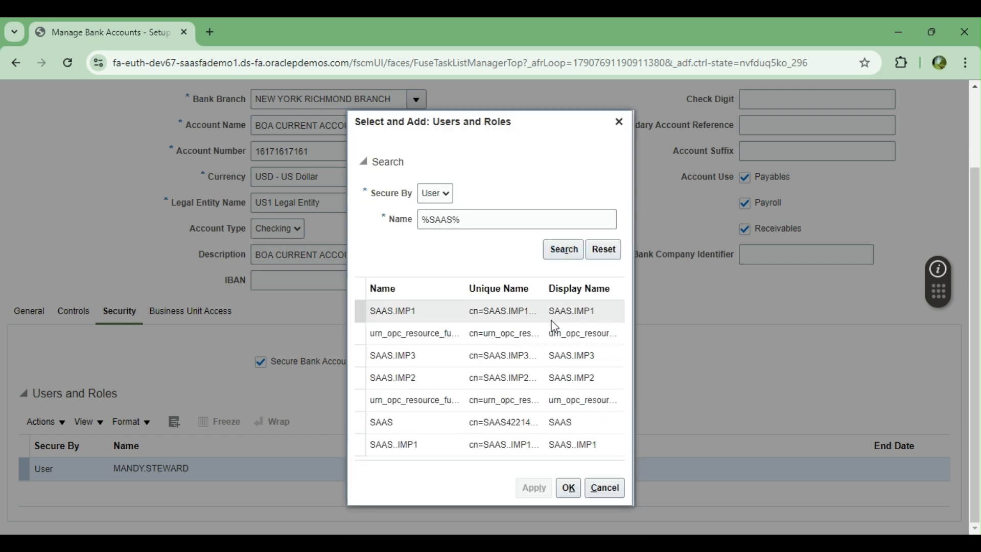
pyautogui.click(393, 312)
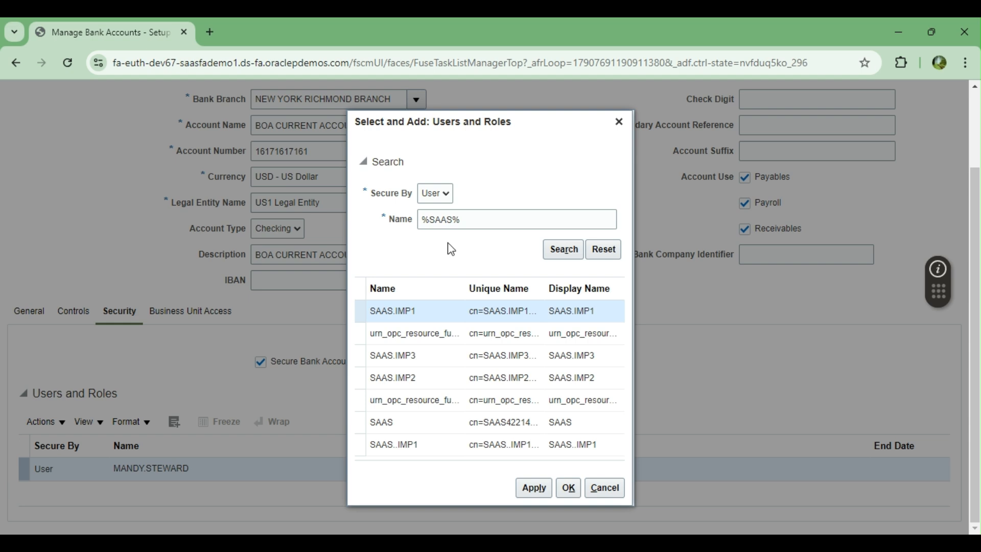
pyautogui.click(534, 489)
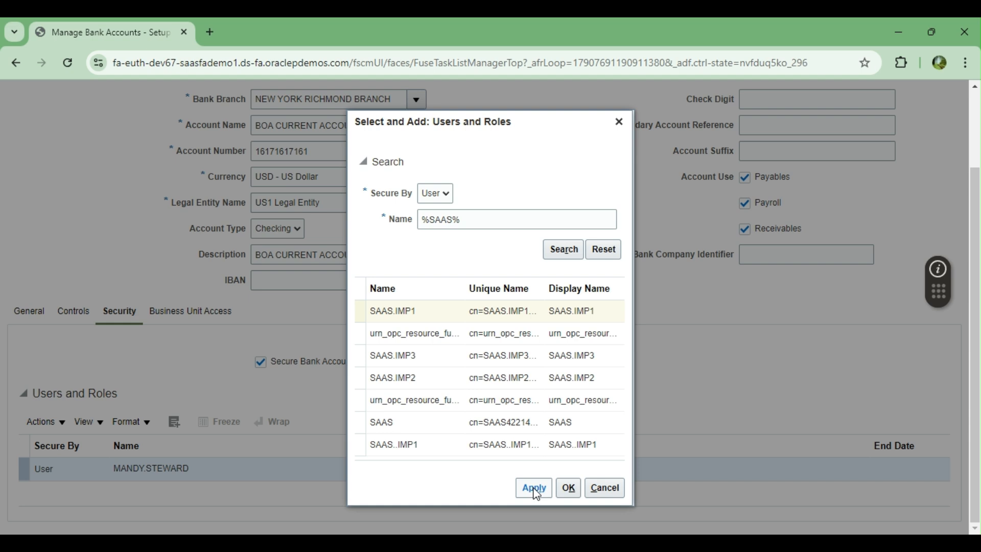
pyautogui.click(399, 432)
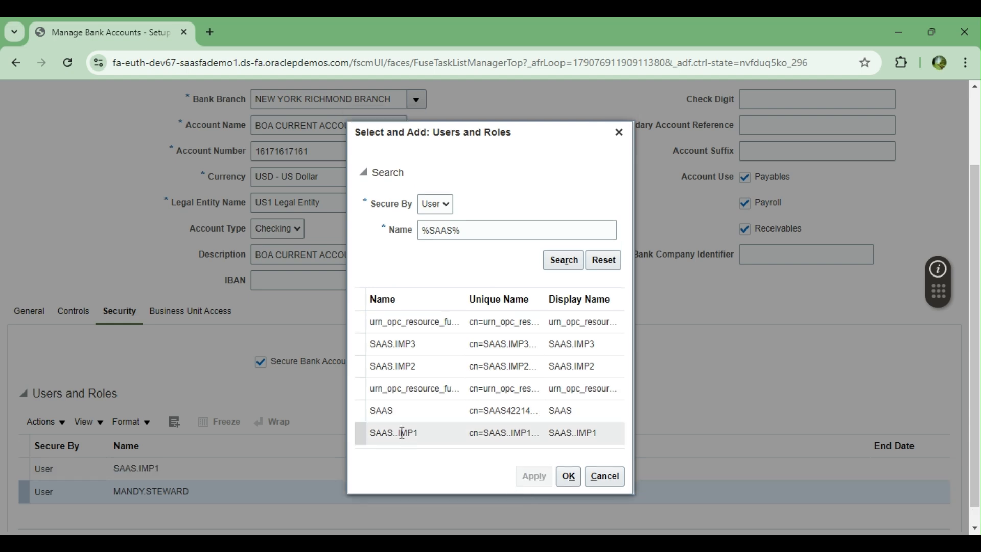
pyautogui.click(535, 478)
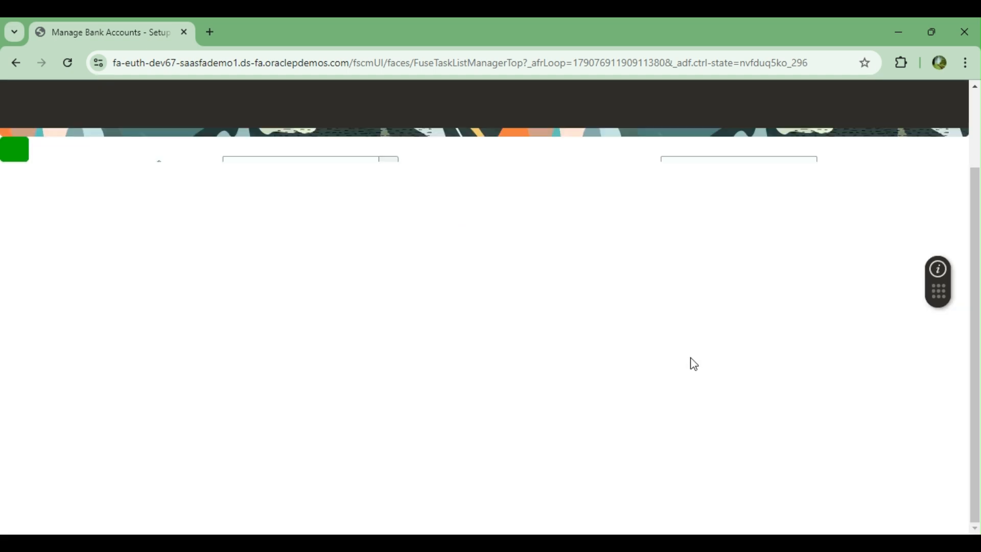
# Step: Reload the page, then save and close BOA CURRENT ACCOUNT and acknowledge the confirmation
pyautogui.click(67, 62)
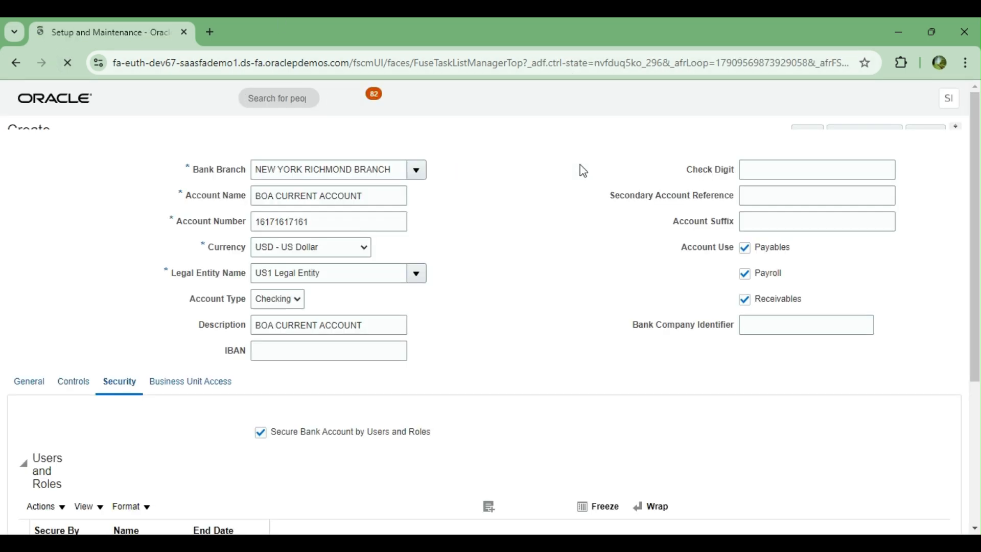
pyautogui.scroll(-3, 548, 248)
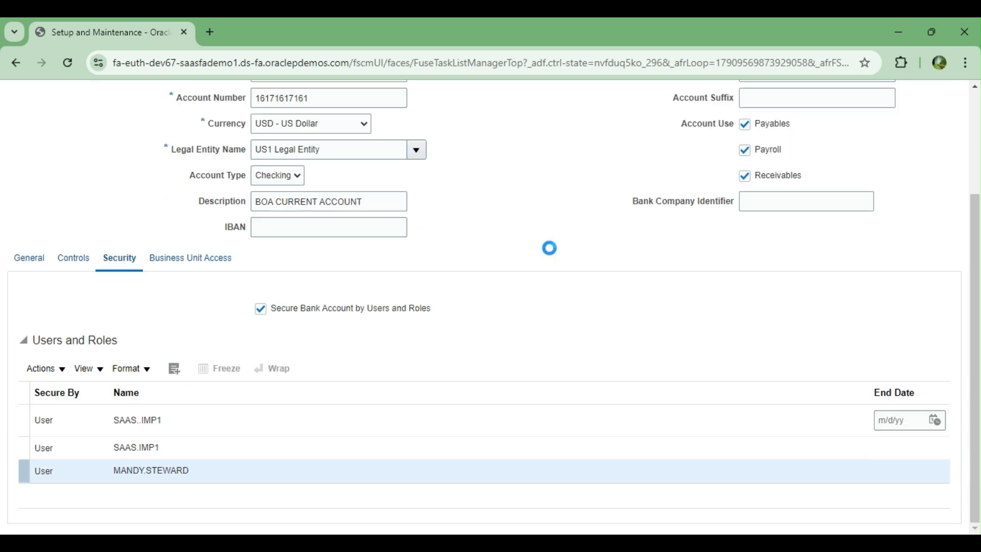
pyautogui.scroll(3, 550, 248)
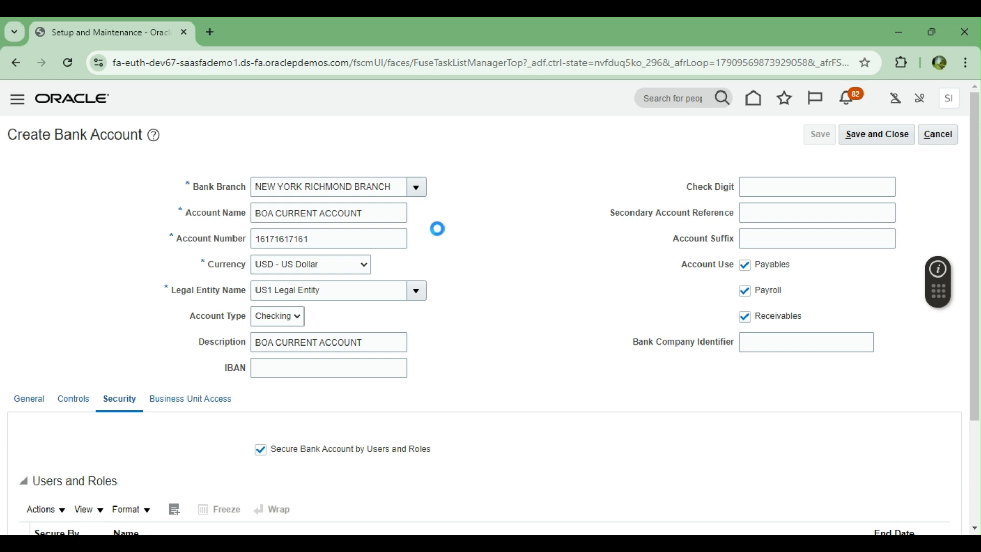
pyautogui.click(525, 219)
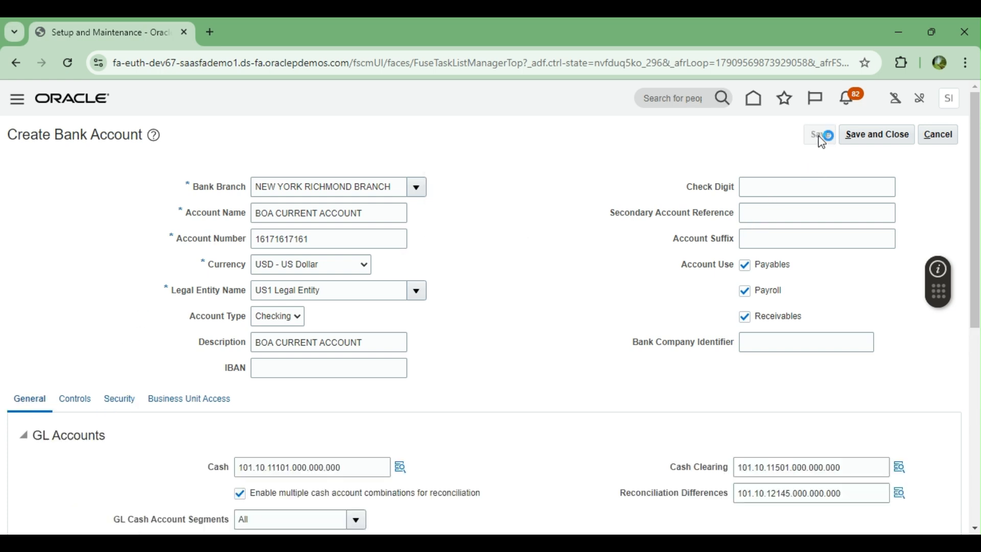
pyautogui.click(875, 135)
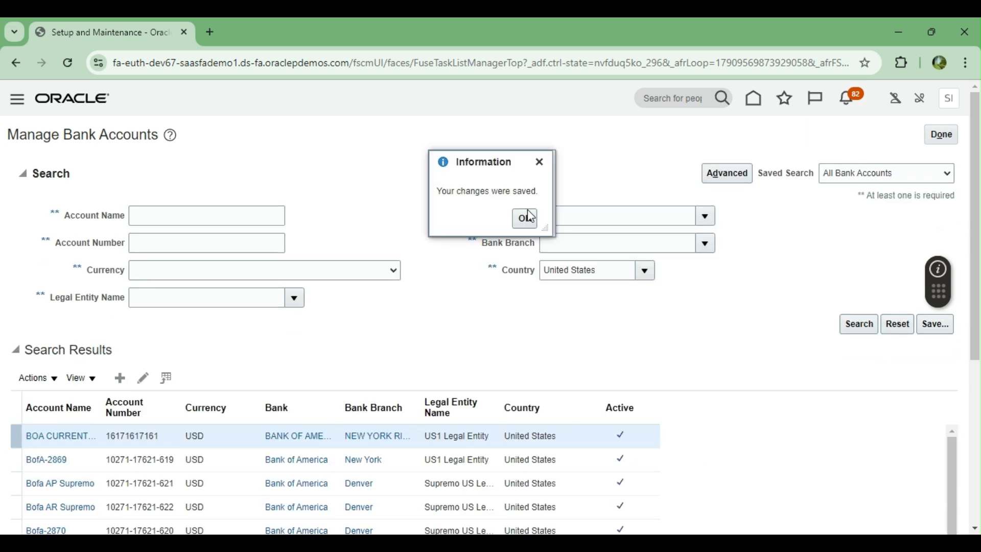
pyautogui.click(525, 219)
# Step: Search bank accounts by the name 'BOA' to locate BOA CURRENT ACCOUNT
pyautogui.click(158, 215)
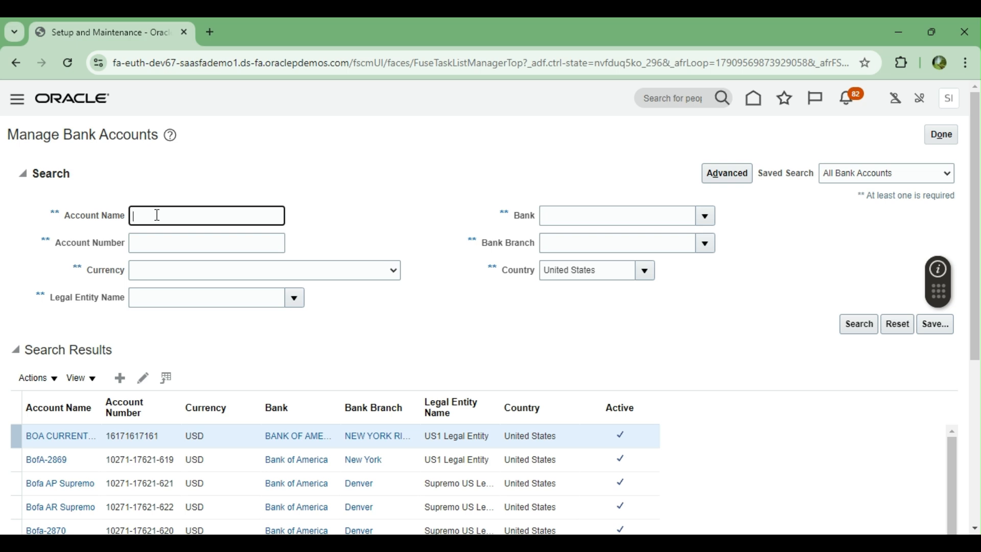
pyautogui.write('BOA')
pyautogui.click(859, 323)
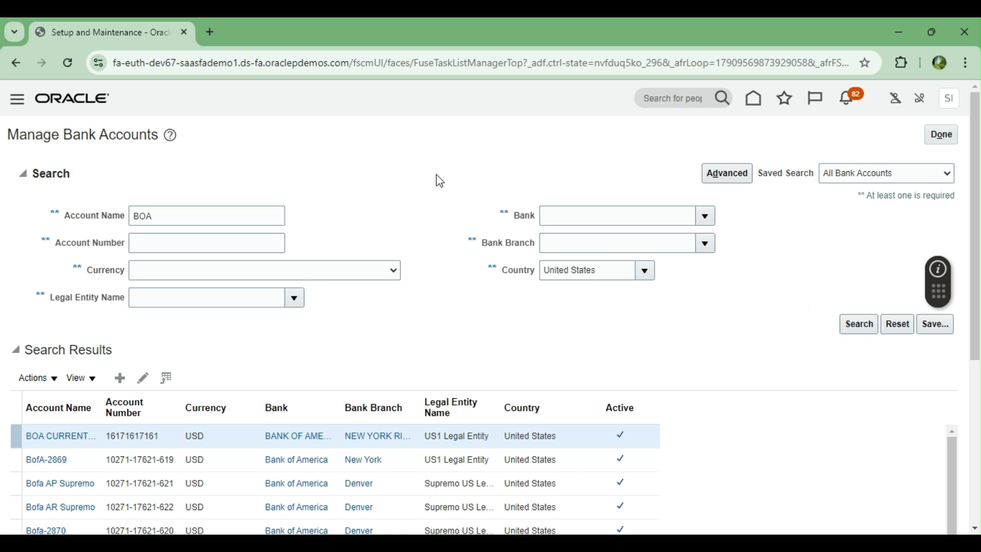
pyautogui.scroll(-1, 443, 201)
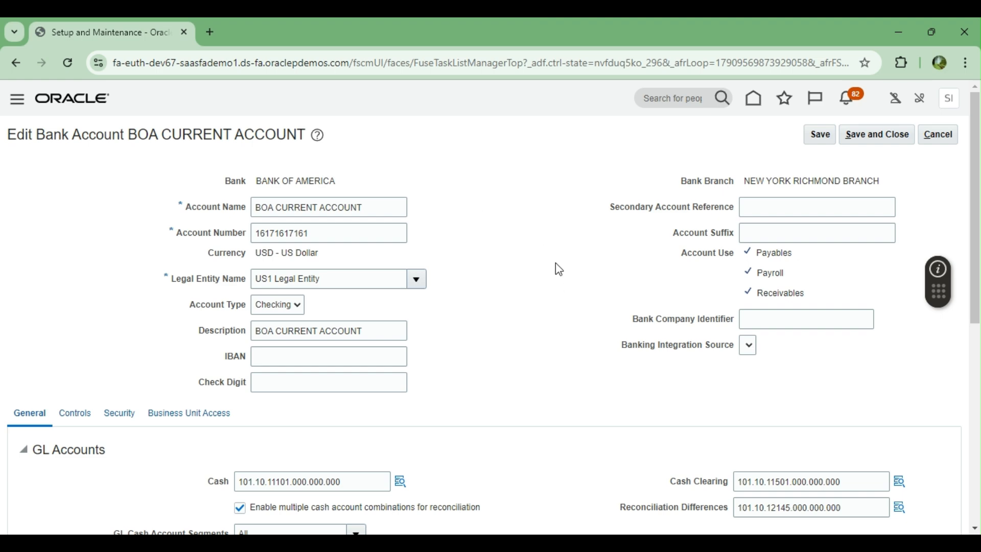
pyautogui.scroll(-6, 556, 266)
pyautogui.scroll(-1, 558, 245)
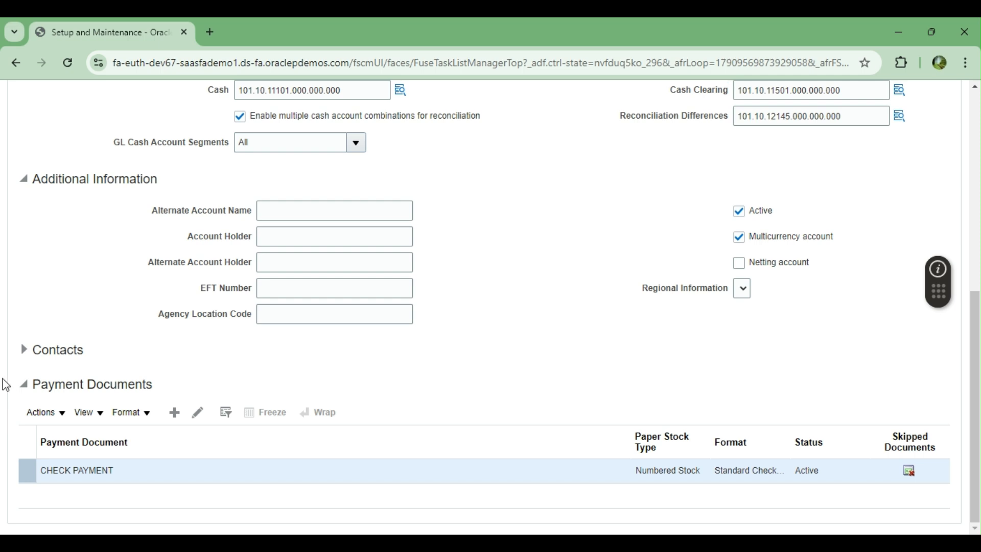
# Step: Expand and collapse the account's Contacts section to review it
pyautogui.click(23, 352)
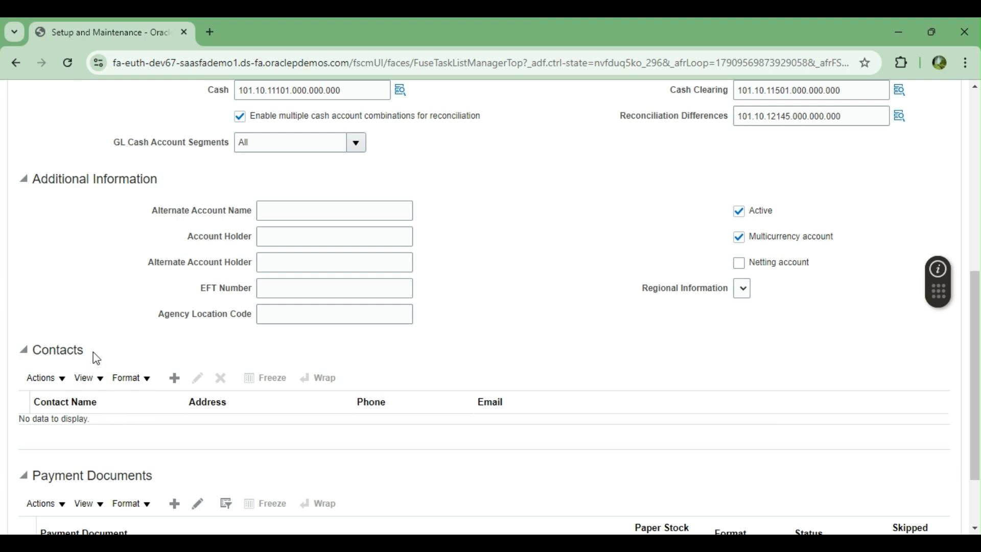
pyautogui.click(24, 351)
pyautogui.scroll(4, 685, 311)
pyautogui.scroll(3, 651, 348)
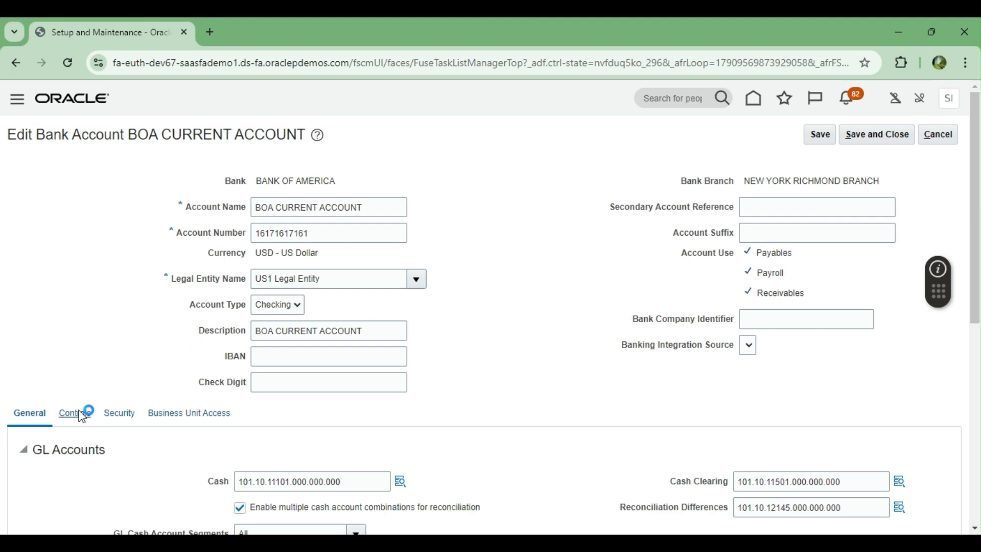
pyautogui.scroll(-4, 100, 293)
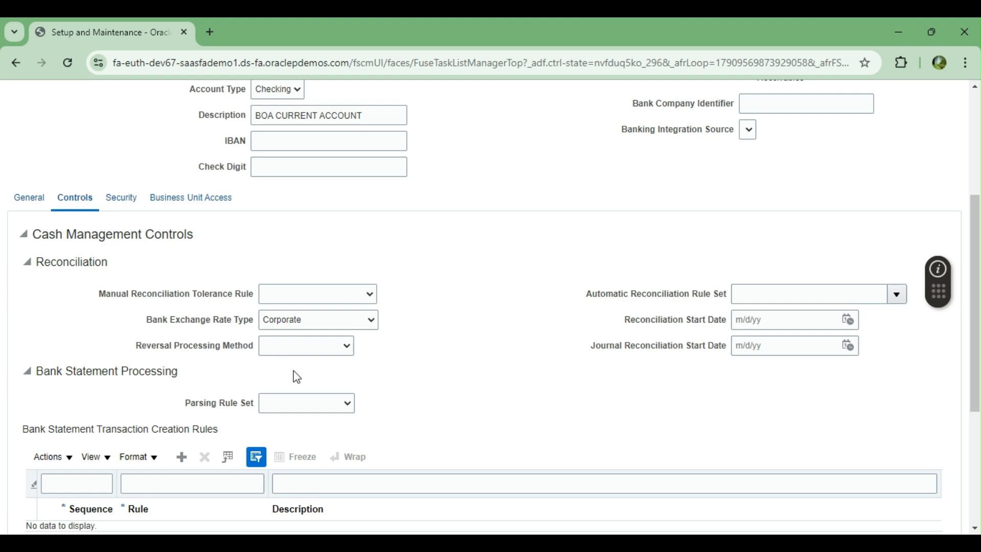
pyautogui.scroll(-5, 293, 371)
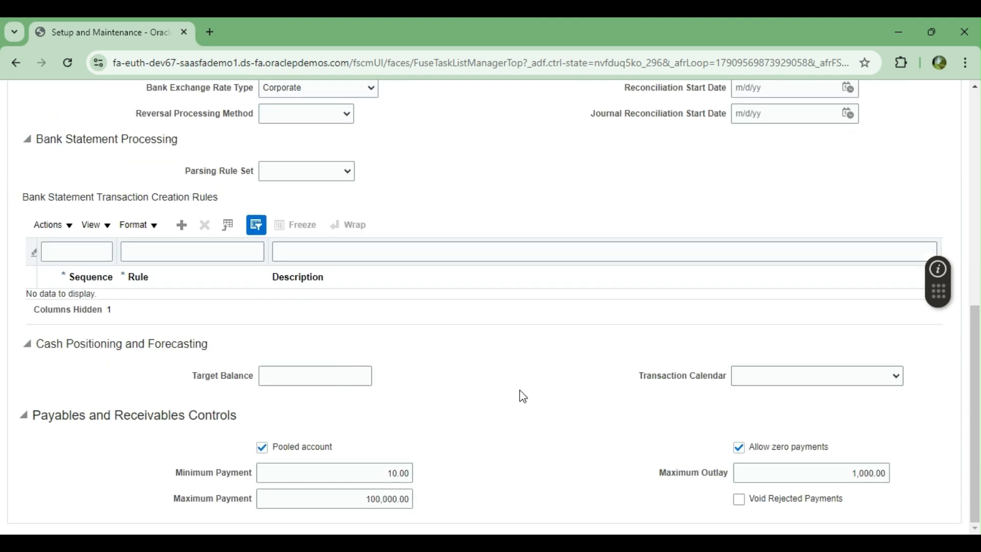
pyautogui.scroll(7, 523, 396)
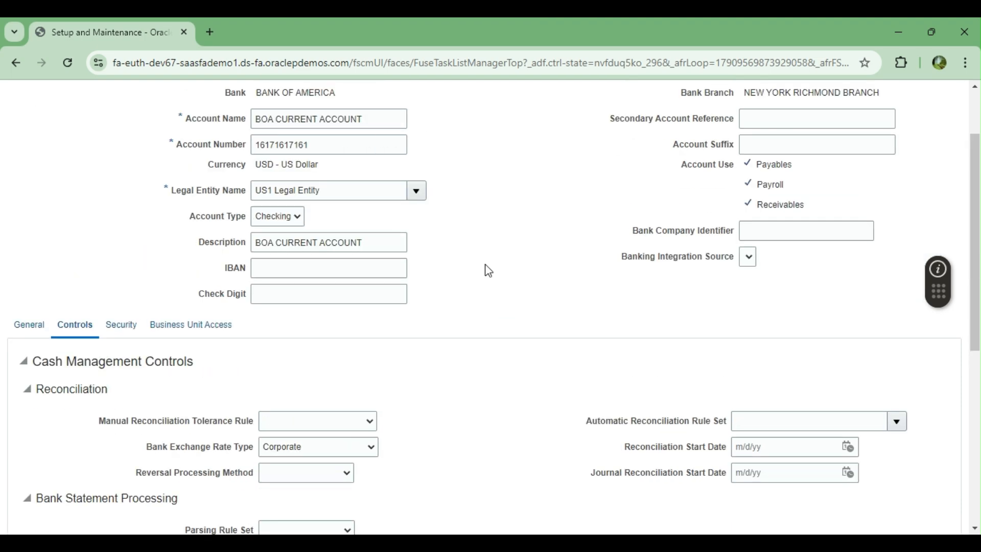
# Step: Review the Security and Business Unit Access tabs, then save and close the account
pyautogui.click(131, 327)
pyautogui.scroll(-1, 531, 342)
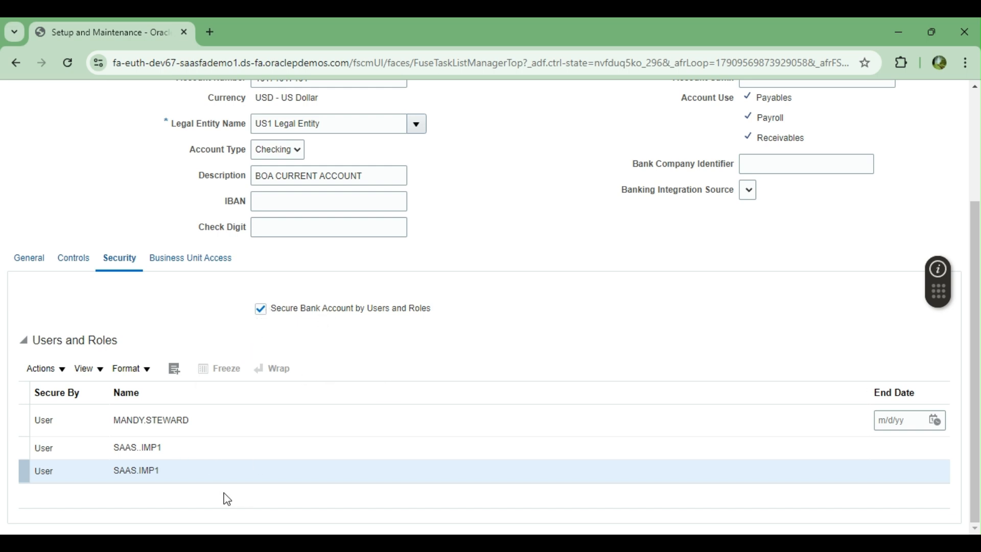
pyautogui.scroll(1, 321, 392)
pyautogui.click(164, 331)
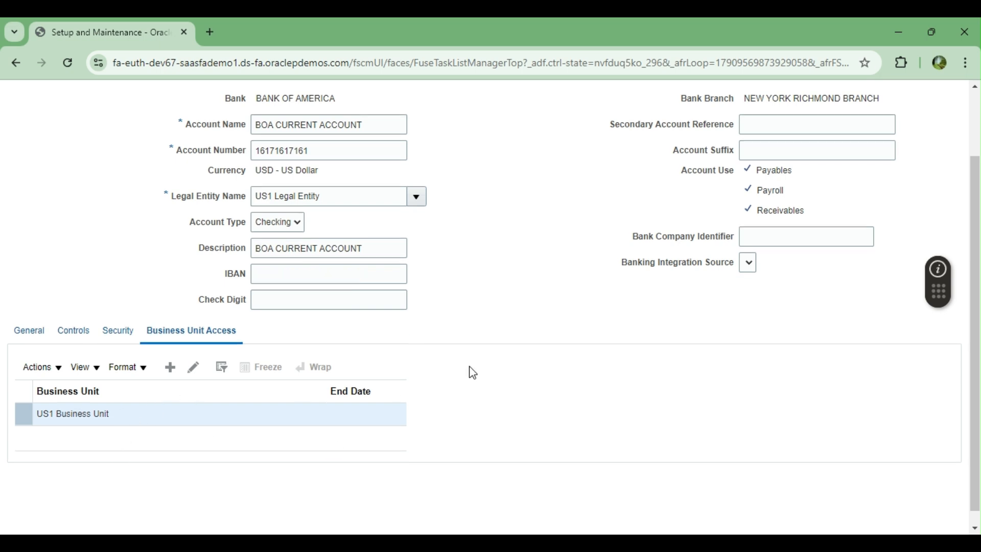
pyautogui.scroll(1, 468, 371)
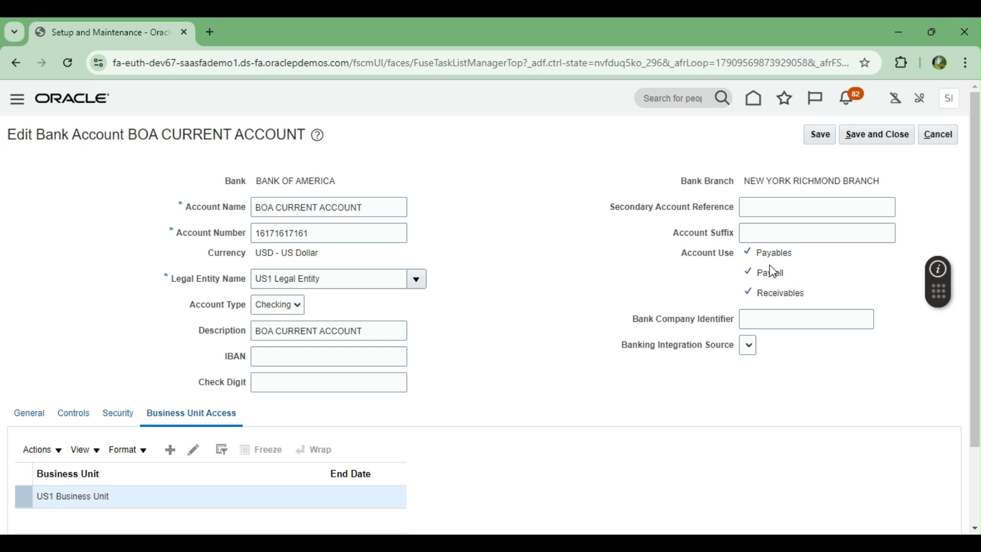
pyautogui.click(29, 413)
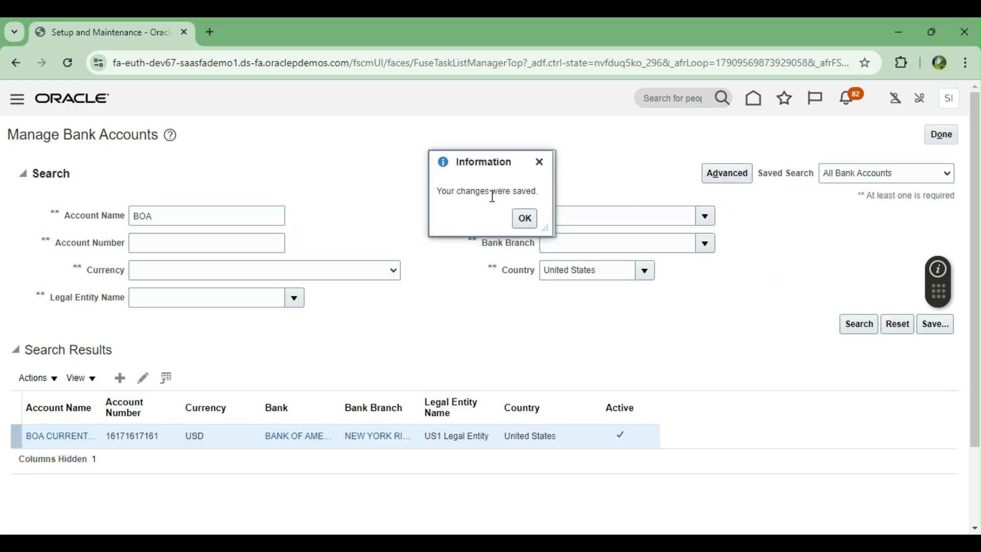
# Step: Close bank account management and open the Payables Invoices workbench from Home
pyautogui.click(527, 216)
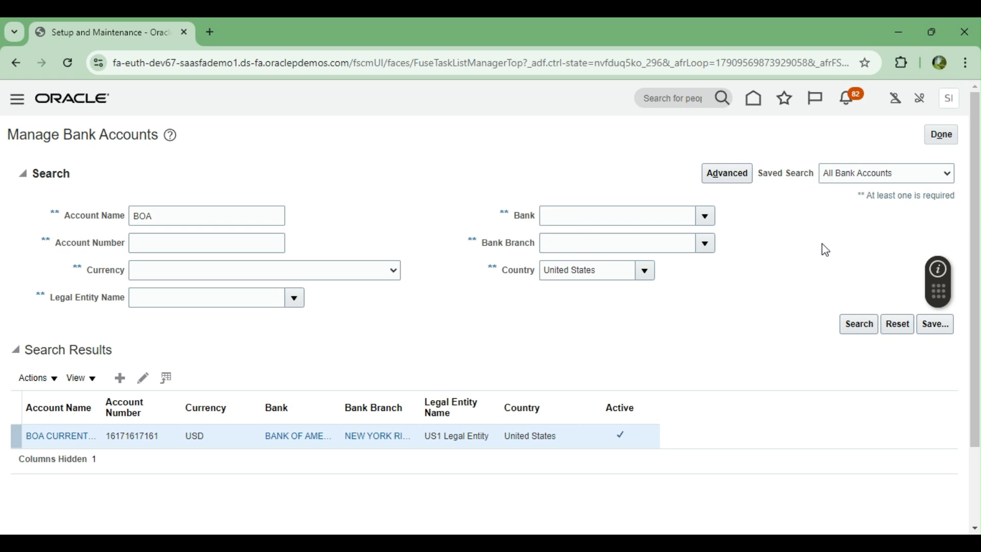
pyautogui.click(951, 135)
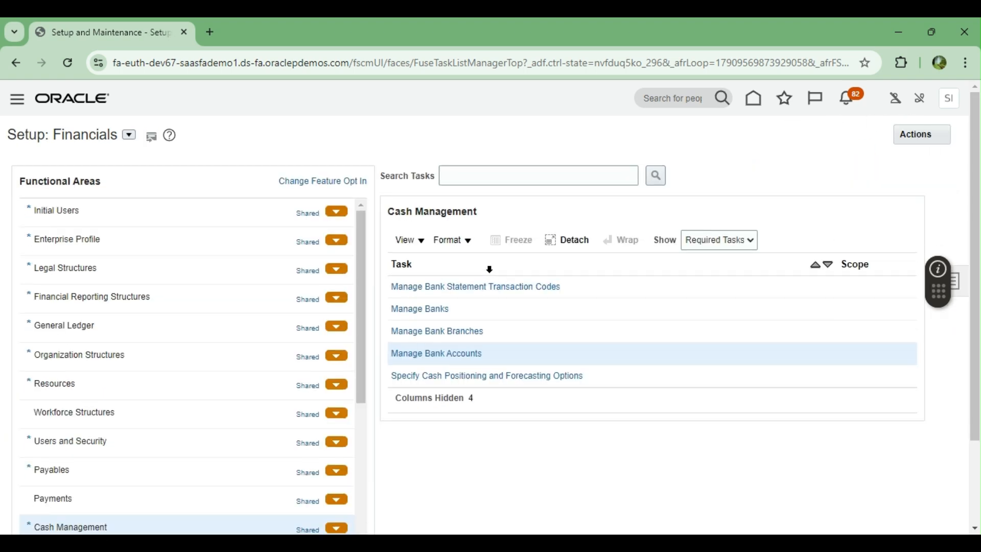
pyautogui.click(432, 360)
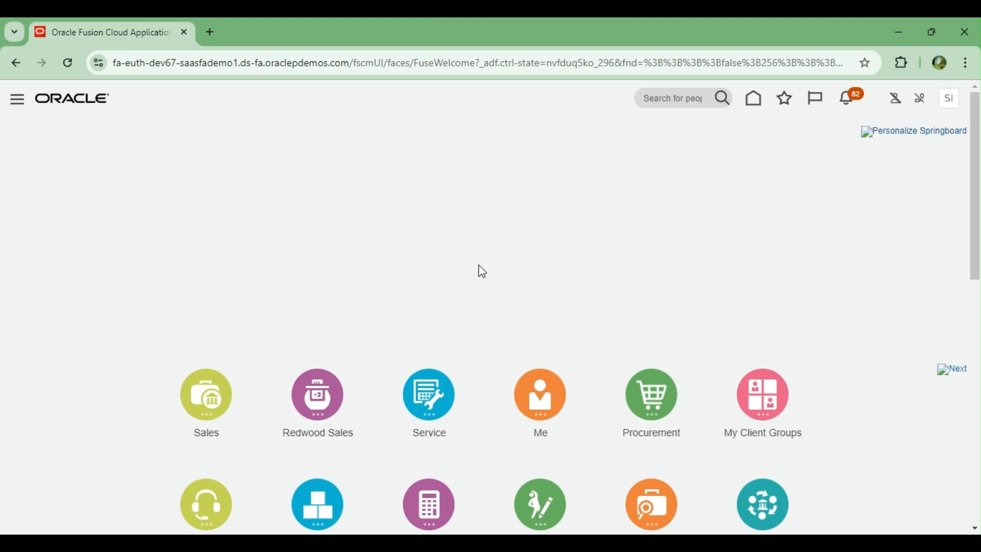
pyautogui.scroll(-3, 774, 281)
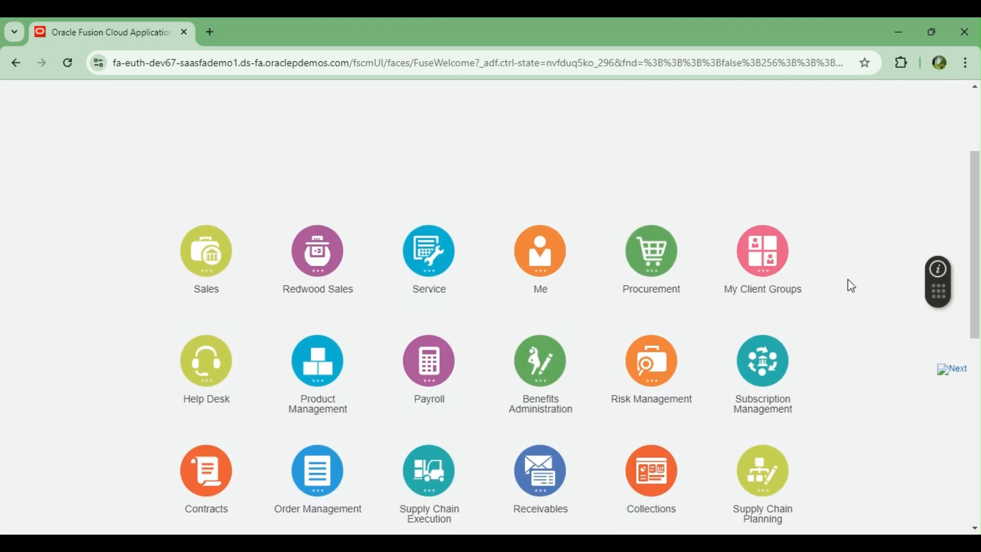
pyautogui.scroll(-3, 855, 284)
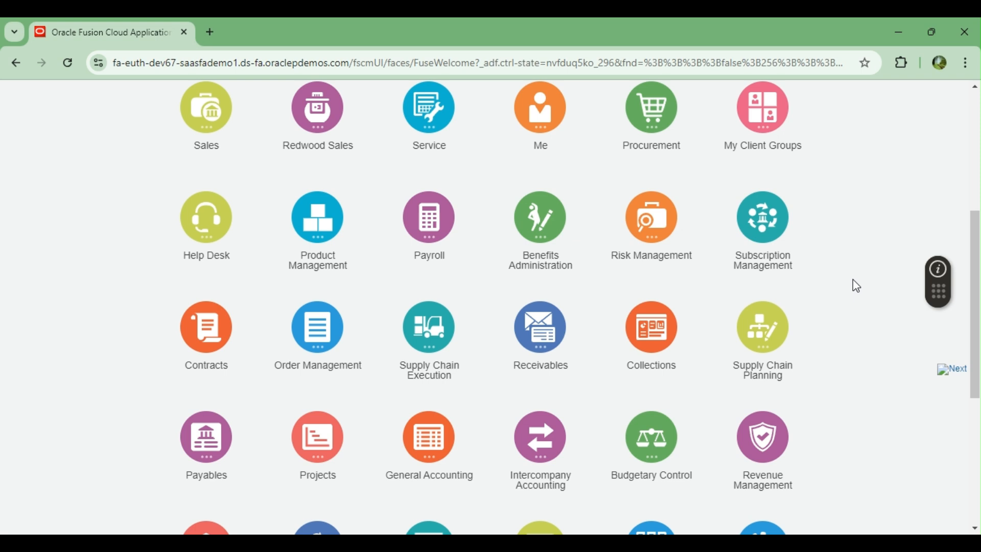
pyautogui.scroll(-2, 853, 280)
pyautogui.click(227, 380)
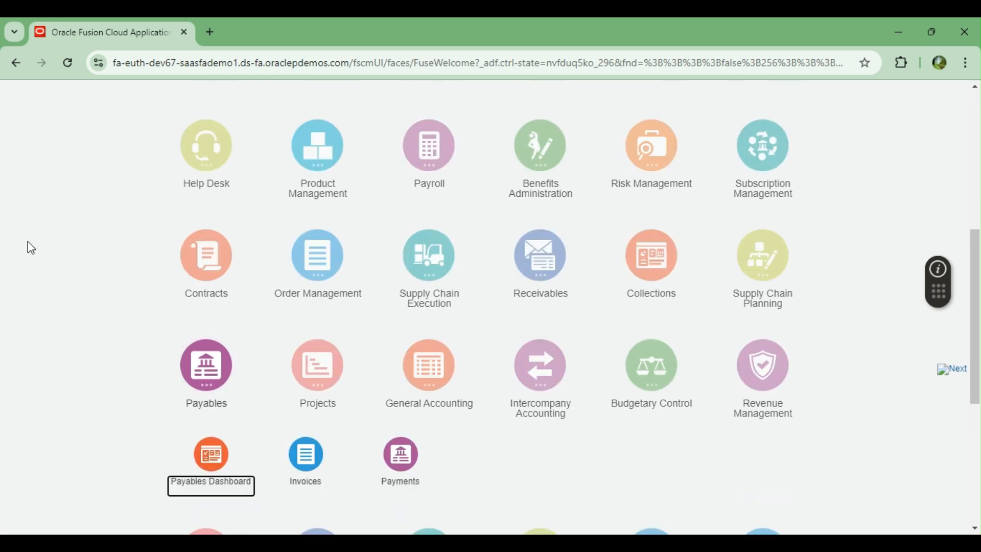
pyautogui.click(305, 385)
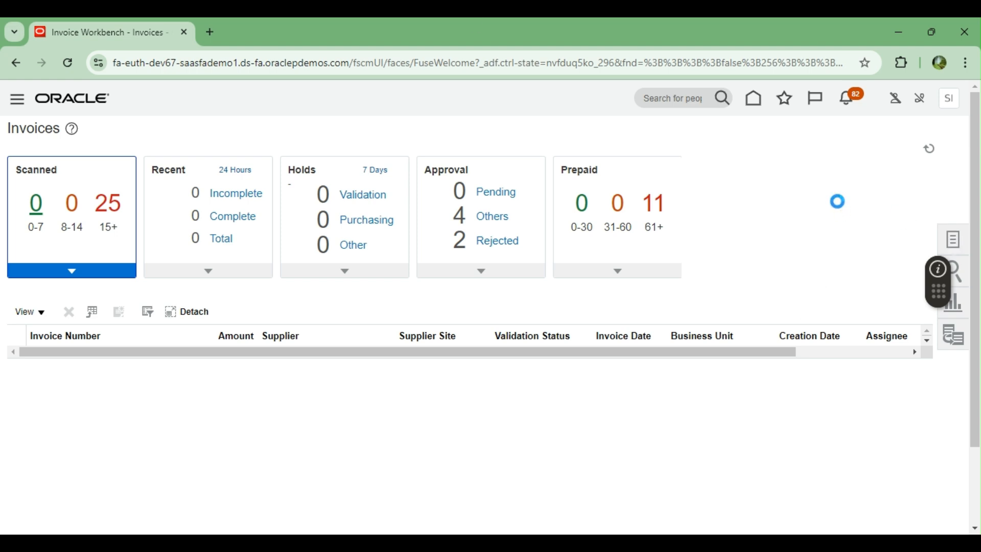
# Step: Abandon a started Create Invoice and go to Manage Invoices via the Tasks panel
pyautogui.click(869, 149)
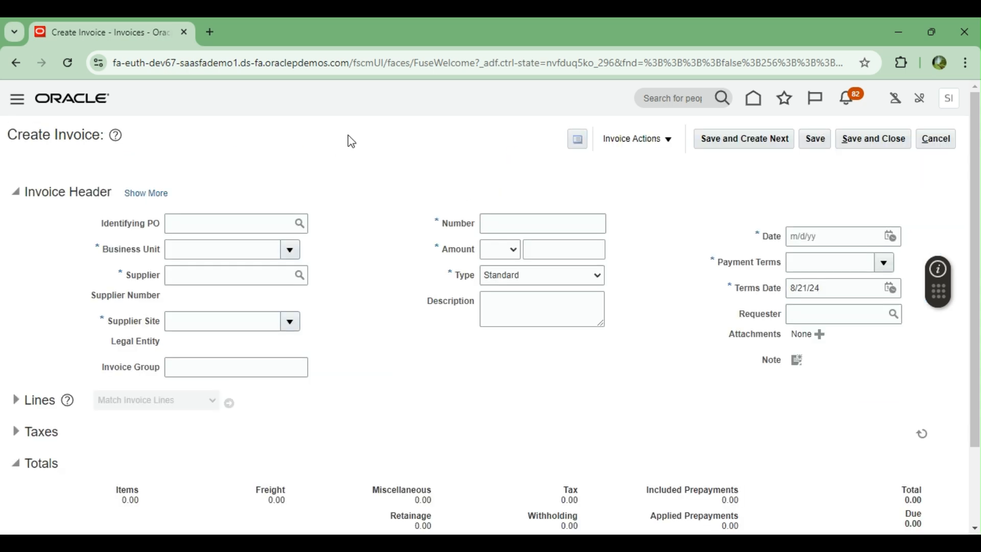
pyautogui.click(292, 248)
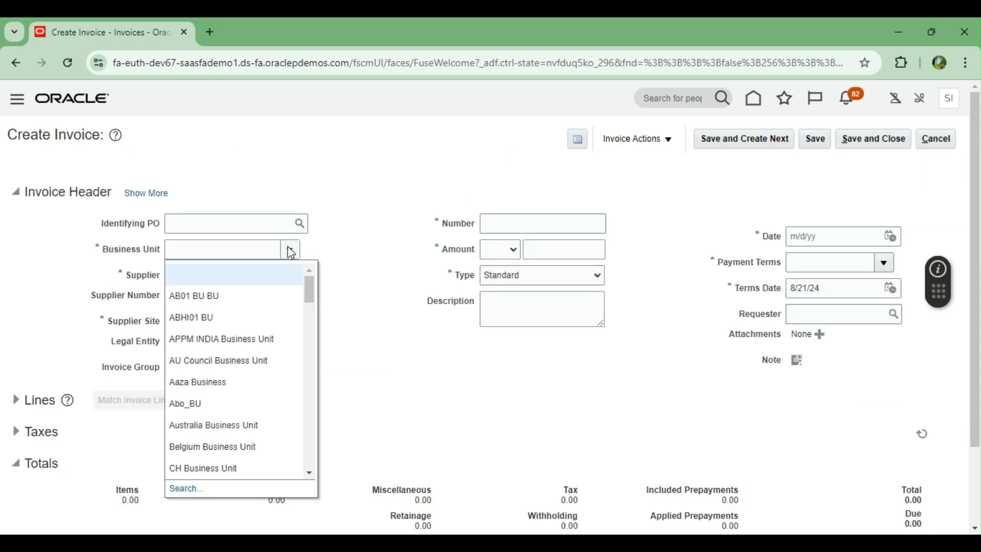
pyautogui.click(370, 328)
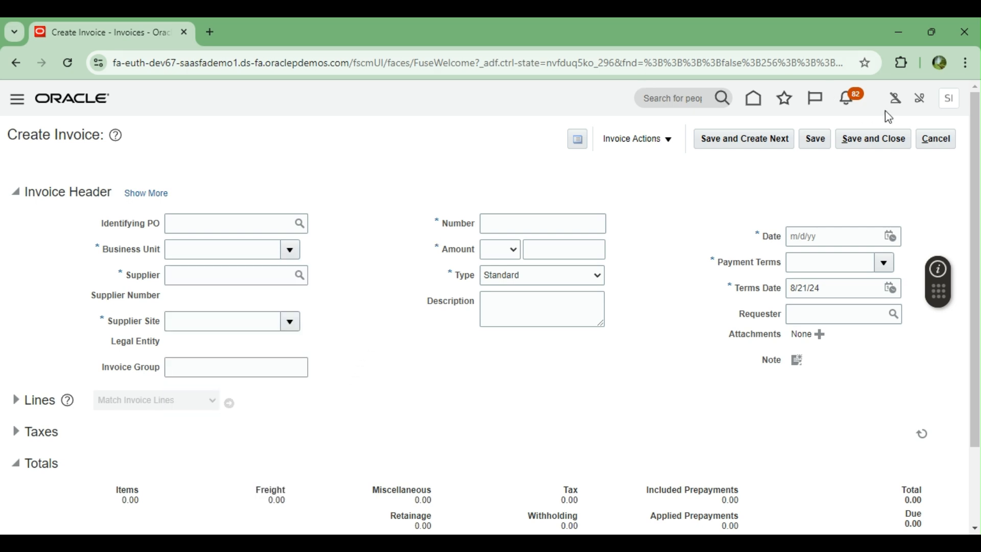
pyautogui.click(942, 148)
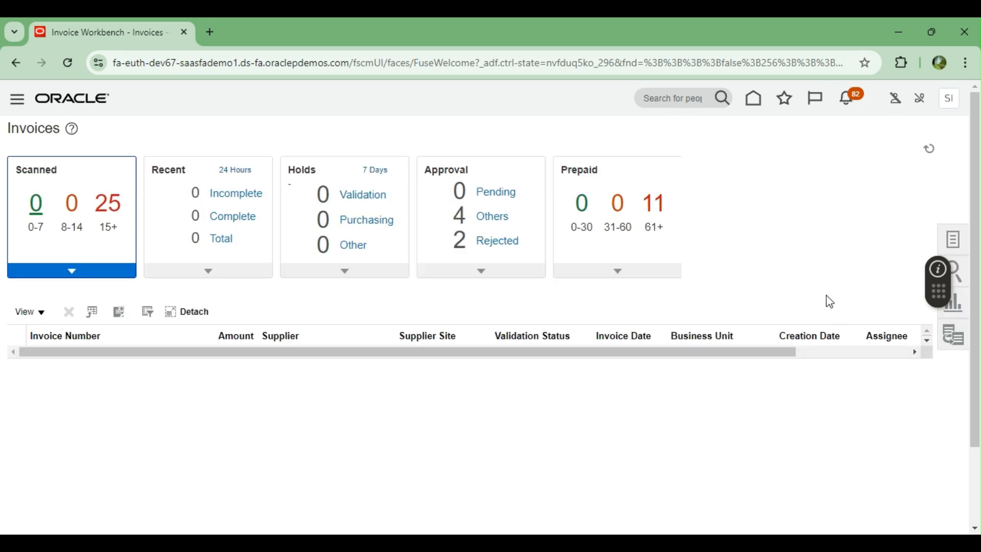
pyautogui.click(953, 239)
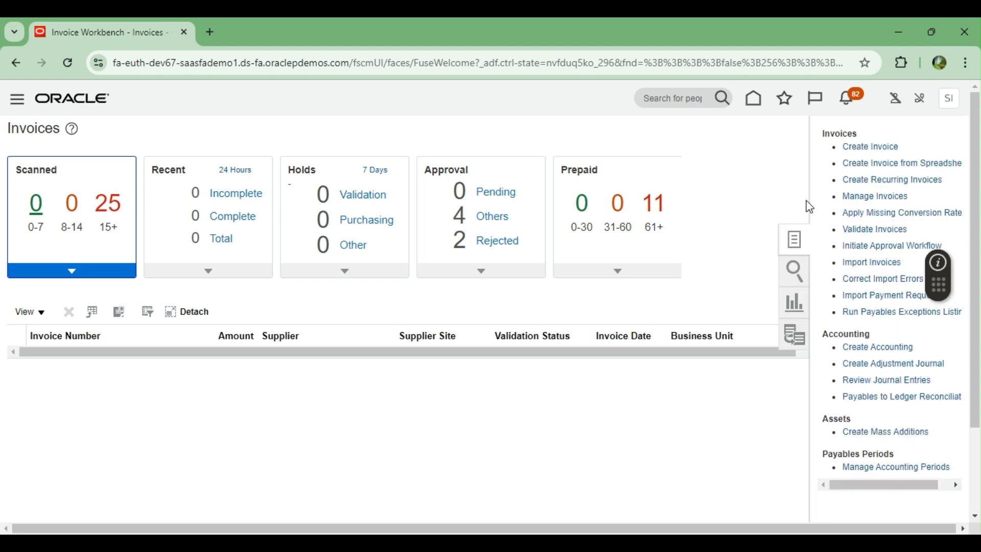
pyautogui.click(868, 197)
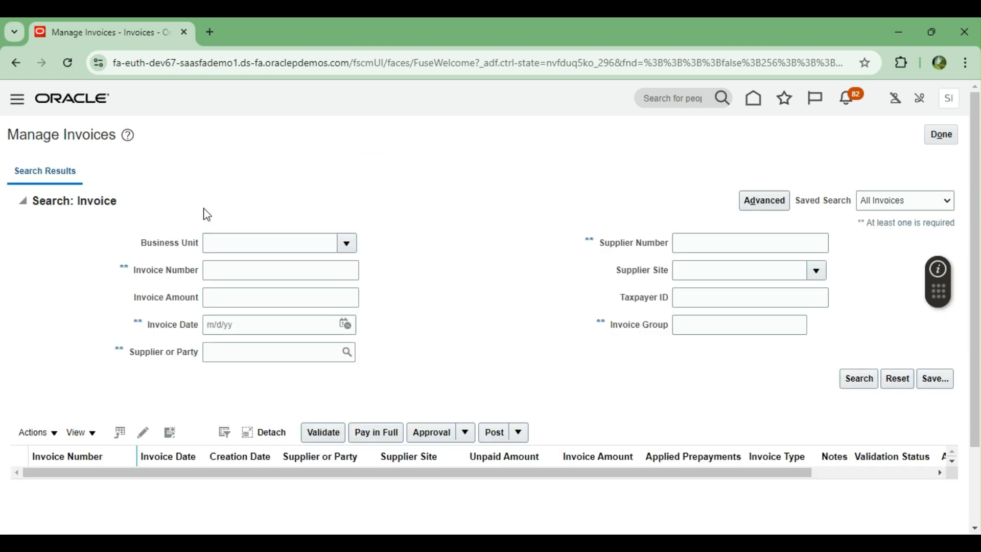
# Step: Set the invoice search's business unit filter to US1 Business Unit
pyautogui.click(346, 245)
pyautogui.click(217, 482)
pyautogui.click(440, 278)
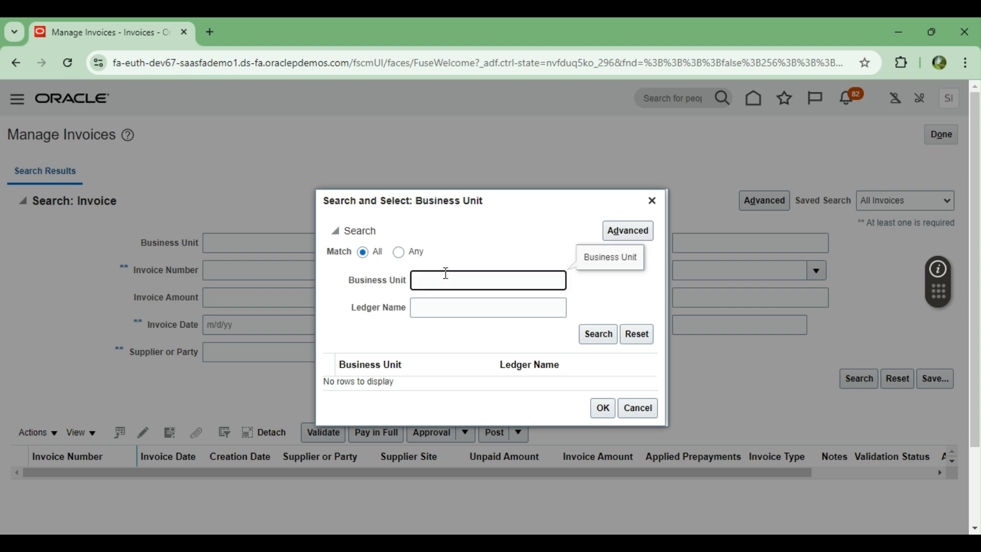
pyautogui.click(599, 334)
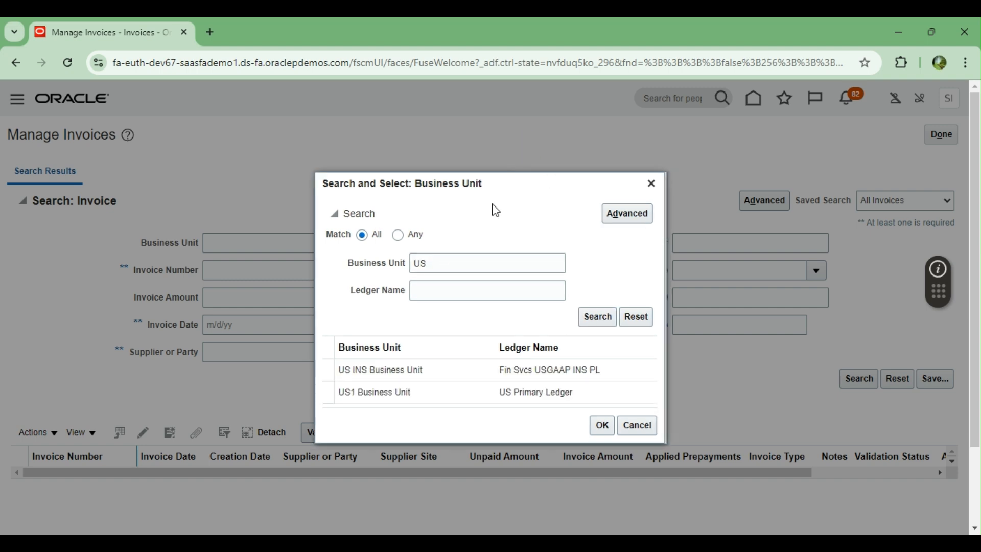
pyautogui.click(397, 392)
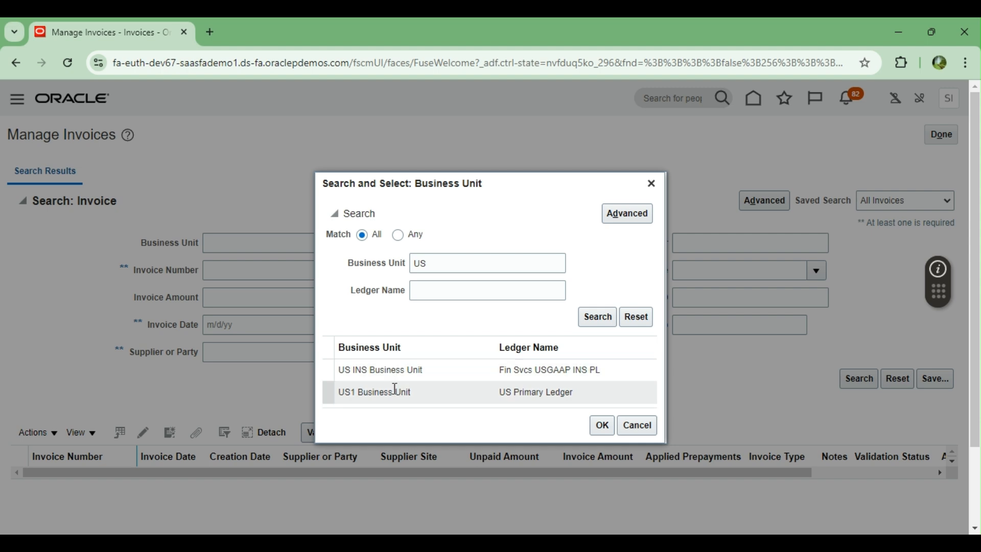
pyautogui.click(602, 424)
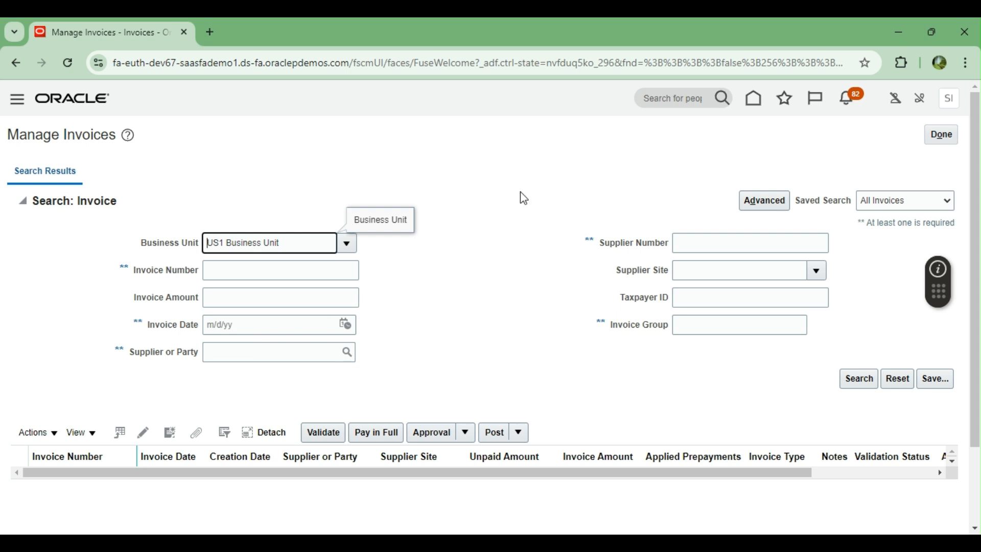
# Step: Search invoices with invoice date on or after 8/1/24, accepting the warning
pyautogui.scroll(-1, 433, 237)
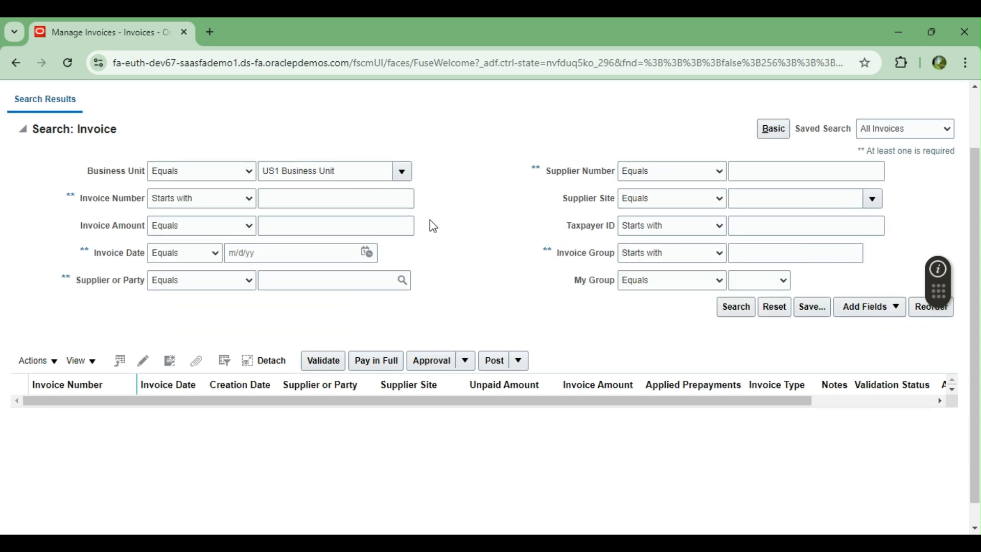
pyautogui.click(183, 257)
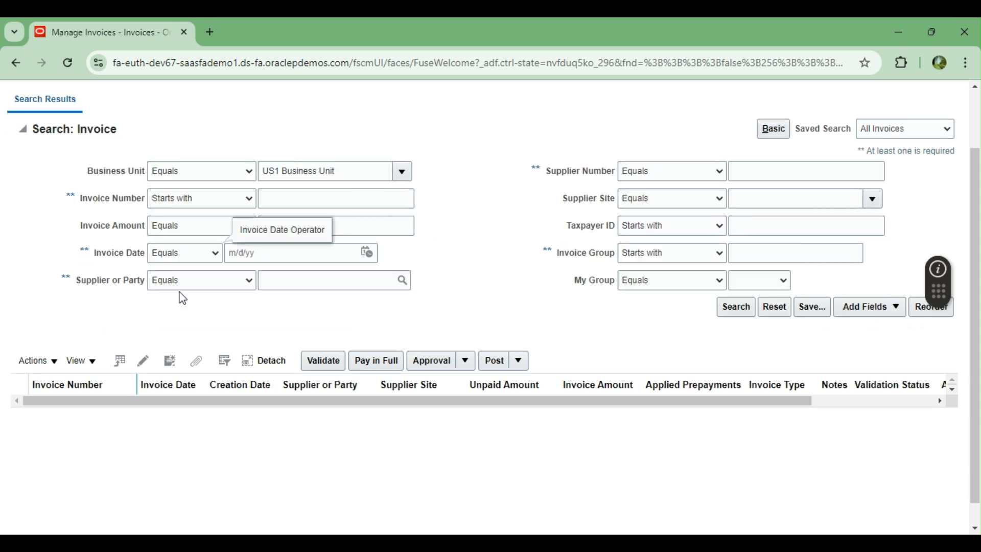
pyautogui.click(175, 329)
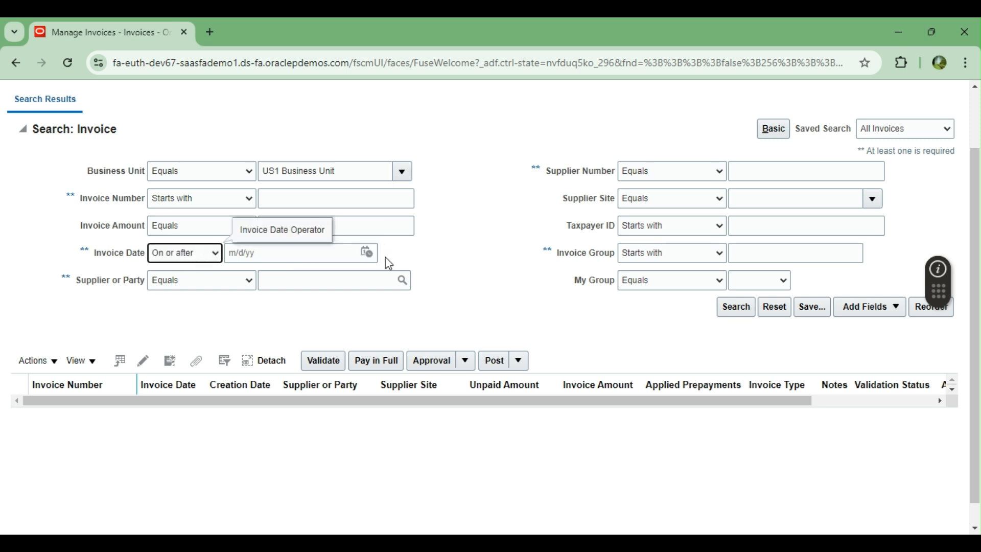
pyautogui.click(368, 253)
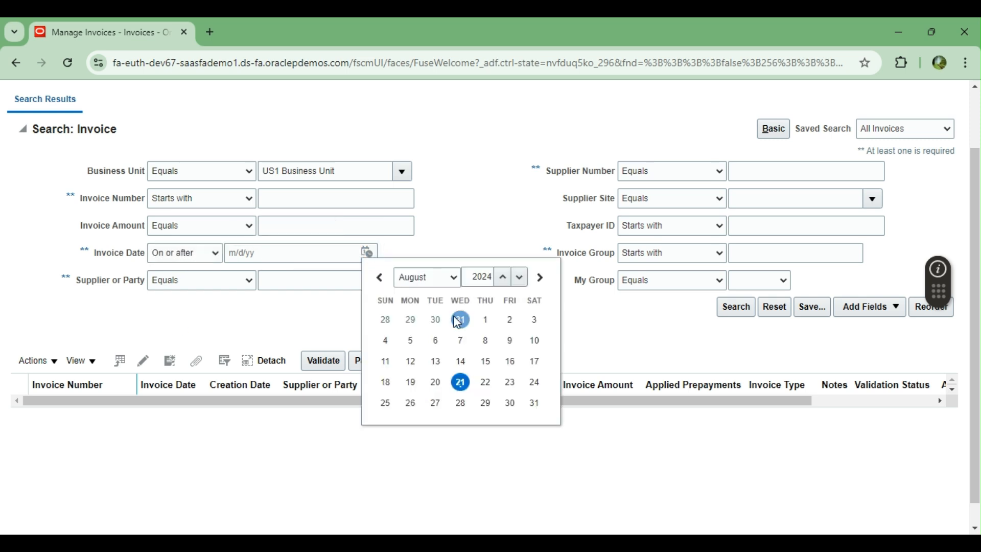
pyautogui.click(485, 320)
pyautogui.click(736, 307)
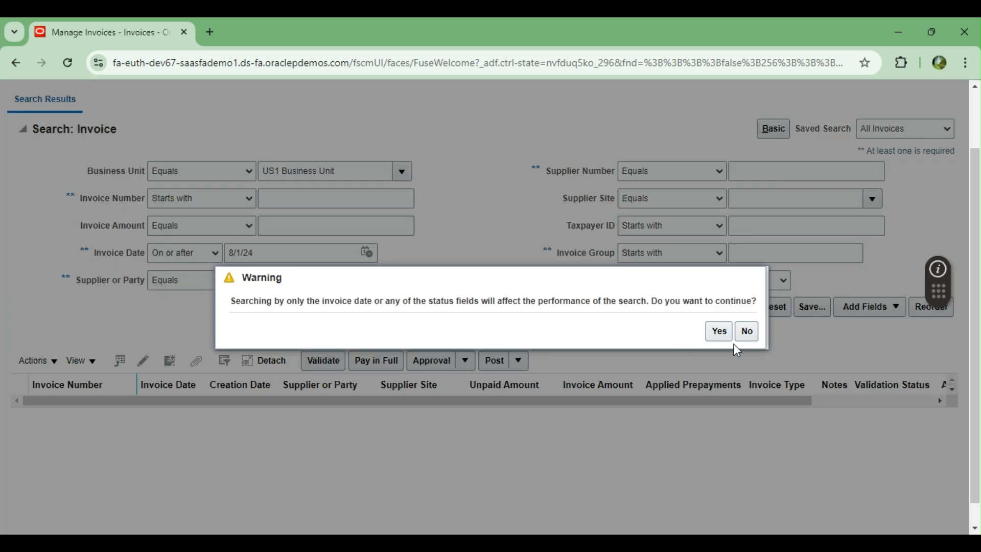
pyautogui.click(718, 331)
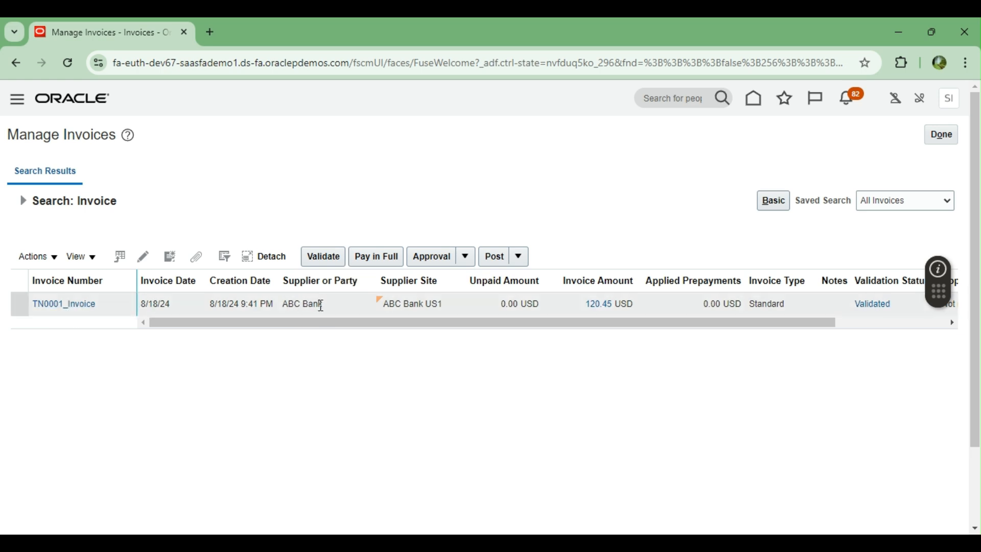
# Step: Change the invoice date to on or after 4/1/24 and rerun the search
pyautogui.click(23, 200)
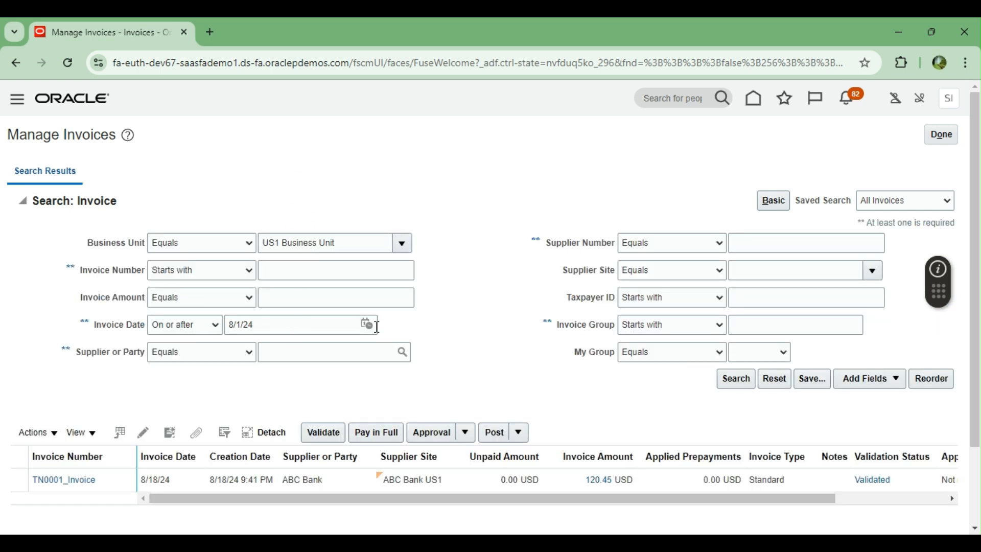
pyautogui.click(367, 324)
pyautogui.click(413, 358)
pyautogui.click(417, 403)
pyautogui.click(409, 391)
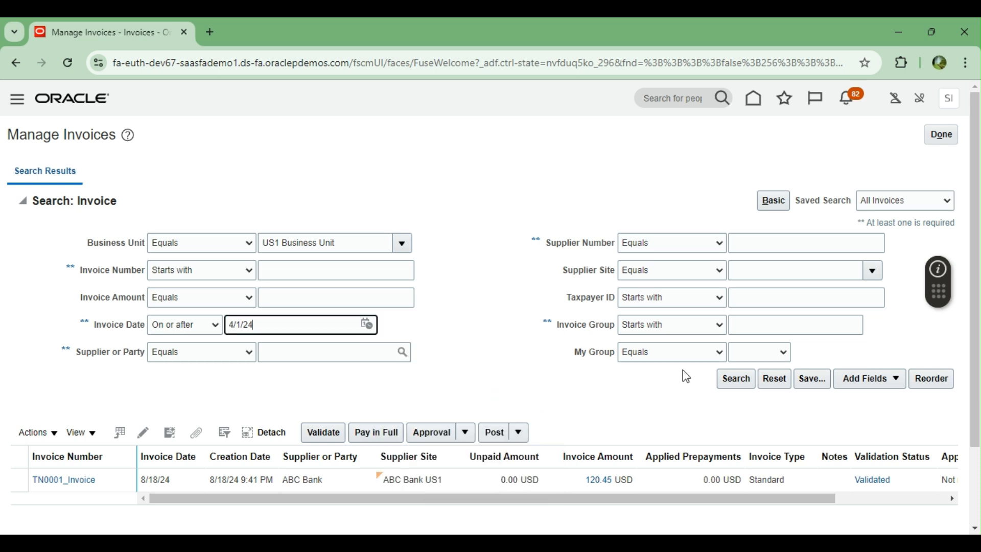
pyautogui.click(736, 378)
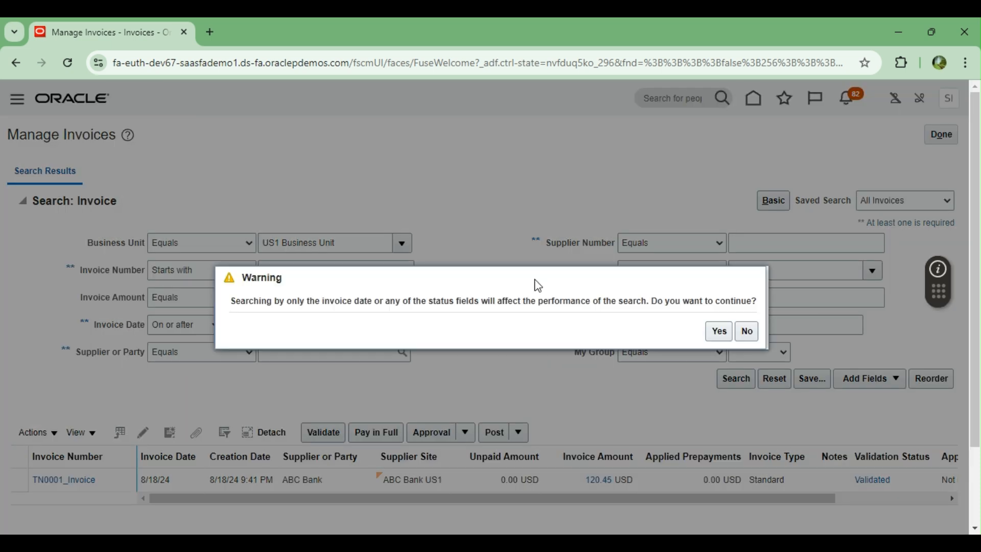
pyautogui.click(719, 332)
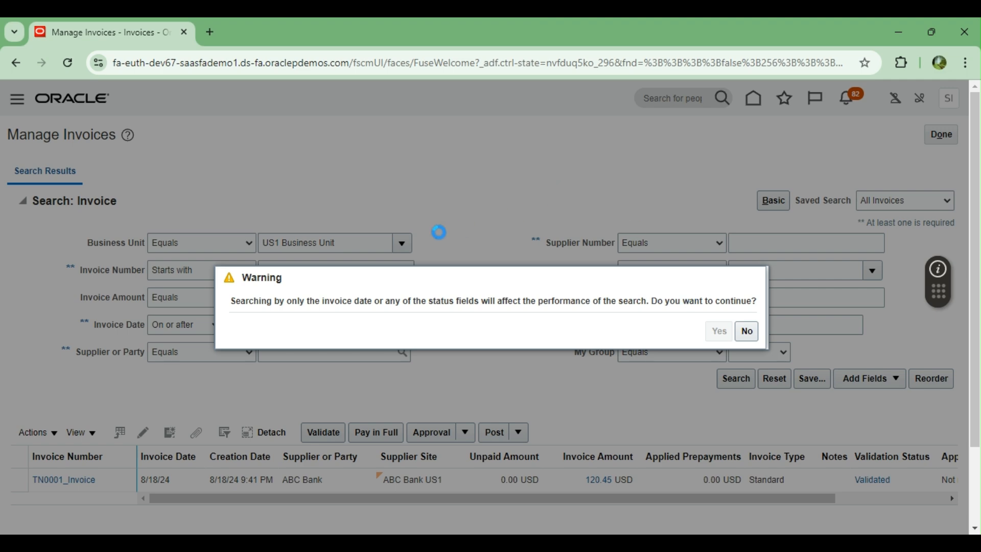
# Step: Look over the invoice results and close the Manage Invoices page
pyautogui.scroll(-2, 436, 221)
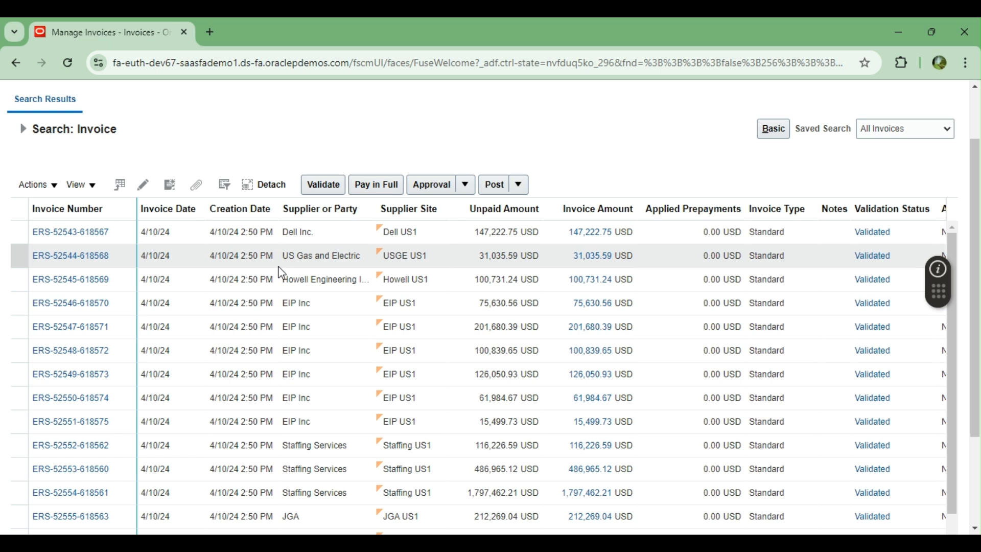
pyautogui.scroll(1, 331, 249)
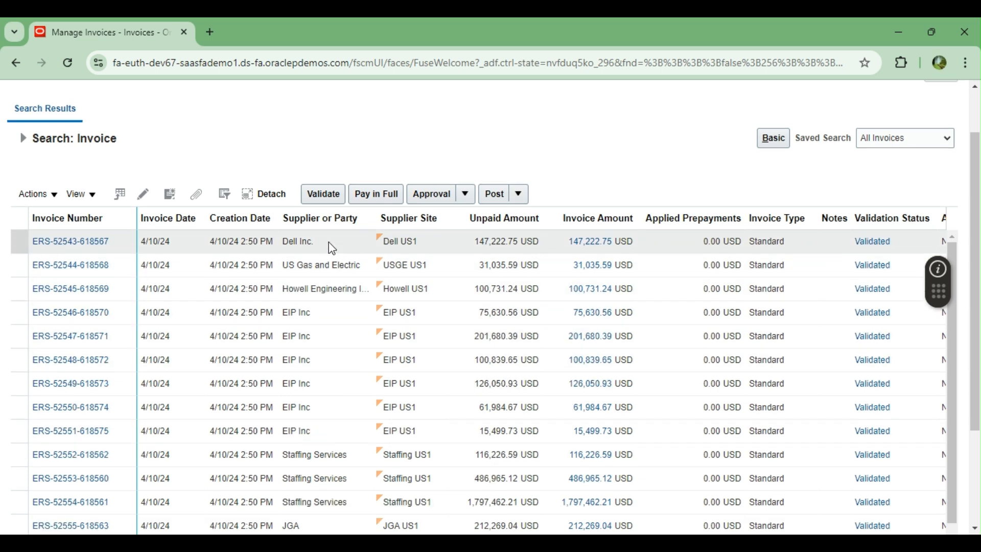
pyautogui.scroll(2, 331, 250)
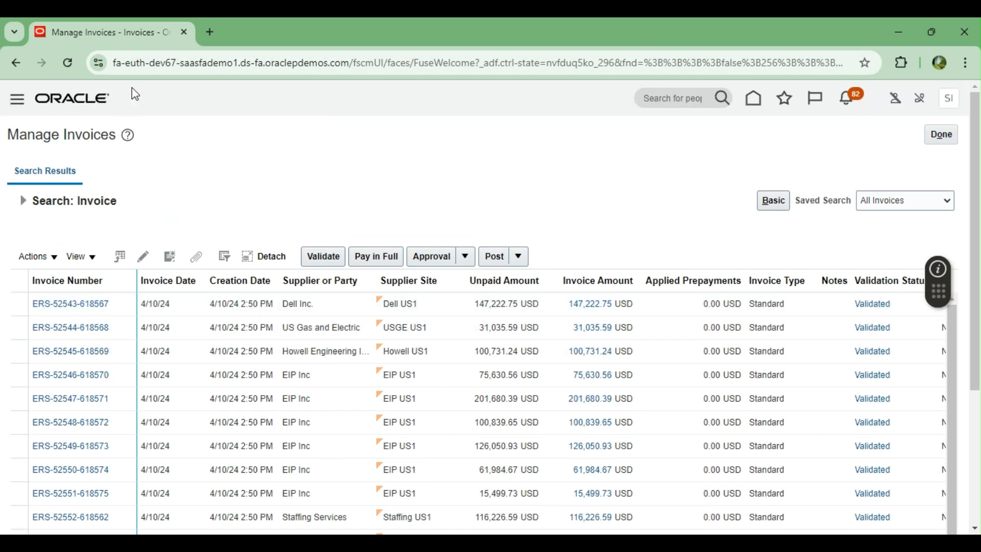
pyautogui.click(945, 136)
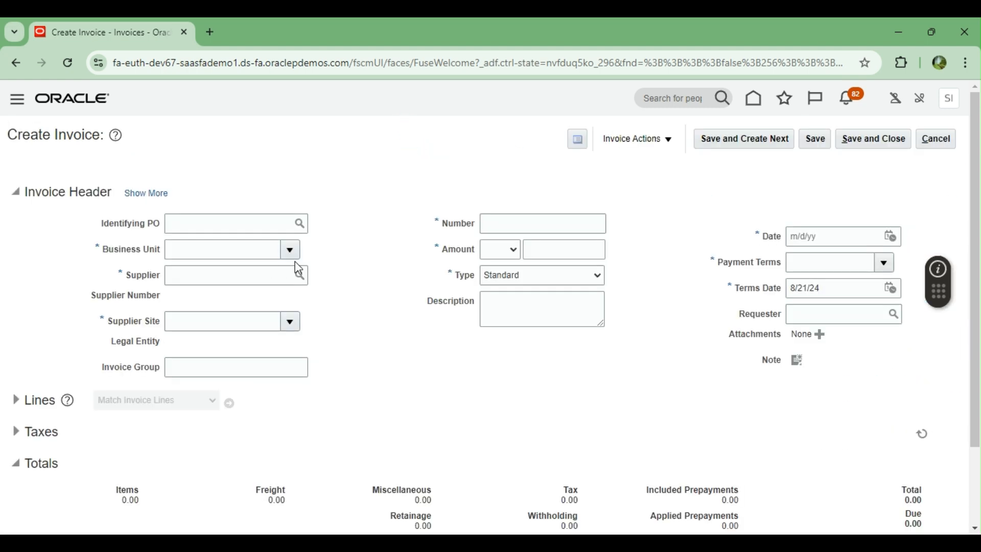
# Step: Fill the header with US1 Business Unit, supplier Dell Inc., number INV-18171, amount 1,000.00
pyautogui.click(291, 251)
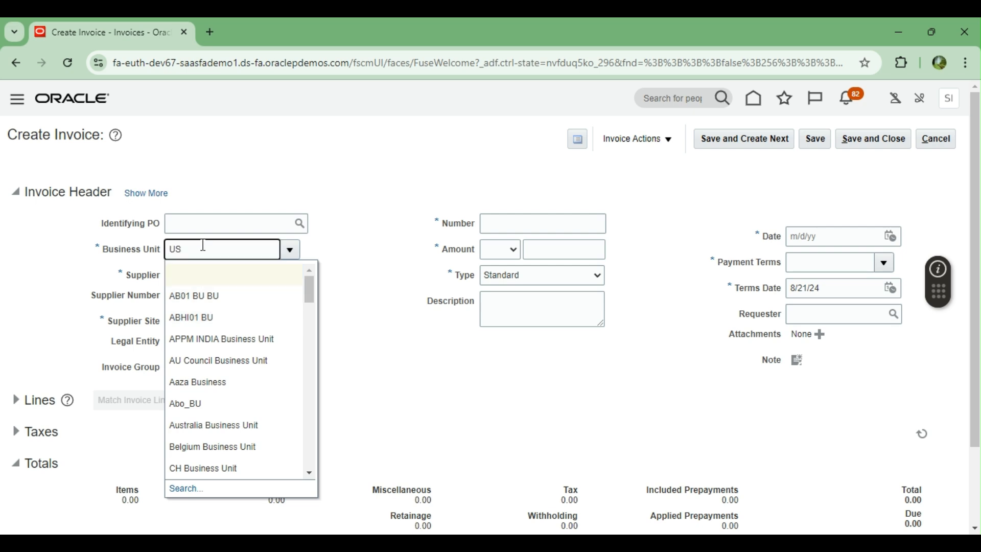
pyautogui.write('US1')
pyautogui.press('Tab')
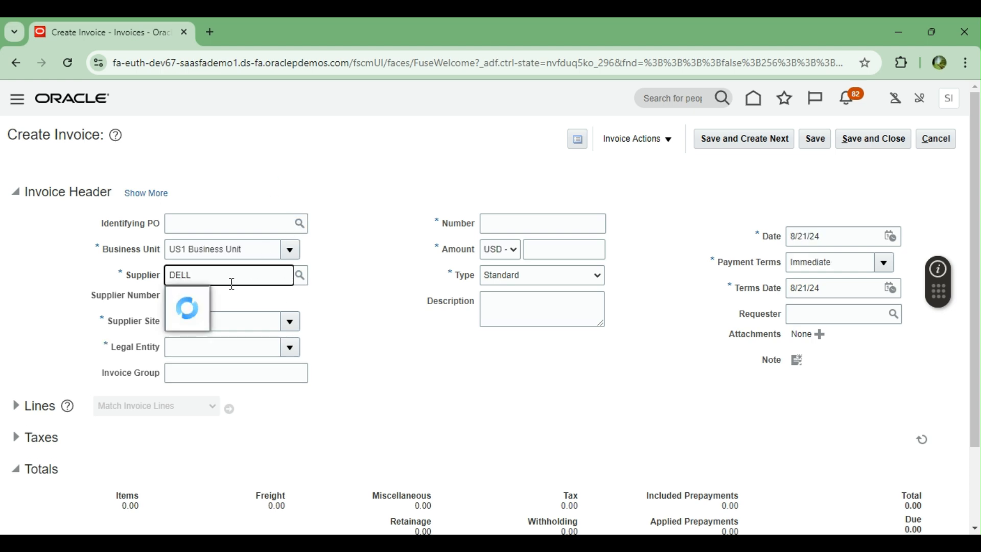
pyautogui.click(208, 299)
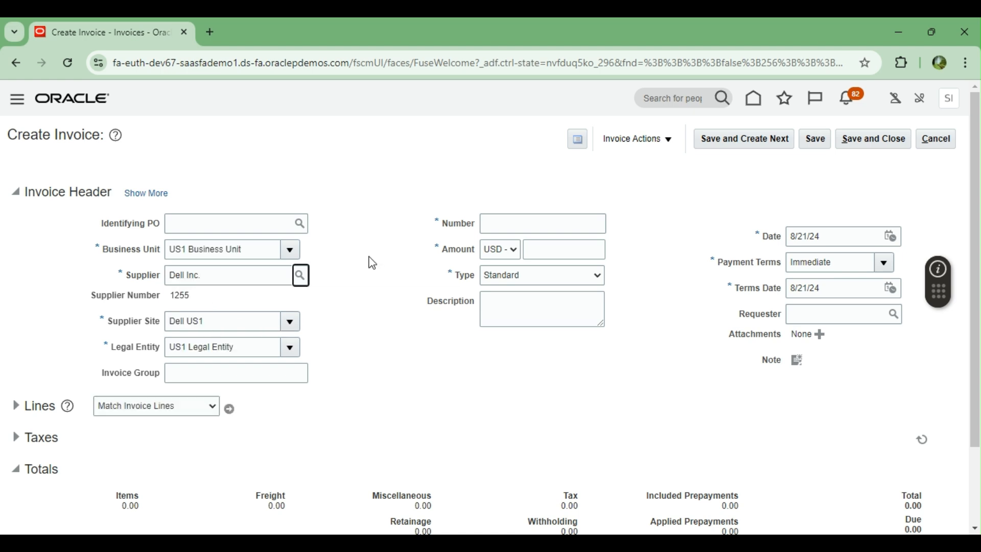
pyautogui.scroll(-2, 372, 262)
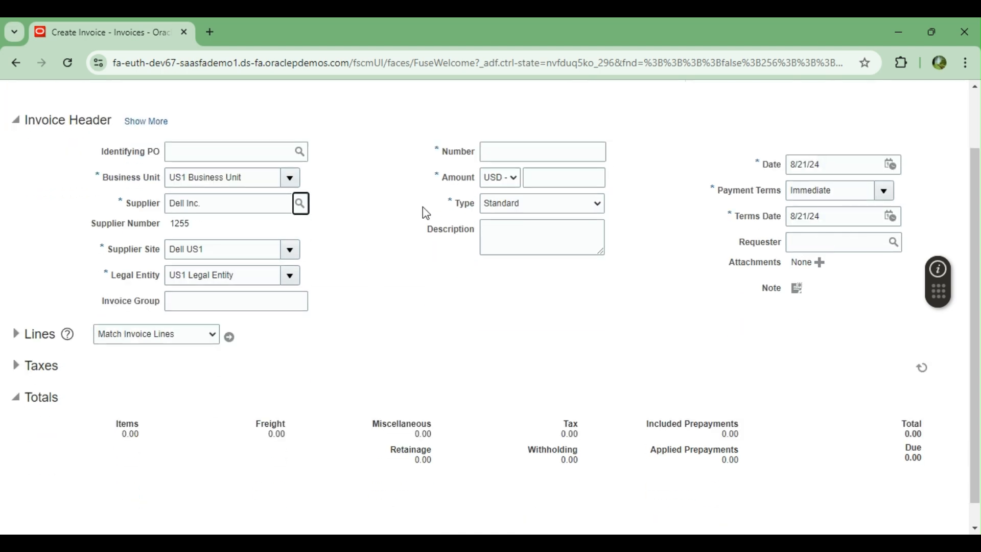
pyautogui.click(529, 149)
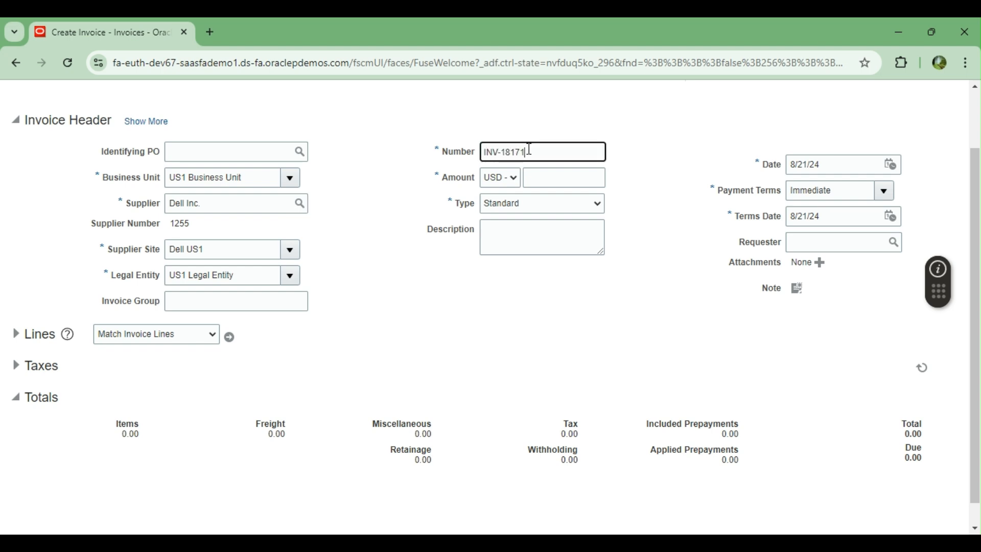
pyautogui.click(574, 177)
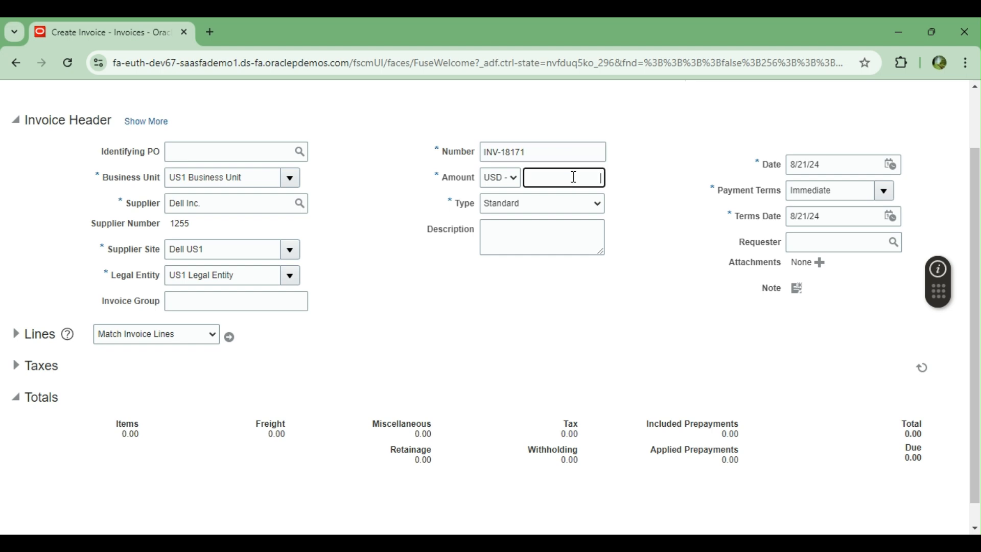
pyautogui.press('Tab')
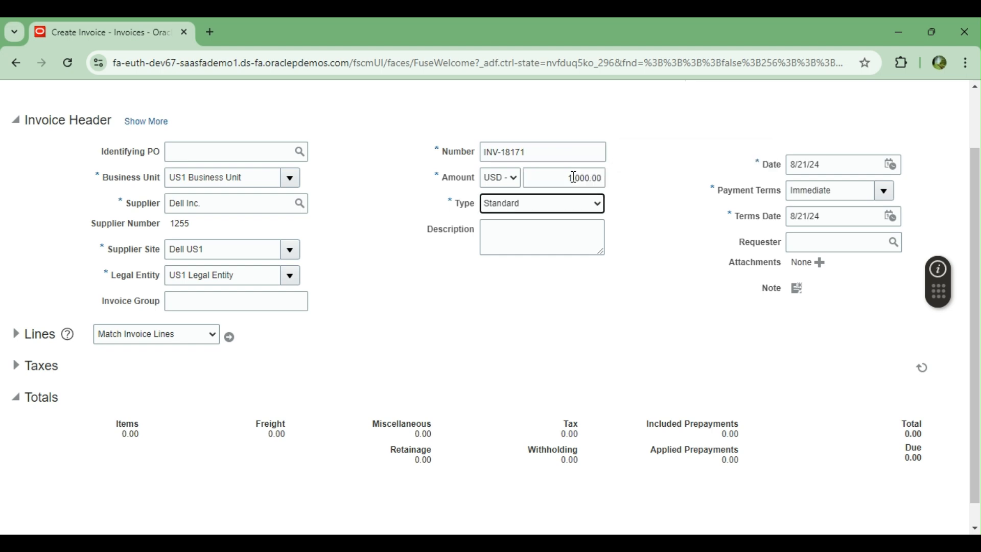
pyautogui.click(17, 333)
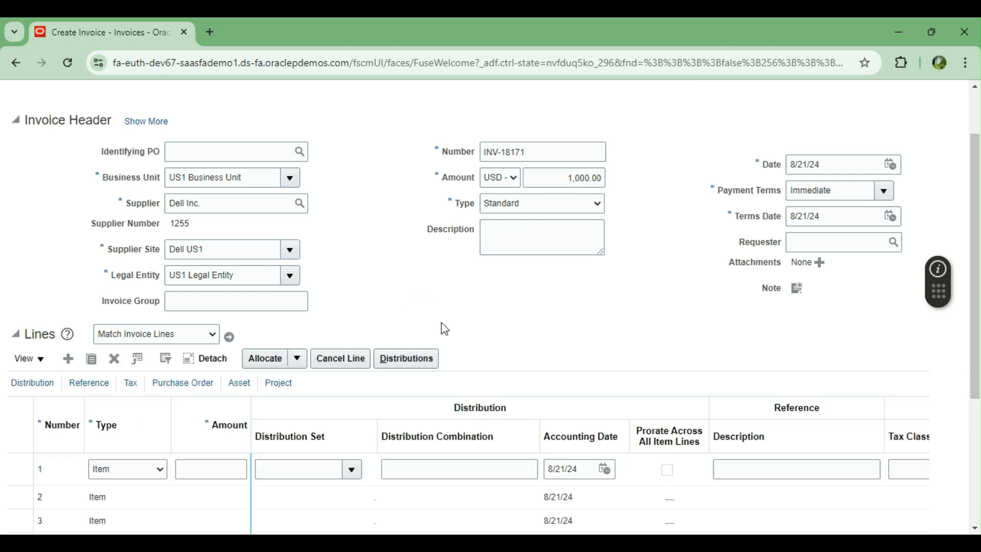
# Step: Give line 1 amount 1,000 with distribution set Advertising (Full), then save the invoice
pyautogui.scroll(-2, 448, 315)
pyautogui.click(196, 395)
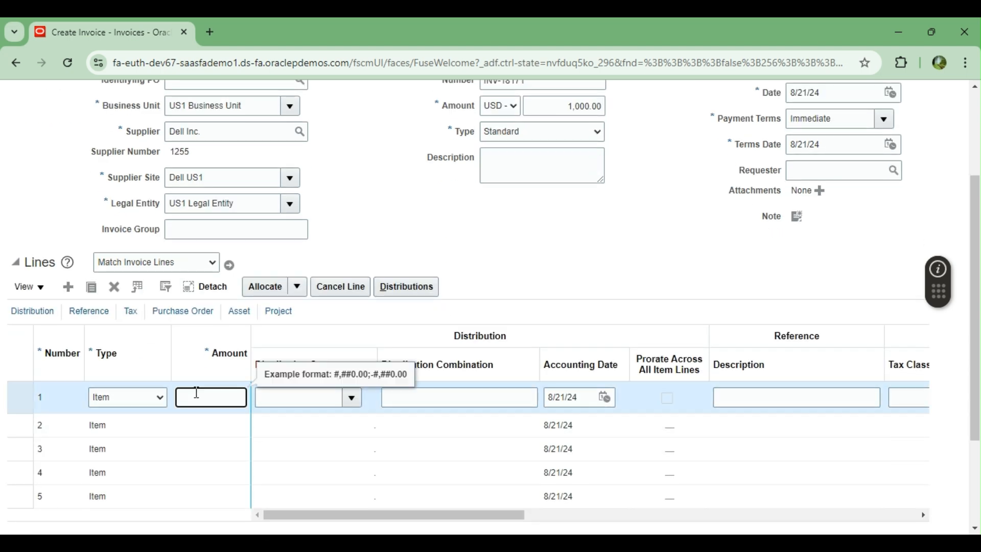
pyautogui.write('1,000')
pyautogui.press('Tab')
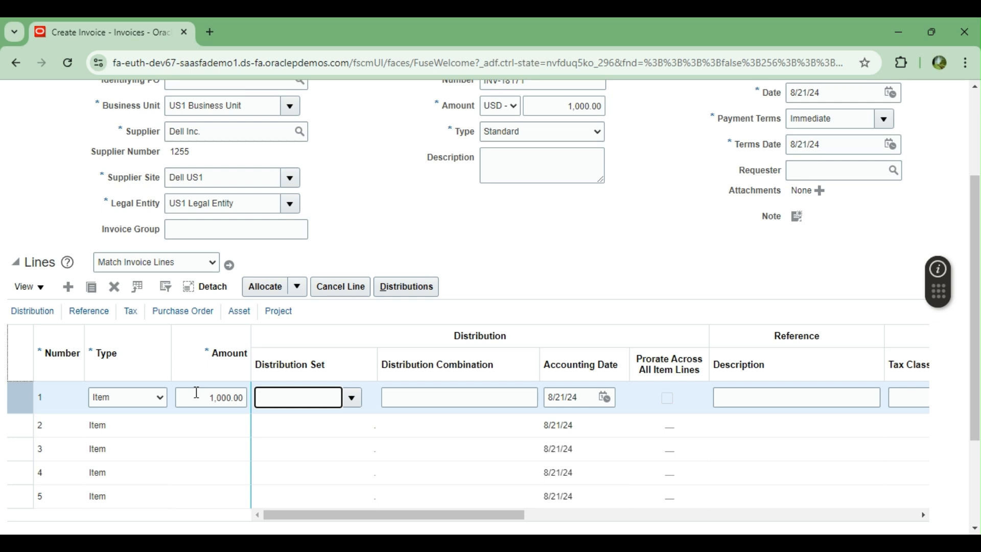
pyautogui.click(351, 397)
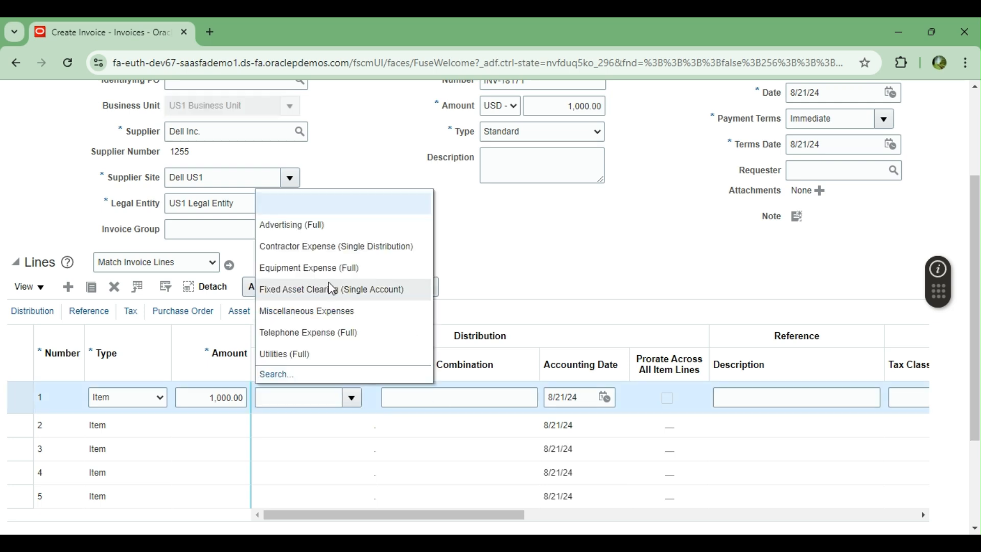
pyautogui.click(327, 224)
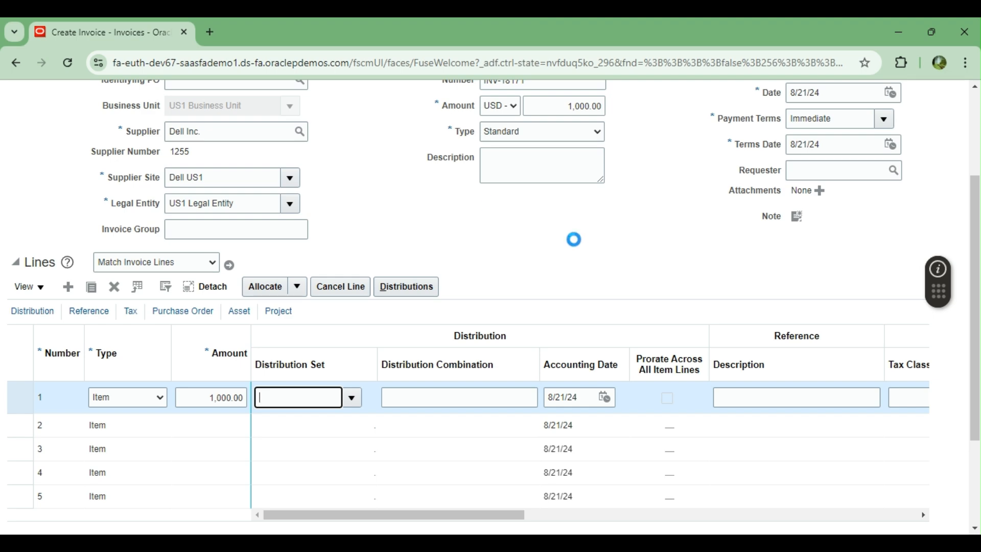
pyautogui.scroll(3, 608, 298)
pyautogui.click(814, 139)
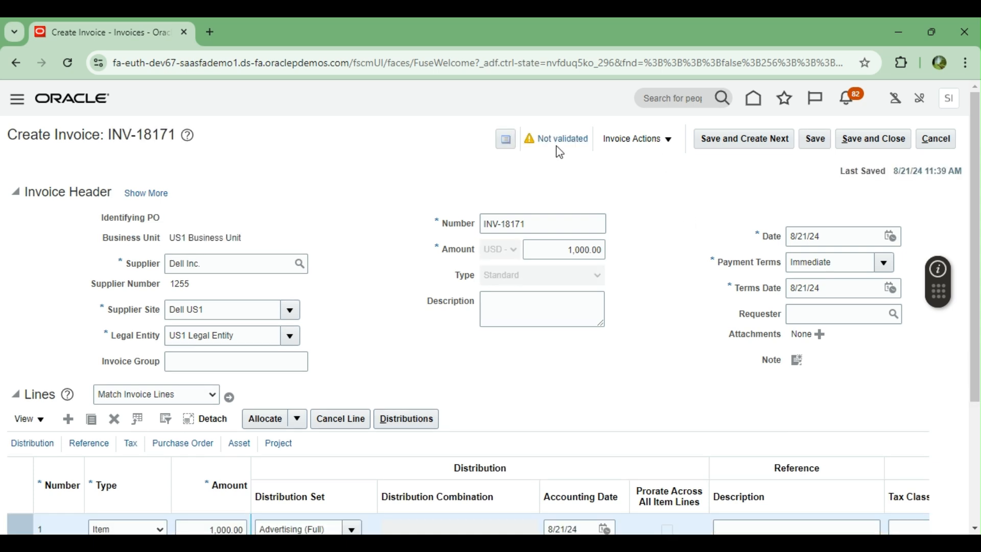
# Step: Validate the invoice and check its Totals
pyautogui.click(638, 139)
pyautogui.click(659, 204)
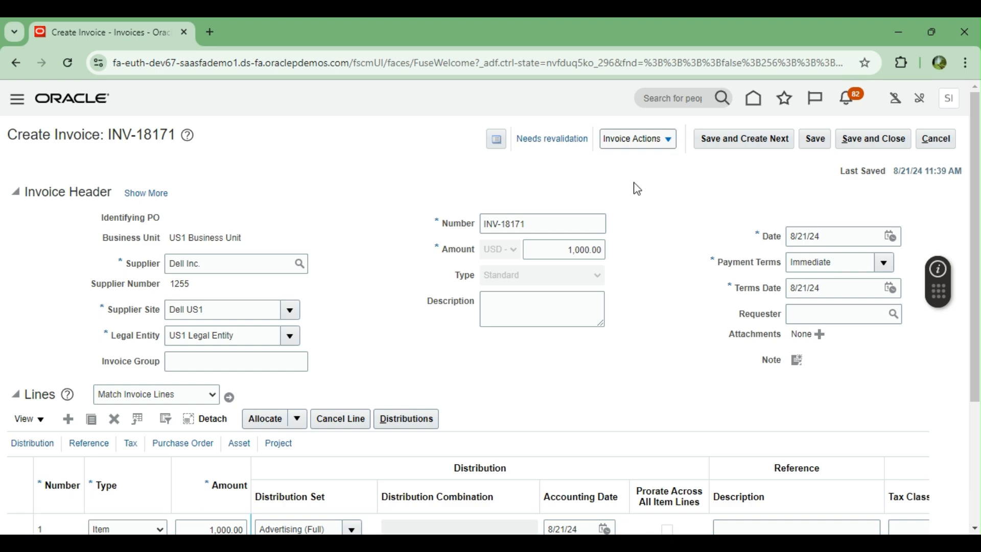
pyautogui.scroll(-3, 686, 276)
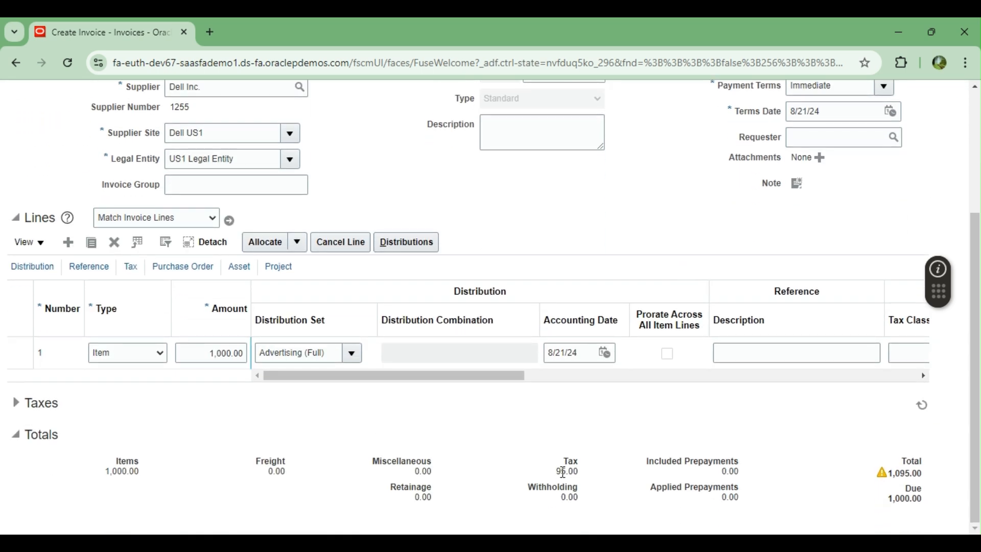
pyautogui.scroll(5, 592, 304)
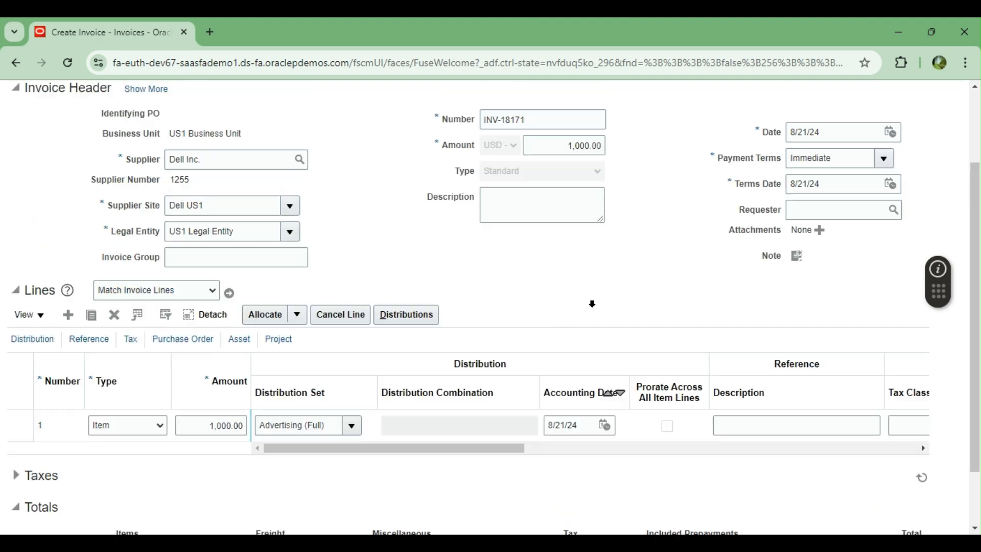
# Step: Change the header amount to 1,095 and validate the invoice again
pyautogui.click(554, 252)
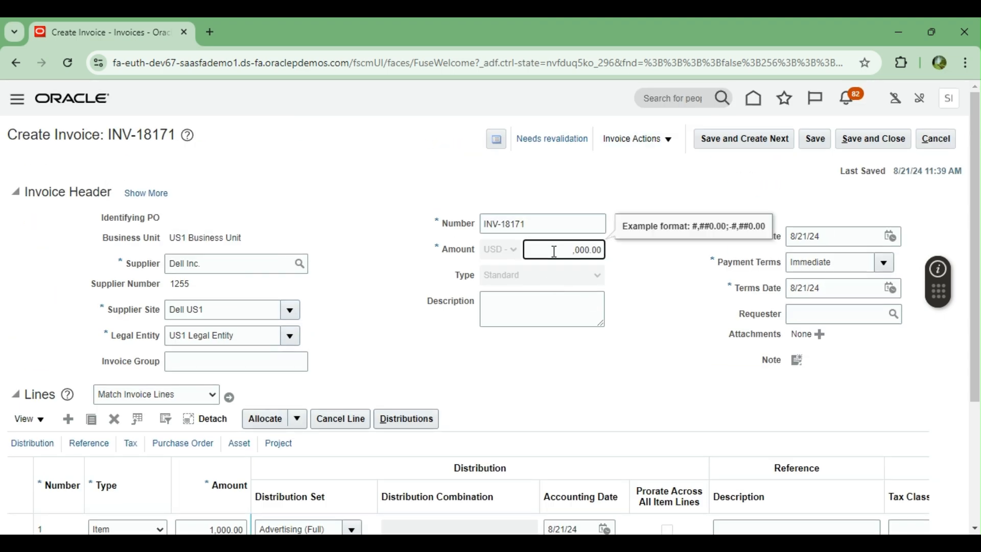
pyautogui.press('BackSpace')
pyautogui.press('BackSpace')
pyautogui.press('BackSpace')
pyautogui.press('BackSpace')
pyautogui.press('BackSpace')
pyautogui.press('BackSpace')
pyautogui.press('BackSpace')
pyautogui.write('1,095')
pyautogui.press('Tab')
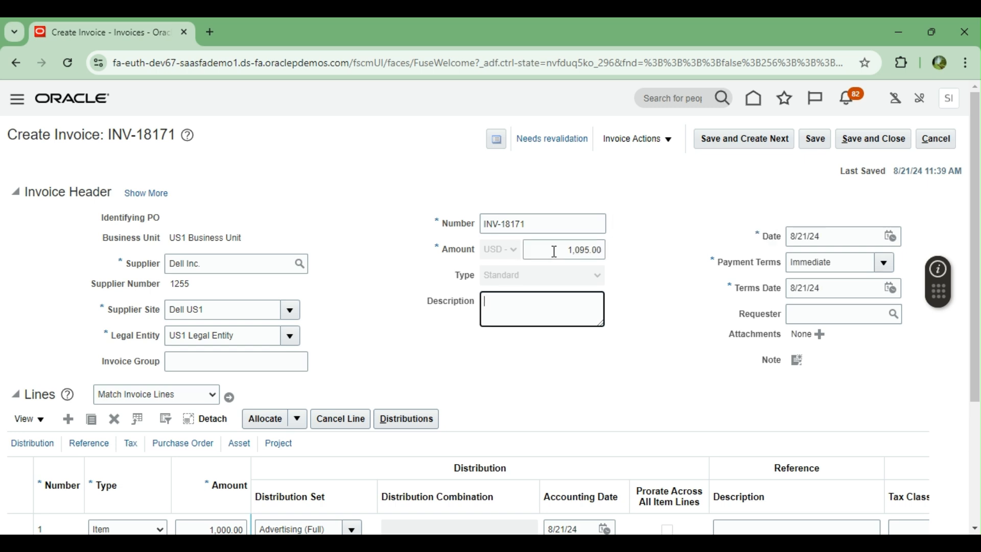
pyautogui.click(673, 141)
pyautogui.click(659, 209)
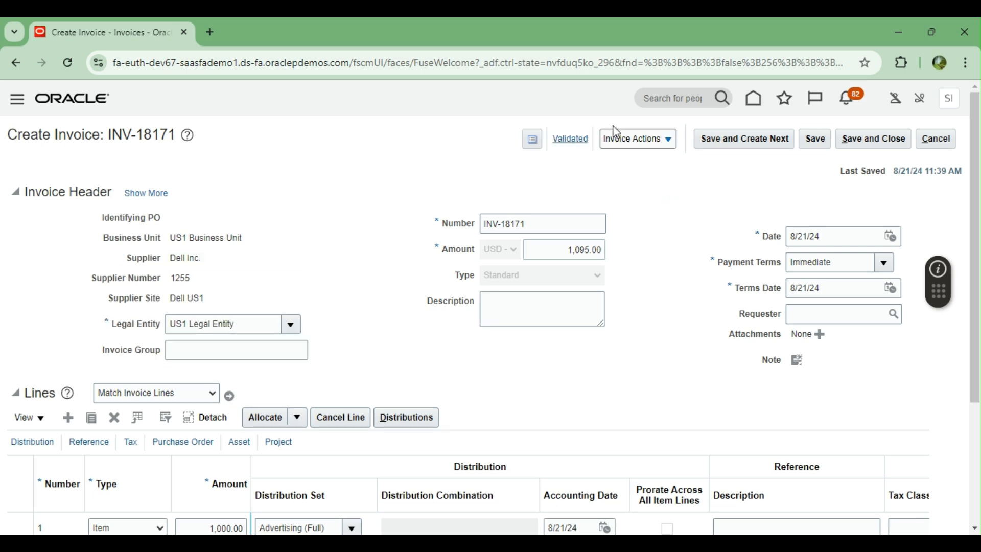
# Step: Account INV-18171 and post it to the ledger, then view its accounting lines
pyautogui.click(664, 139)
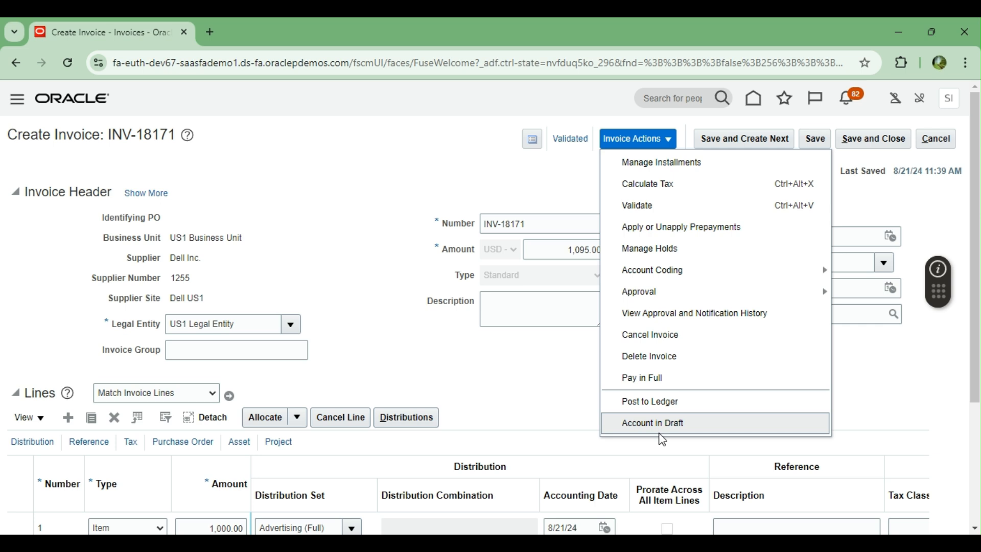
pyautogui.click(656, 403)
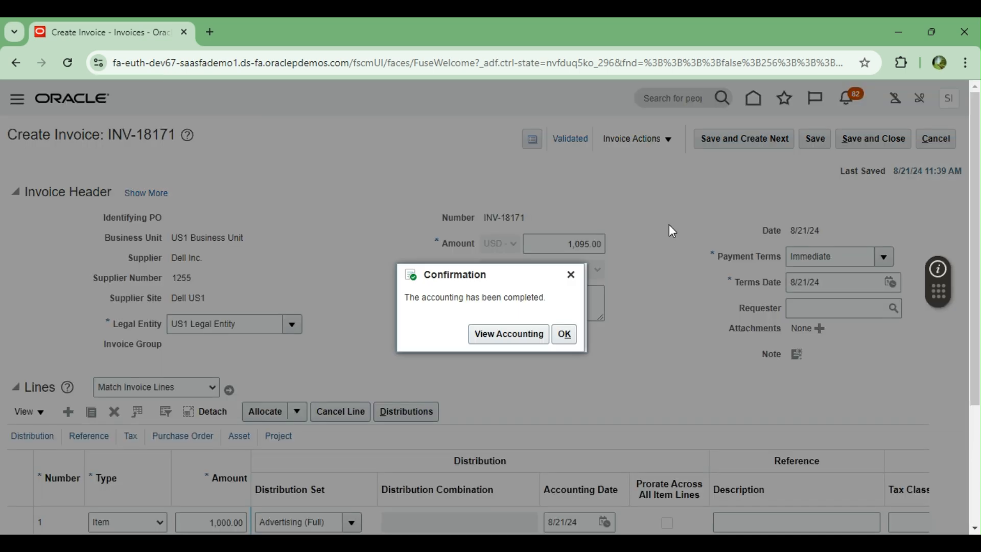
pyautogui.click(498, 336)
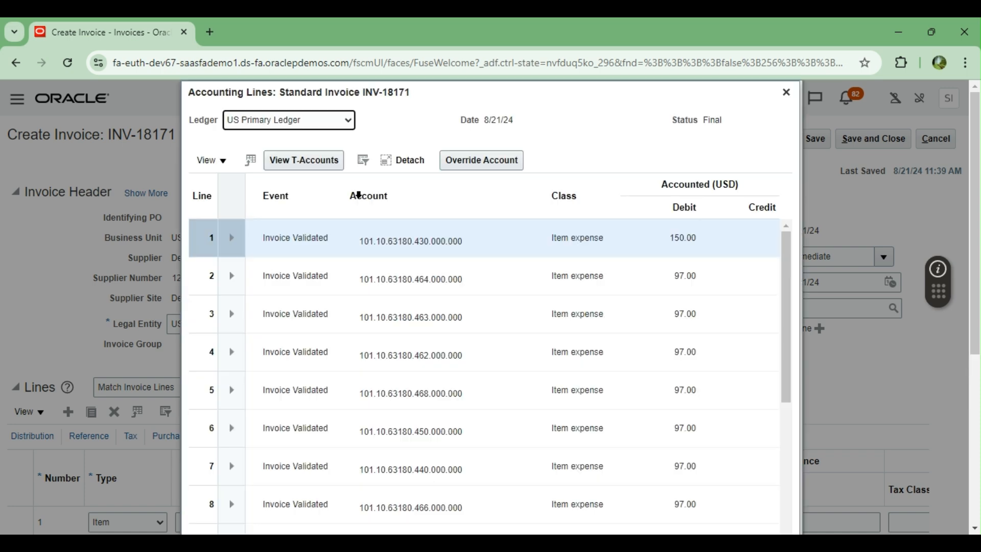
# Step: Review INV-18171's Final accounting lines, close the window, and return to the invoice's top
pyautogui.scroll(-5, 455, 296)
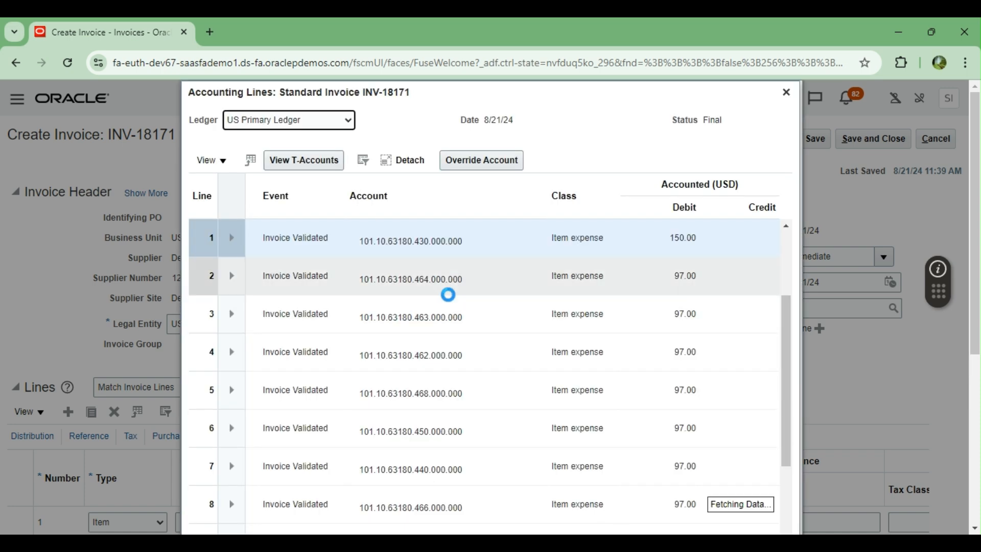
pyautogui.scroll(-5, 448, 296)
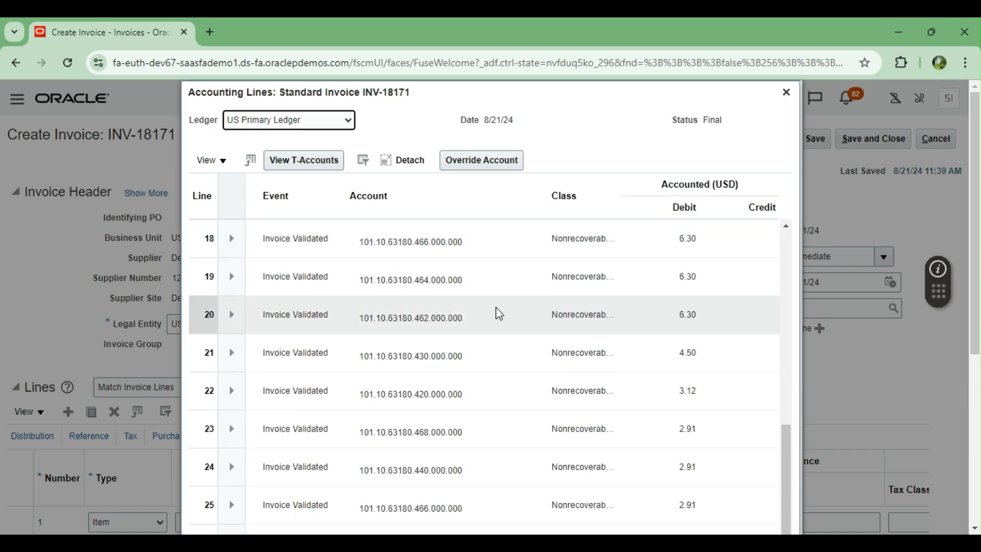
pyautogui.scroll(-8, 499, 313)
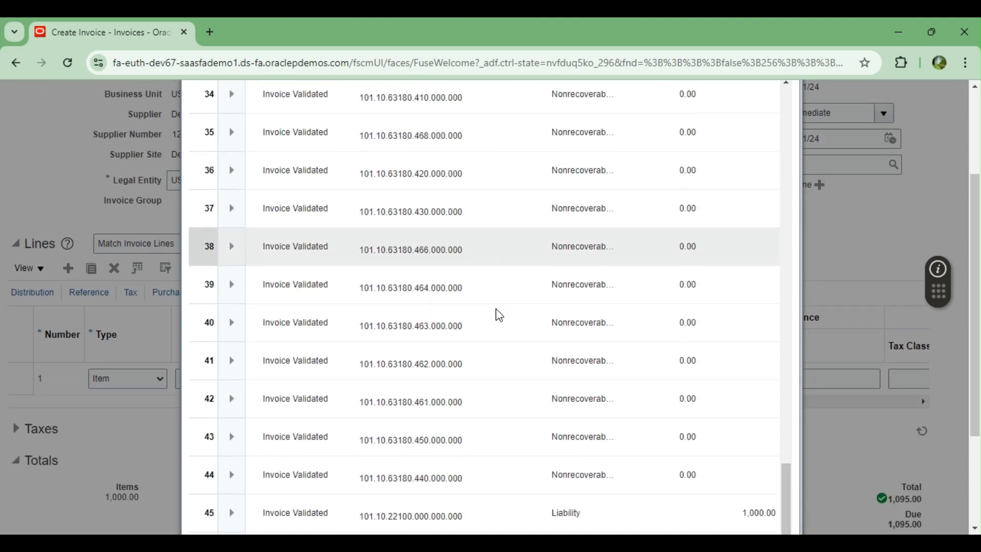
pyautogui.scroll(-5, 499, 301)
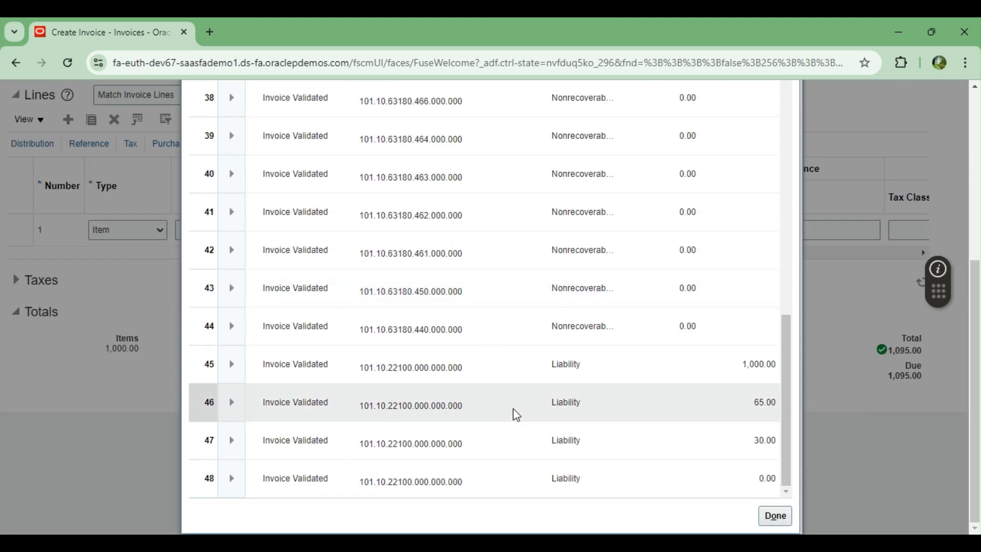
pyautogui.scroll(15, 505, 323)
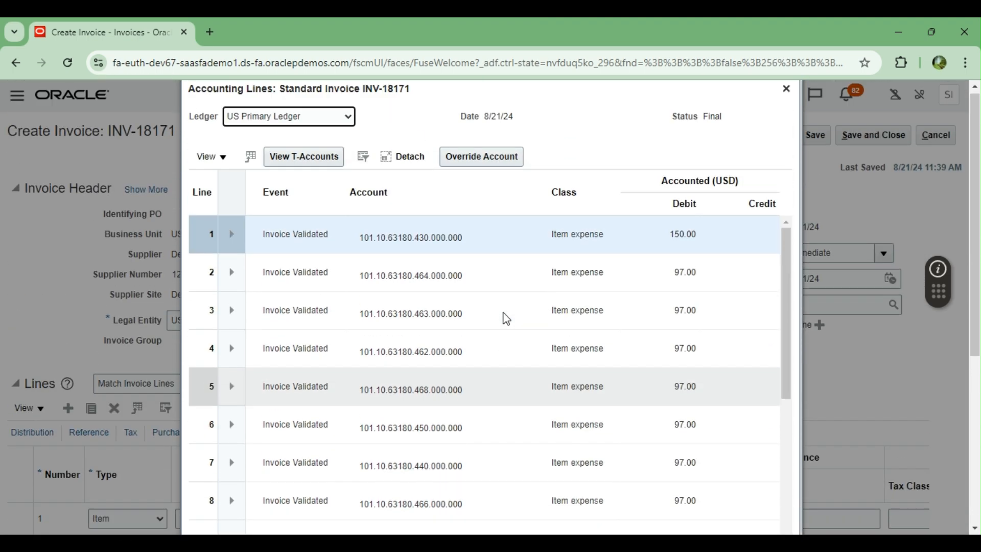
pyautogui.scroll(-3, 552, 393)
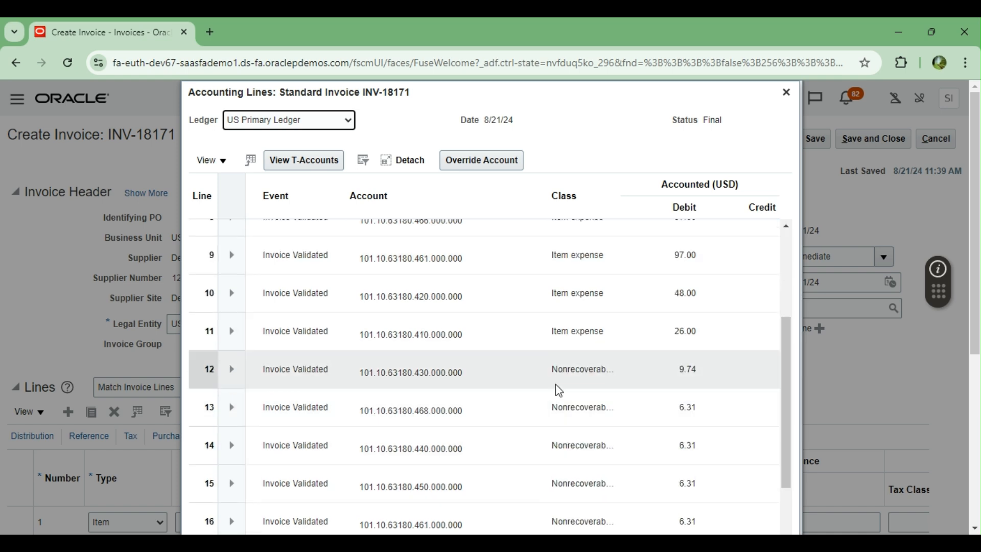
pyautogui.scroll(3, 515, 390)
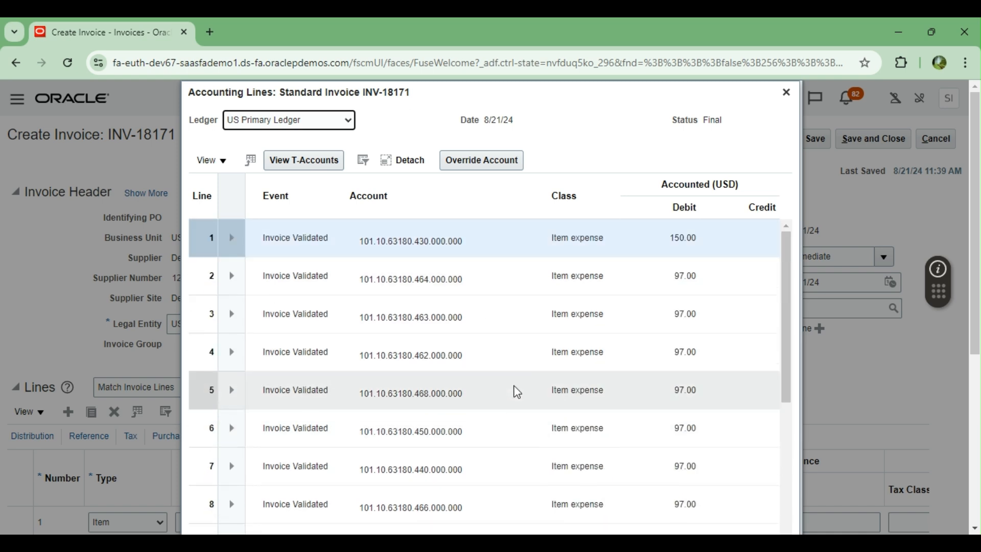
pyautogui.click(790, 104)
pyautogui.scroll(-4, 605, 391)
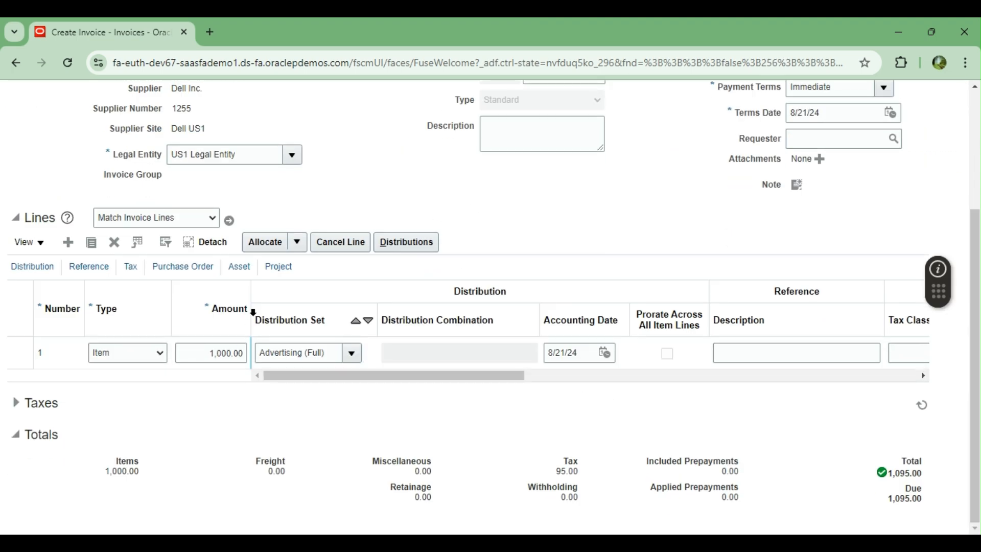
pyautogui.scroll(3, 582, 286)
pyautogui.scroll(1, 672, 278)
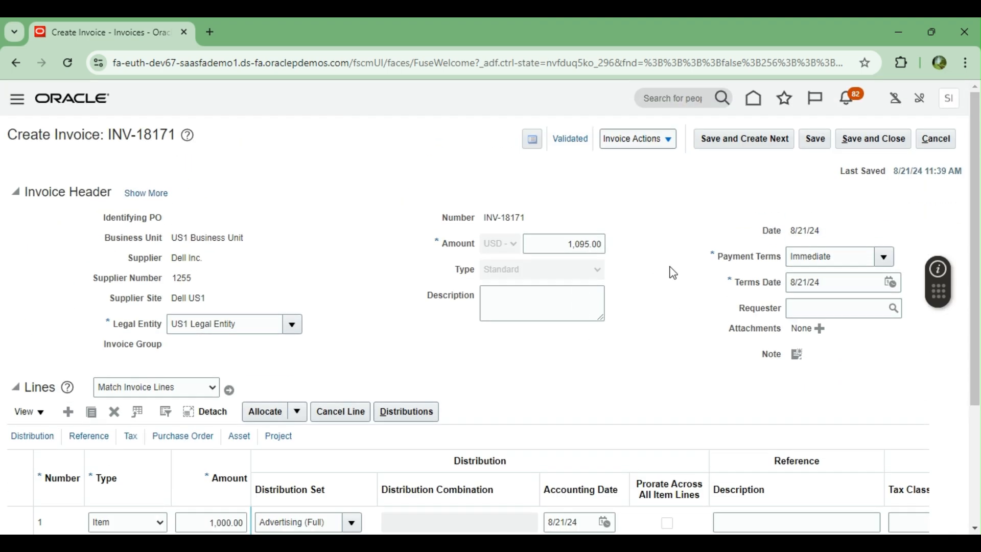
# Step: Pay INV-18171 in full from BOA CURRENT ACCOUNT with the ANSI X12 820 profile, creating payment 7994
pyautogui.click(669, 140)
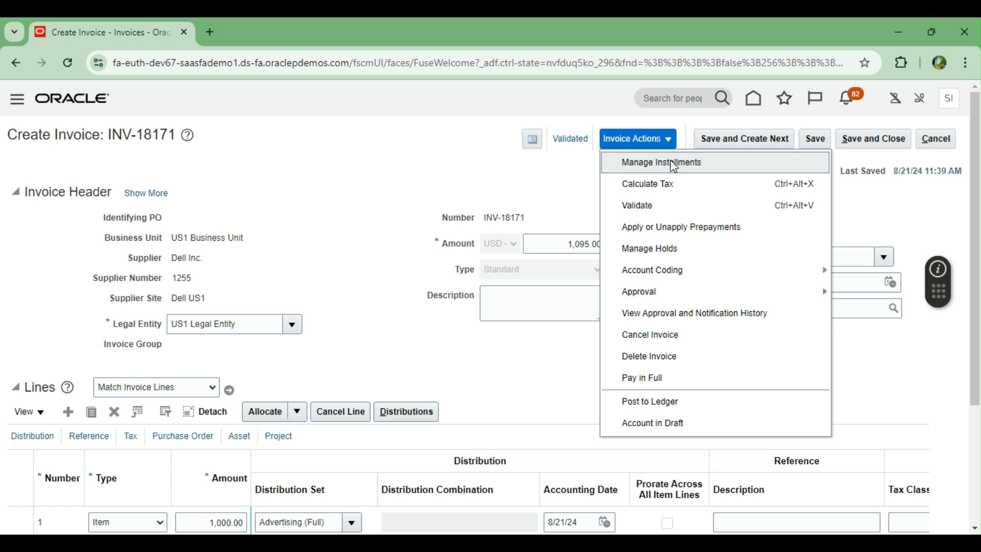
pyautogui.click(648, 379)
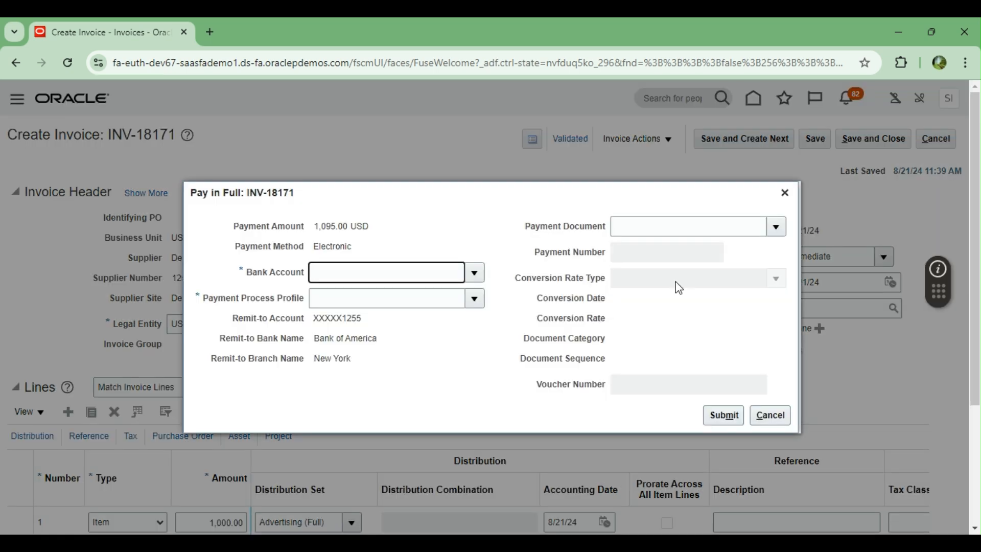
pyautogui.click(475, 274)
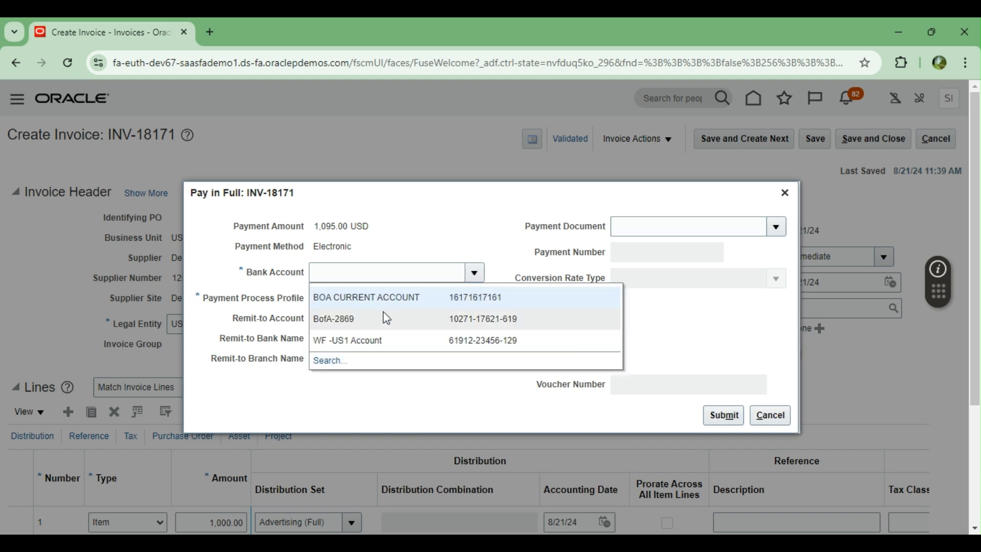
pyautogui.click(376, 298)
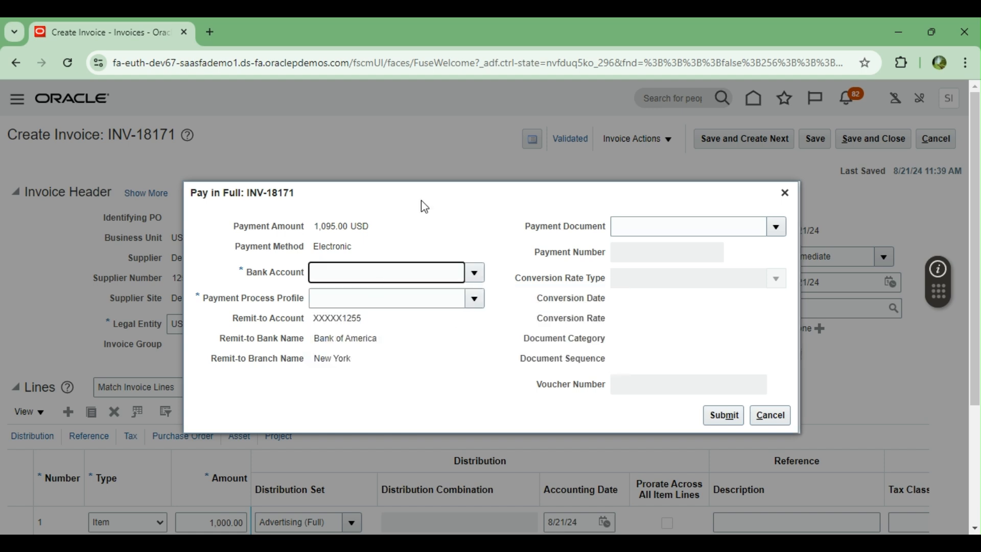
pyautogui.click(475, 298)
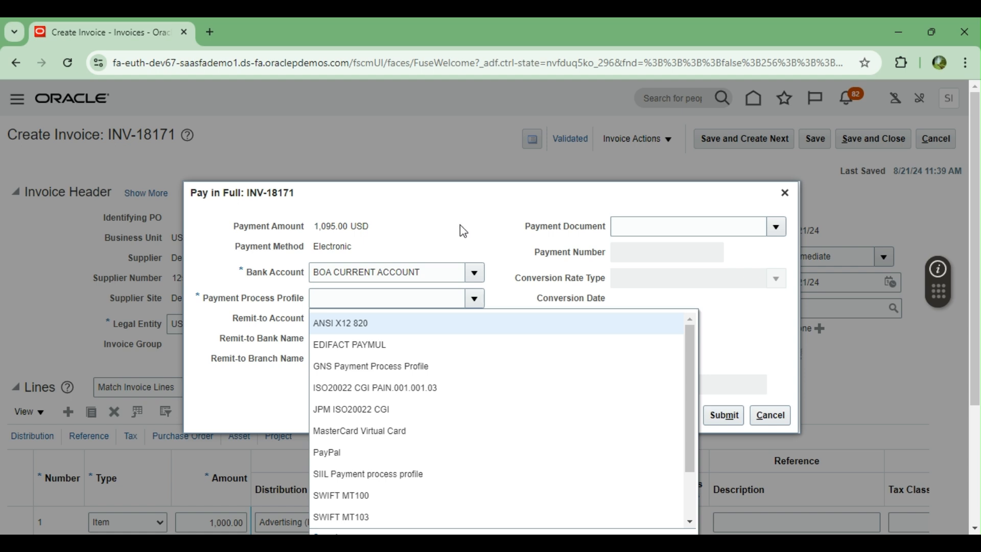
pyautogui.click(341, 322)
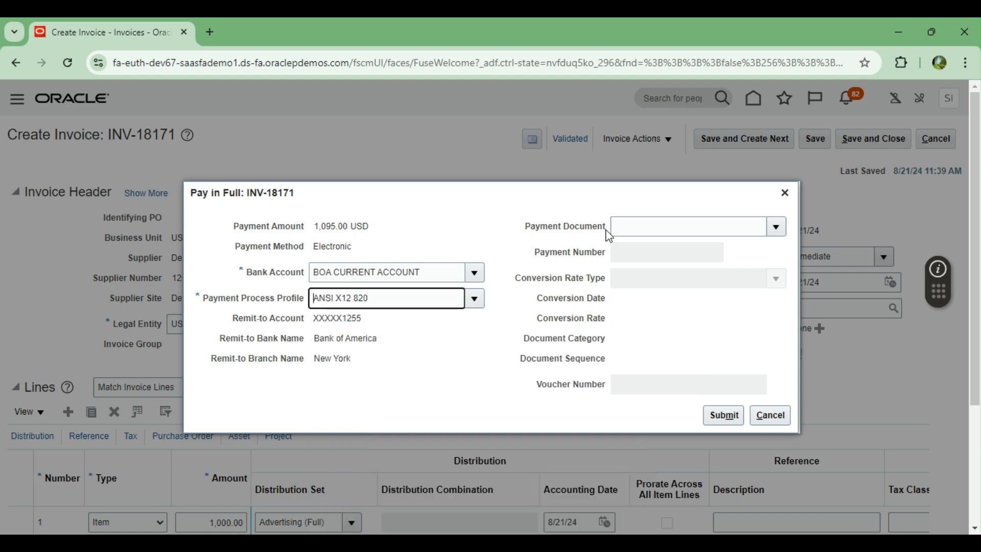
pyautogui.press('Tab')
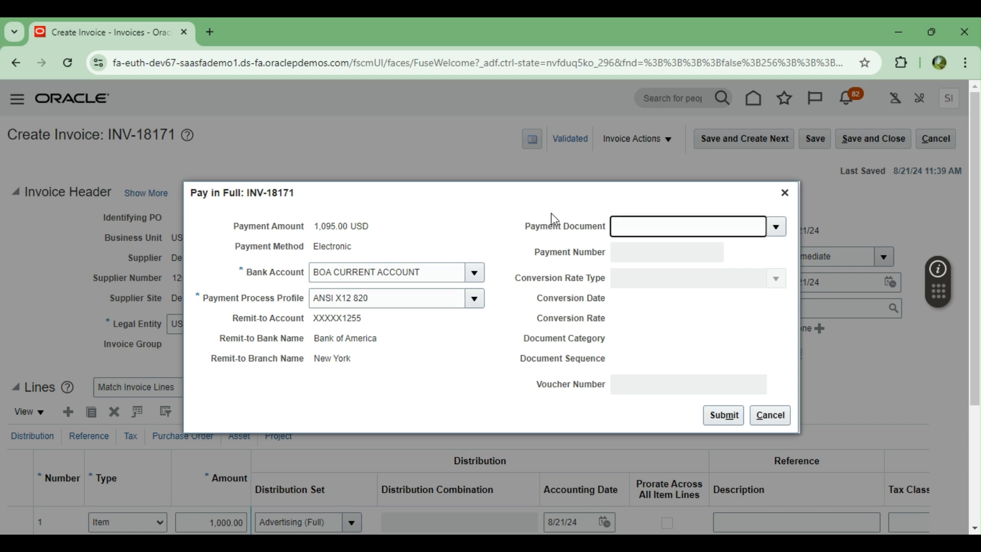
pyautogui.click(722, 422)
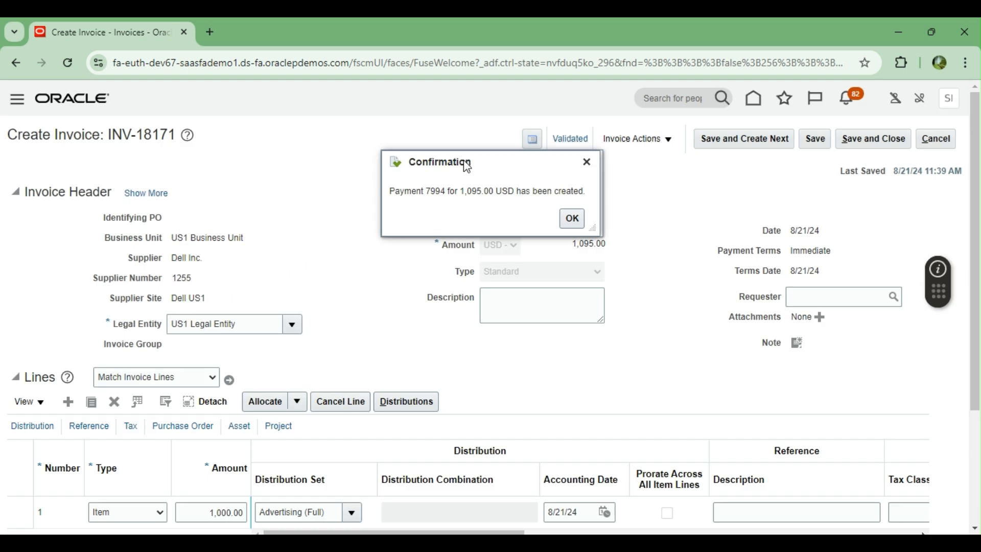
pyautogui.click(575, 223)
# Step: Save and close the invoice, then open Manage Payments under Home > Payables > Payments
pyautogui.click(870, 144)
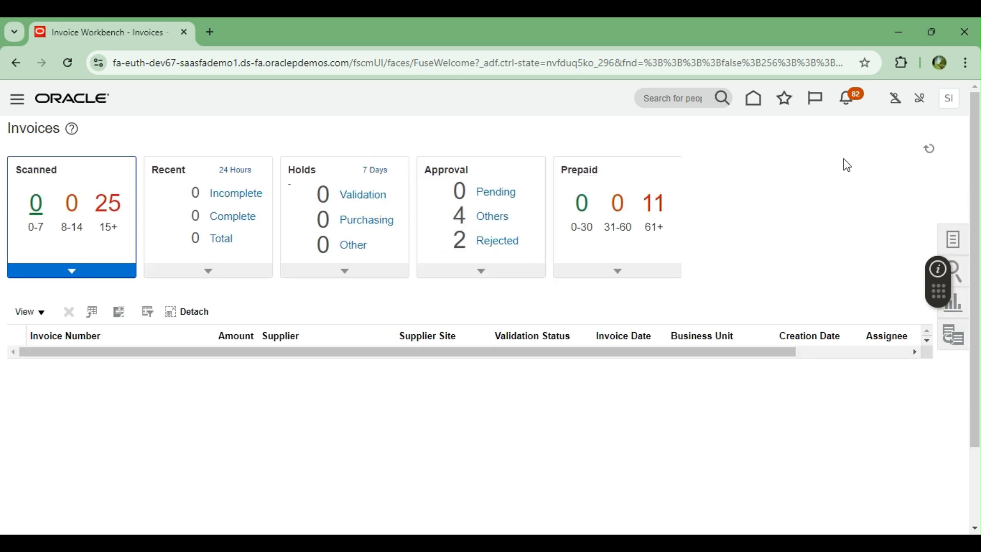
pyautogui.click(754, 109)
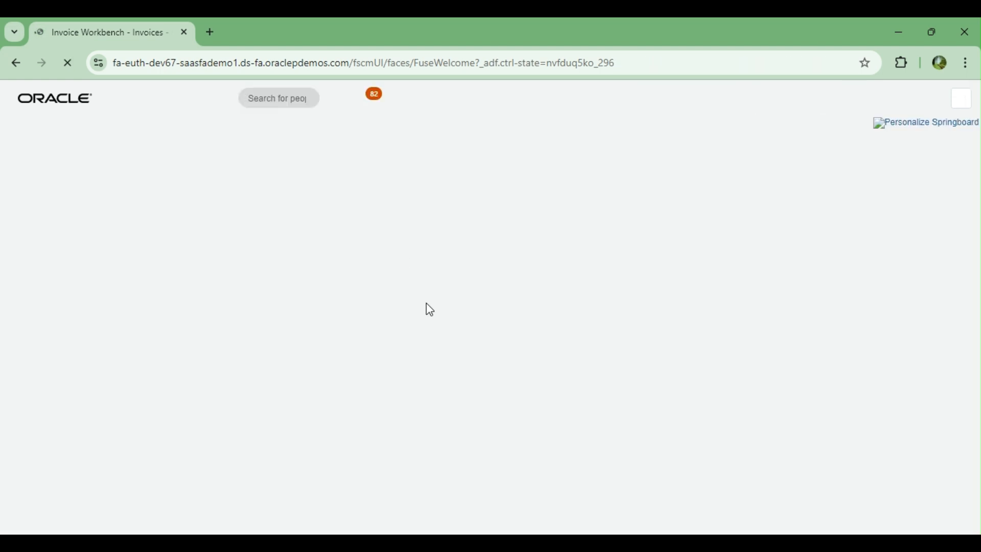
pyautogui.scroll(-8, 428, 307)
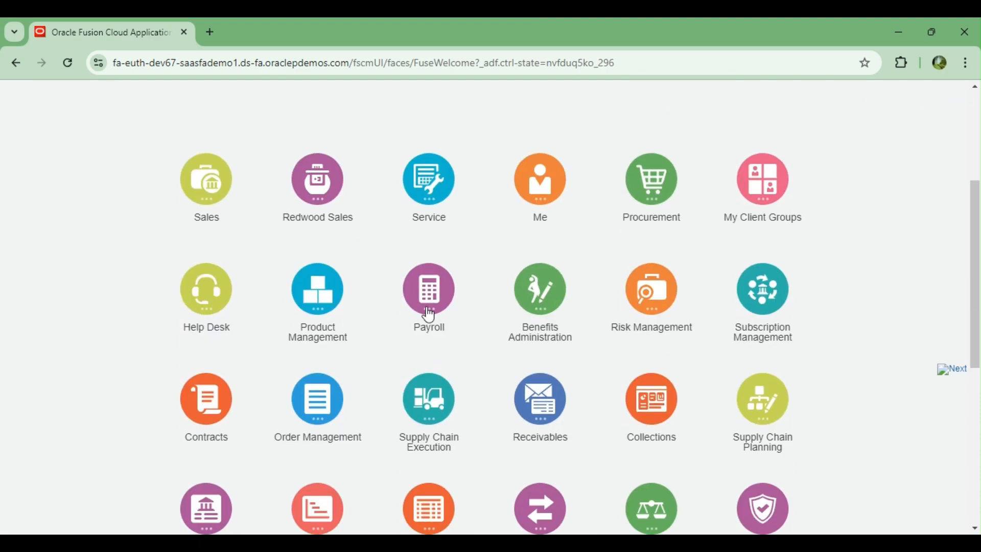
pyautogui.click(202, 307)
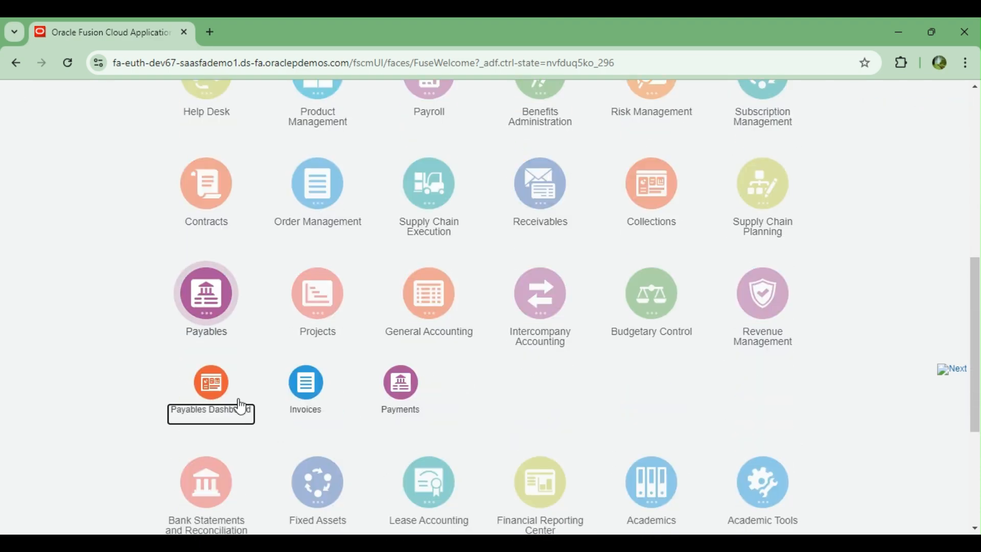
pyautogui.click(410, 387)
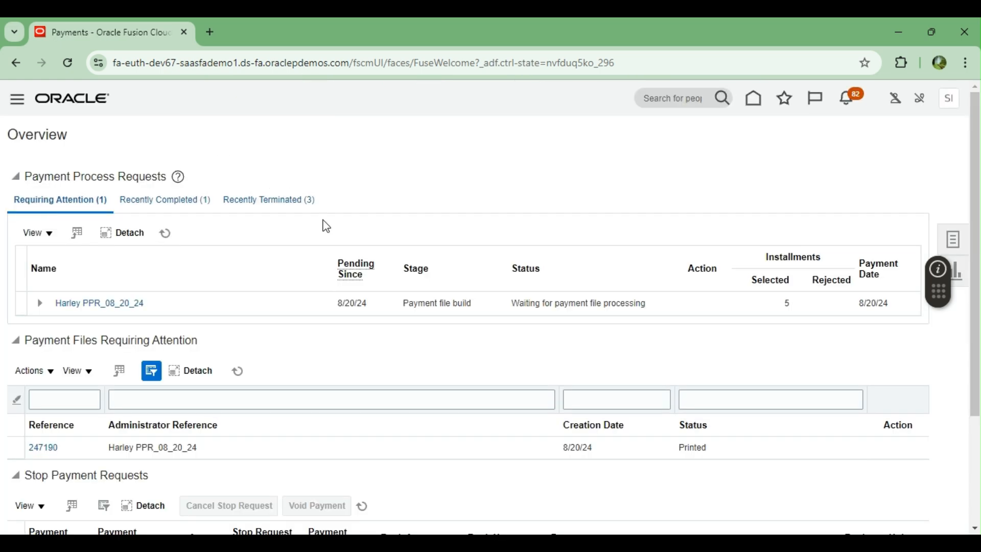
pyautogui.click(954, 239)
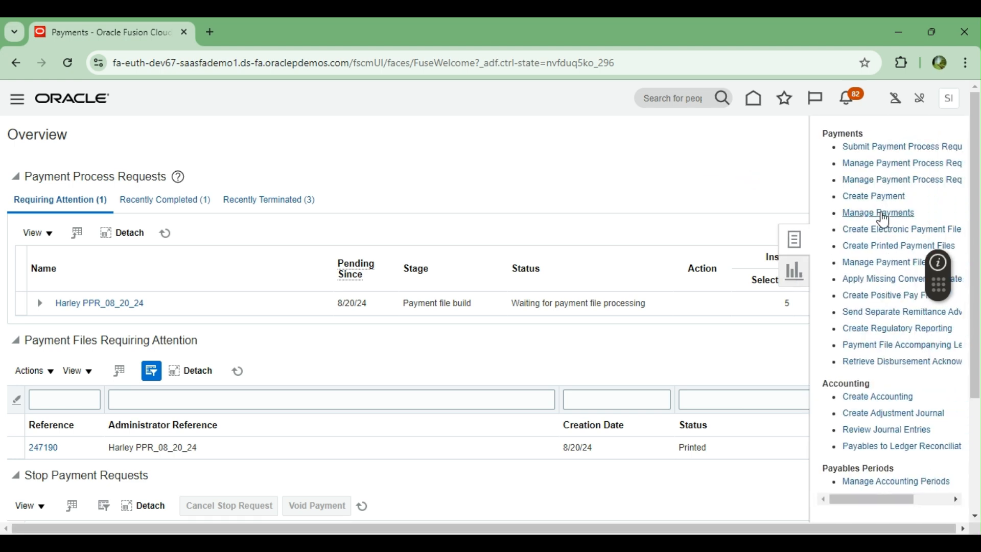
pyautogui.click(869, 212)
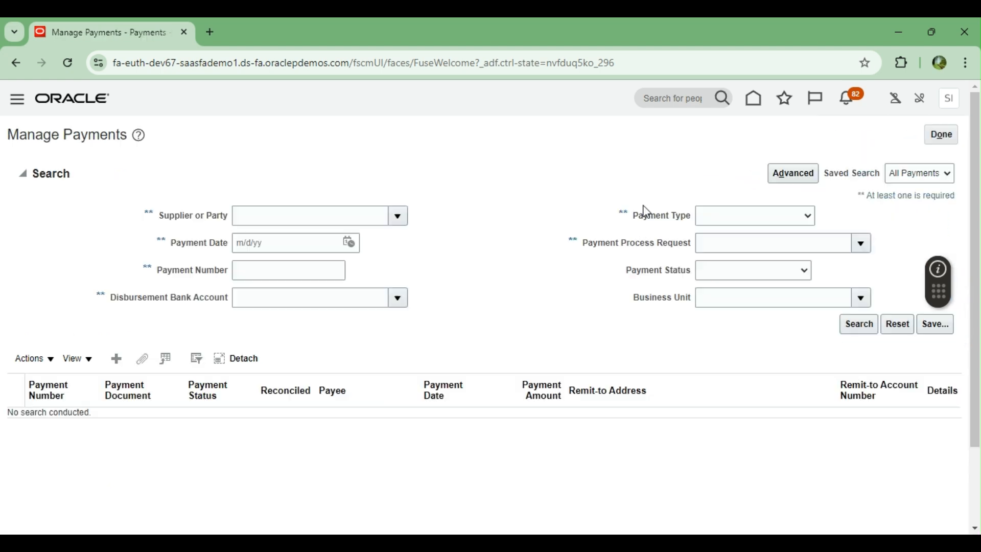
# Step: Search for payment number 7994 with payment date 8/21/24
pyautogui.click(349, 243)
pyautogui.click(441, 372)
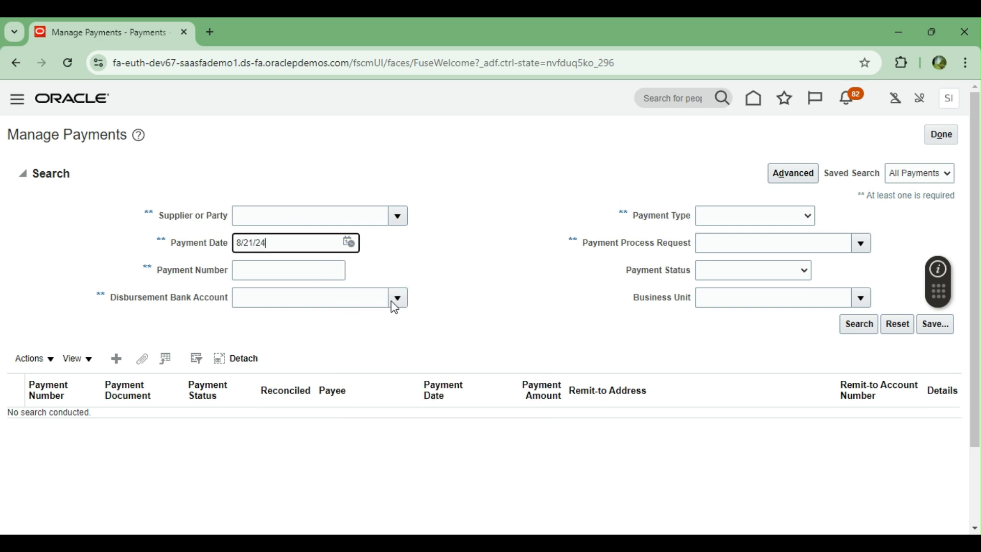
pyautogui.click(308, 271)
pyautogui.write('7994')
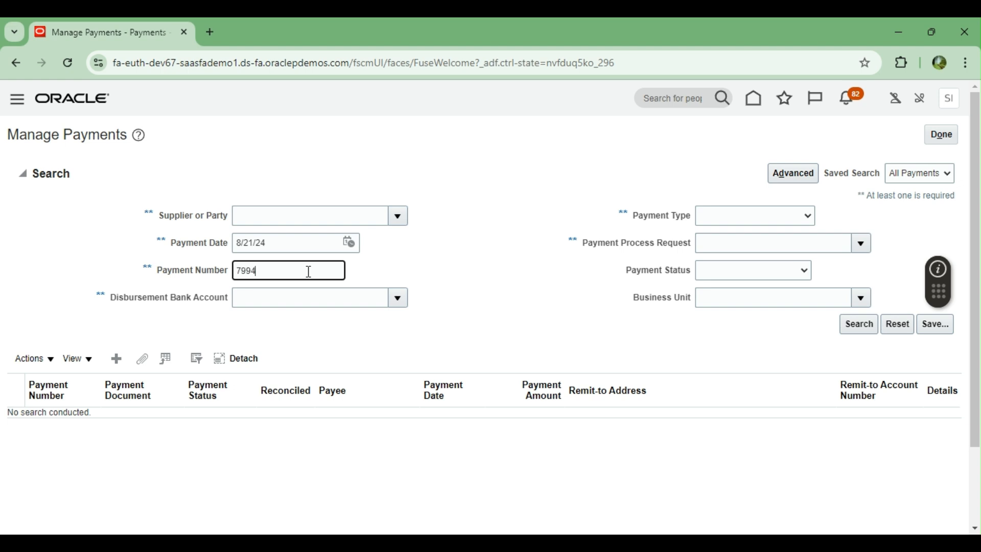
pyautogui.click(852, 329)
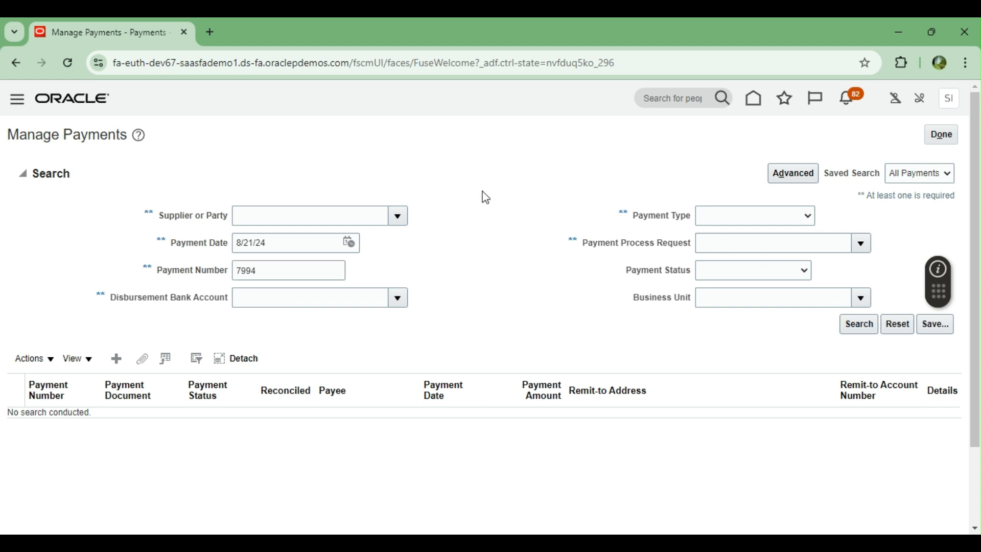
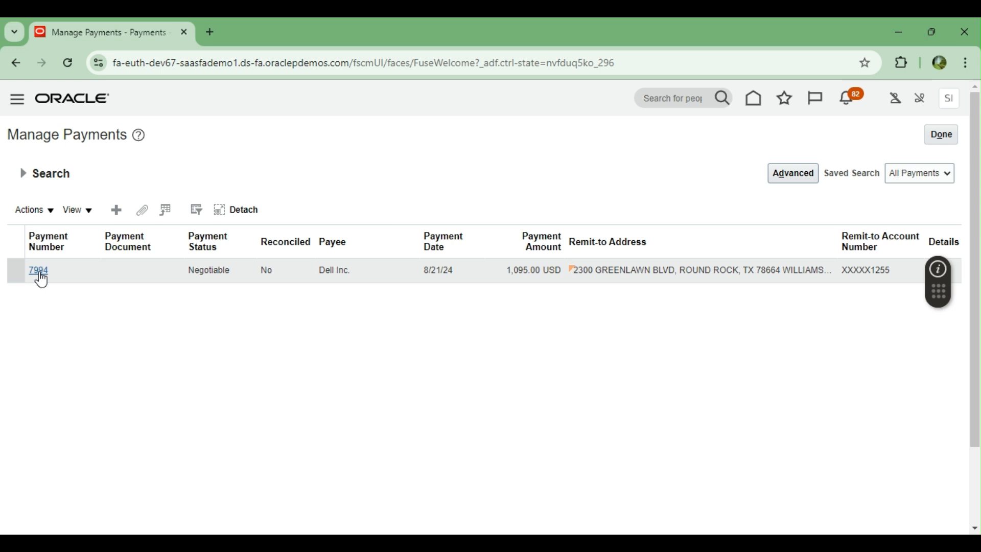
# Step: Open payment 7994 and check its remit-to bank and branch names
pyautogui.click(40, 272)
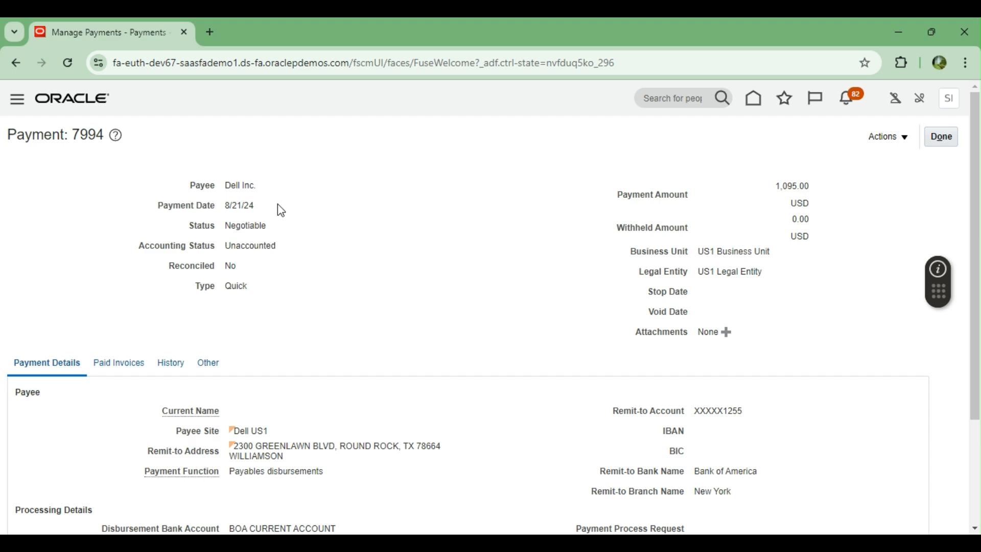
pyautogui.scroll(-2, 499, 278)
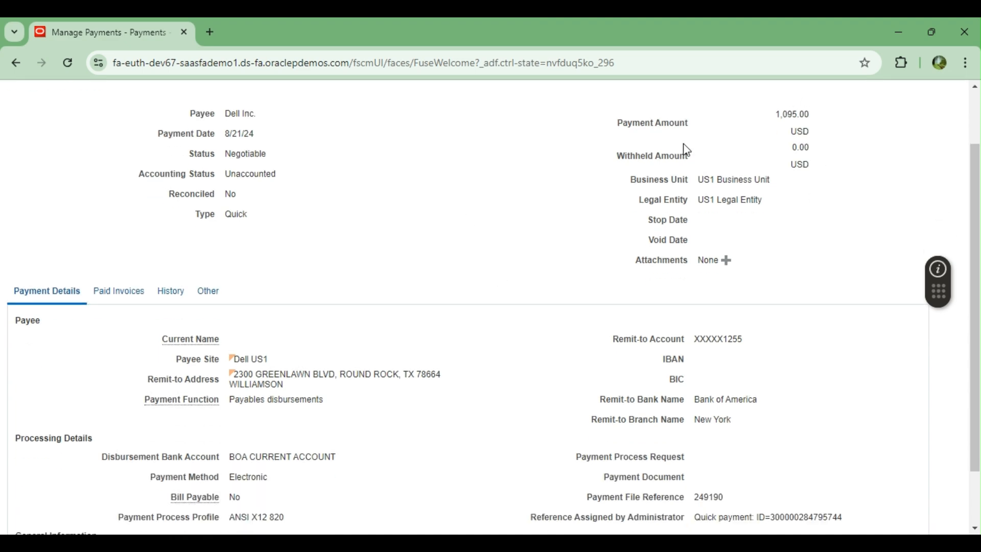
pyautogui.scroll(-2, 413, 274)
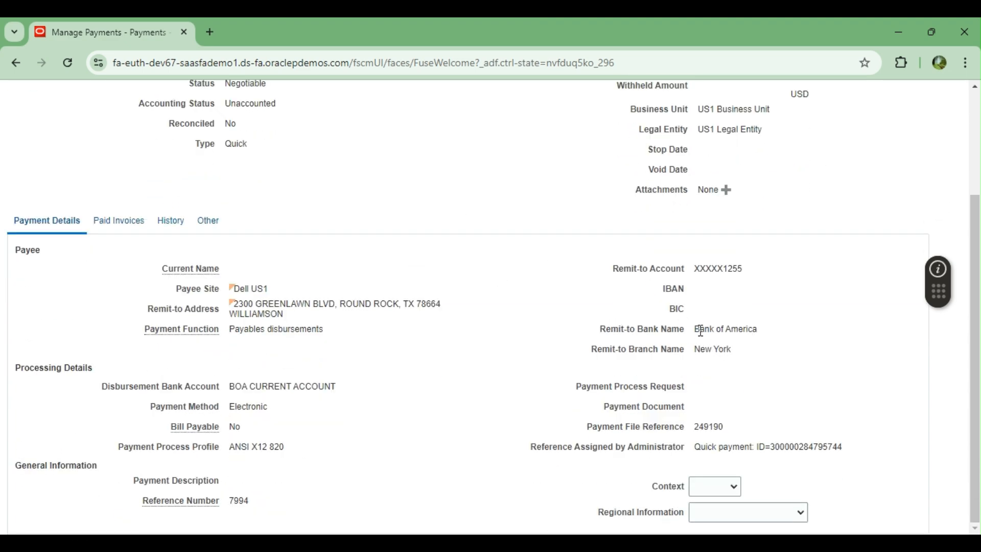
pyautogui.moveTo(699, 330); pyautogui.dragTo(763, 327)
pyautogui.moveTo(700, 349); pyautogui.dragTo(737, 349)
# Step: Review payment 7994's paid invoices, history, and other details like bank instructions and remittance
pyautogui.click(110, 222)
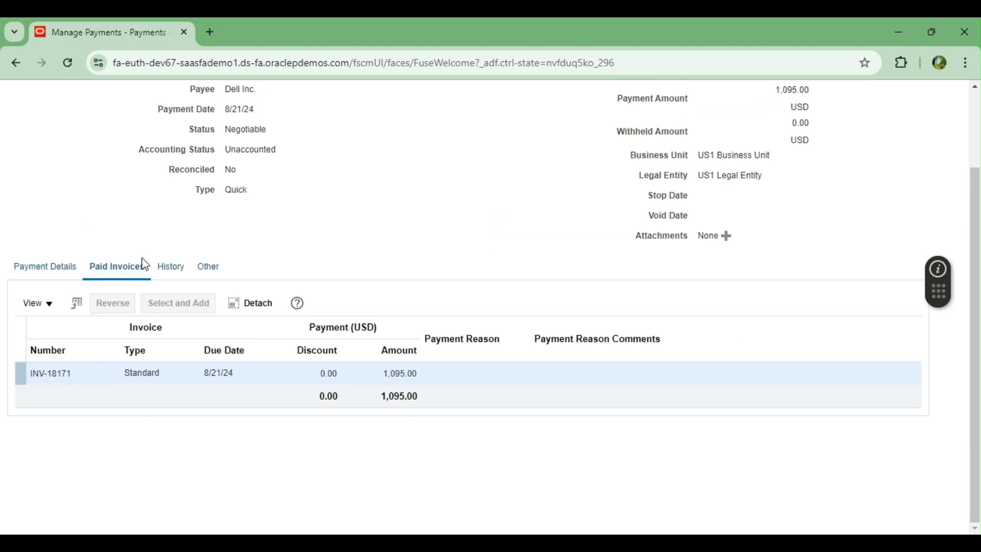
pyautogui.click(171, 266)
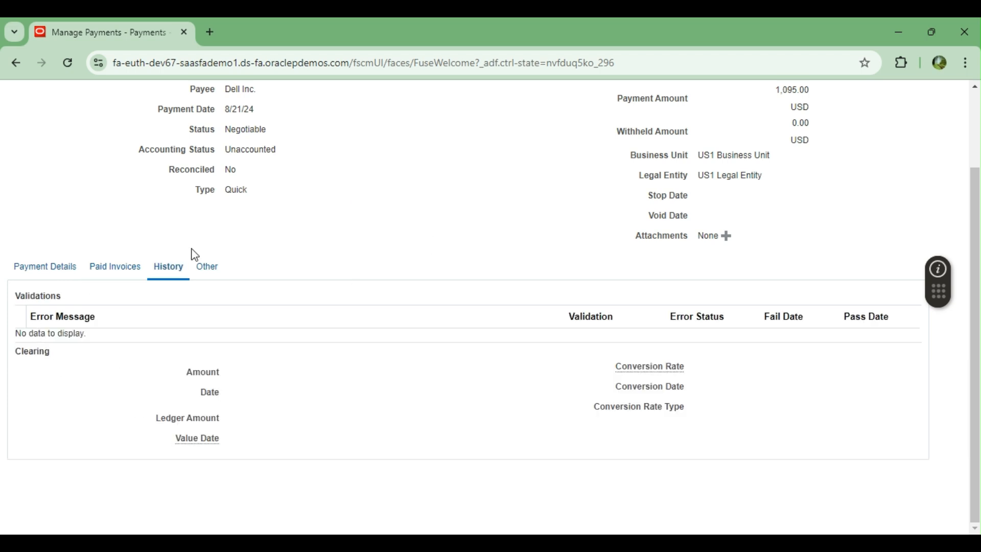
pyautogui.click(206, 270)
pyautogui.scroll(-1, 457, 231)
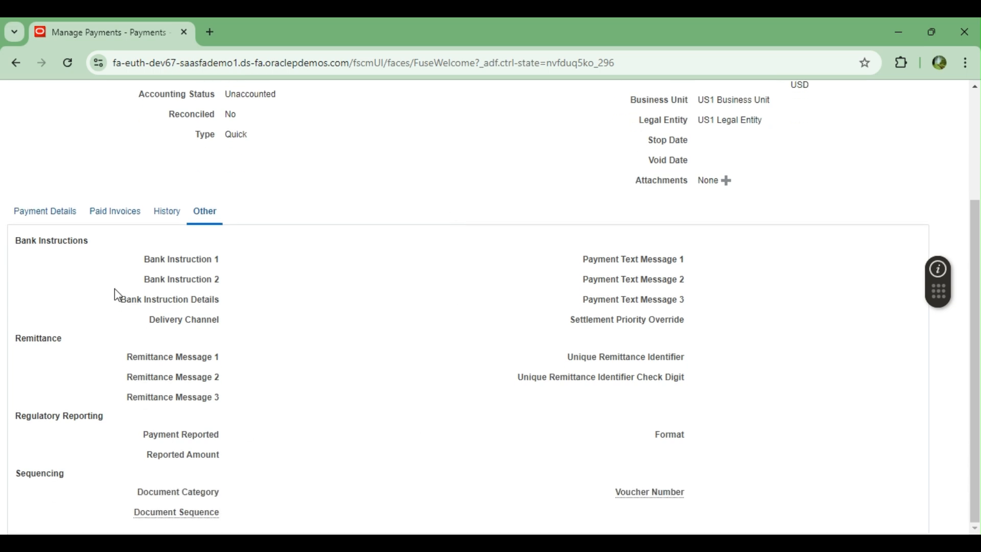
pyautogui.moveTo(22, 240); pyautogui.dragTo(80, 239)
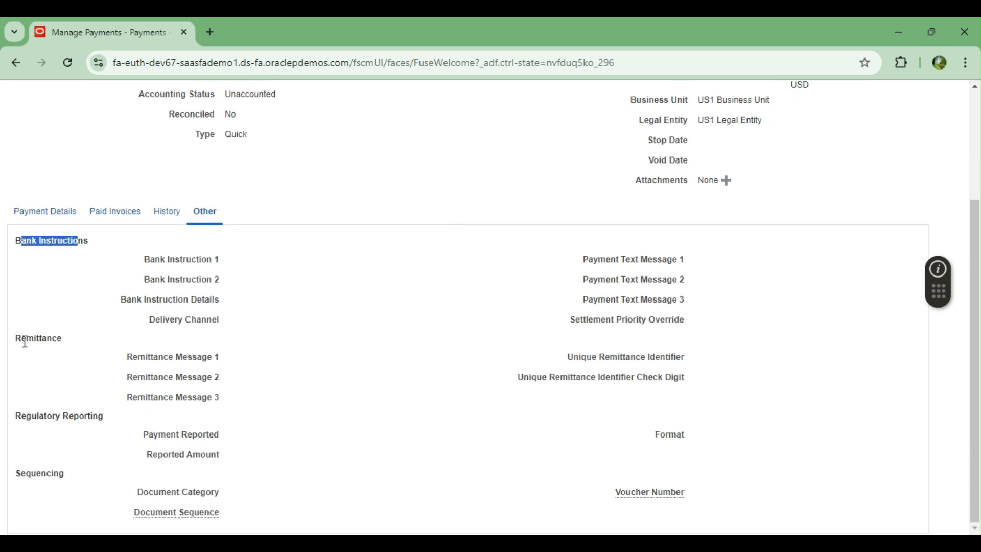
pyautogui.moveTo(22, 340); pyautogui.dragTo(72, 339)
pyautogui.moveTo(39, 416); pyautogui.dragTo(102, 418)
pyautogui.moveTo(36, 474); pyautogui.dragTo(100, 476)
pyautogui.moveTo(611, 254); pyautogui.dragTo(698, 252)
pyautogui.click(668, 322)
# Step: Confirm reference 7994, its payment process profile and Electronic method, then close the payment
pyautogui.scroll(3, 372, 295)
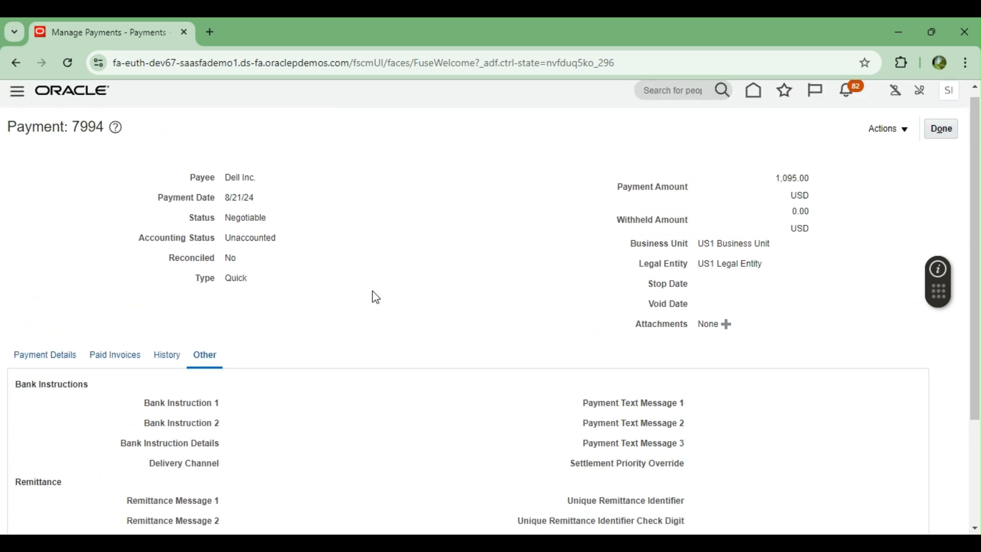
pyautogui.click(37, 357)
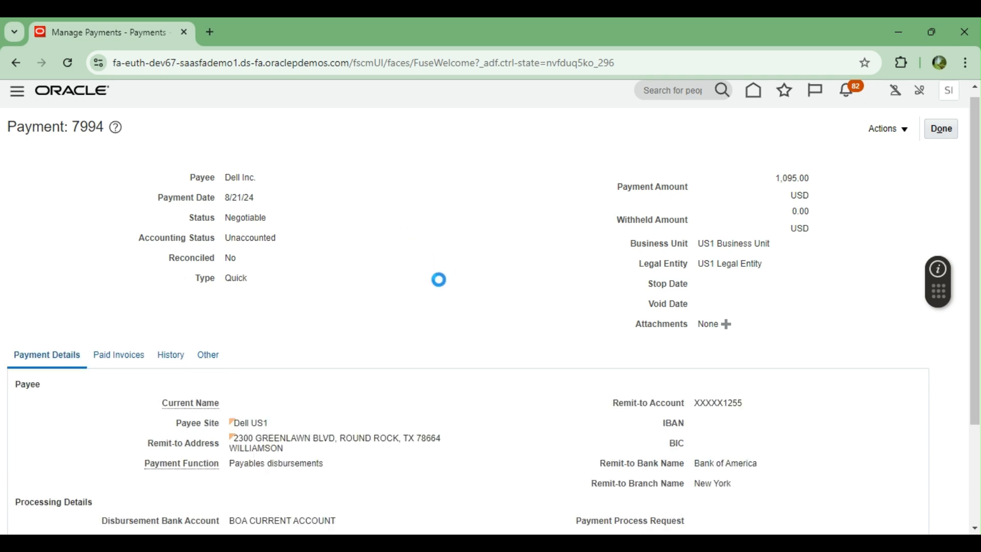
pyautogui.scroll(-3, 442, 287)
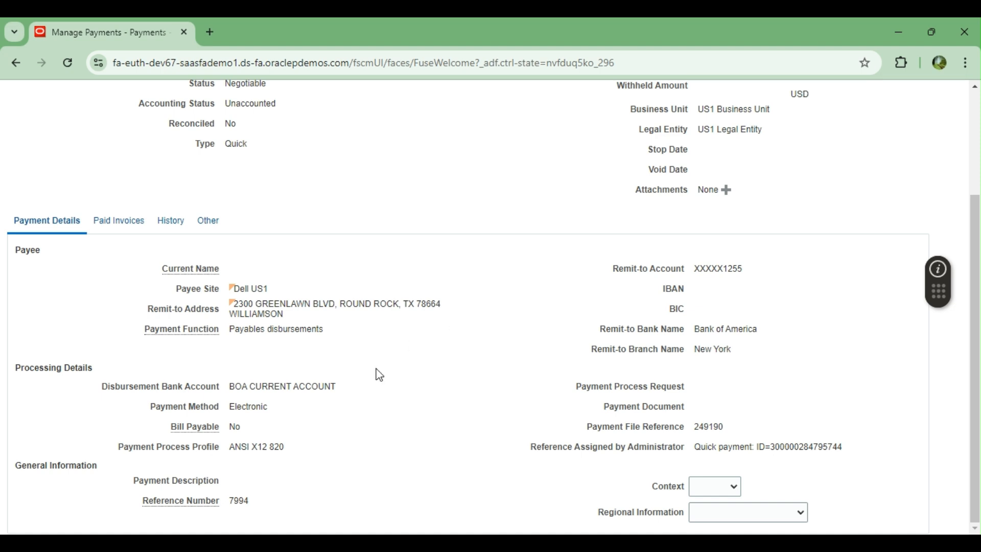
pyautogui.doubleClick(237, 500)
pyautogui.doubleClick(246, 446)
pyautogui.doubleClick(249, 407)
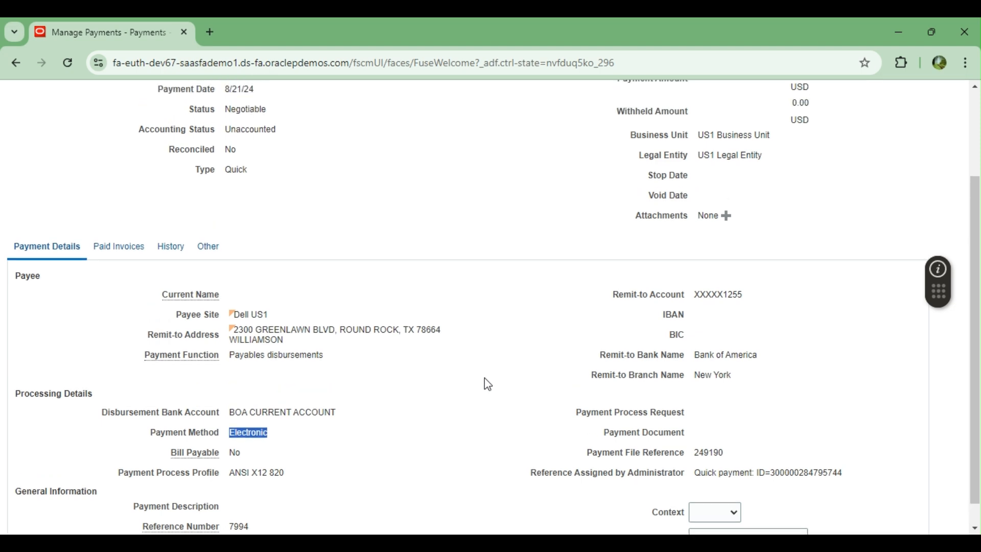
pyautogui.scroll(1, 485, 379)
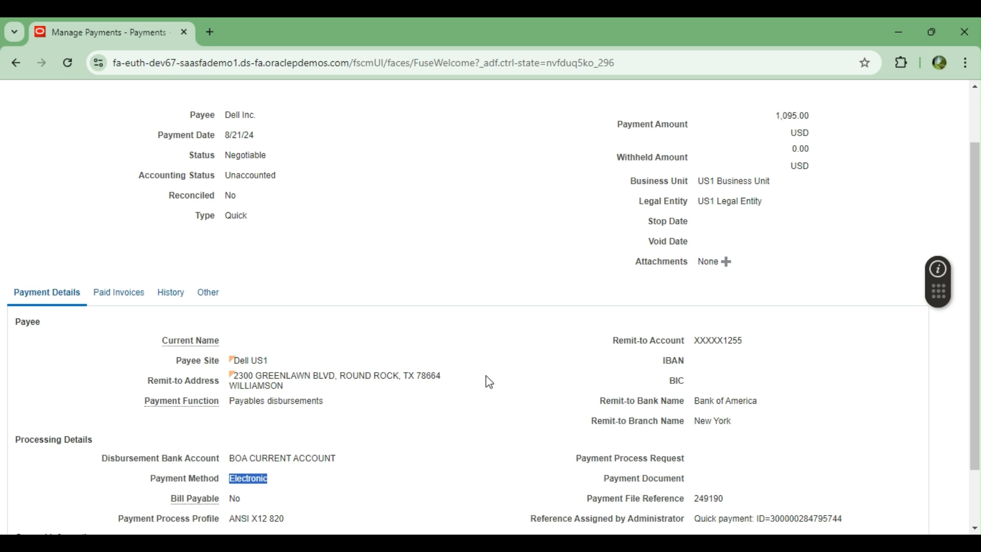
pyautogui.scroll(1, 488, 384)
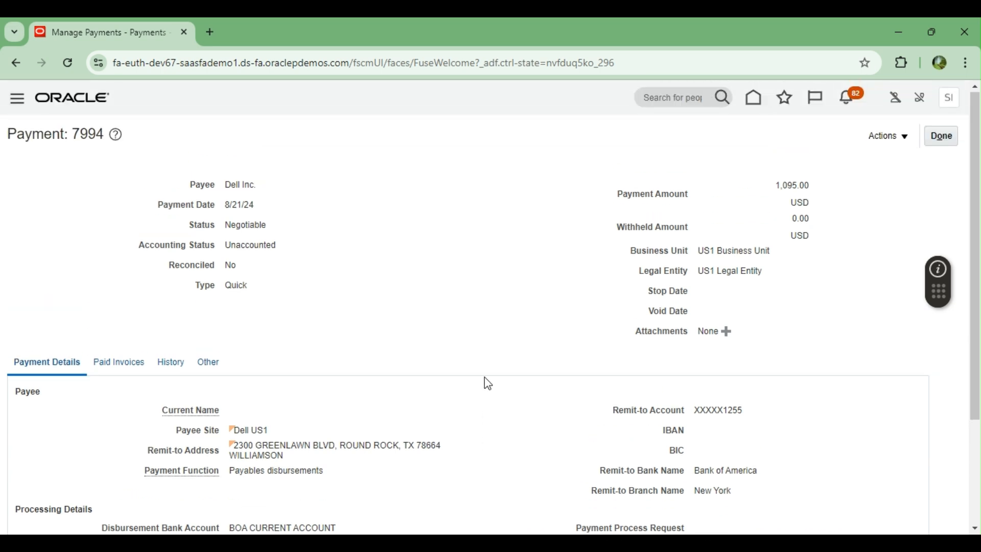
pyautogui.click(941, 137)
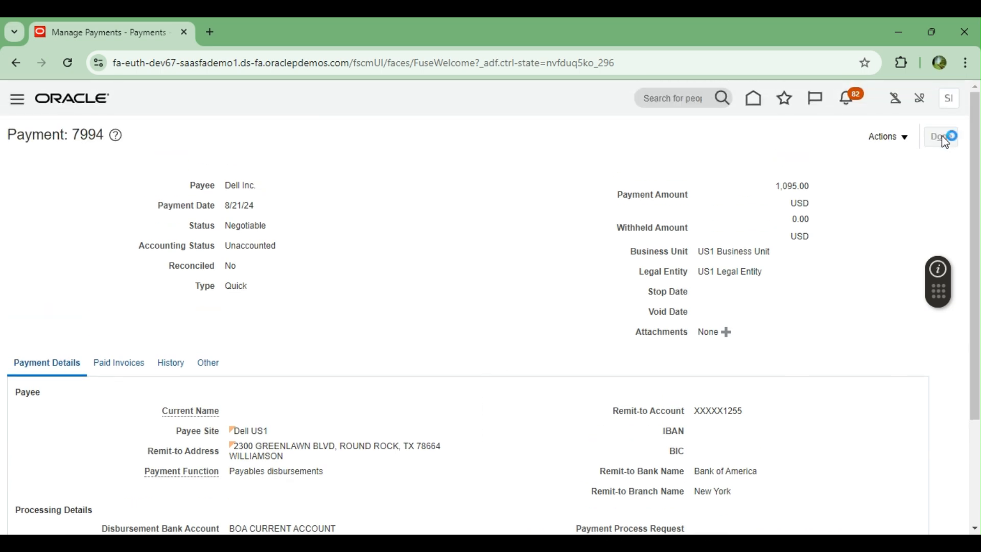
# Step: Leave Manage Payments, return Home to the Payables work area, and start a new invoice
pyautogui.click(942, 135)
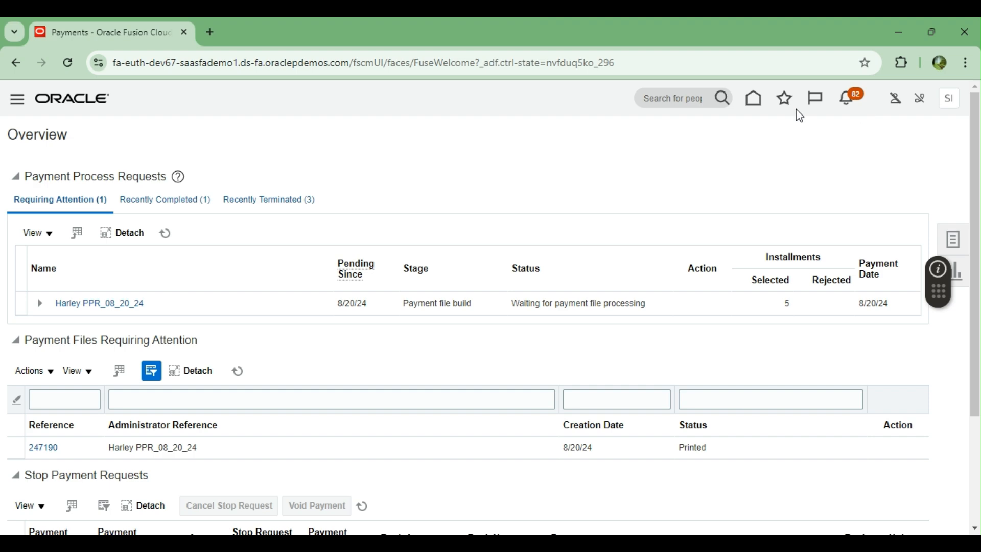
pyautogui.click(755, 98)
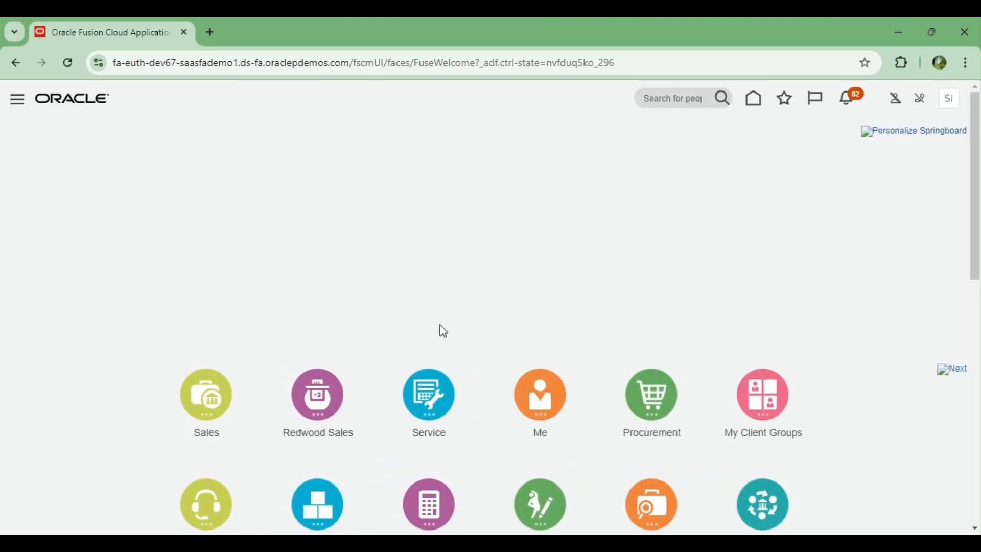
pyautogui.scroll(-6, 233, 317)
pyautogui.click(210, 452)
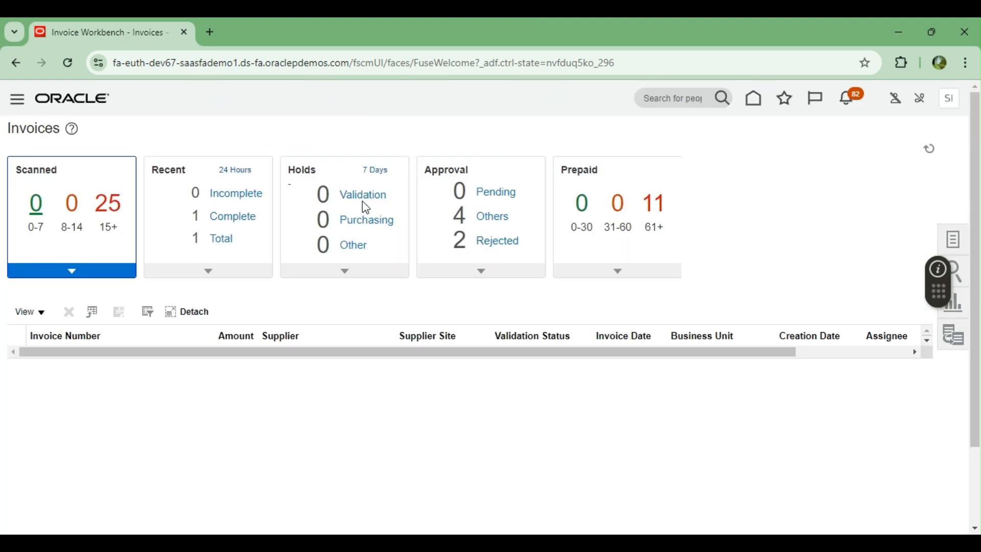
pyautogui.click(953, 239)
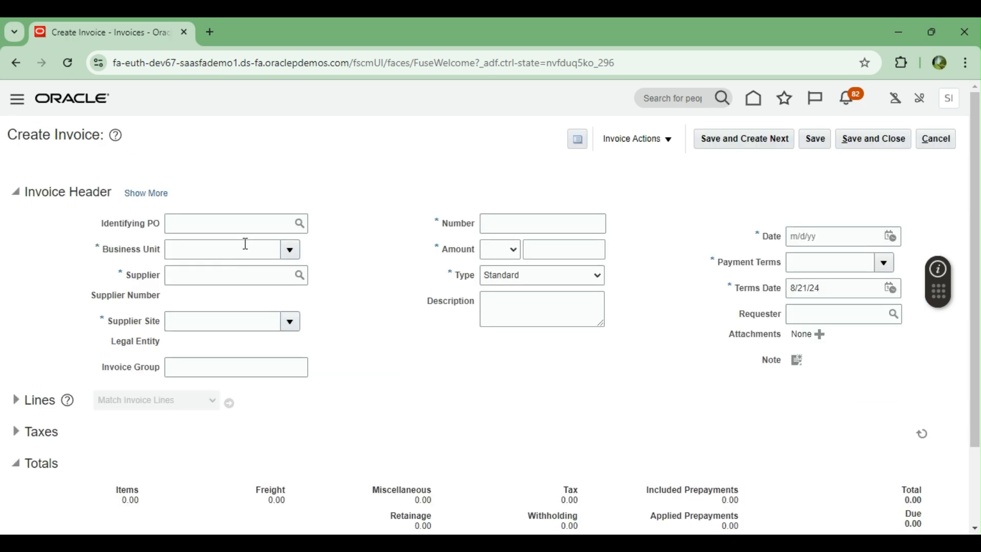
# Step: Fill the invoice header: US1 Business Unit, supplier Dell Inc., number INV-18161, amount 2,000
pyautogui.click(288, 254)
pyautogui.click(226, 292)
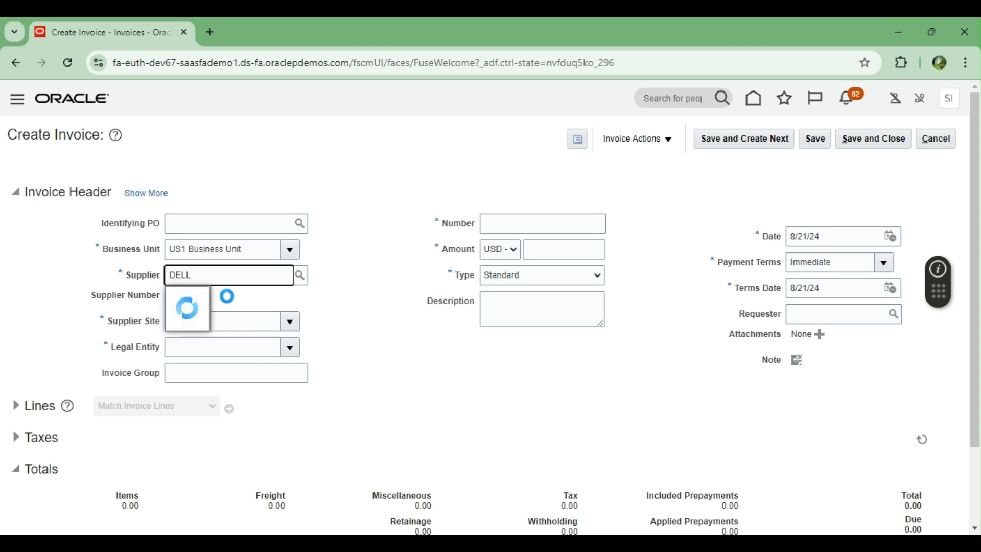
pyautogui.click(204, 295)
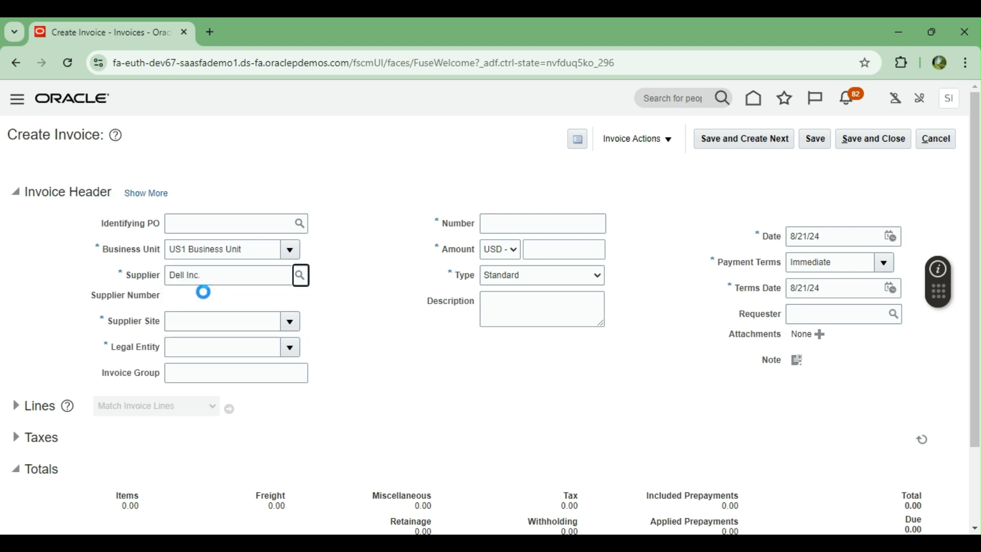
pyautogui.click(512, 221)
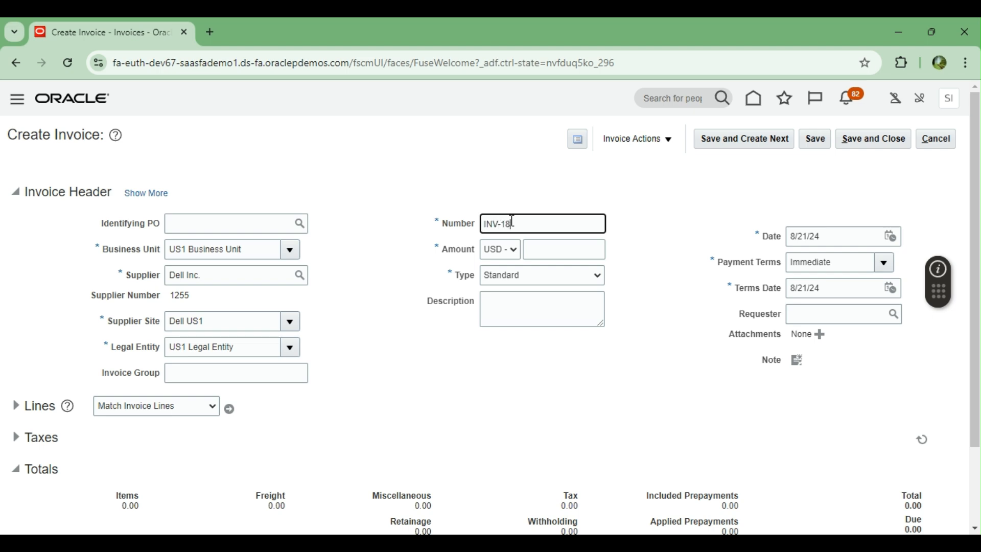
pyautogui.press('Tab')
pyautogui.press('Tab')
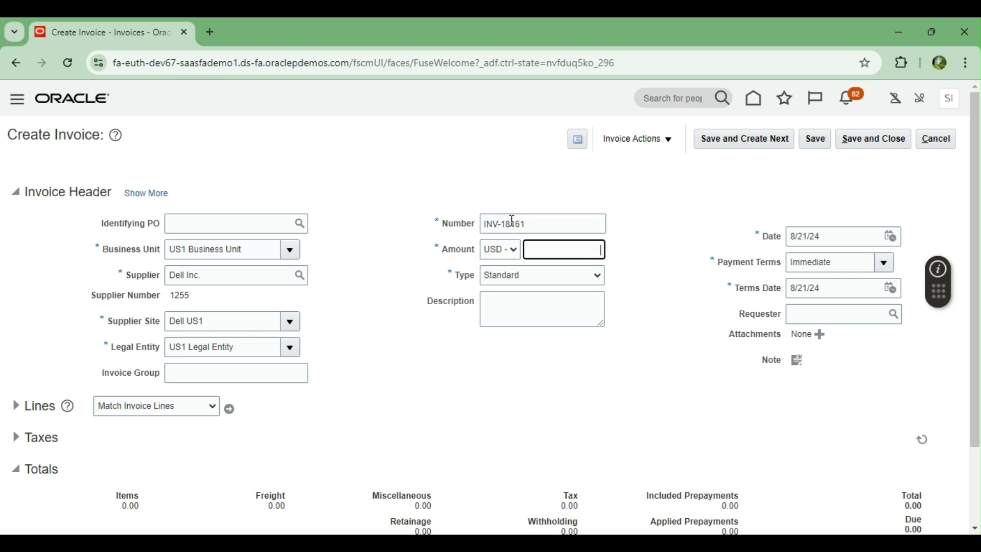
pyautogui.write('2,00')
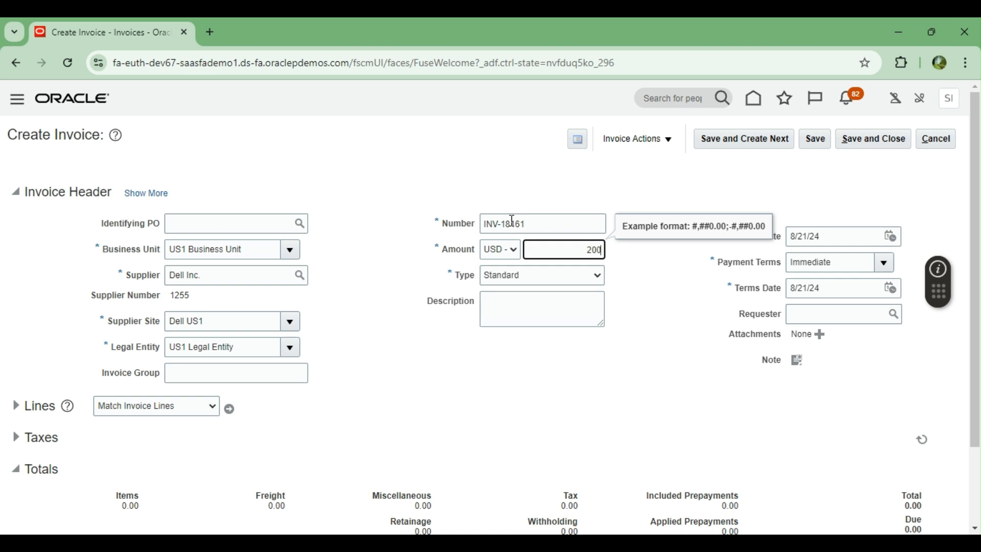
pyautogui.write('0')
pyautogui.press('Tab')
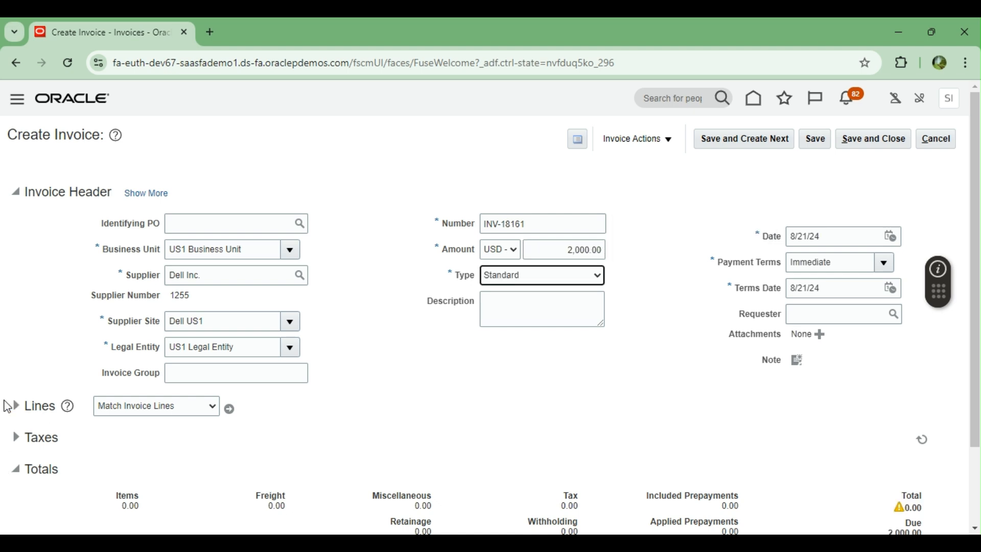
# Step: Add line 1 for 2,000 using the Contractor Expense distribution set
pyautogui.click(9, 406)
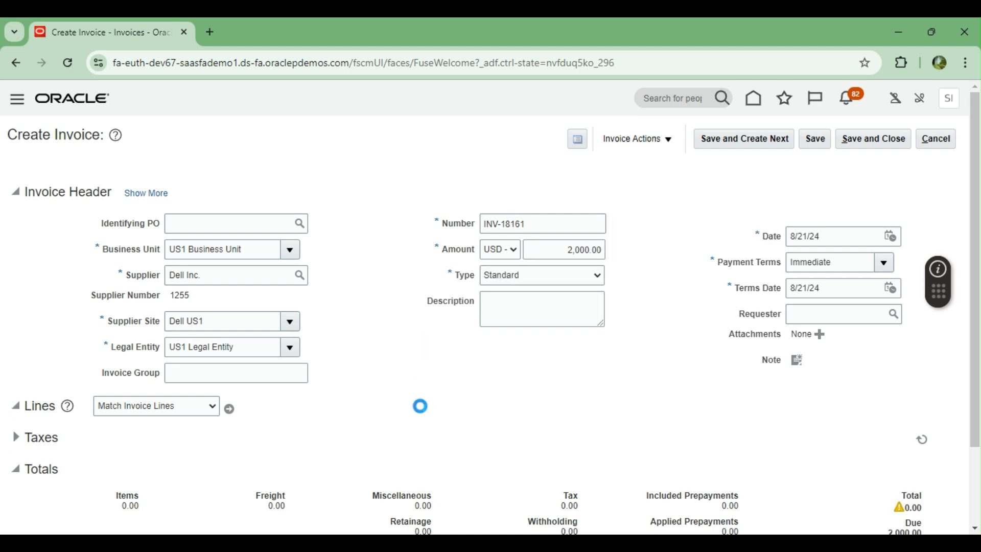
pyautogui.click(216, 399)
pyautogui.write('2000')
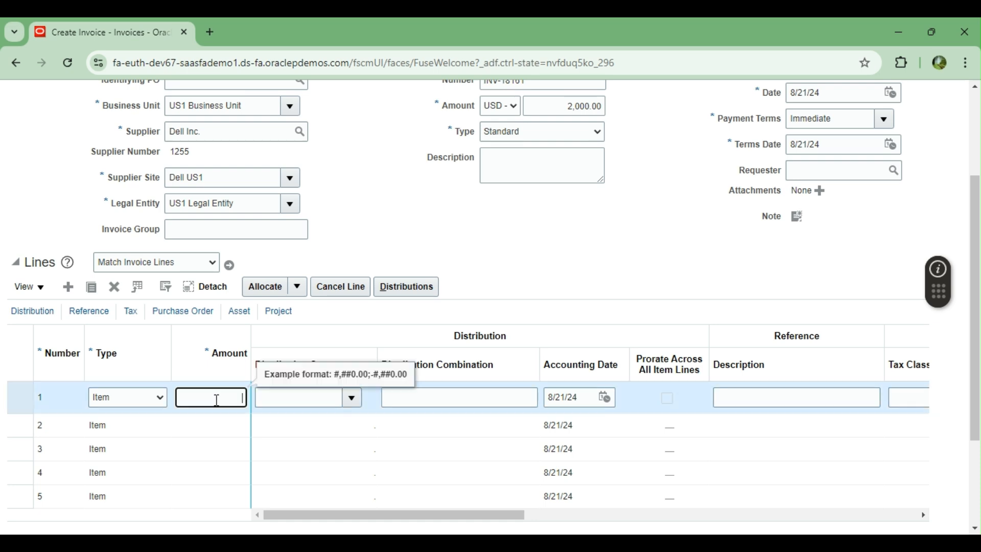
pyautogui.press('Tab')
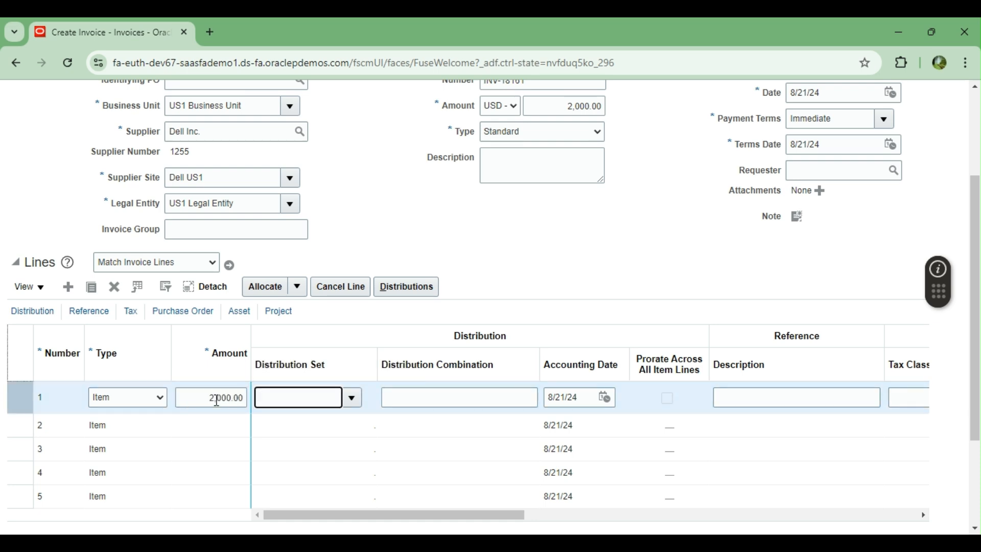
pyautogui.click(351, 397)
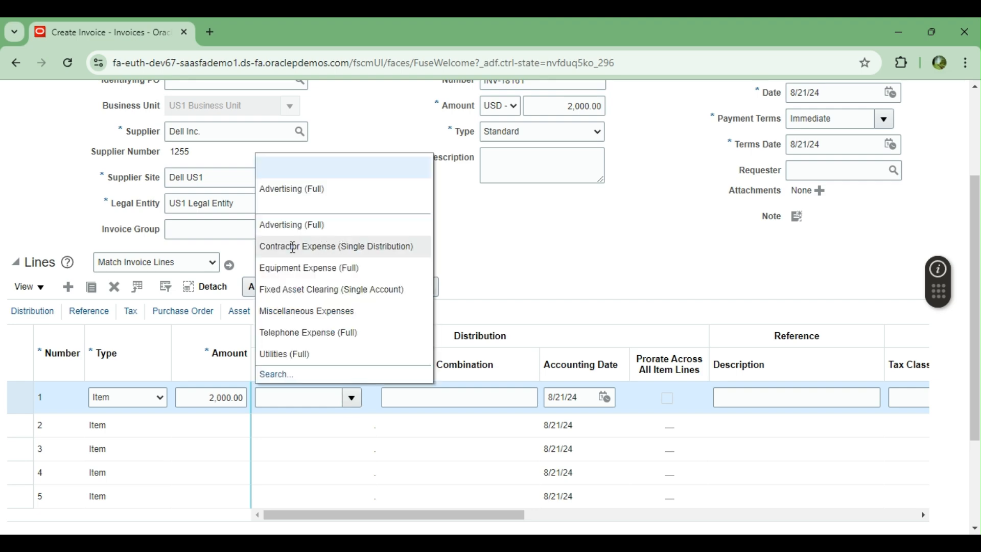
pyautogui.click(292, 248)
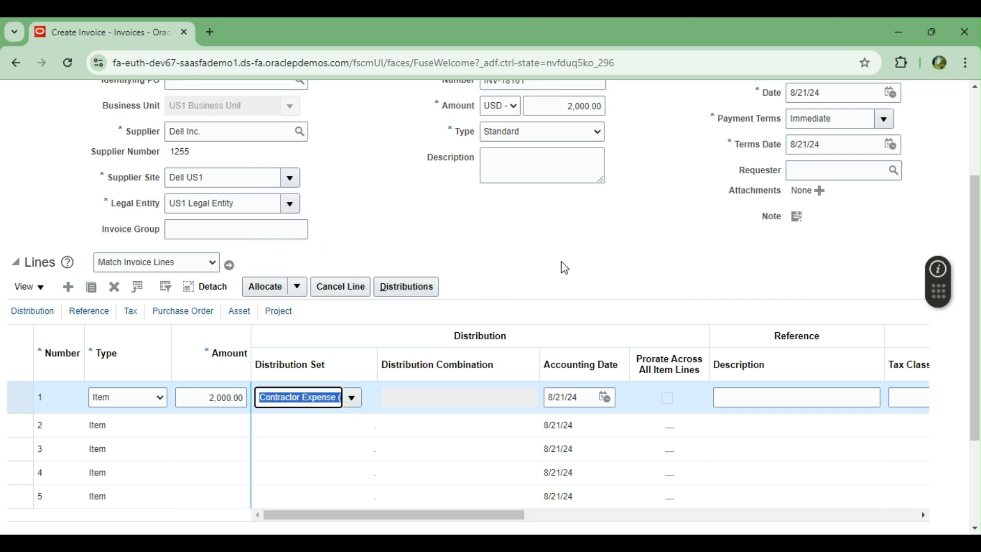
pyautogui.scroll(3, 567, 276)
# Step: Save invoice INV-18161 and validate it
pyautogui.click(815, 139)
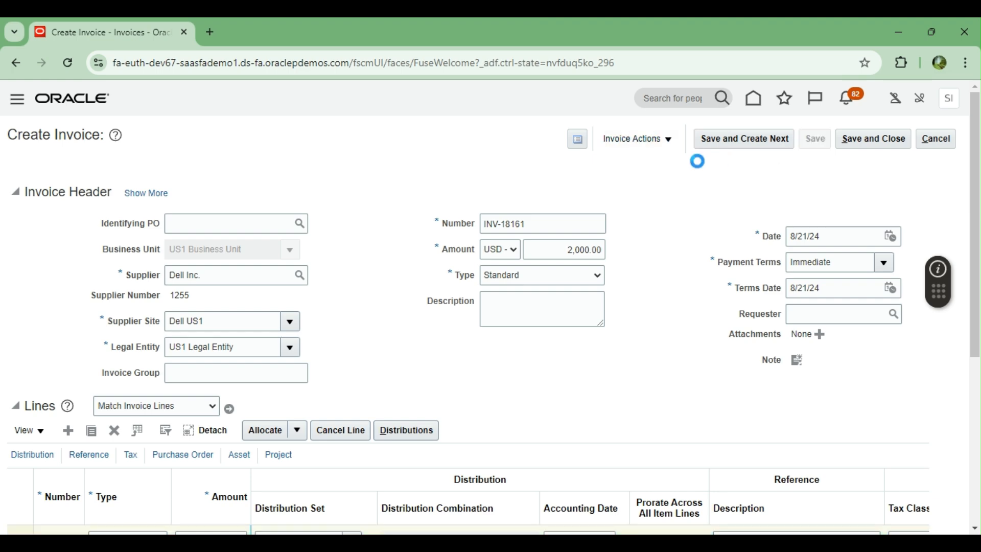
pyautogui.scroll(-4, 705, 212)
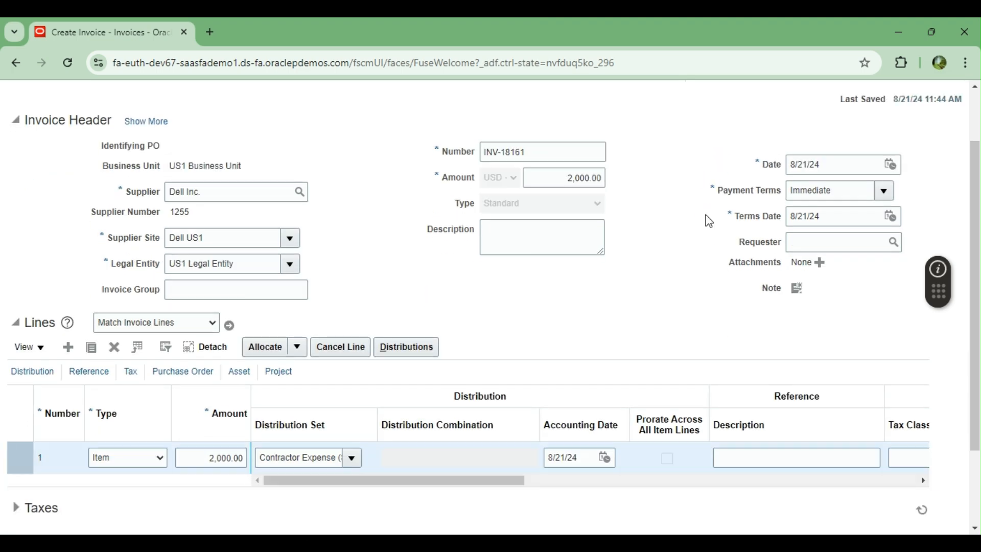
pyautogui.scroll(4, 709, 220)
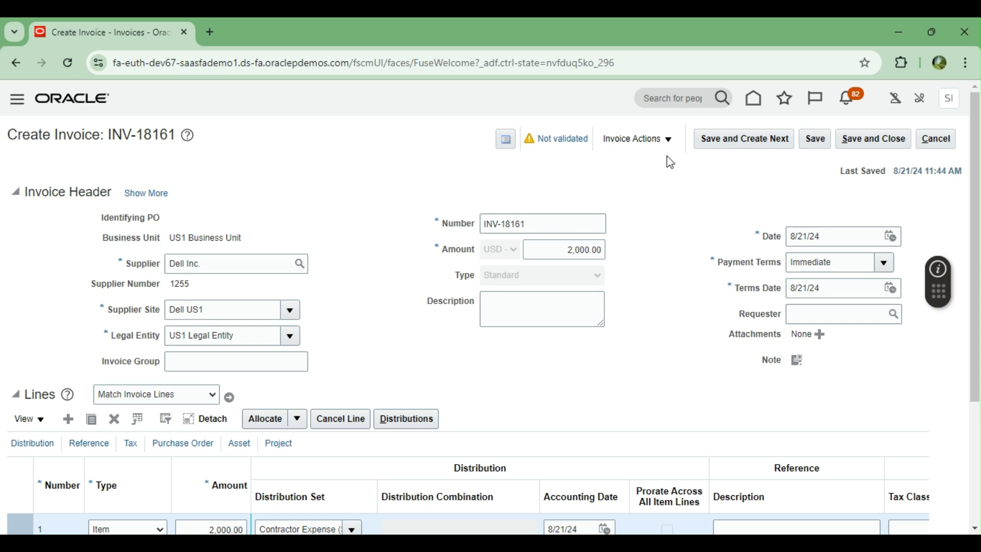
pyautogui.click(665, 139)
pyautogui.click(658, 207)
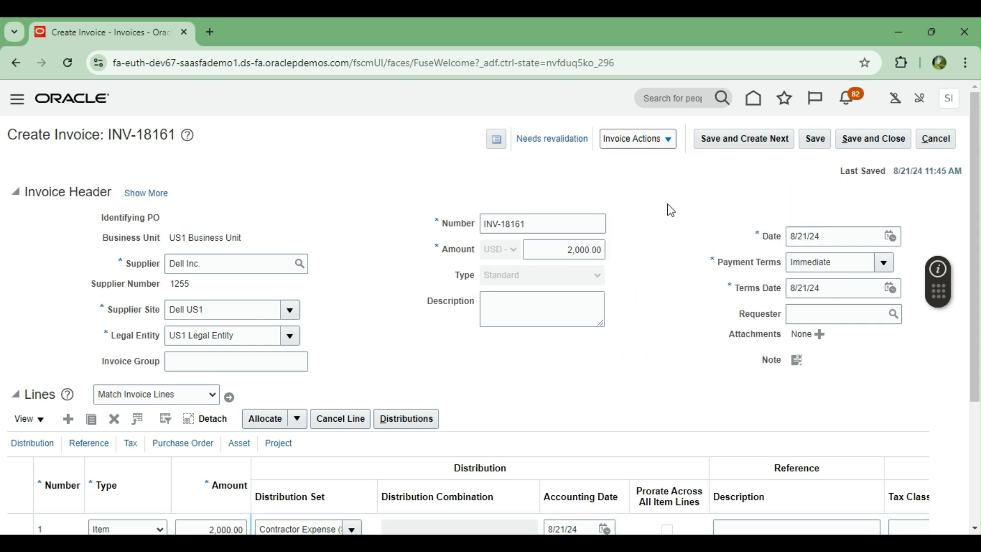
pyautogui.scroll(-3, 635, 260)
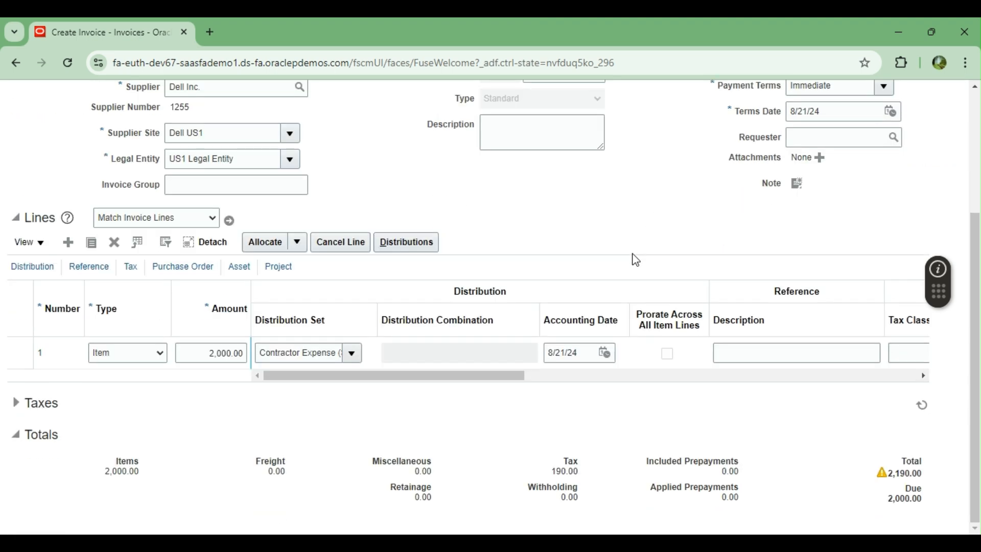
pyautogui.scroll(3, 648, 213)
# Step: Change the invoice amount to 2,190.00 and validate again
pyautogui.click(558, 249)
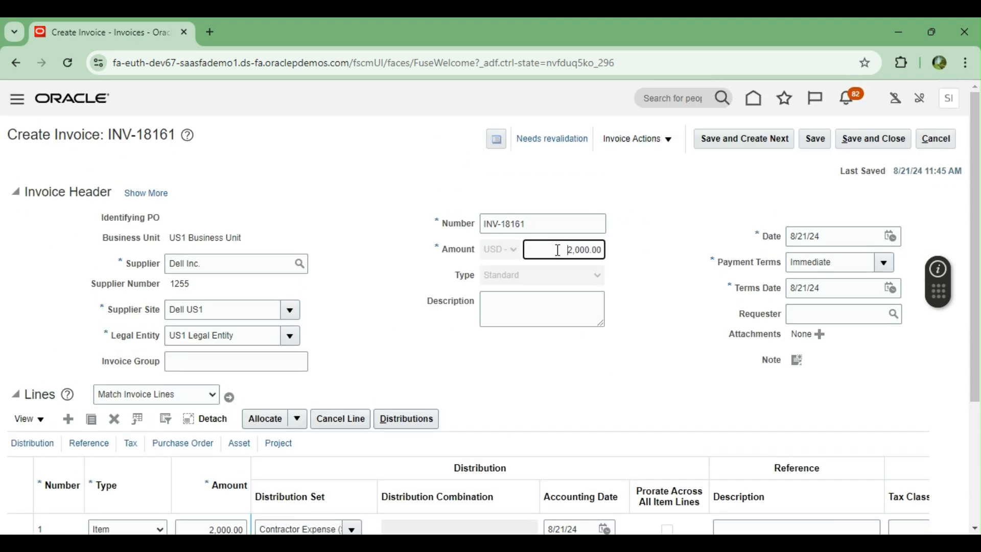
pyautogui.press('BackSpace')
pyautogui.press('BackSpace')
pyautogui.press('BackSpace')
pyautogui.press('BackSpace')
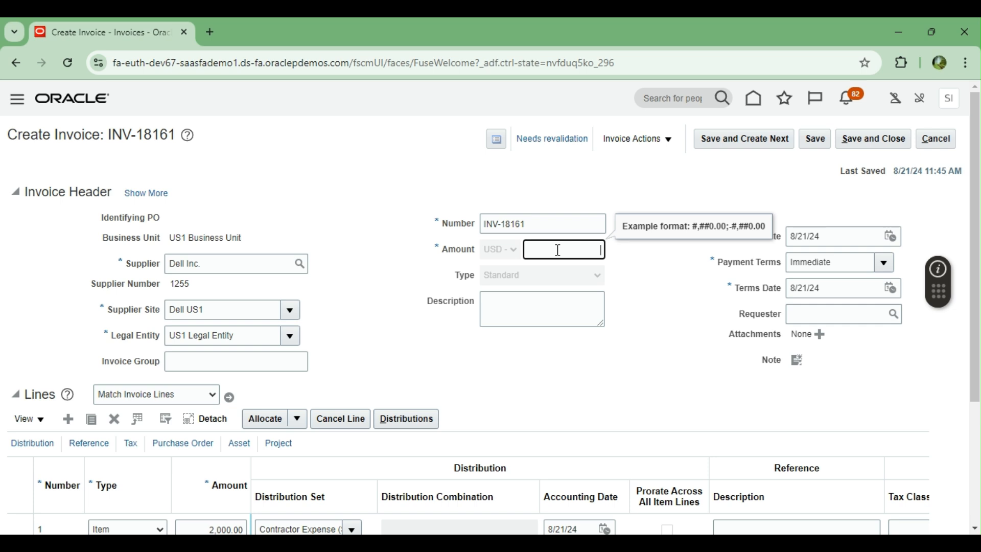
pyautogui.write('2,190')
pyautogui.press('Tab')
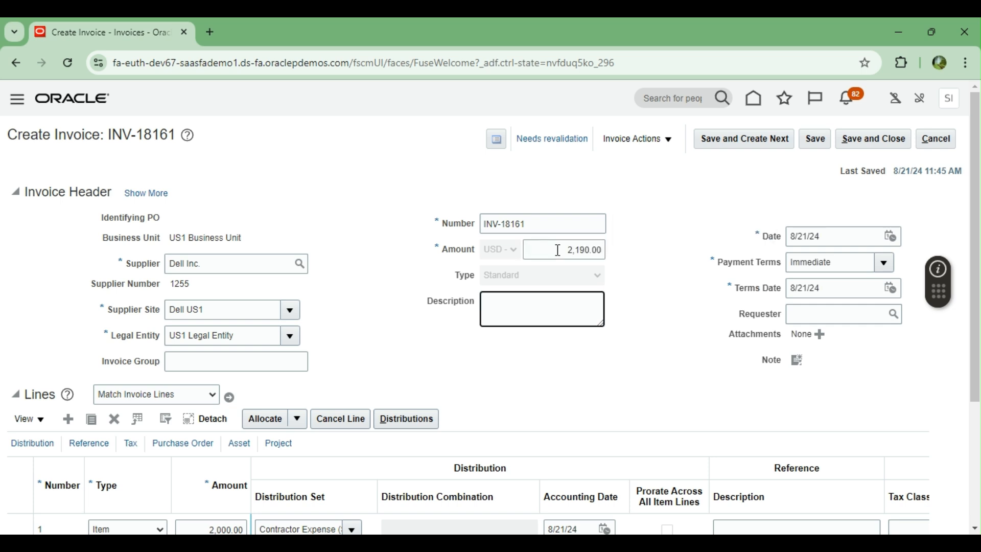
pyautogui.click(661, 139)
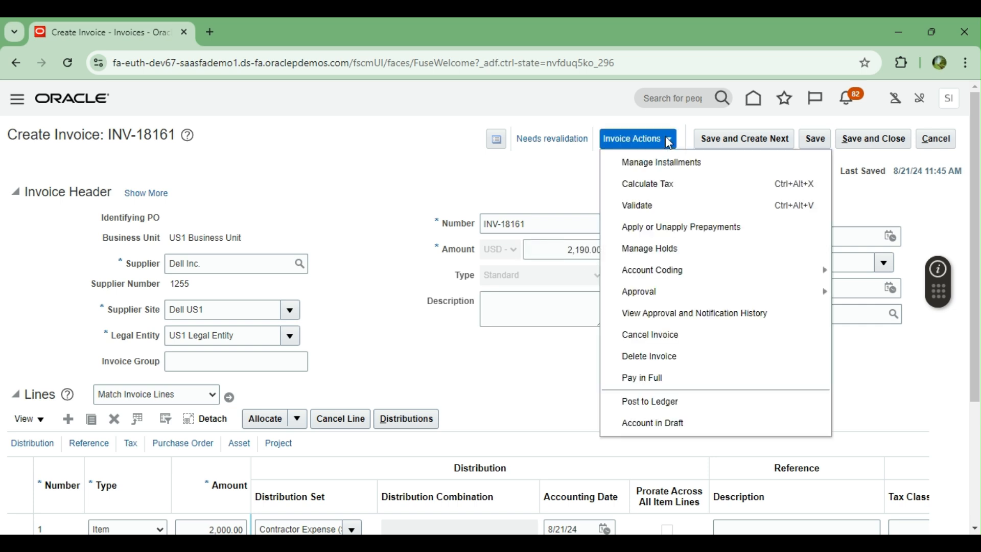
pyautogui.click(662, 205)
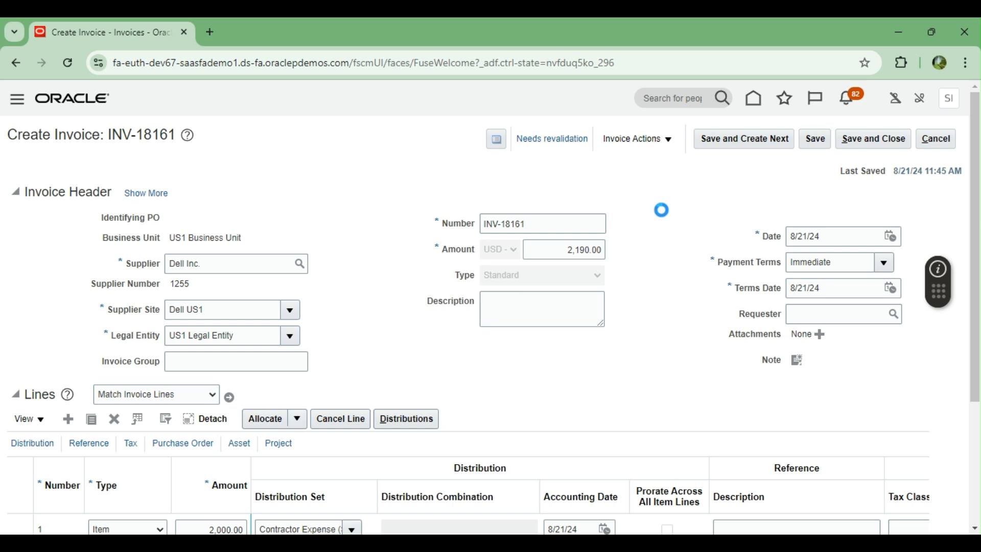
# Step: Post the invoice to the ledger and dismiss the accounting completed confirmation
pyautogui.click(672, 142)
pyautogui.click(659, 402)
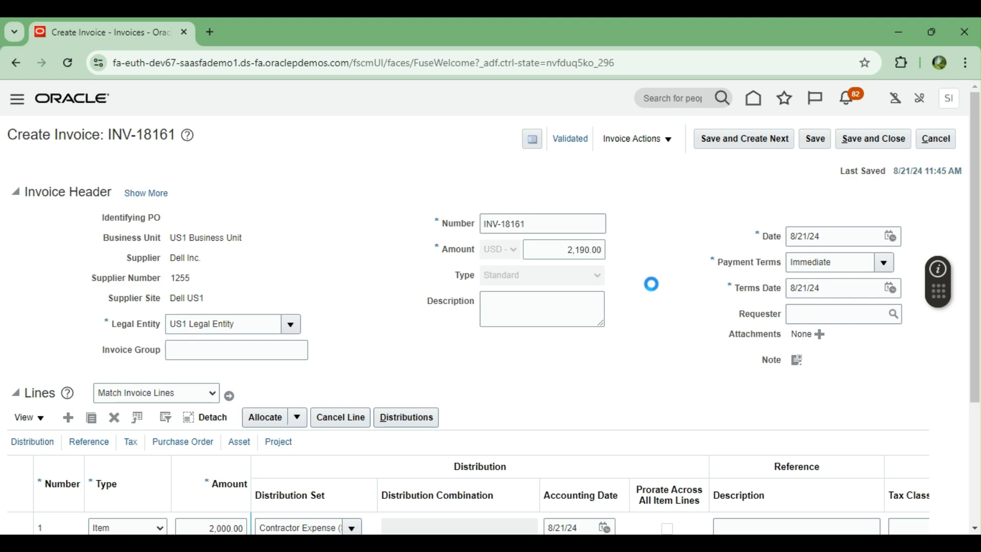
pyautogui.scroll(-3, 651, 284)
pyautogui.scroll(-1, 651, 284)
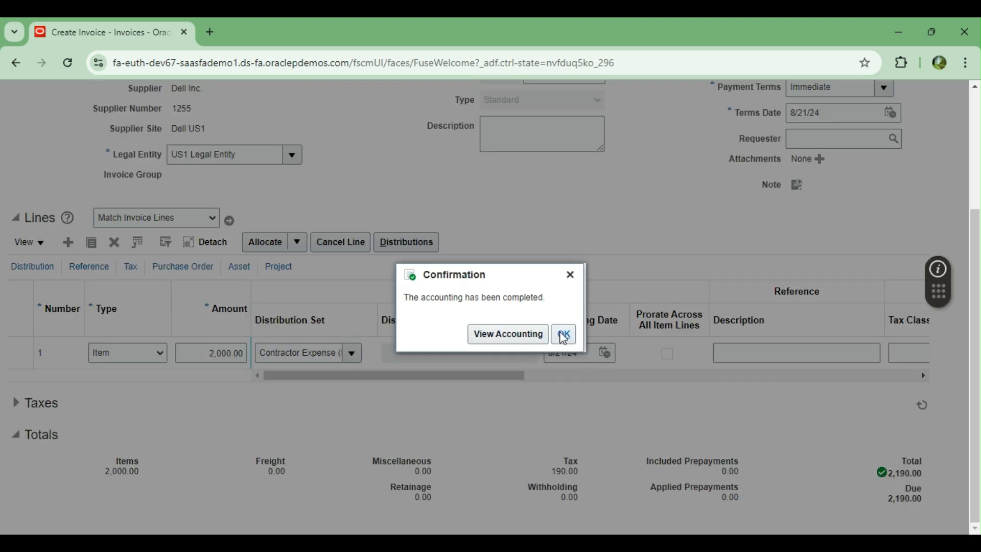
pyautogui.click(563, 333)
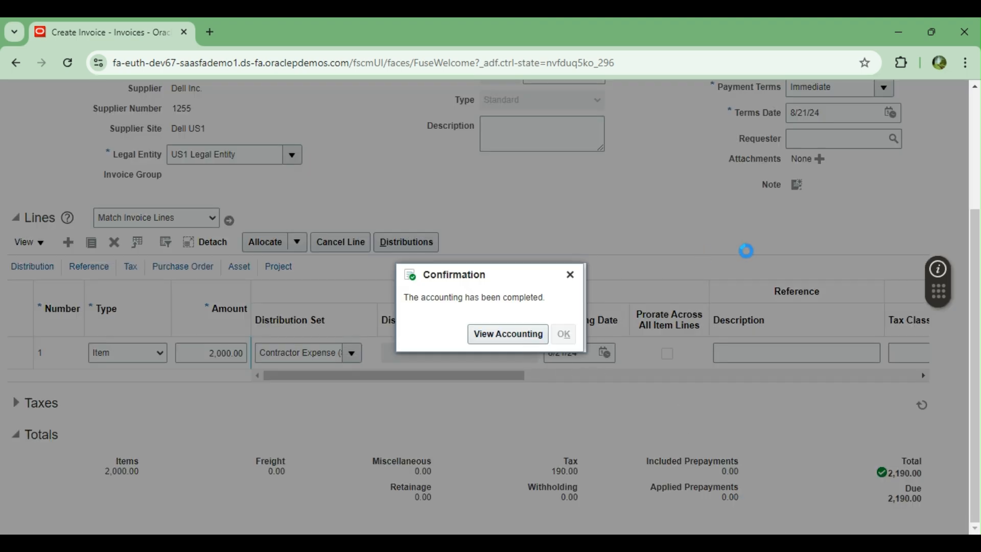
pyautogui.scroll(3, 748, 251)
pyautogui.click(636, 138)
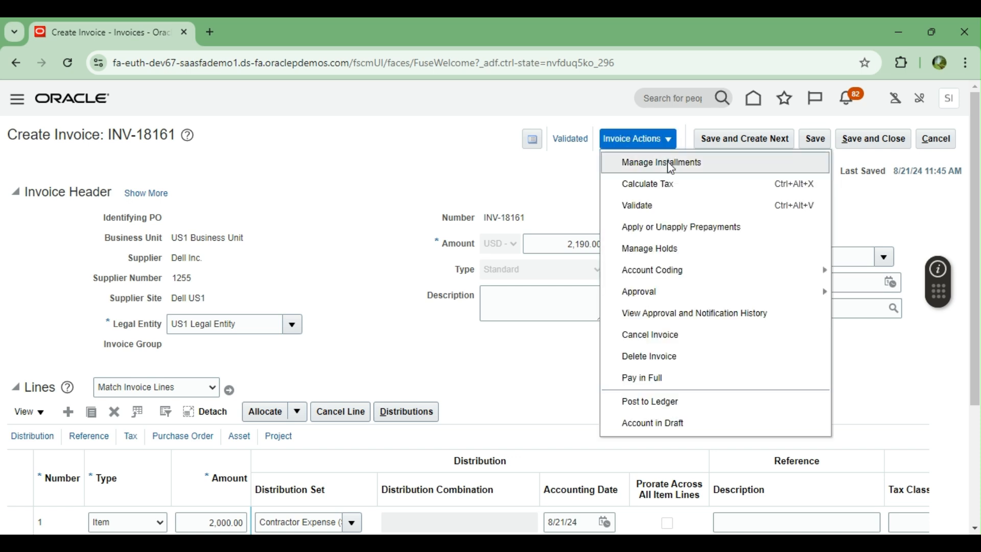
pyautogui.click(668, 162)
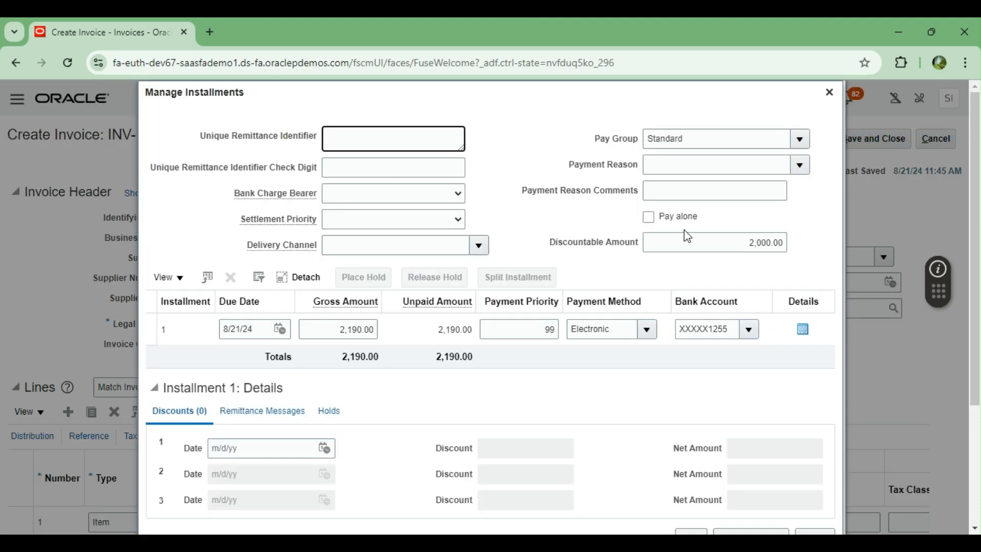
# Step: Switch installment 1's payment method from Electronic to Check and save the installments
pyautogui.scroll(-3, 378, 424)
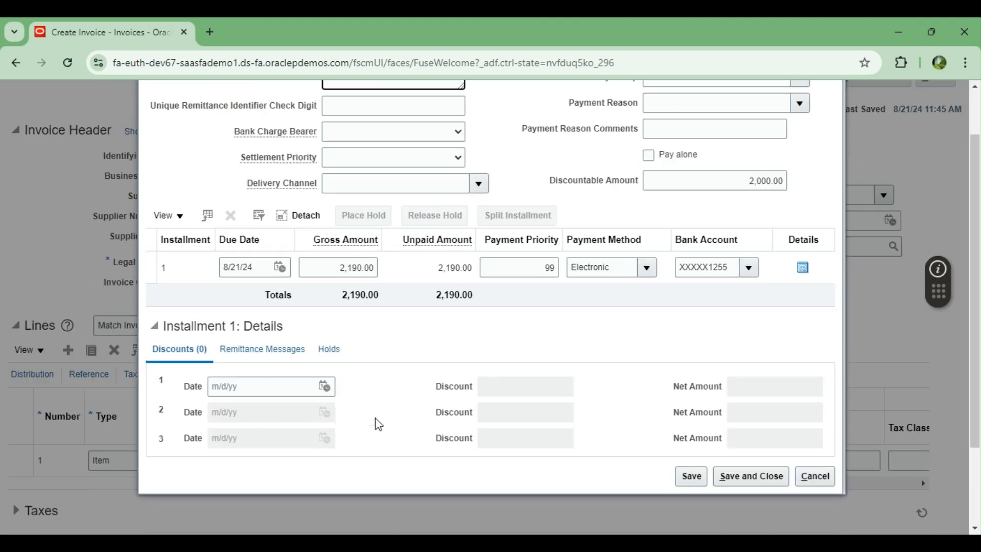
pyautogui.scroll(1, 378, 424)
pyautogui.scroll(1, 378, 424)
pyautogui.click(645, 327)
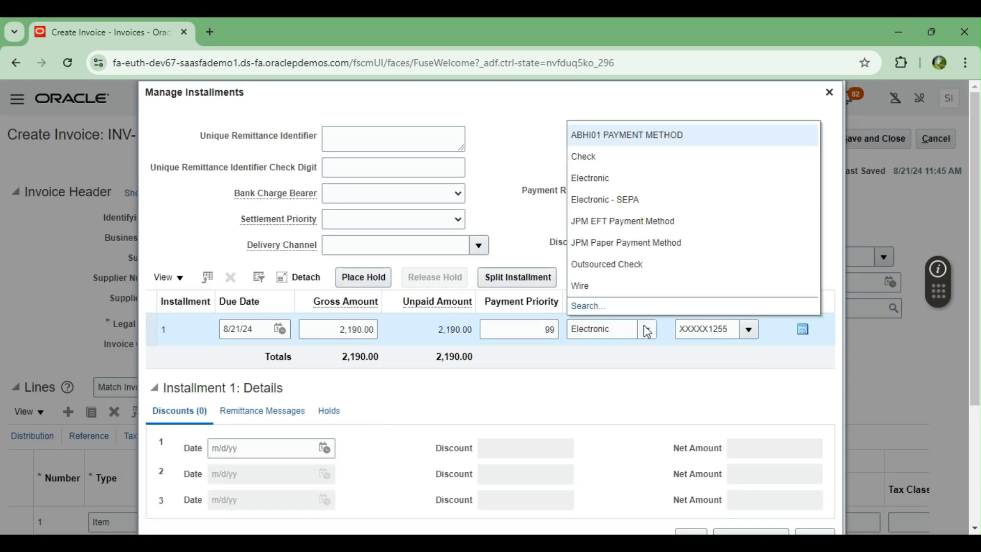
pyautogui.click(585, 154)
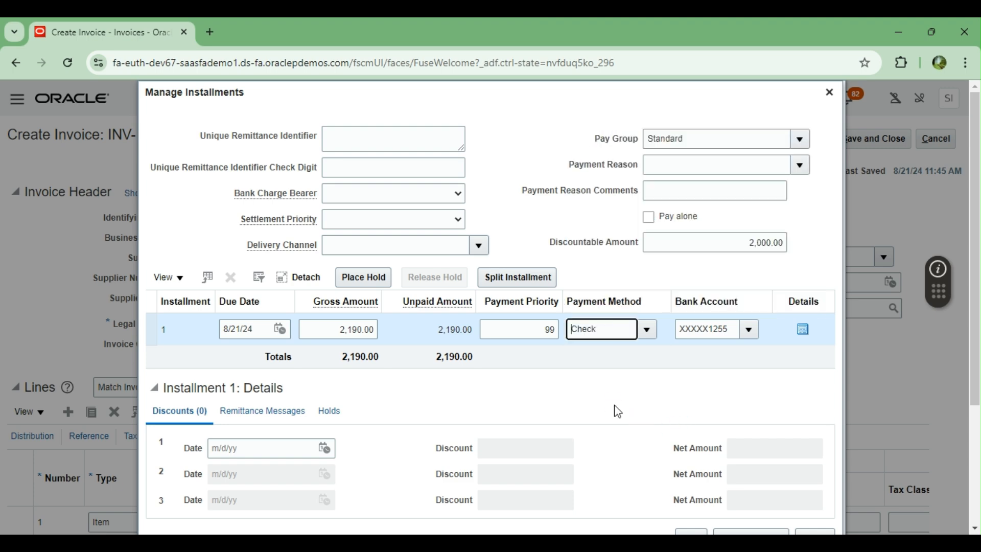
pyautogui.scroll(-3, 617, 411)
pyautogui.click(685, 400)
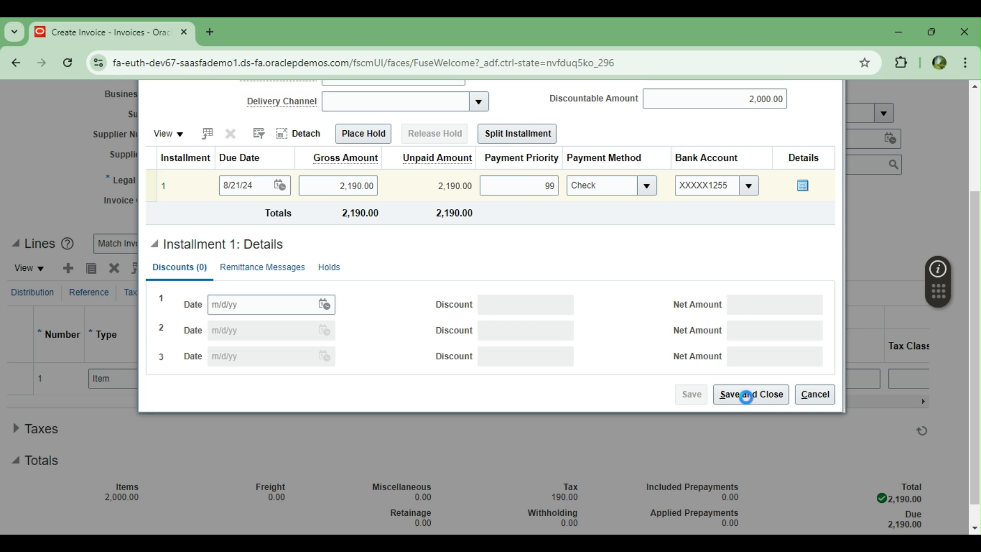
pyautogui.click(749, 397)
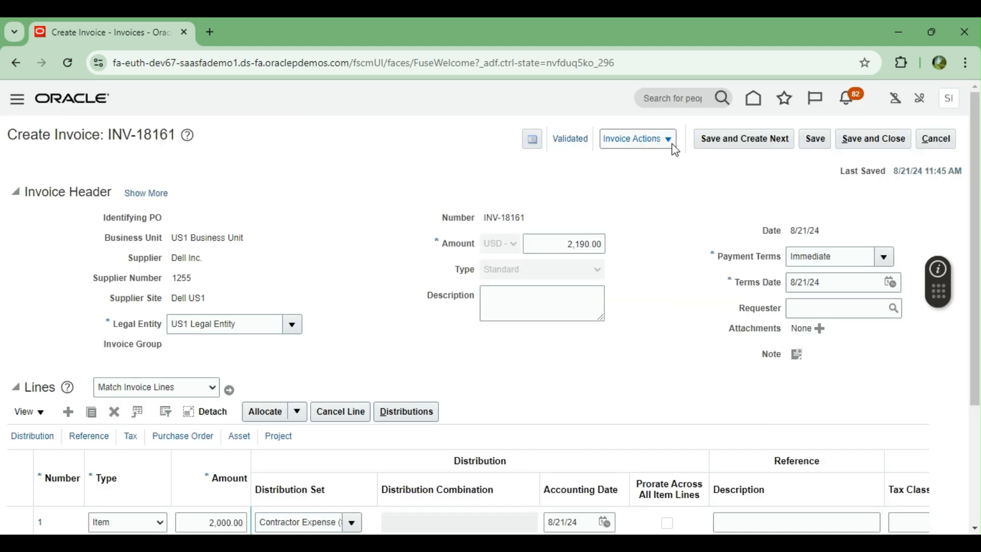
pyautogui.click(674, 148)
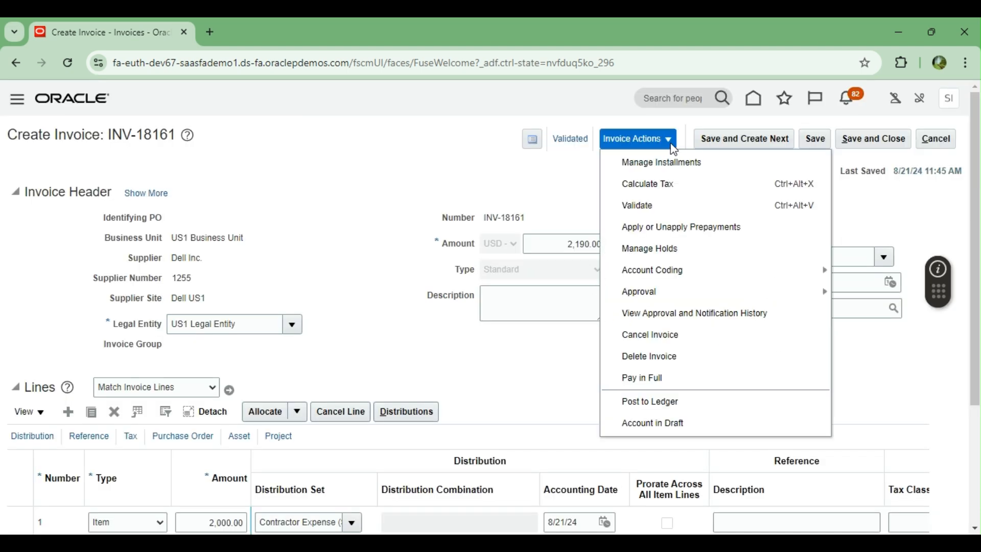
# Step: Pay INV-18161's 2,190.00 in full by Check from BOA CURRENT ACCOUNT, searching for a profile
pyautogui.click(629, 379)
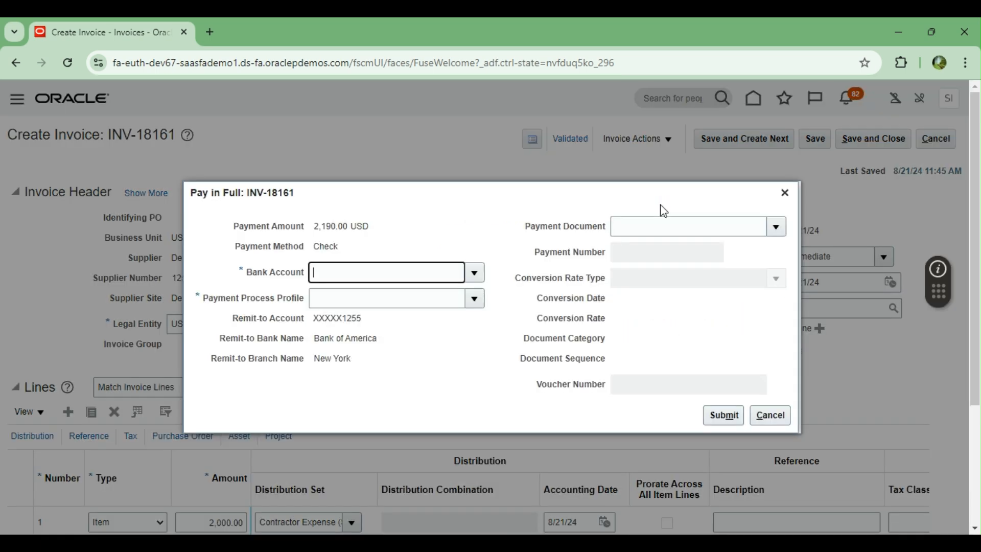
pyautogui.click(474, 272)
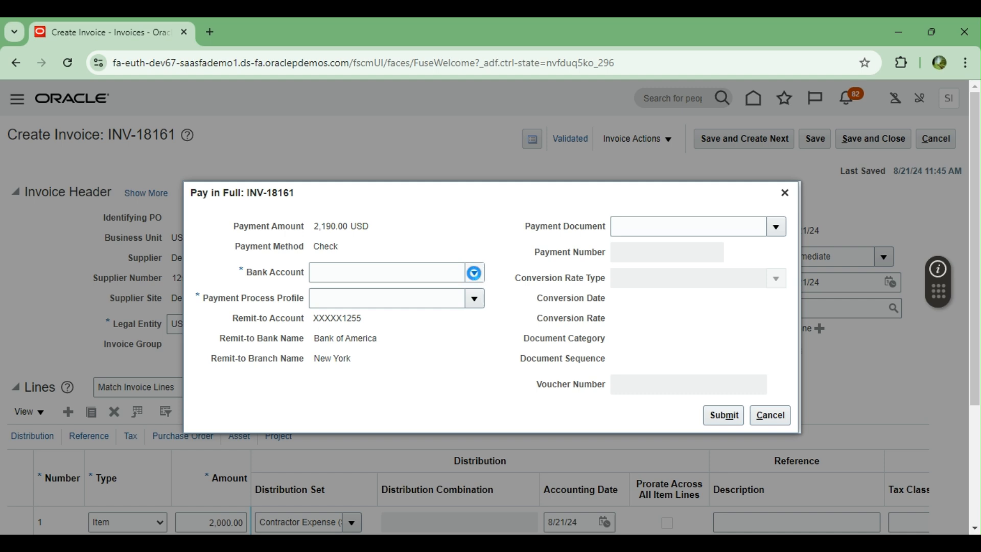
pyautogui.click(497, 204)
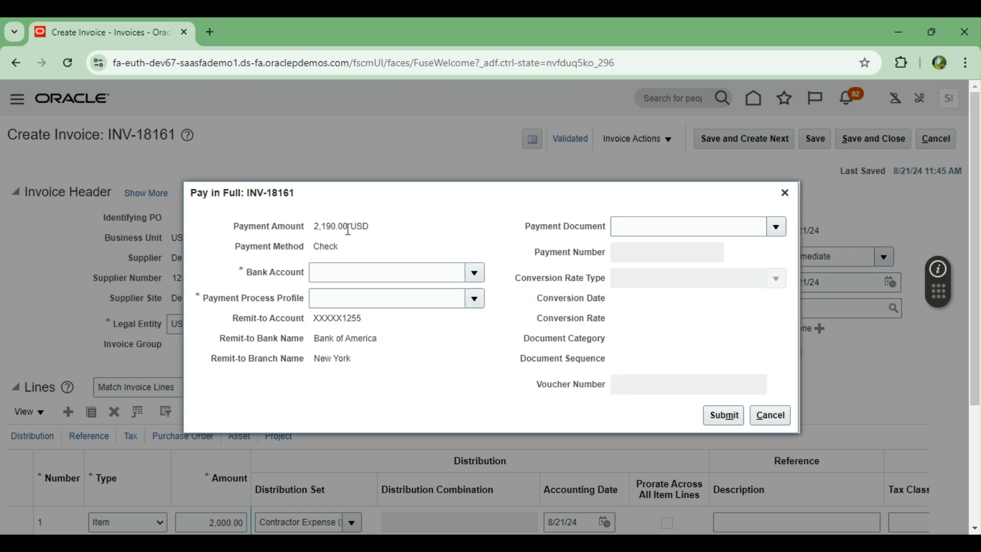
pyautogui.doubleClick(316, 250)
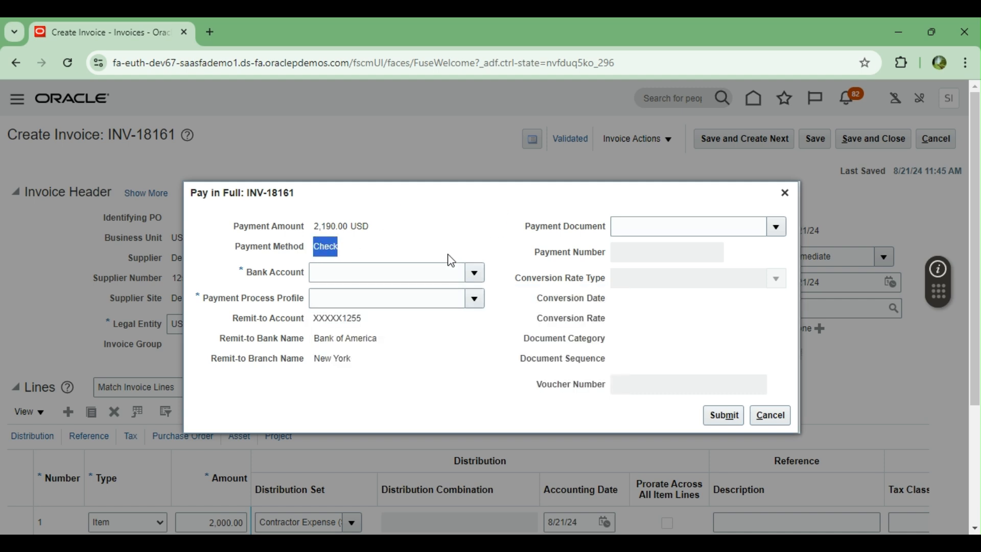
pyautogui.click(475, 276)
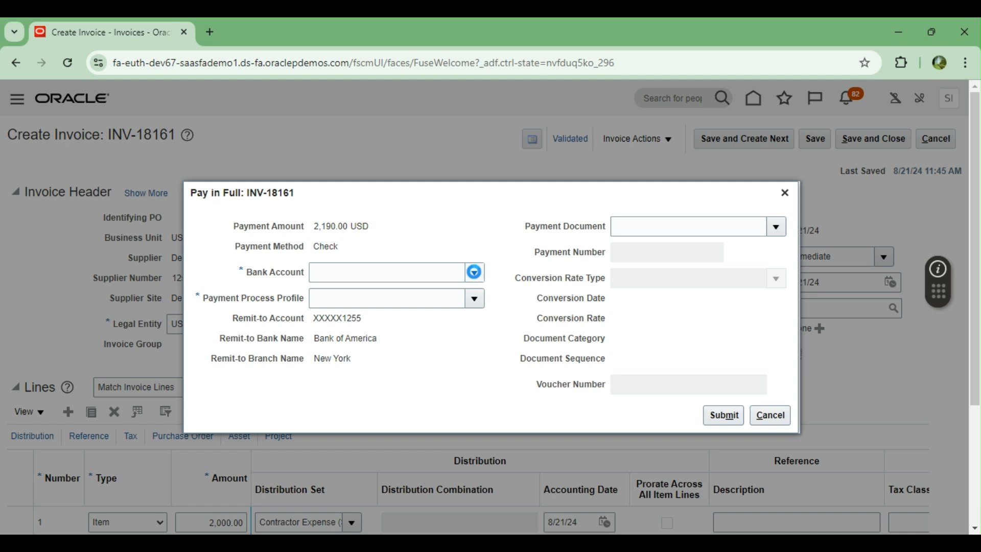
pyautogui.click(375, 296)
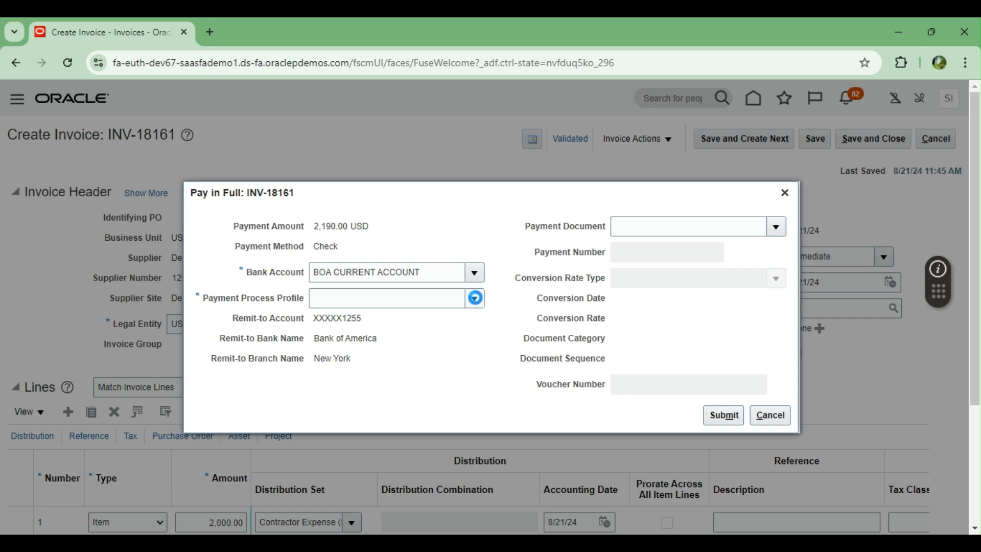
pyautogui.click(474, 298)
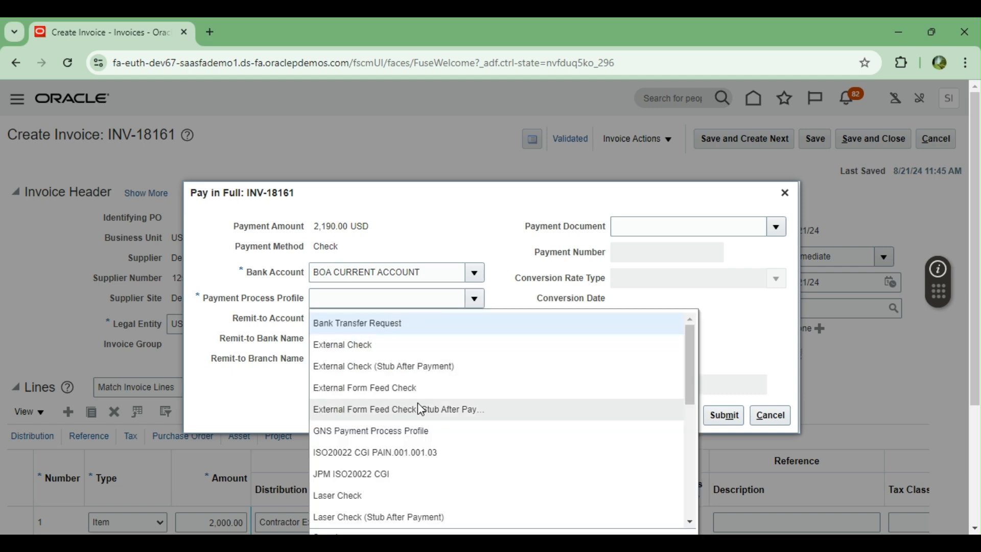
pyautogui.scroll(-2, 418, 403)
pyautogui.scroll(-5, 417, 403)
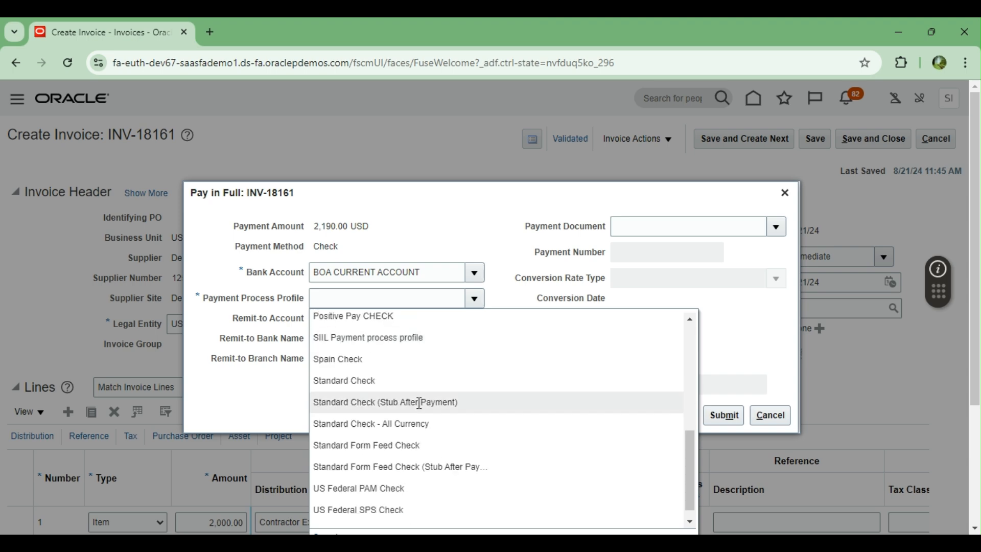
pyautogui.scroll(-3, 418, 404)
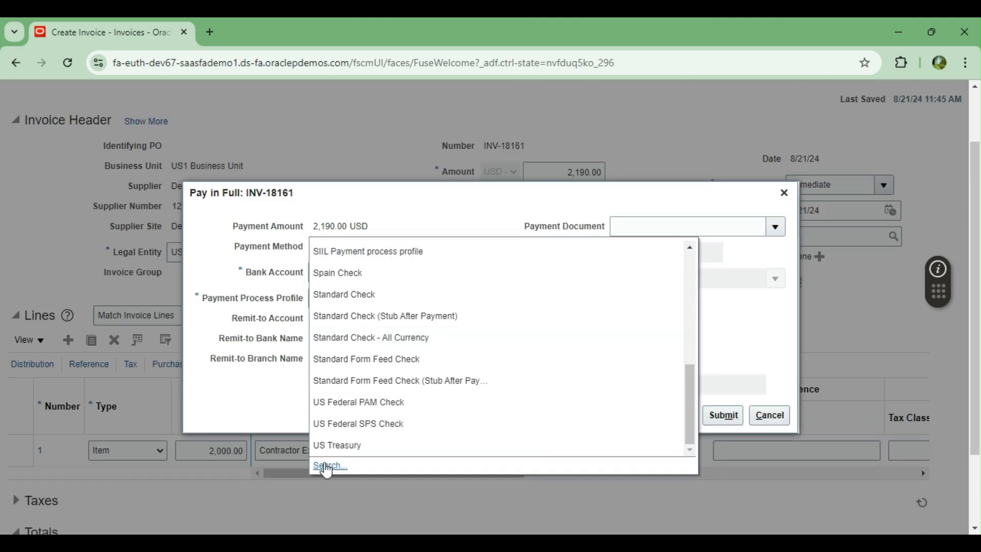
pyautogui.click(322, 466)
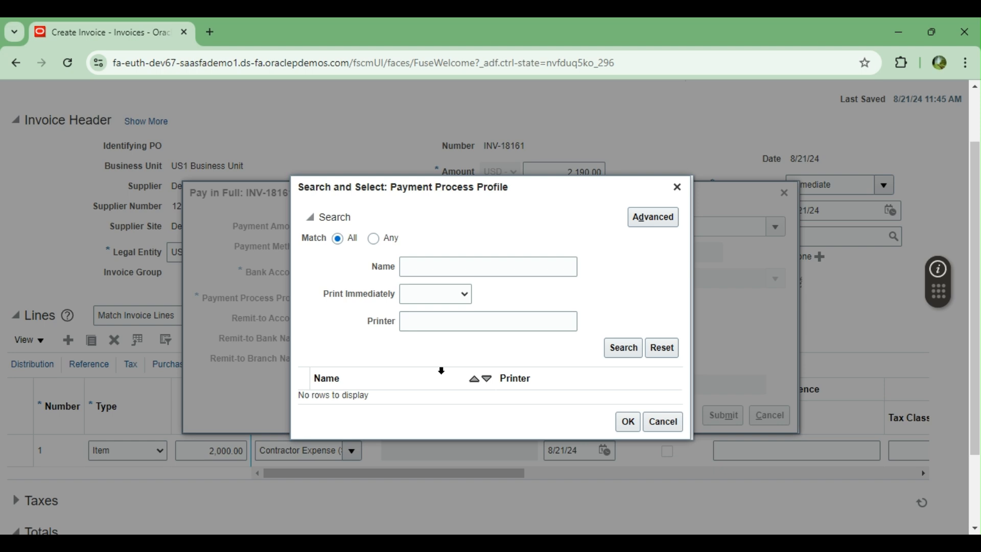
# Step: Search the available payment process profiles and select Standard Check
pyautogui.click(625, 347)
pyautogui.scroll(-2, 416, 344)
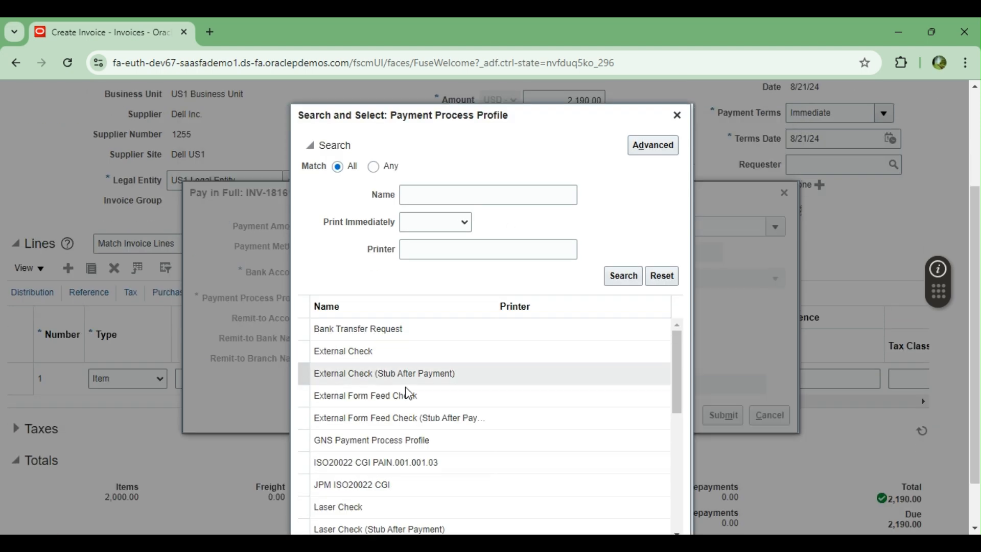
pyautogui.scroll(-2, 404, 382)
pyautogui.scroll(-6, 414, 386)
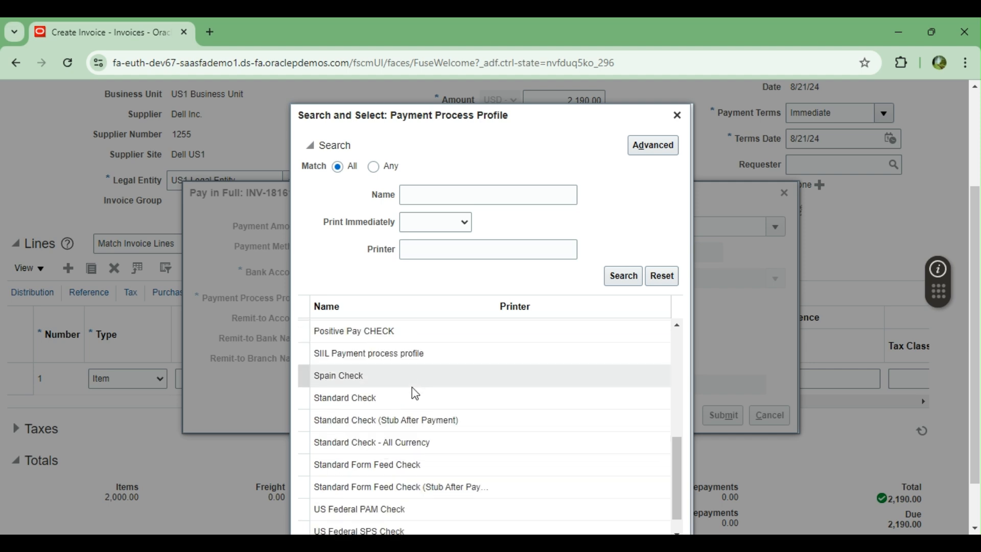
pyautogui.click(343, 398)
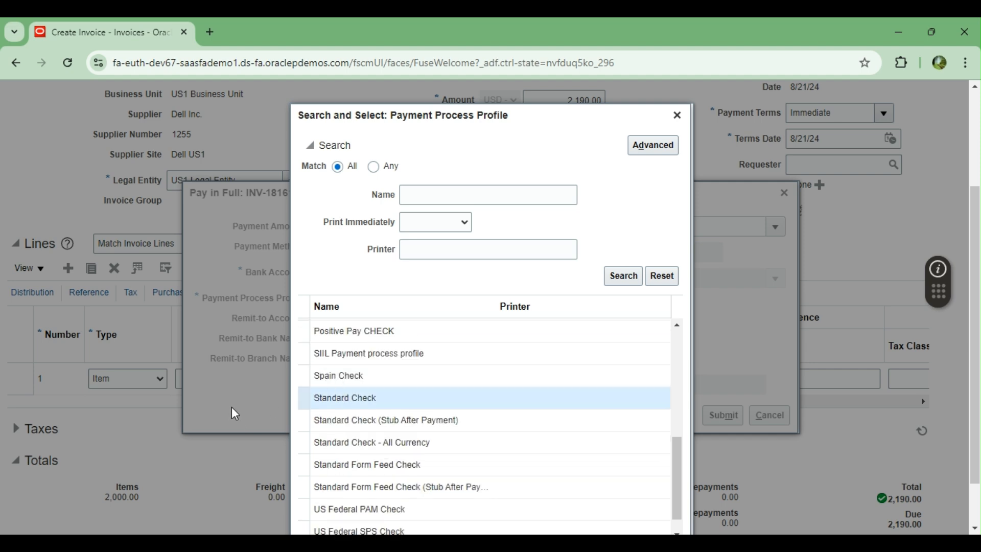
pyautogui.scroll(-1, 802, 349)
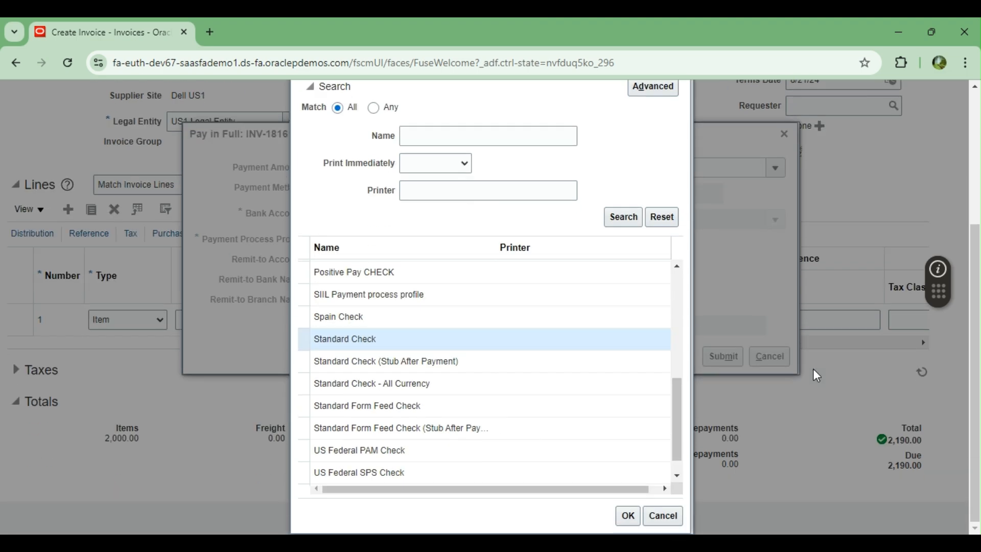
pyautogui.click(631, 518)
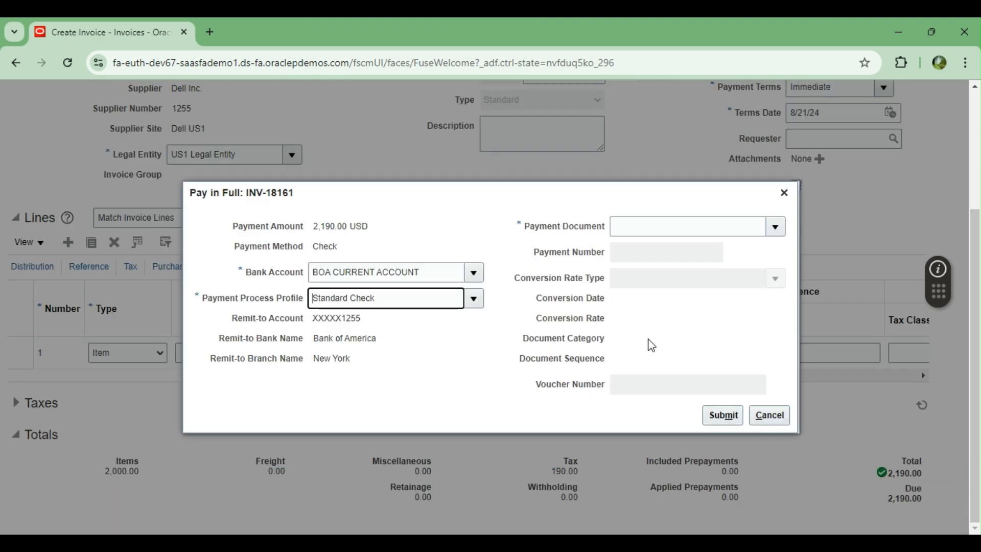
# Step: Submit the payment on CHECK PAYMENT document, number 100000, then save and close the invoice
pyautogui.click(774, 225)
pyautogui.click(663, 276)
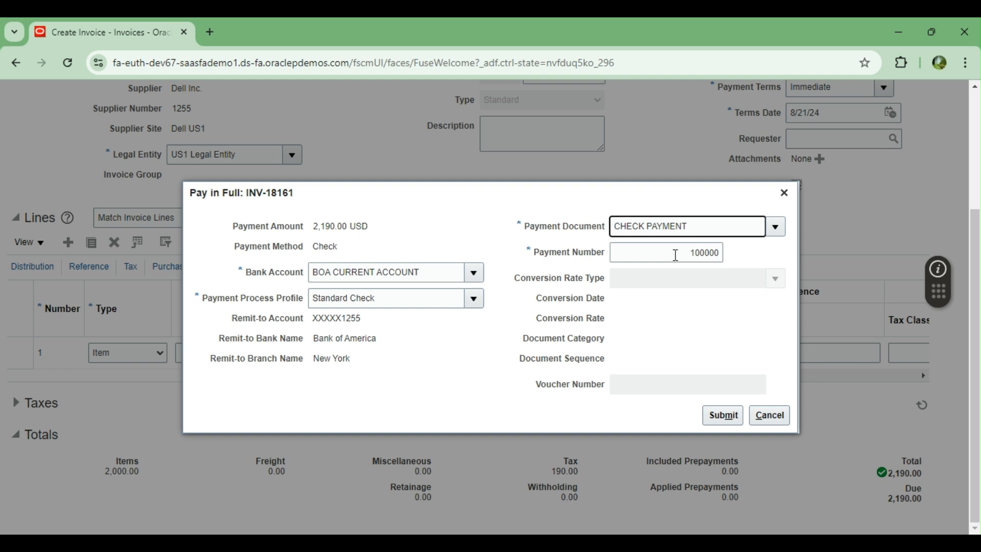
pyautogui.click(676, 255)
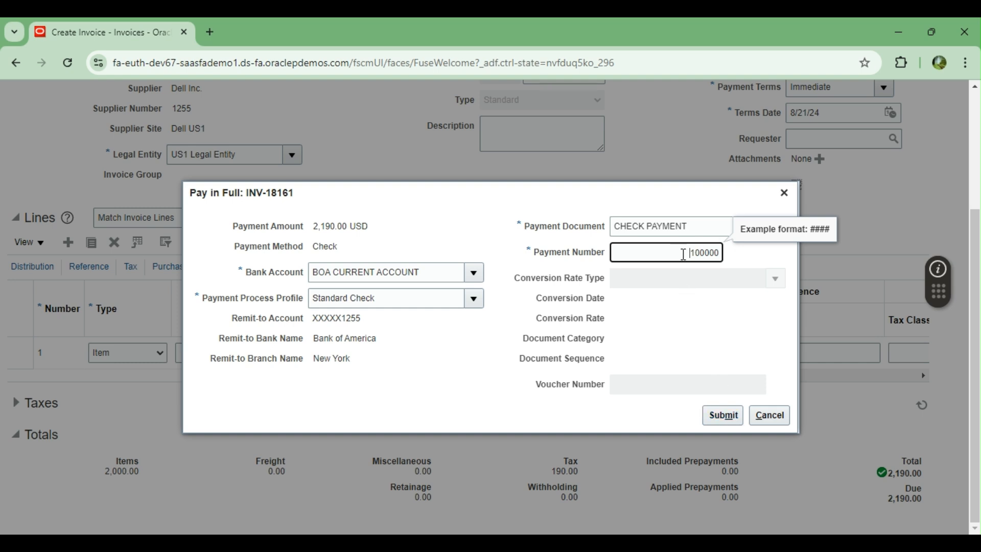
pyautogui.click(723, 421)
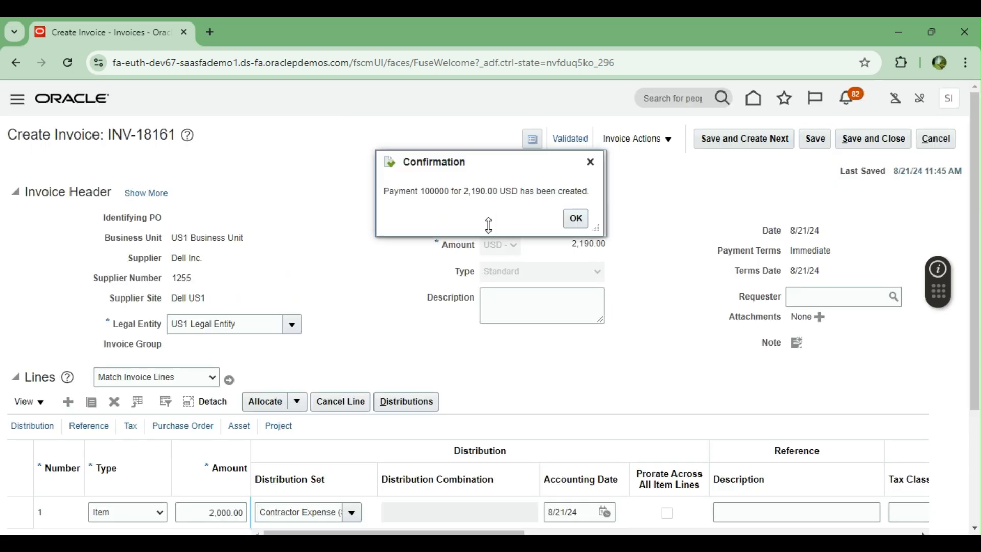
pyautogui.click(579, 221)
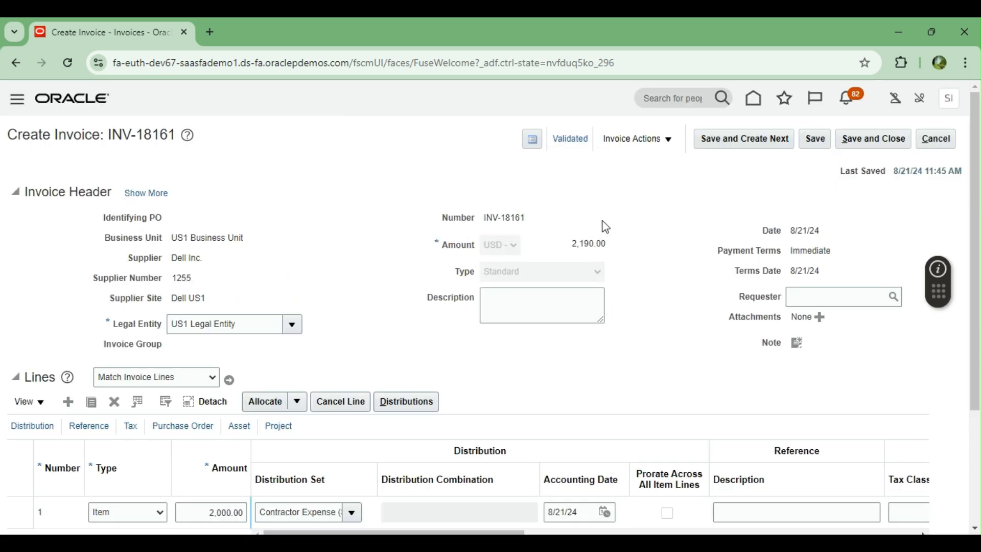
pyautogui.click(867, 140)
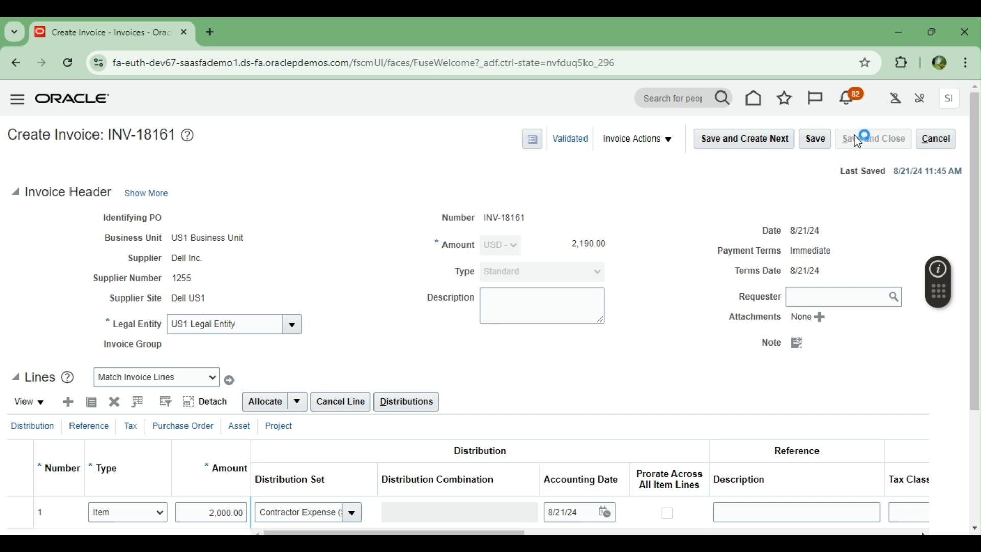
pyautogui.click(757, 100)
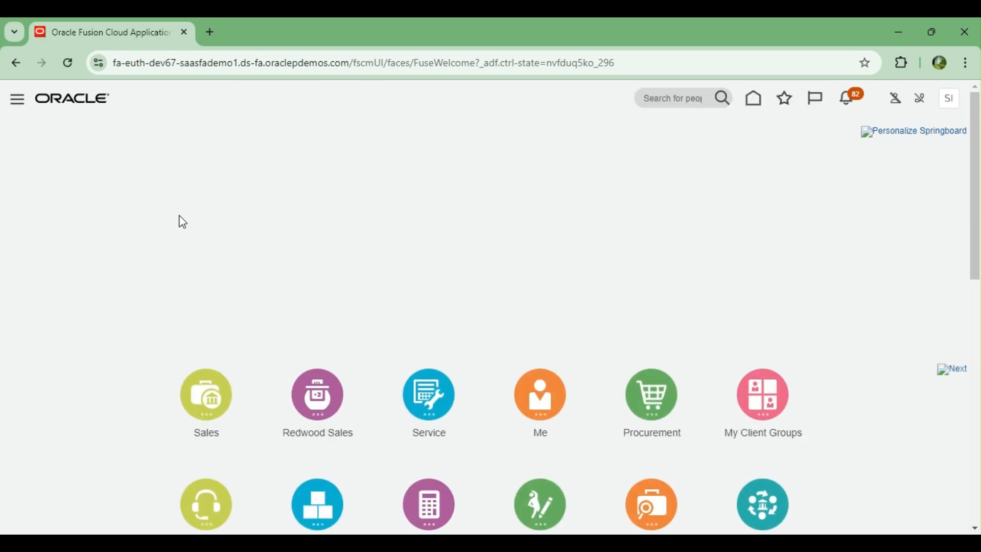
# Step: Search Manage Payments for date 8/21/24, listing payments 4035, 100000 and 7994
pyautogui.scroll(-8, 299, 307)
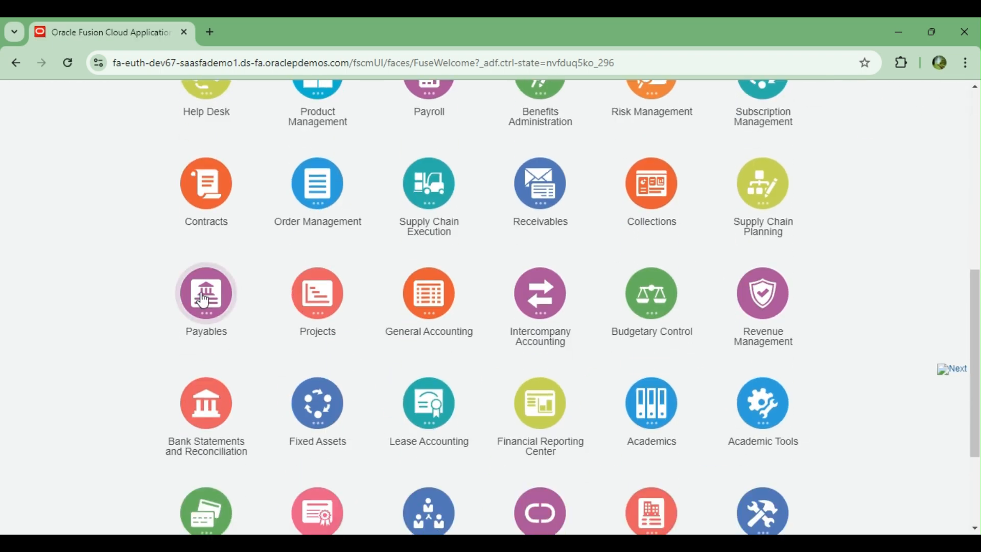
pyautogui.click(203, 300)
pyautogui.click(401, 384)
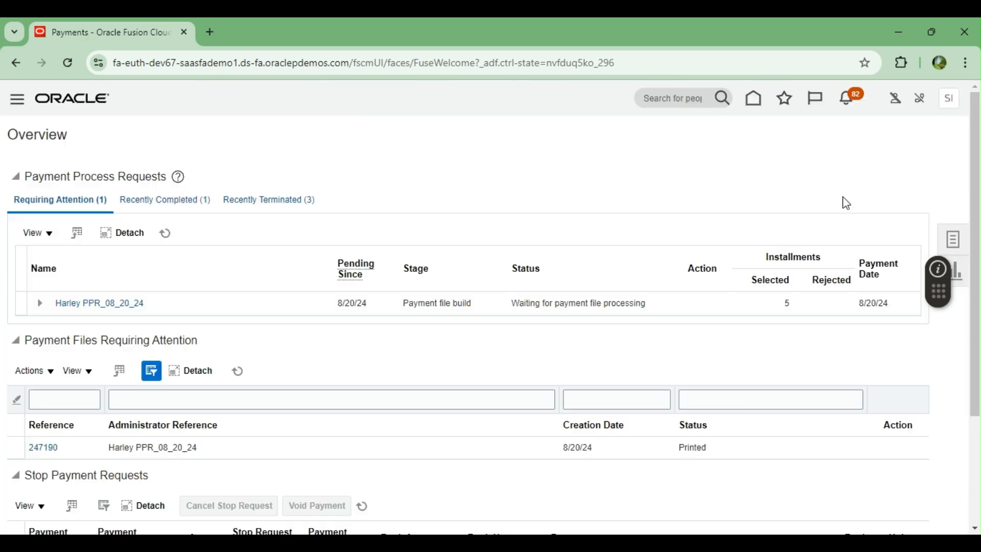
pyautogui.click(953, 239)
pyautogui.click(871, 214)
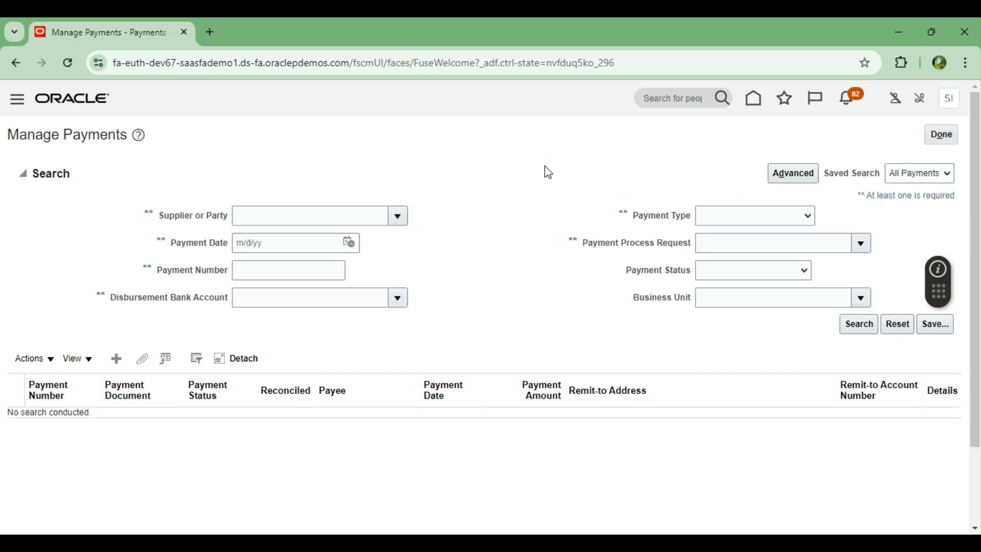
pyautogui.click(355, 247)
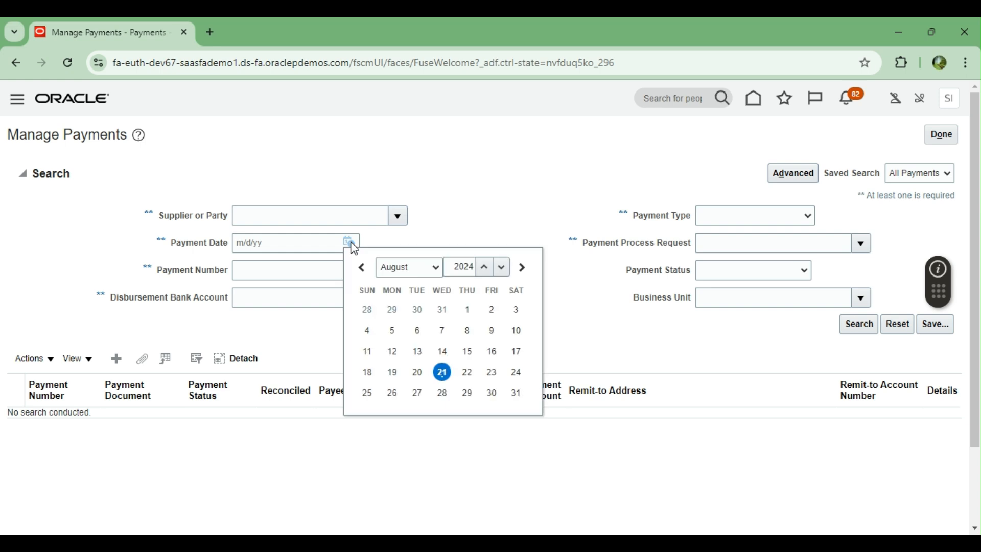
pyautogui.click(442, 371)
pyautogui.click(852, 327)
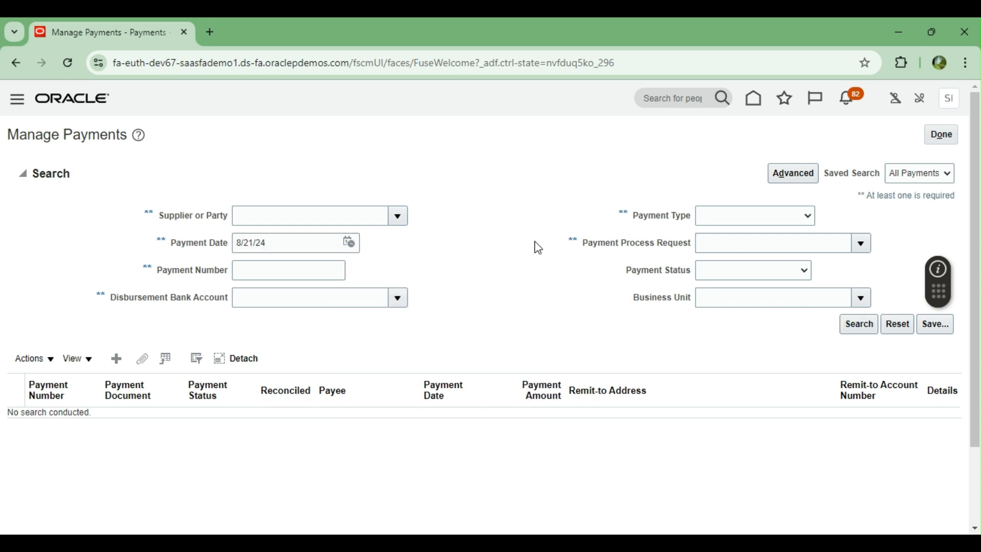
pyautogui.scroll(-2, 538, 248)
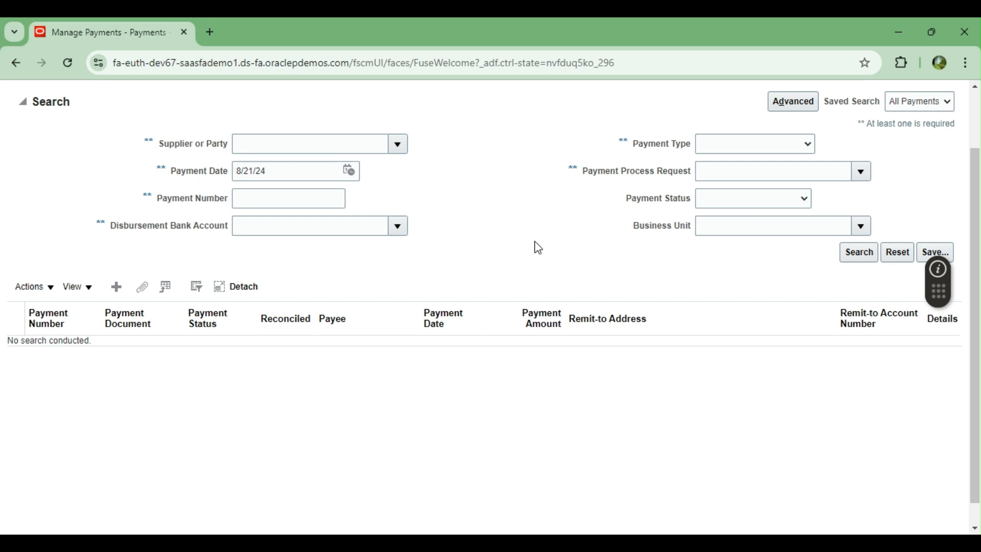
pyautogui.scroll(2, 338, 372)
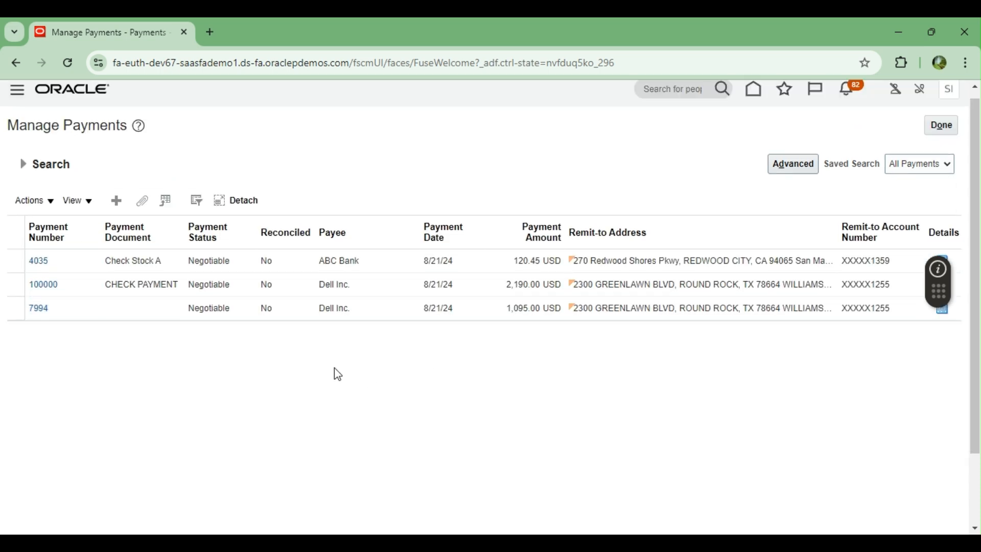
# Step: Open payment 100000 and confirm its Check method and Standard Check profile
pyautogui.click(39, 292)
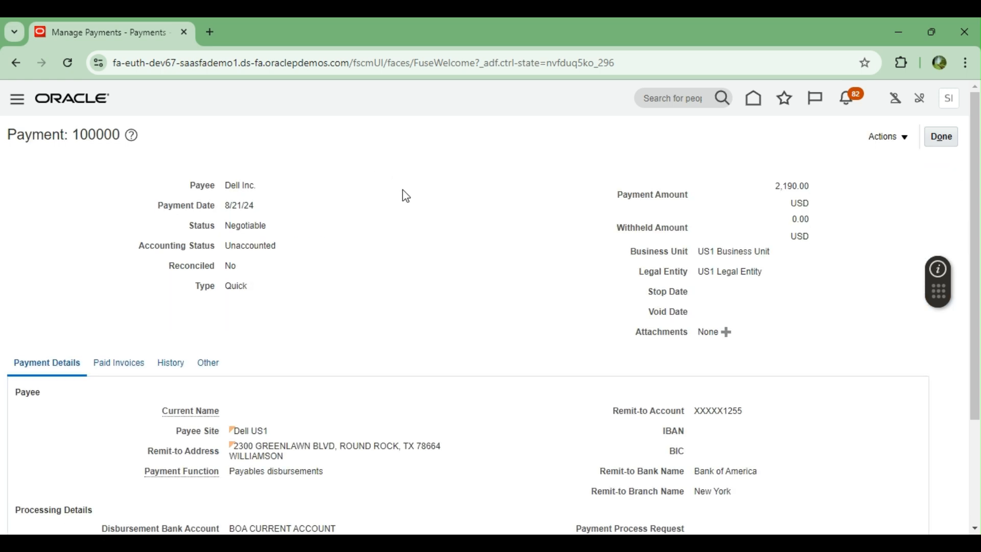
pyautogui.scroll(-2, 406, 196)
pyautogui.scroll(-2, 406, 196)
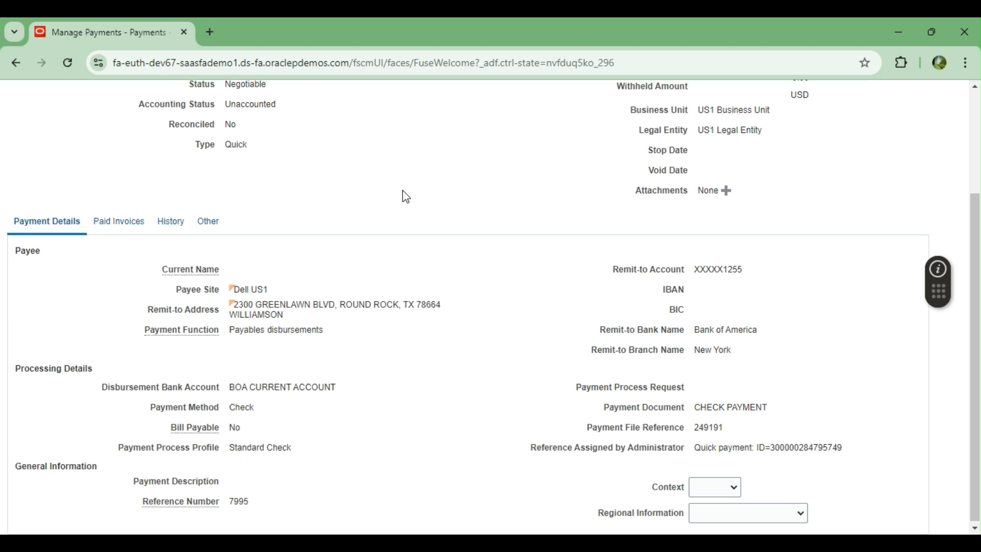
pyautogui.scroll(4, 406, 196)
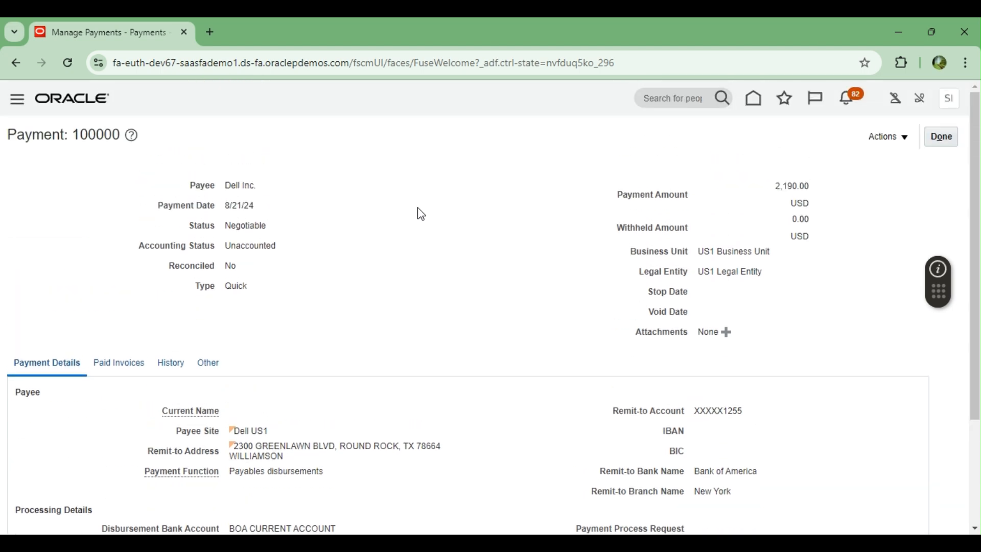
pyautogui.scroll(-4, 421, 214)
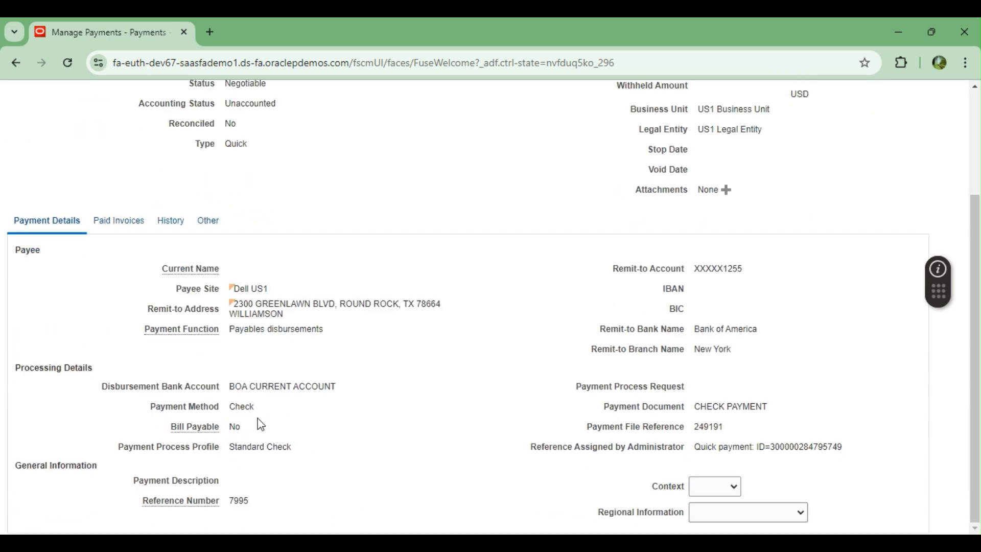
pyautogui.moveTo(233, 408); pyautogui.dragTo(253, 408)
pyautogui.moveTo(238, 448); pyautogui.dragTo(249, 447)
# Step: Review its paid invoice INV-18161, history and other tabs, plus the CHECK PAYMENT document
pyautogui.click(122, 221)
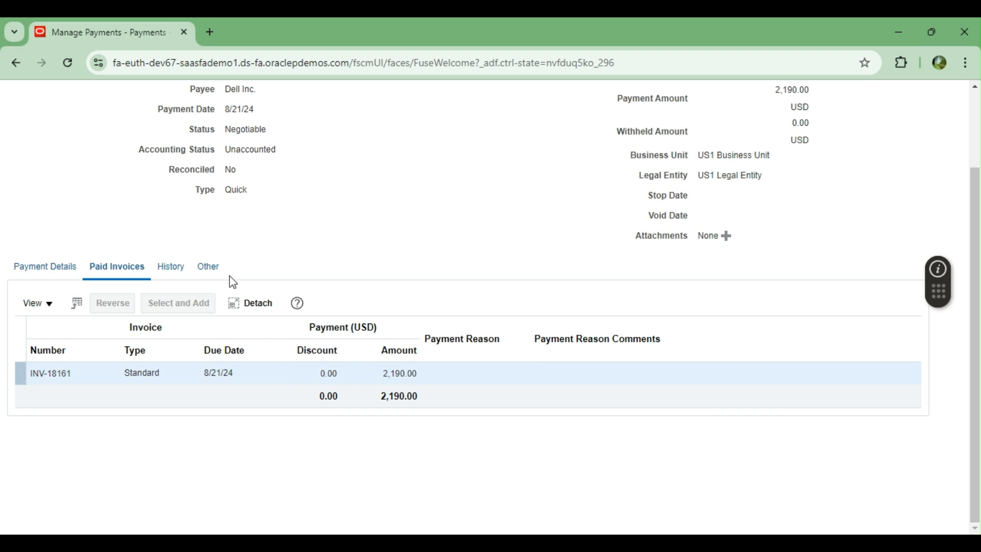
pyautogui.click(171, 267)
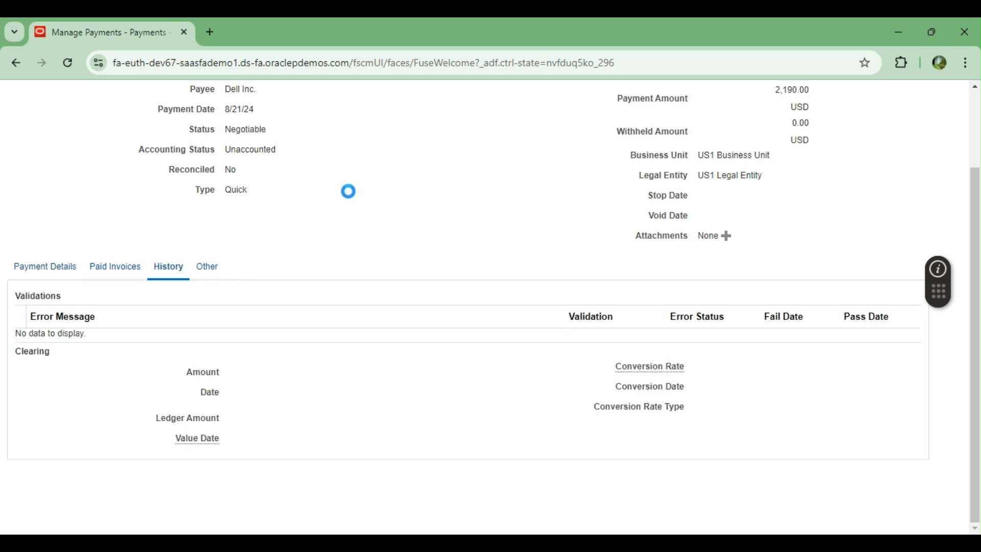
pyautogui.click(209, 270)
pyautogui.scroll(-1, 401, 353)
pyautogui.click(42, 216)
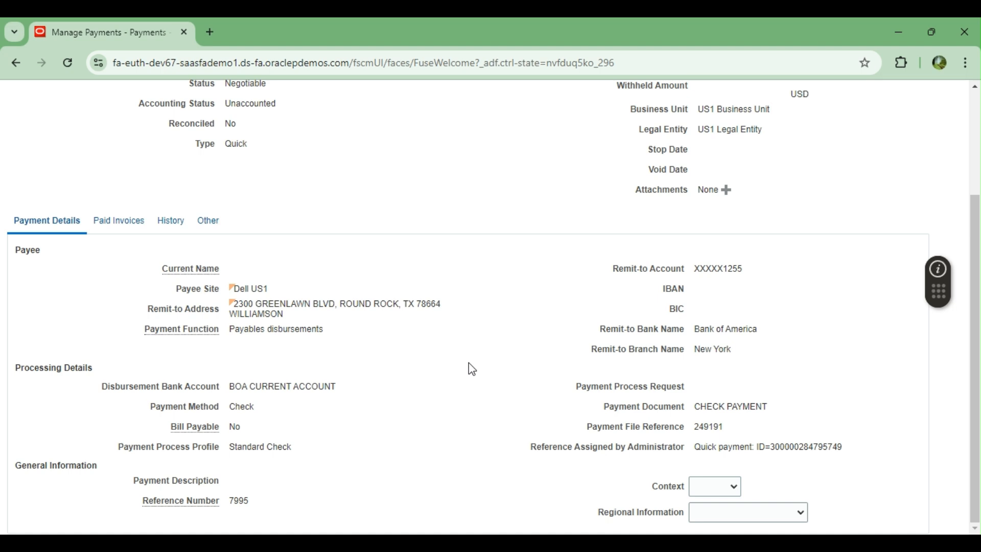
pyautogui.moveTo(698, 409); pyautogui.dragTo(771, 409)
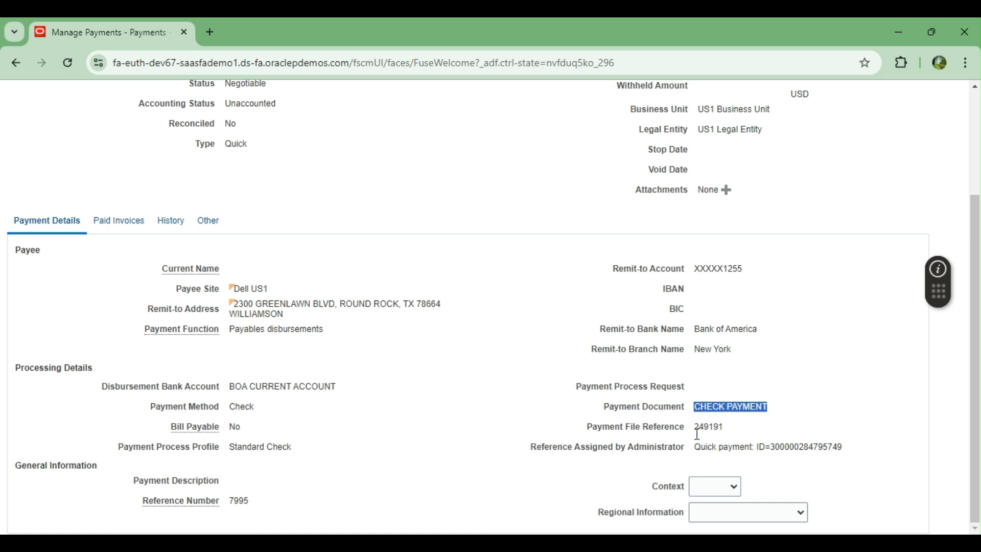
pyautogui.click(496, 422)
pyautogui.scroll(3, 496, 422)
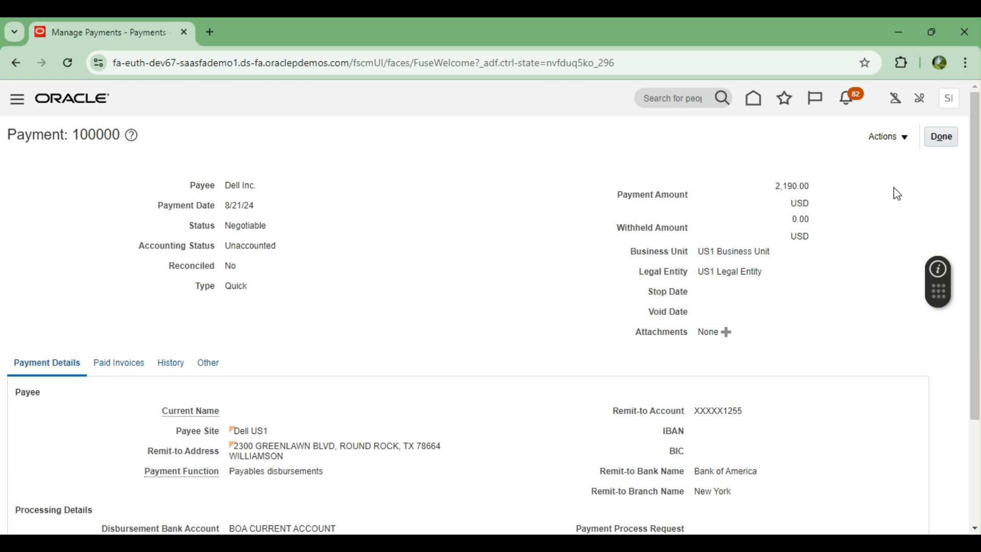
# Step: Post payment 100000 to the ledger, confirm accounting completed, and return to the Payments overview
pyautogui.click(908, 139)
pyautogui.click(900, 249)
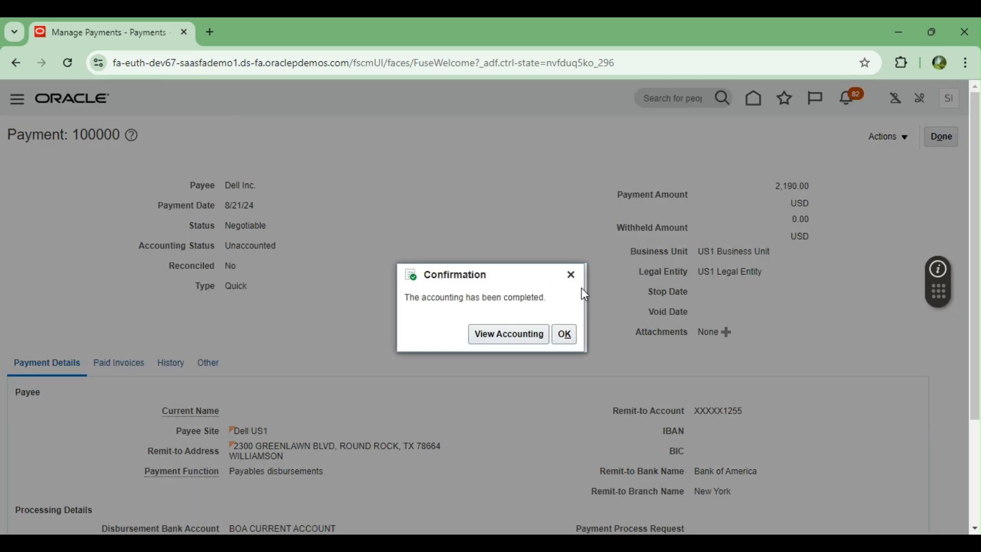
pyautogui.click(565, 334)
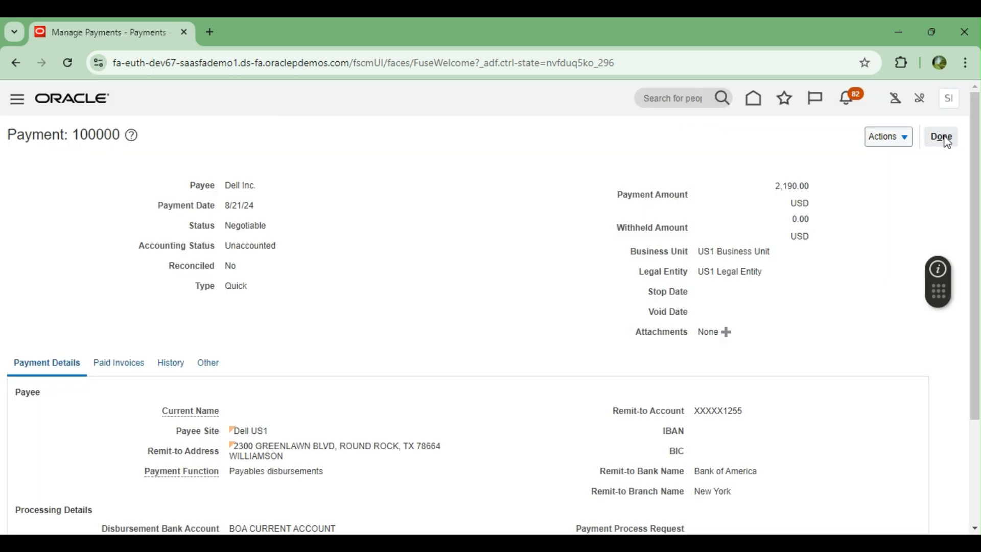
pyautogui.click(944, 138)
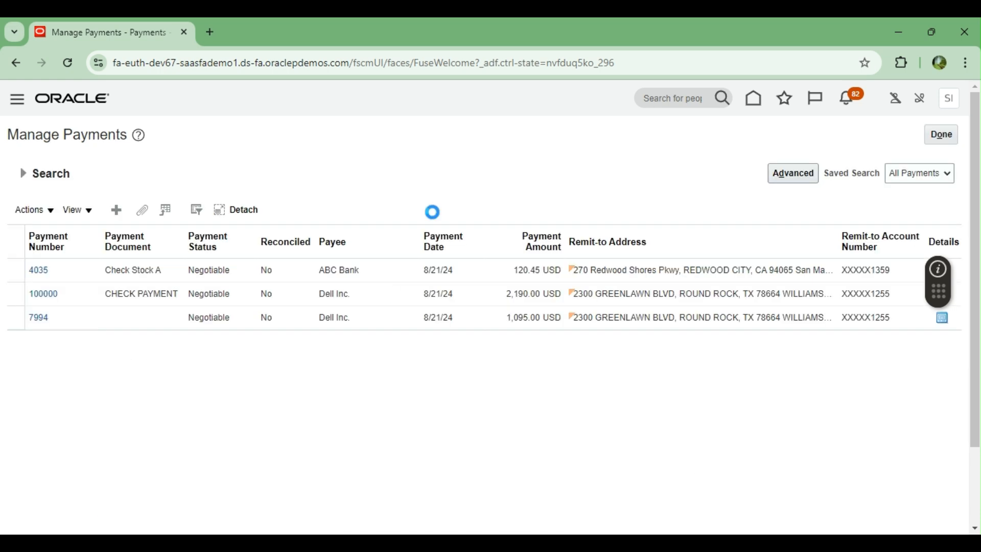
pyautogui.click(945, 136)
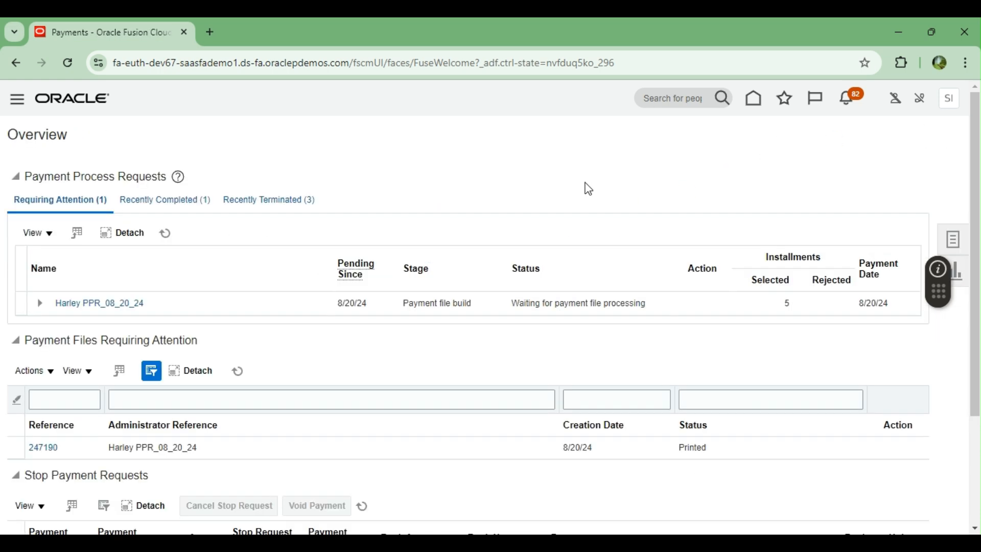
# Step: From the home springboard, open Bank Statements and Reconciliation's Manage Bank Statements, then return to its overview
pyautogui.click(753, 99)
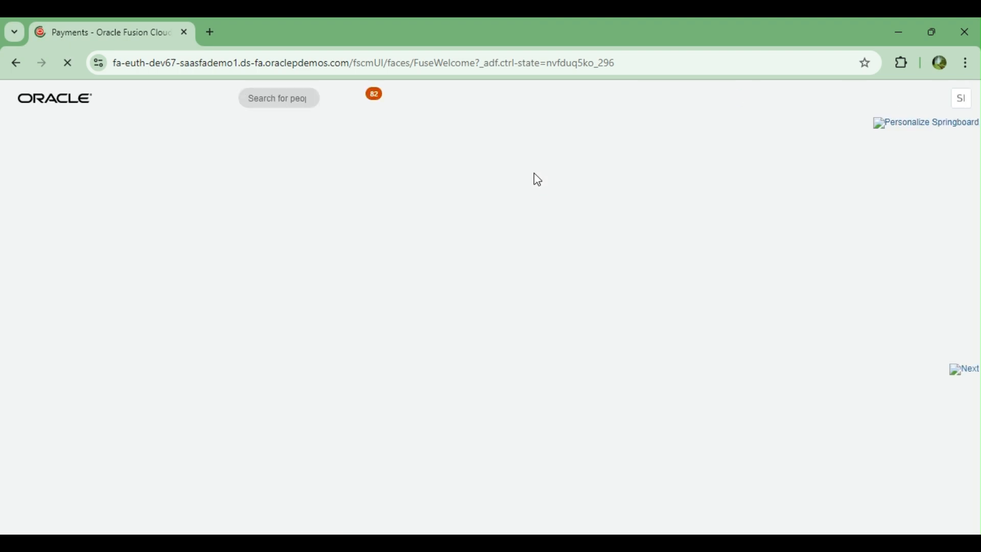
pyautogui.scroll(-5, 235, 377)
pyautogui.scroll(-2, 117, 327)
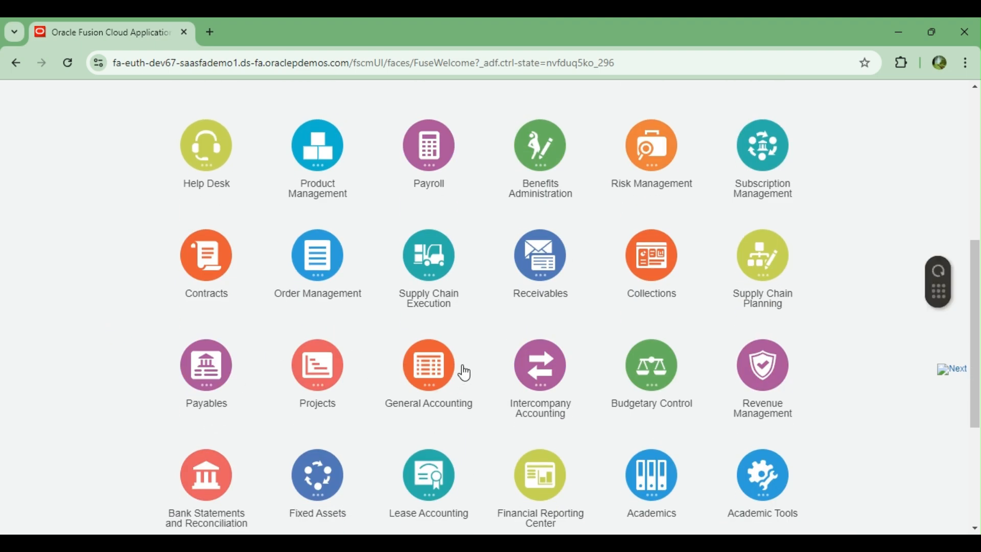
pyautogui.scroll(-1, 465, 373)
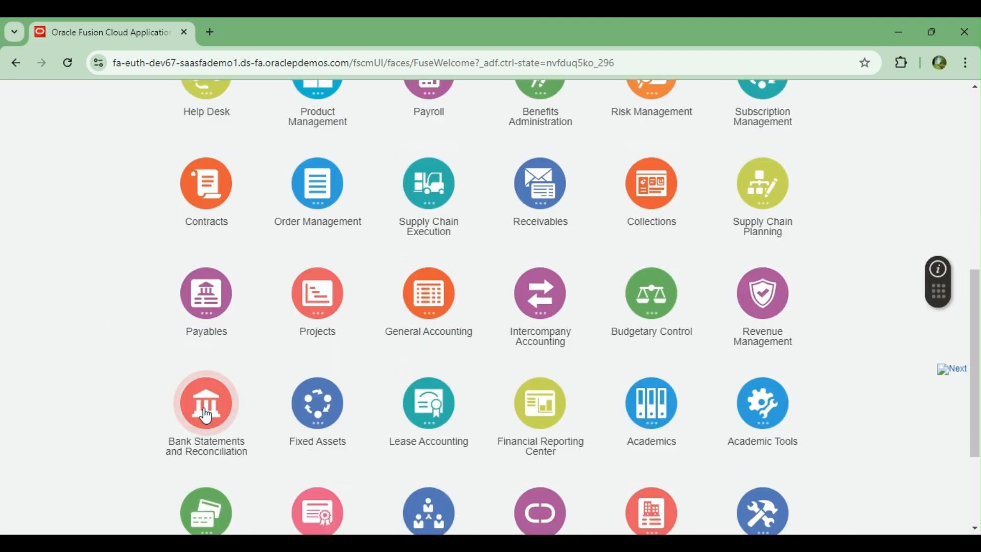
pyautogui.scroll(-1, 129, 350)
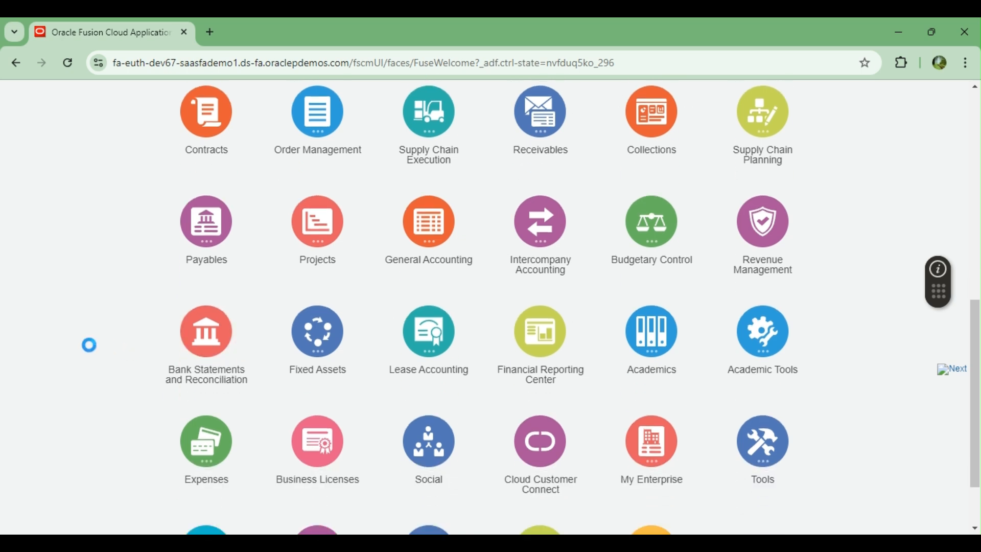
pyautogui.scroll(-1, 88, 346)
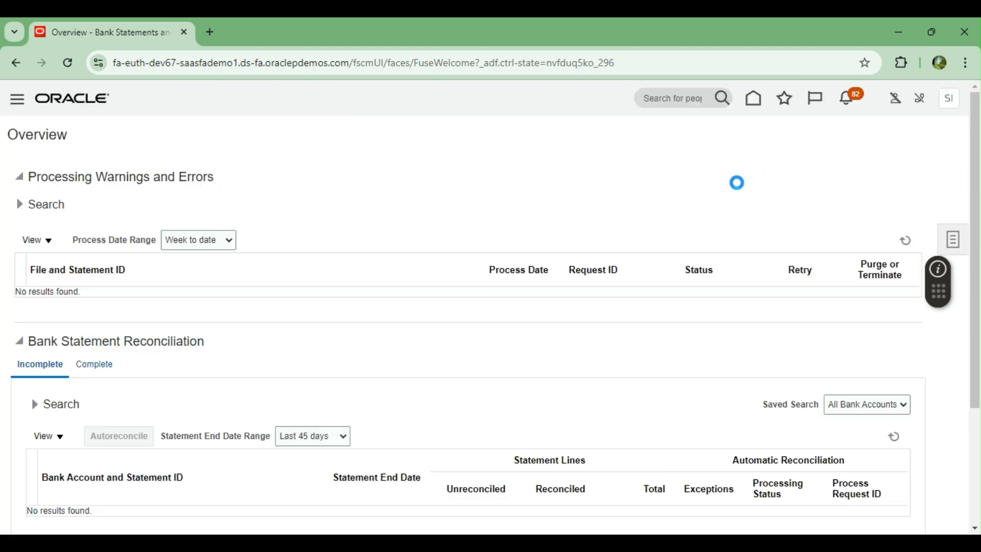
pyautogui.click(881, 163)
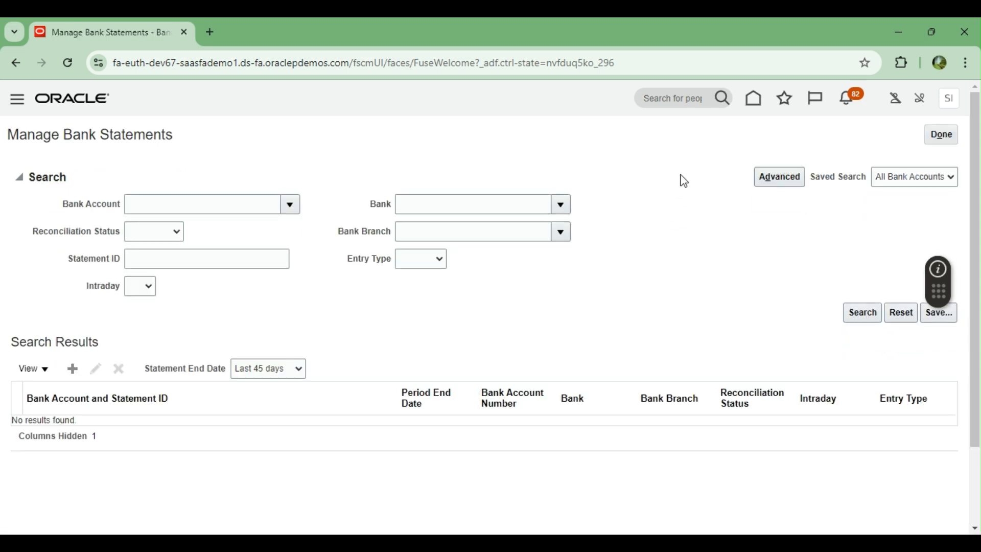
pyautogui.click(946, 134)
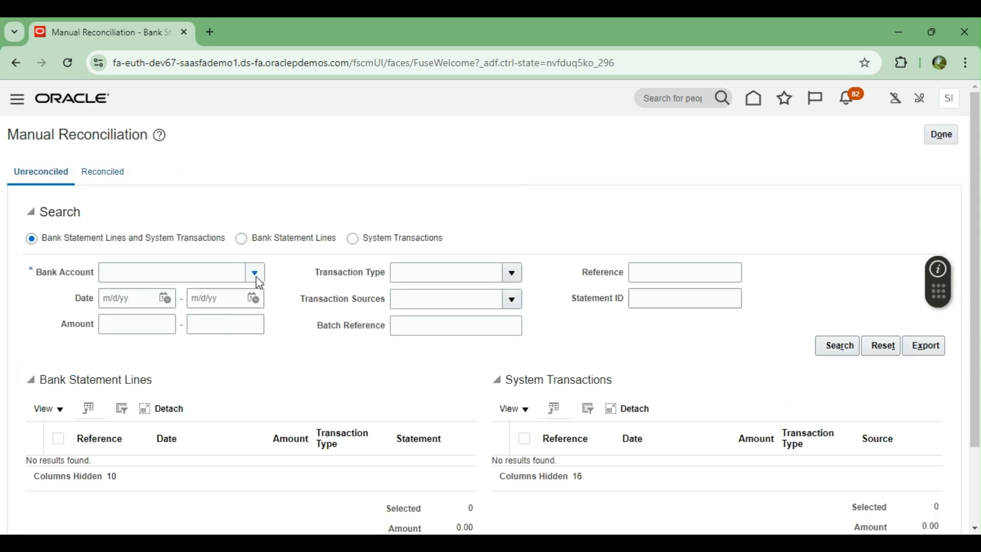
# Step: Search unreconciled BOA CURRENT ACCOUNT transactions with both dates set to 8/21/24
pyautogui.click(255, 274)
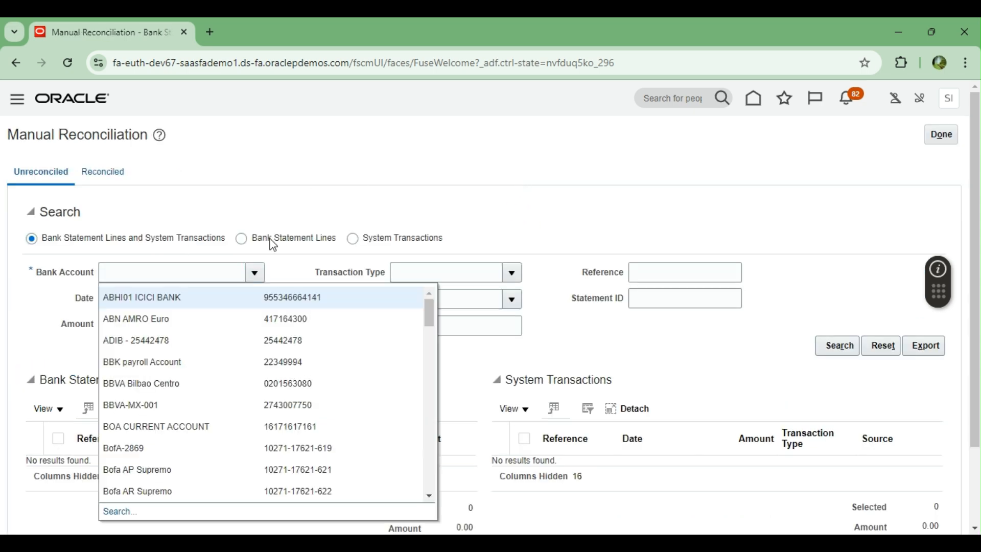
pyautogui.click(158, 427)
pyautogui.scroll(-2, 332, 195)
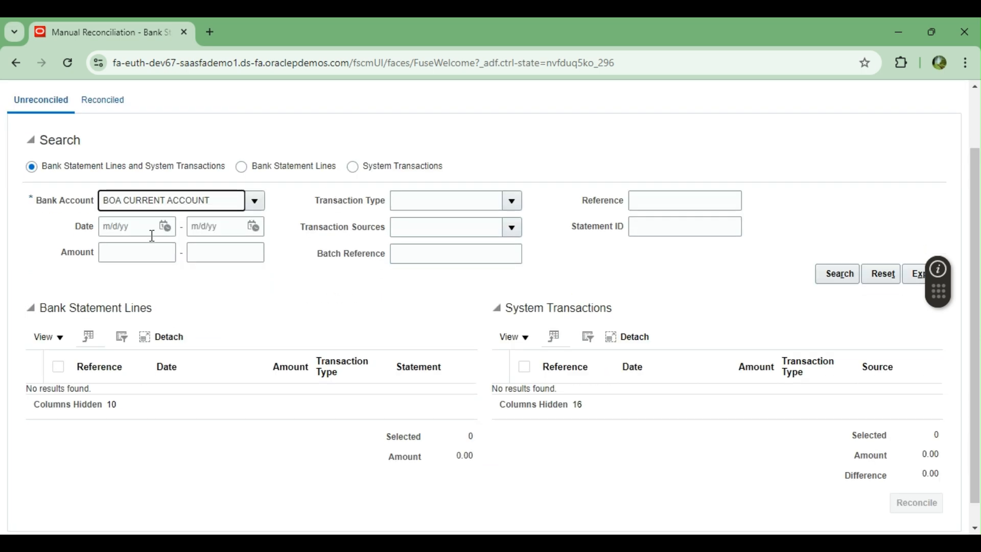
pyautogui.click(173, 230)
pyautogui.click(165, 226)
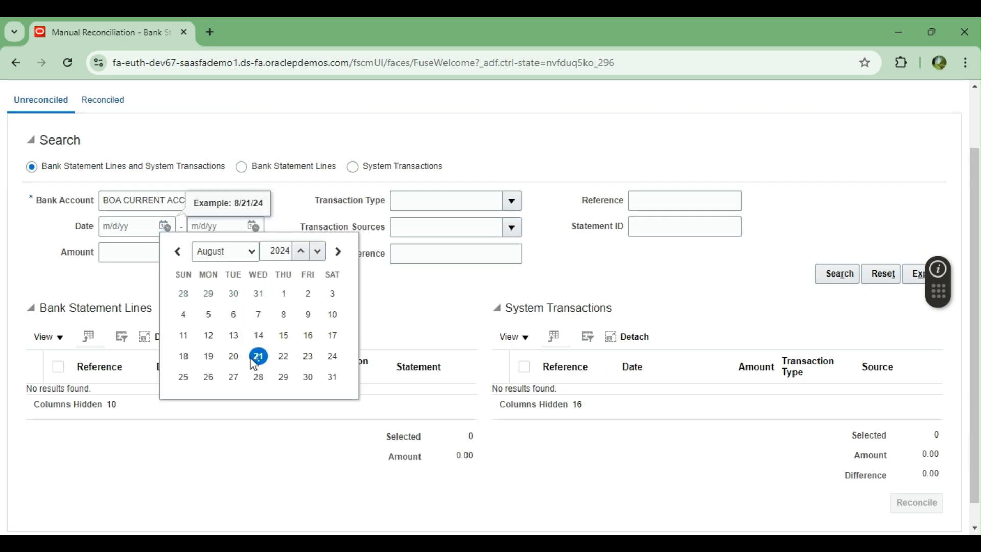
pyautogui.click(258, 356)
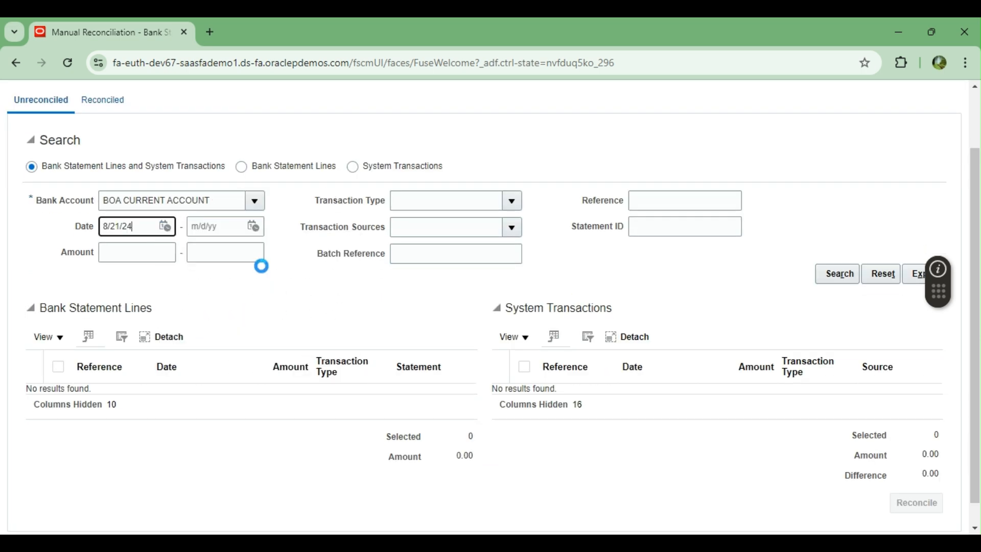
pyautogui.click(252, 226)
pyautogui.click(346, 353)
pyautogui.click(835, 276)
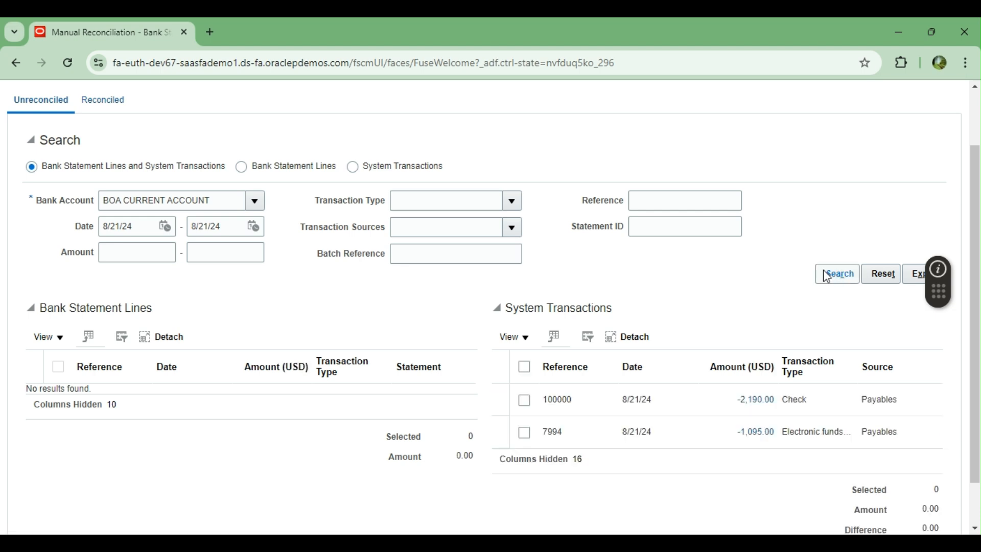
# Step: Review the two Payables system transactions found, then leave Manual Reconciliation
pyautogui.scroll(-1, 707, 401)
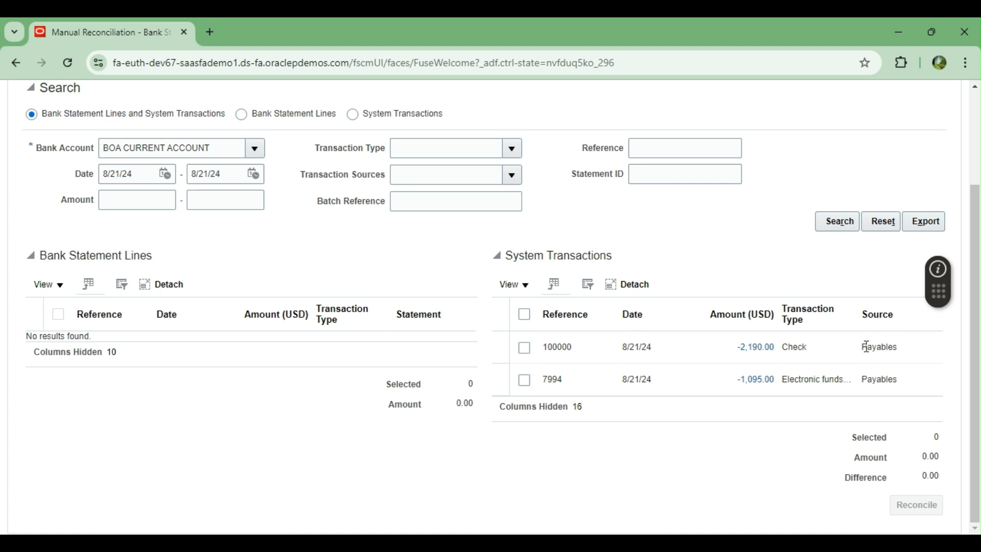
pyautogui.moveTo(864, 347); pyautogui.dragTo(893, 343)
pyautogui.scroll(3, 687, 424)
pyautogui.click(939, 135)
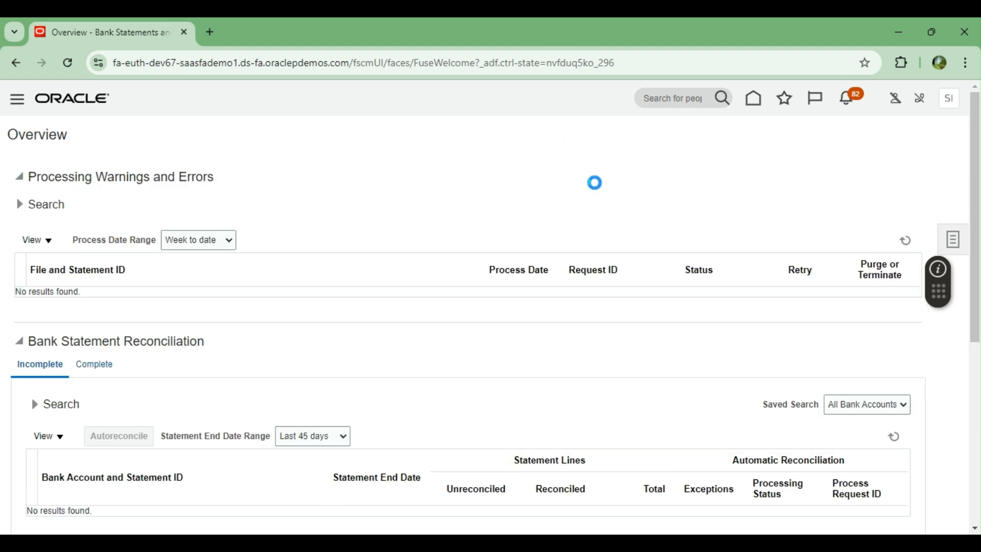
# Step: Go from the home springboard to the Receivables group's Accounts Receivable work area
pyautogui.click(753, 102)
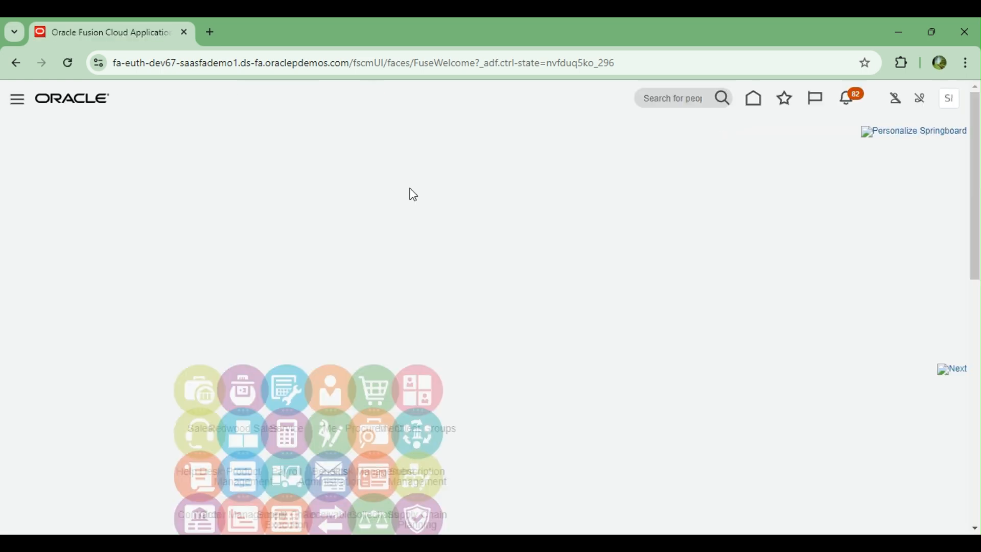
pyautogui.scroll(-5, 534, 248)
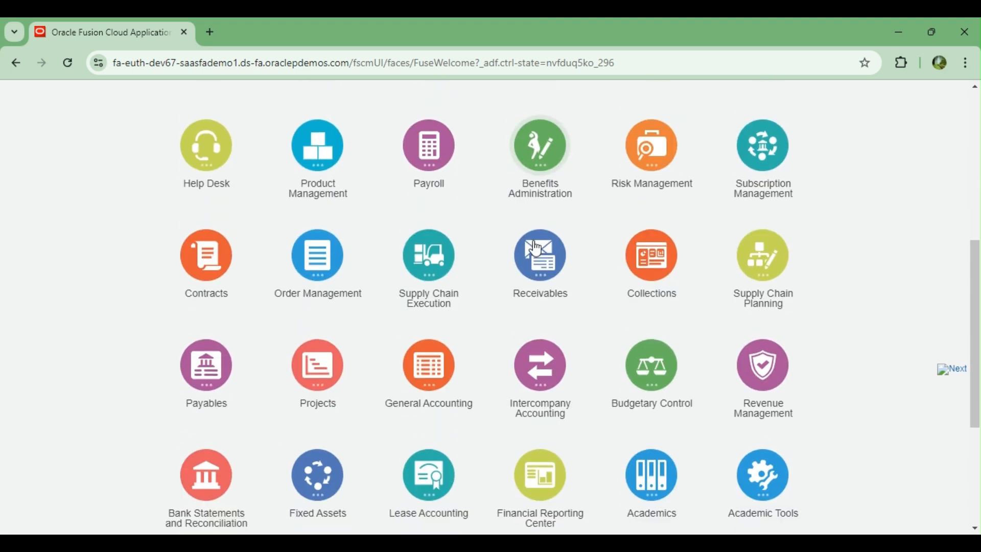
pyautogui.scroll(-1, 87, 352)
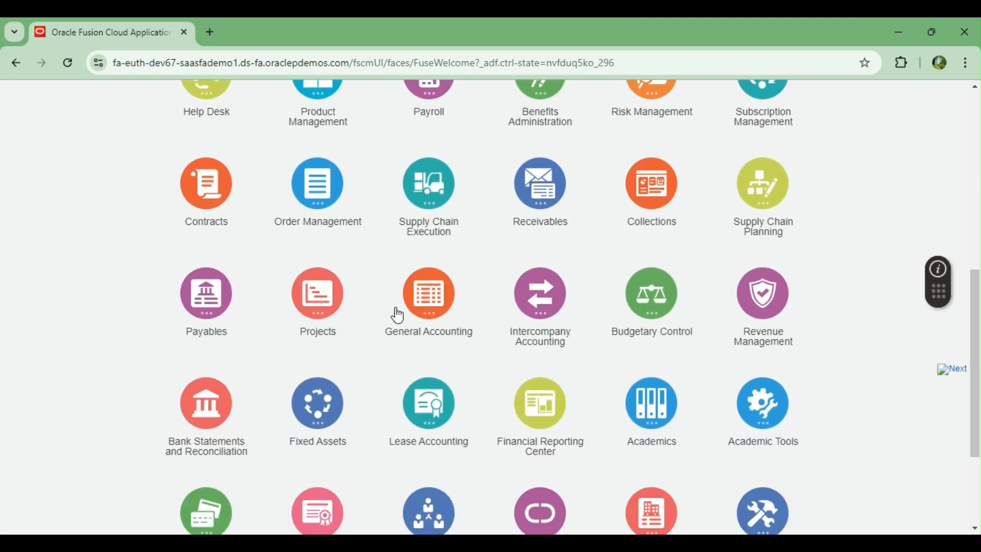
pyautogui.click(424, 314)
pyautogui.click(567, 196)
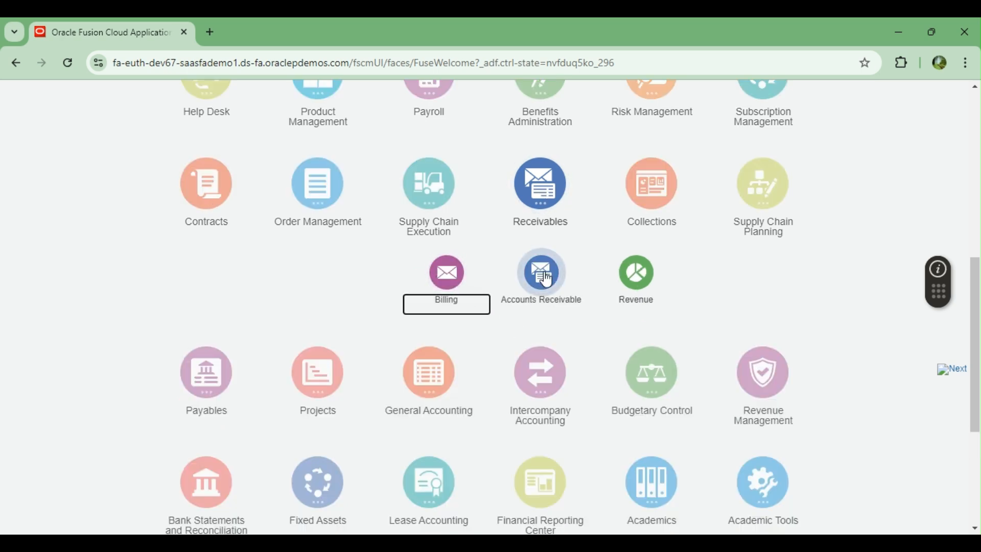
pyautogui.click(546, 280)
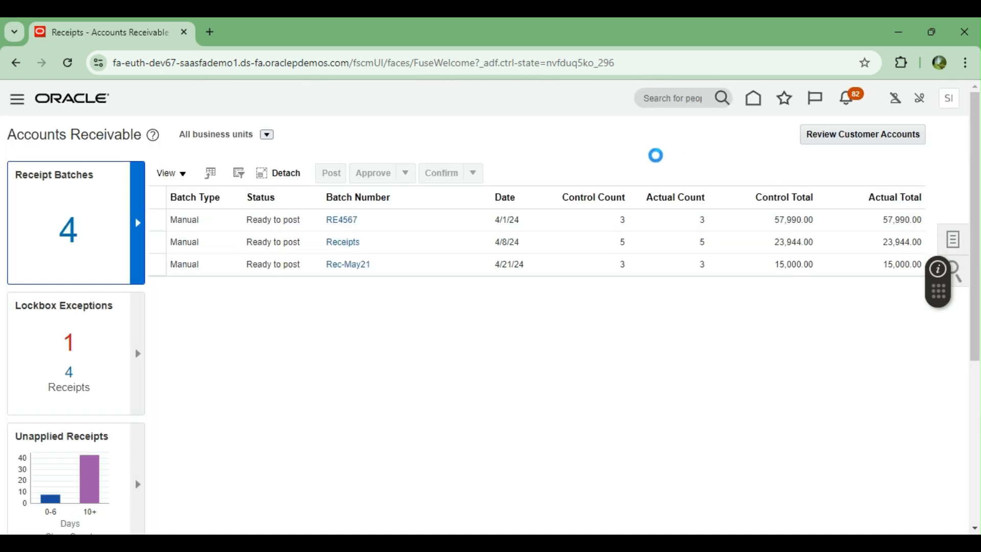
pyautogui.click(875, 146)
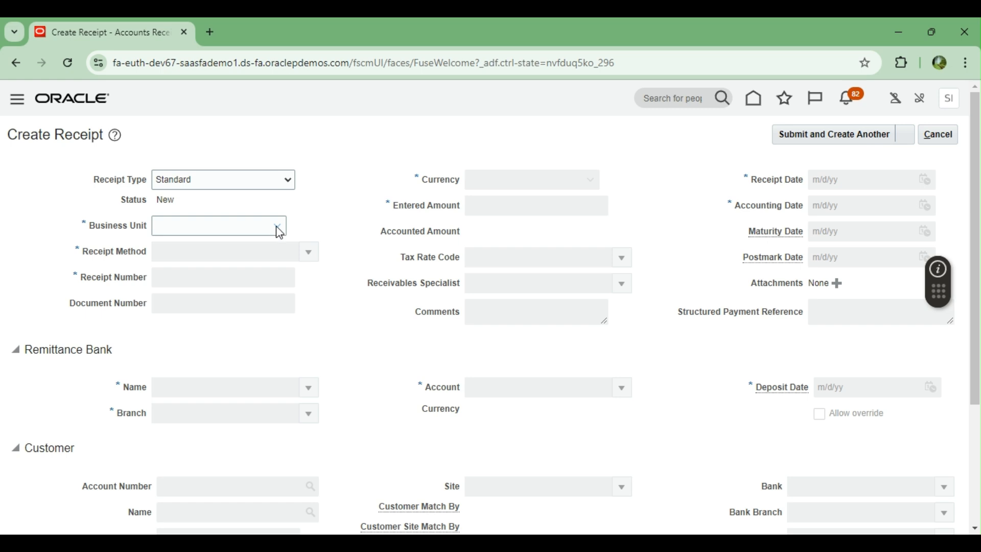
pyautogui.click(278, 227)
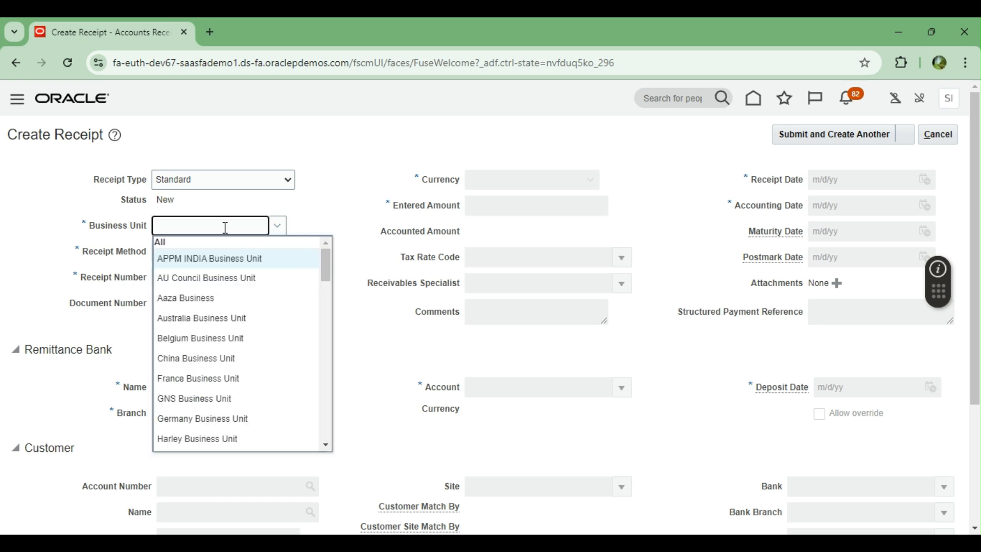
pyautogui.write('US1')
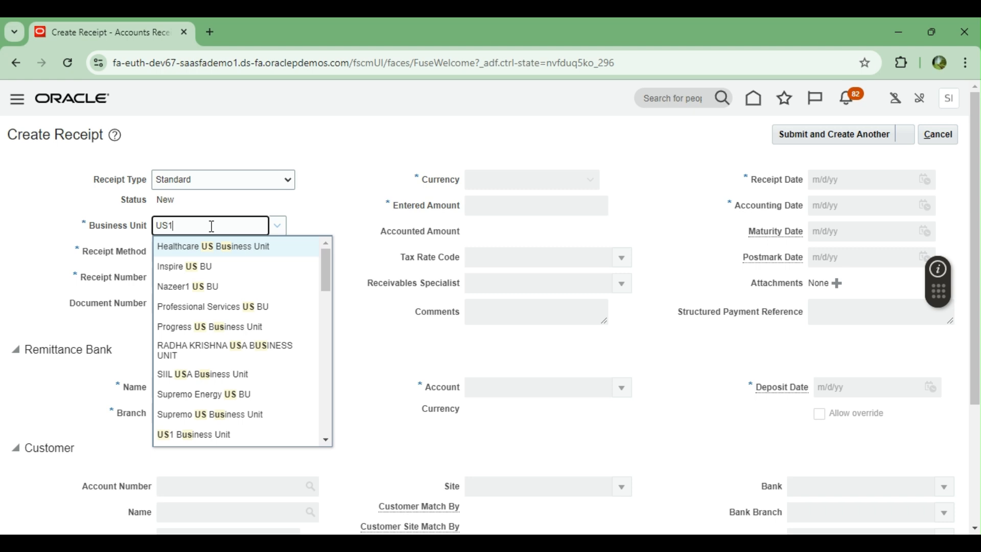
pyautogui.click(201, 251)
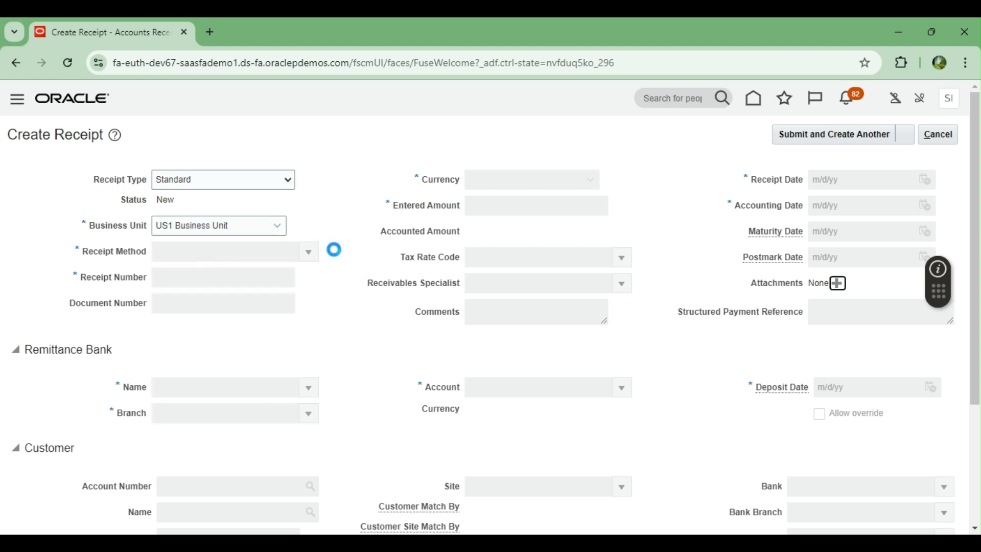
pyautogui.click(309, 252)
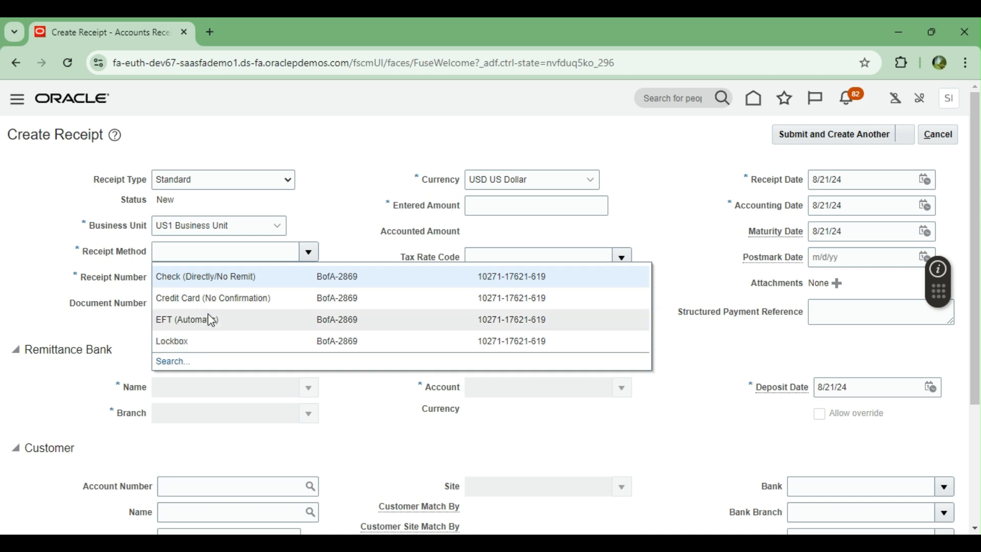
pyautogui.click(352, 177)
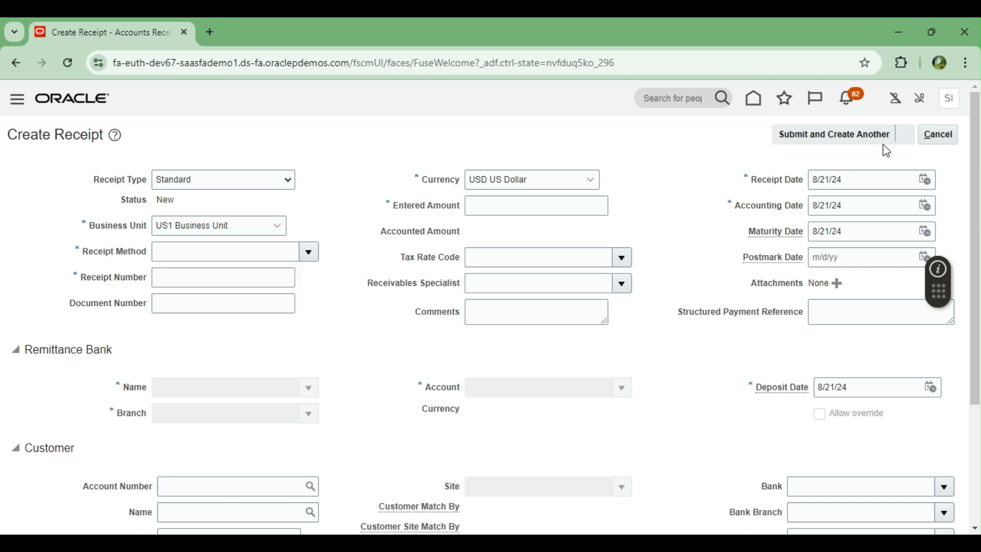
pyautogui.click(937, 134)
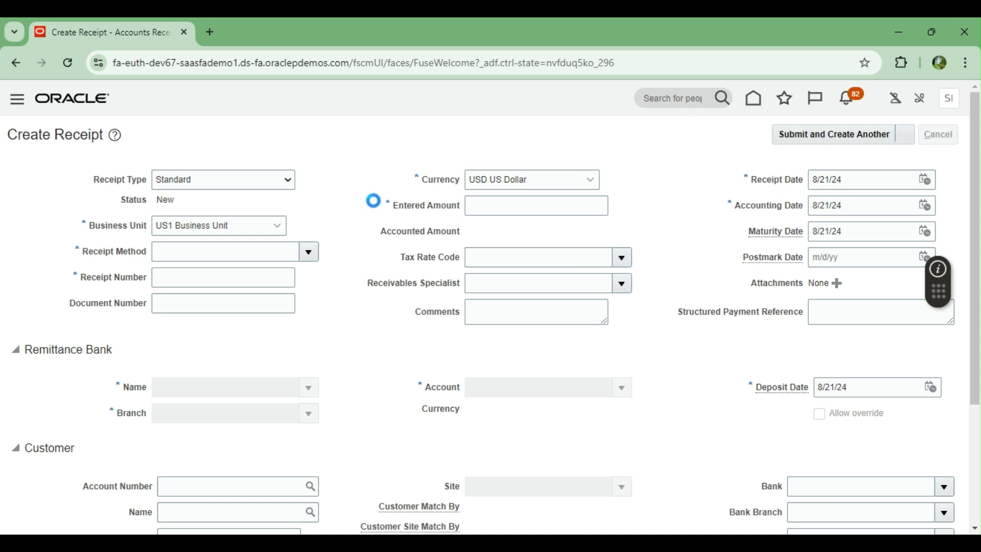
# Step: Go to Setup and Maintenance from the settings and administration menu
pyautogui.click(753, 103)
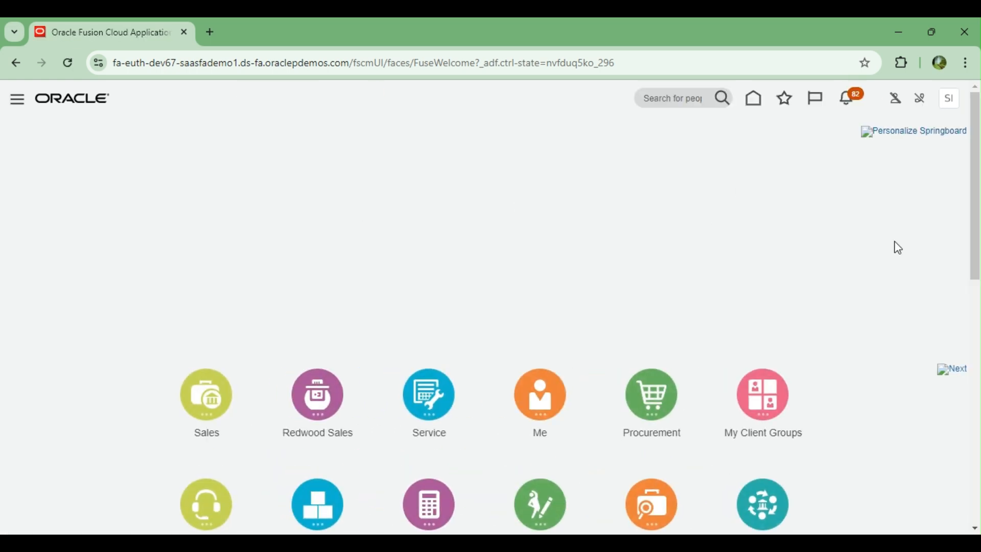
pyautogui.click(950, 99)
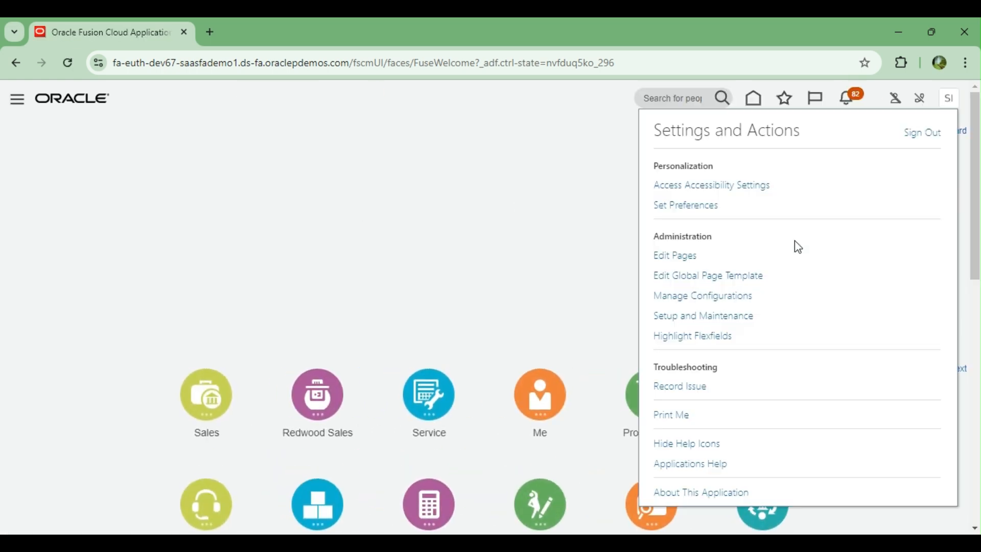
pyautogui.click(698, 317)
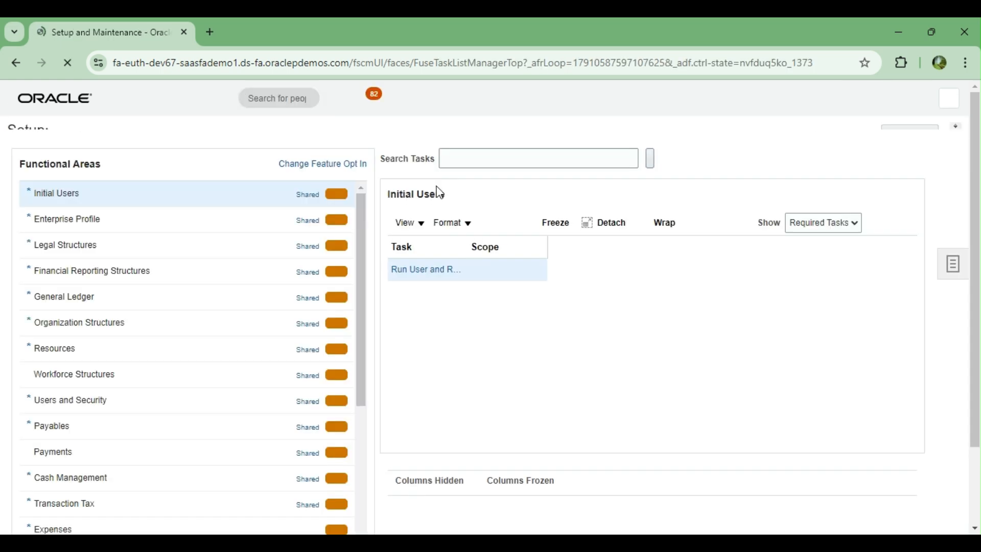
# Step: Search setup tasks for %RECEIPT% and open Manage Receipt Classes and Methods
pyautogui.click(487, 178)
pyautogui.write('%%')
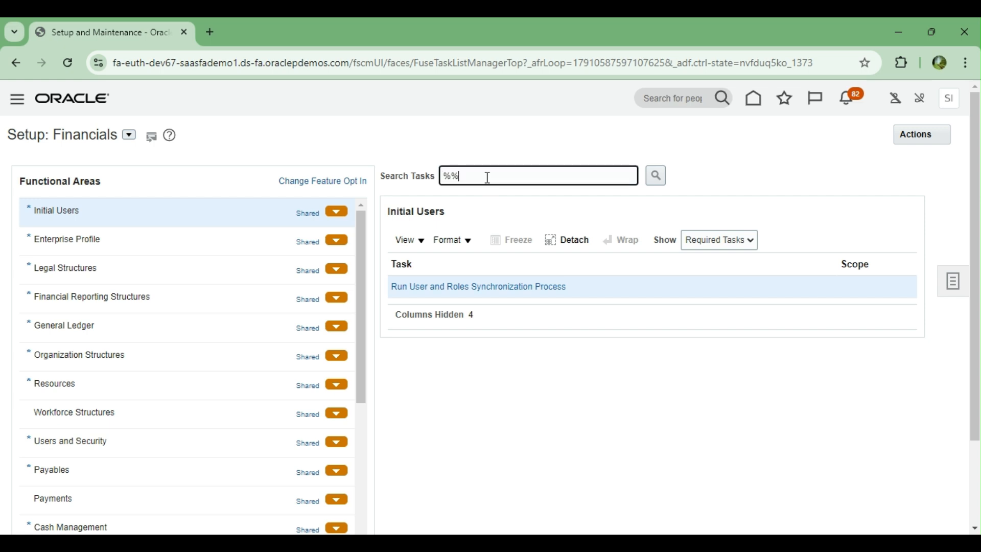
pyautogui.press('Left')
pyautogui.write('RECEIPT')
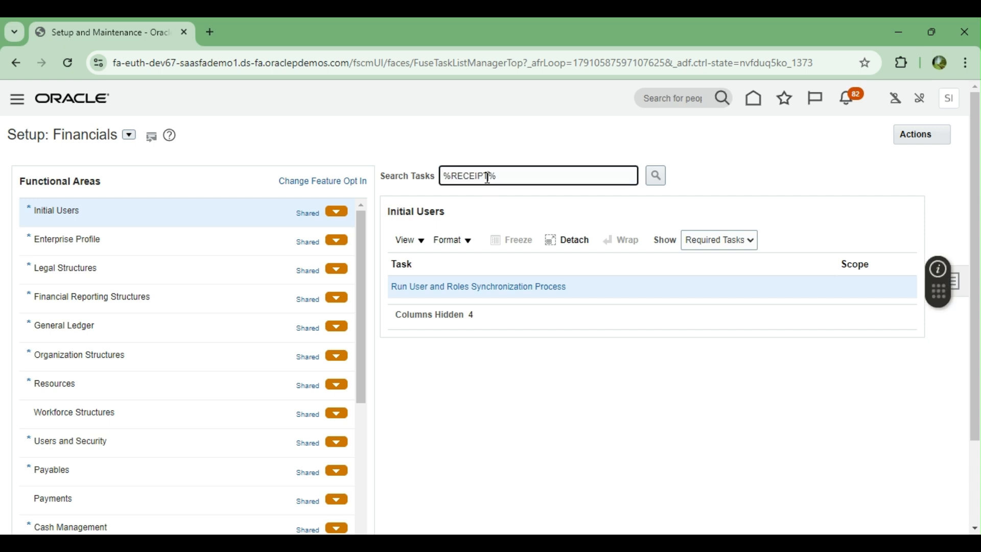
pyautogui.press('Return')
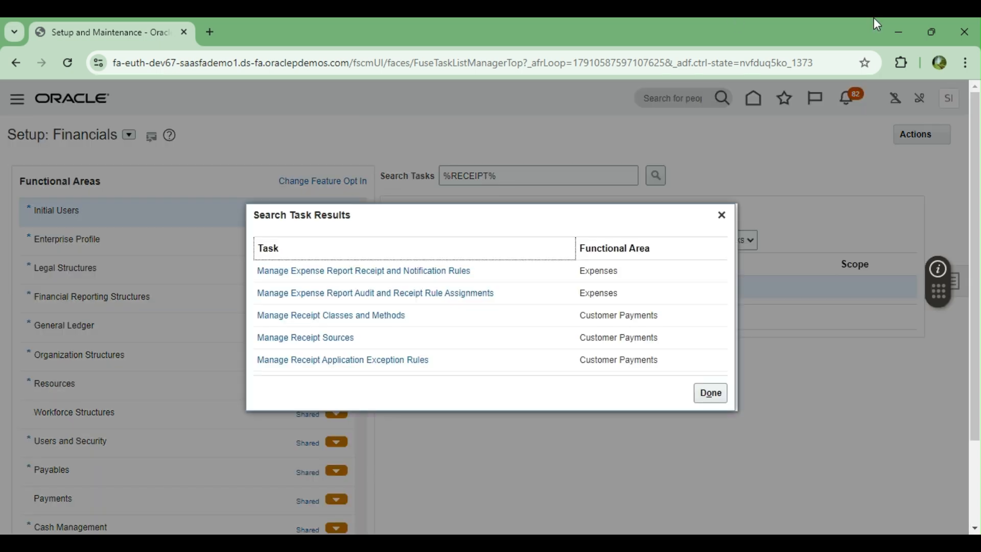
pyautogui.click(335, 315)
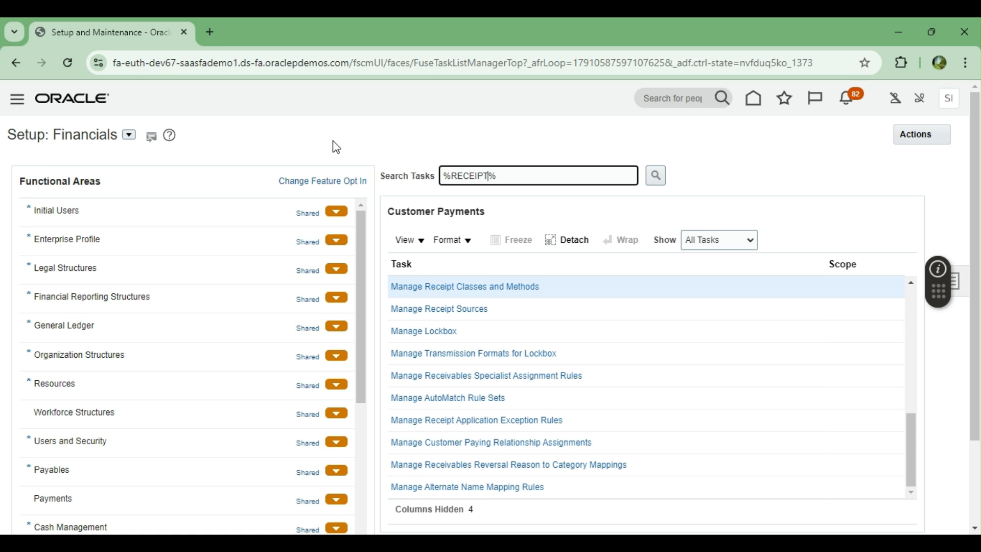
pyautogui.click(453, 287)
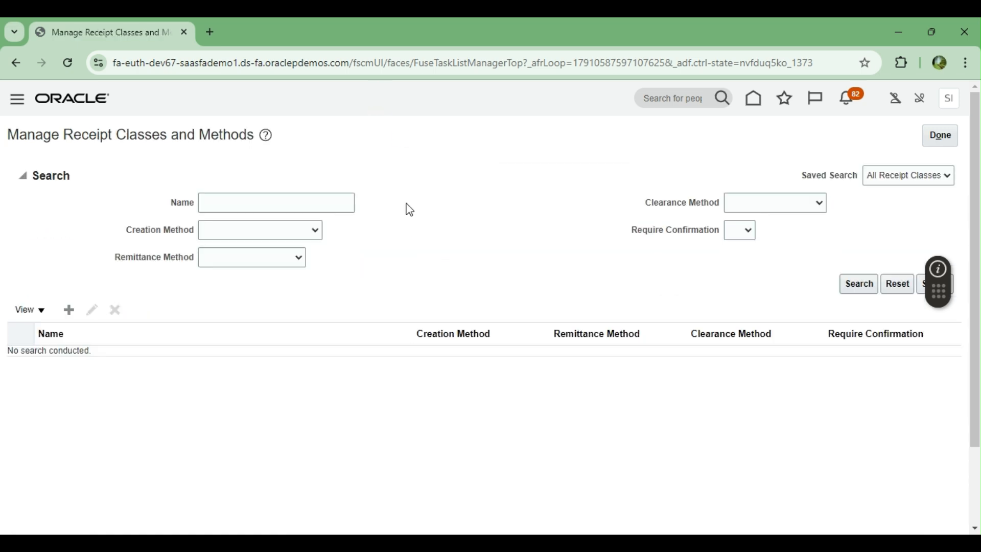
# Step: Create receipt class BOA RECEIPTS with Standard remittance method
pyautogui.click(70, 309)
pyautogui.click(227, 176)
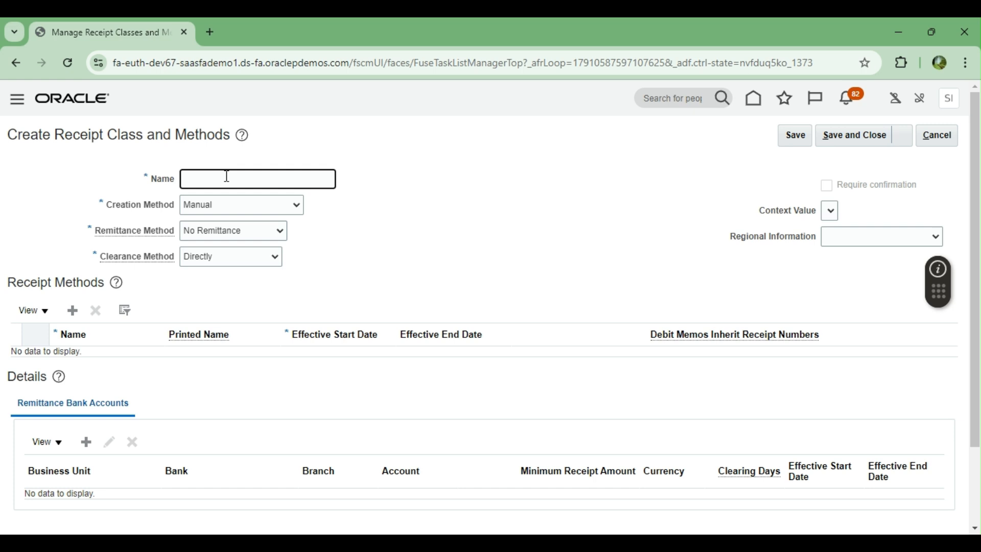
pyautogui.write('BOA RECEIPTS')
pyautogui.click(221, 203)
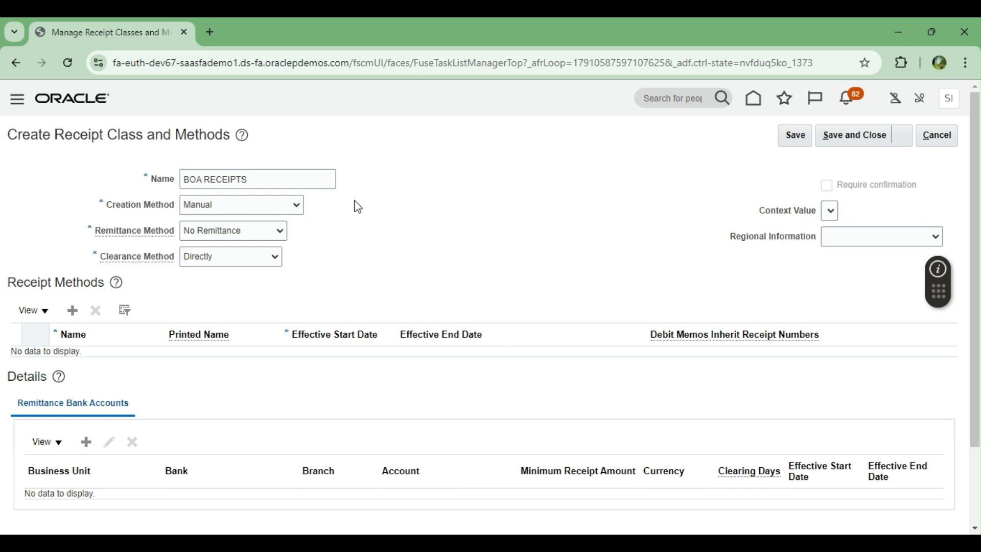
pyautogui.click(244, 248)
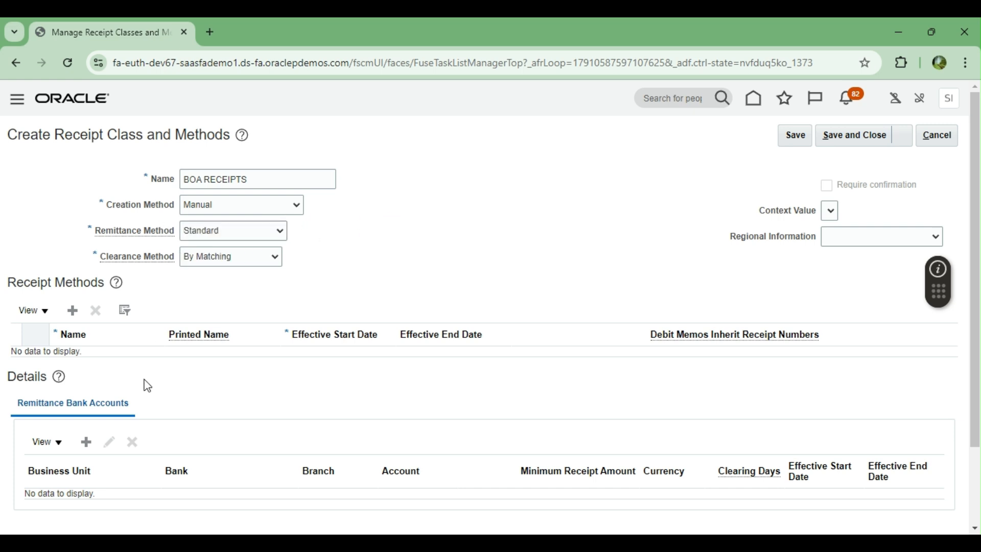
# Step: Add a receipt method named BOA RECEIPTS EFT/CHECK to the class
pyautogui.click(75, 313)
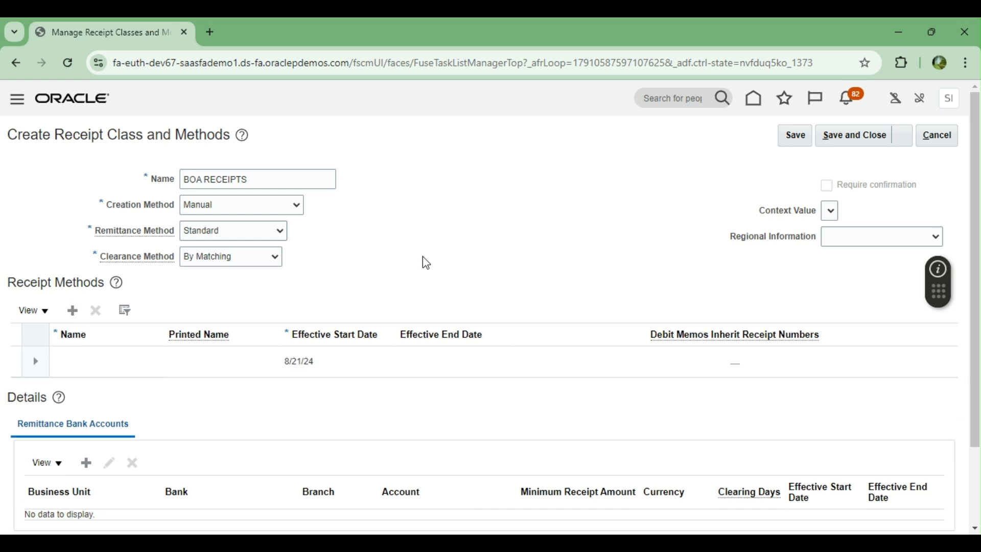
pyautogui.click(89, 358)
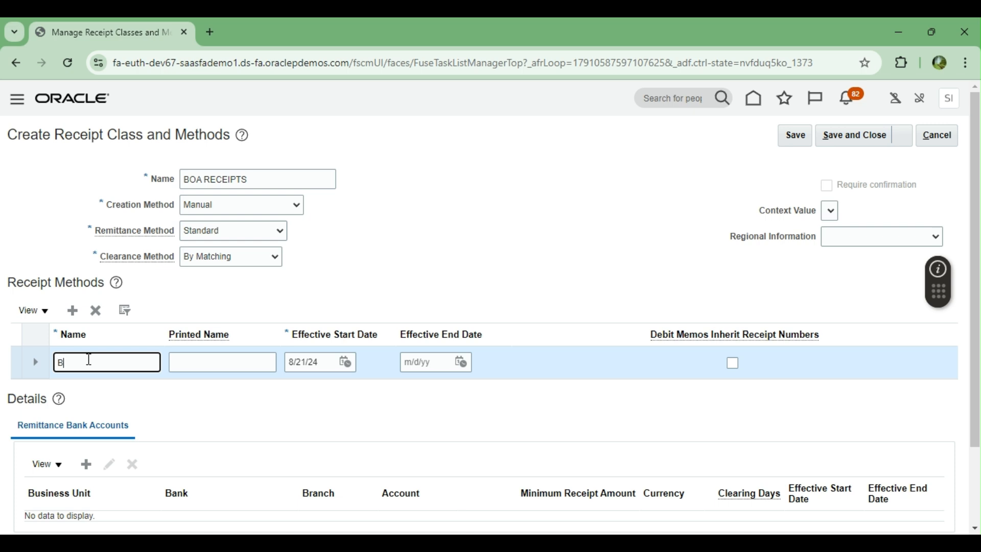
pyautogui.write('BOA RECEIPTS METHO')
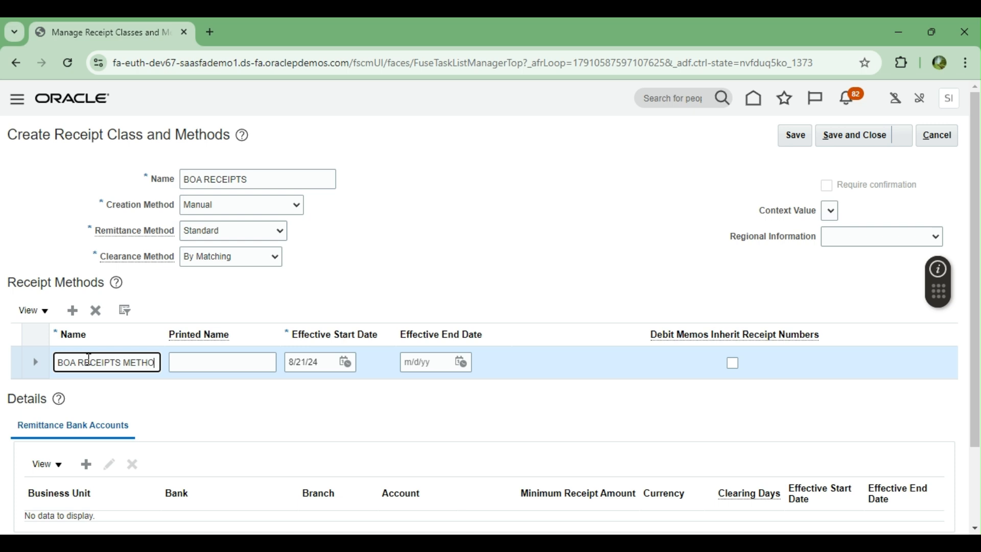
pyautogui.press('BackSpace')
pyautogui.press('BackSpace')
pyautogui.press('BackSpace')
pyautogui.write('EFT')
pyautogui.write('/CHECK')
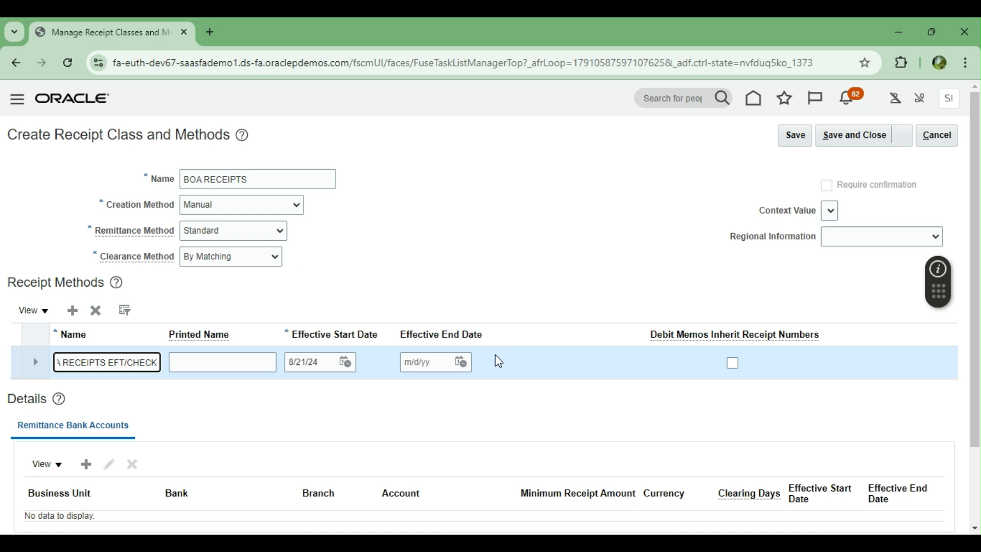
pyautogui.scroll(-2, 495, 360)
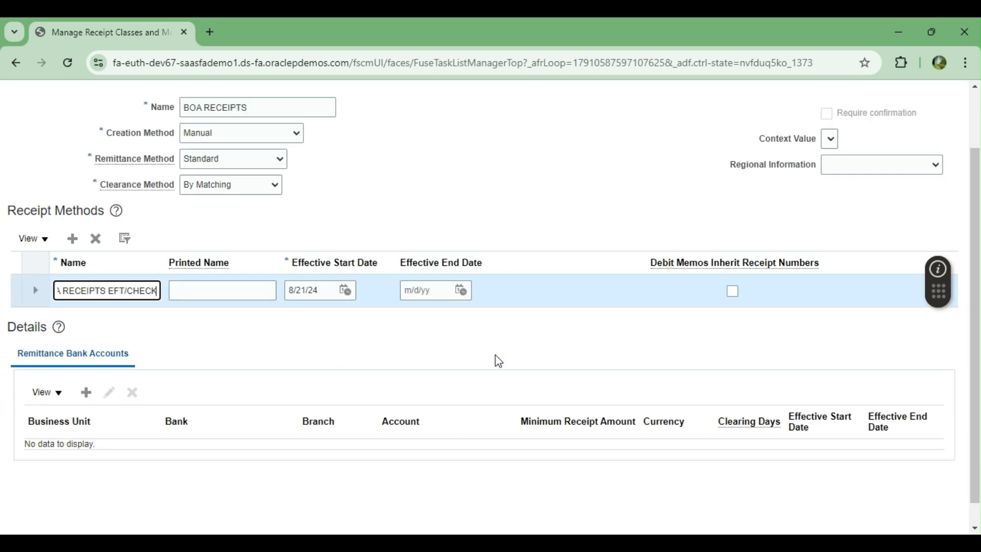
pyautogui.click(85, 394)
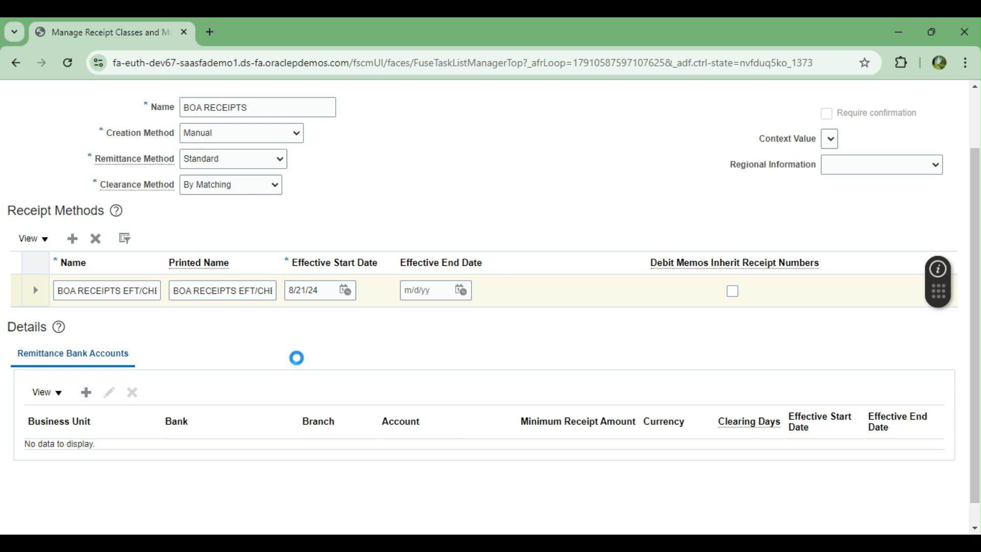
# Step: Set the remittance bank account to US1 Business Unit, BANK OF AMERICA, BOA CURRENT ACCOUNT
pyautogui.scroll(-1, 296, 357)
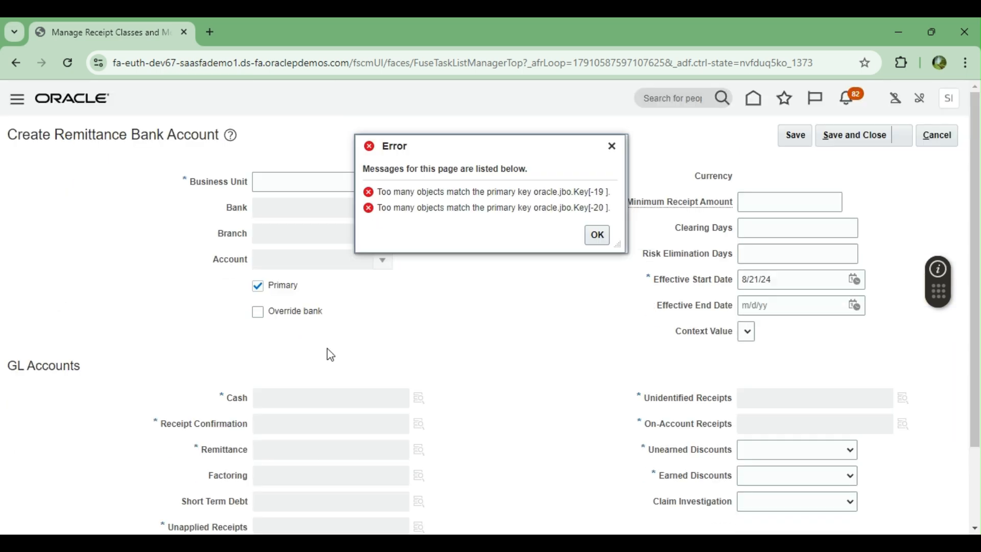
pyautogui.click(596, 235)
pyautogui.click(384, 184)
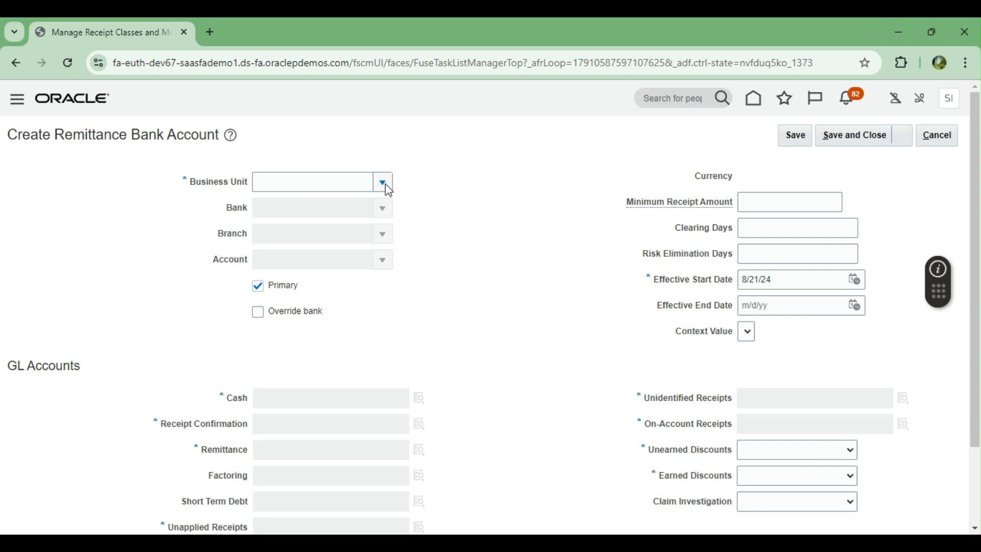
pyautogui.click(297, 184)
pyautogui.write('US1')
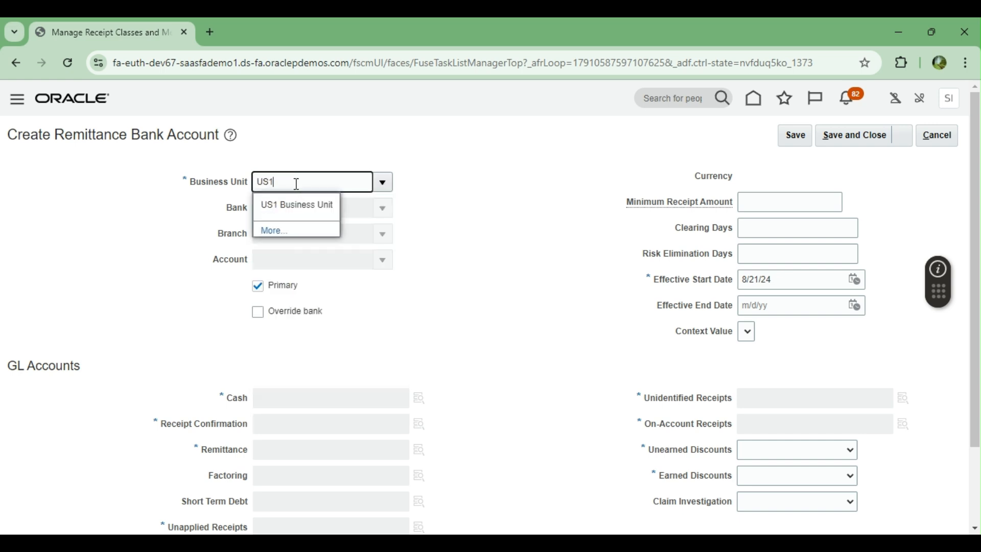
pyautogui.click(294, 205)
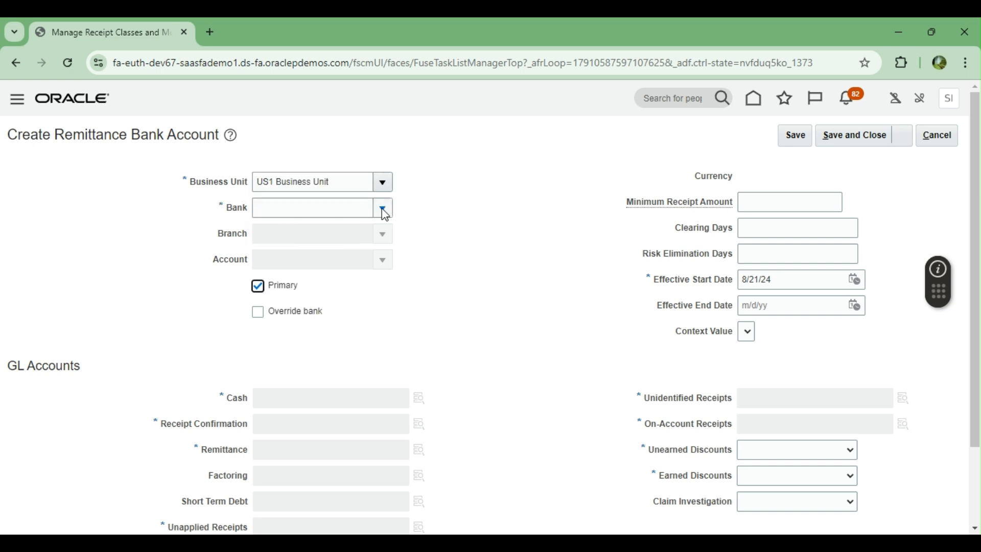
pyautogui.click(384, 208)
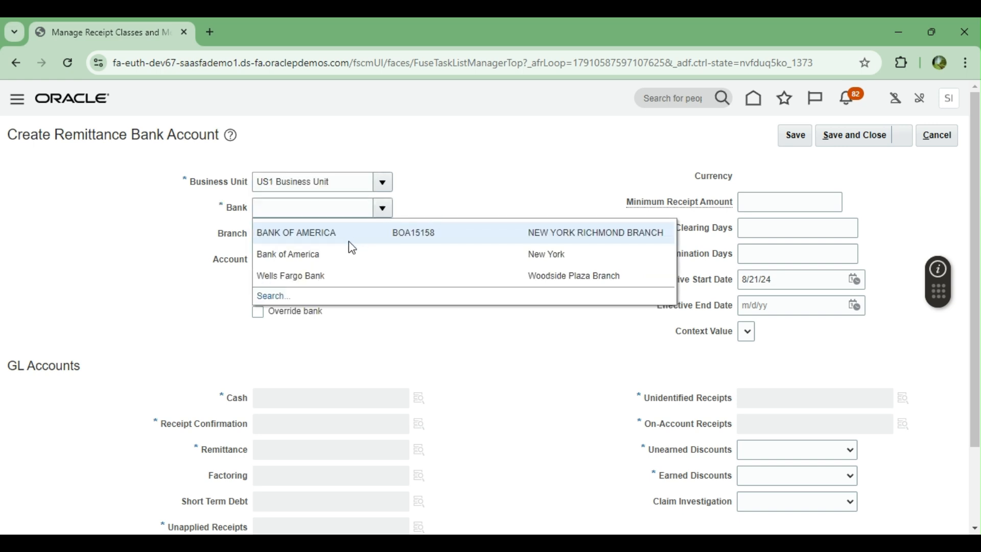
pyautogui.click(318, 233)
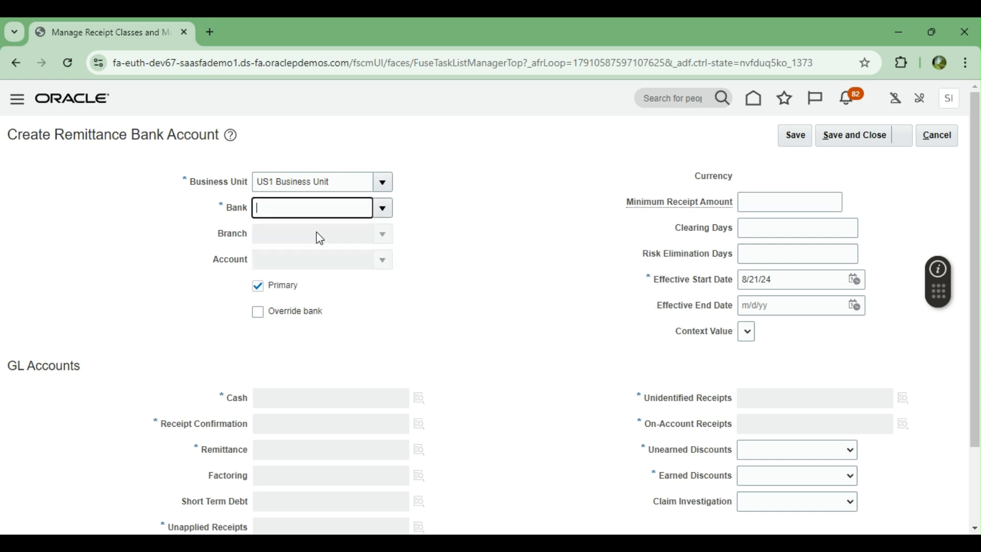
pyautogui.click(383, 259)
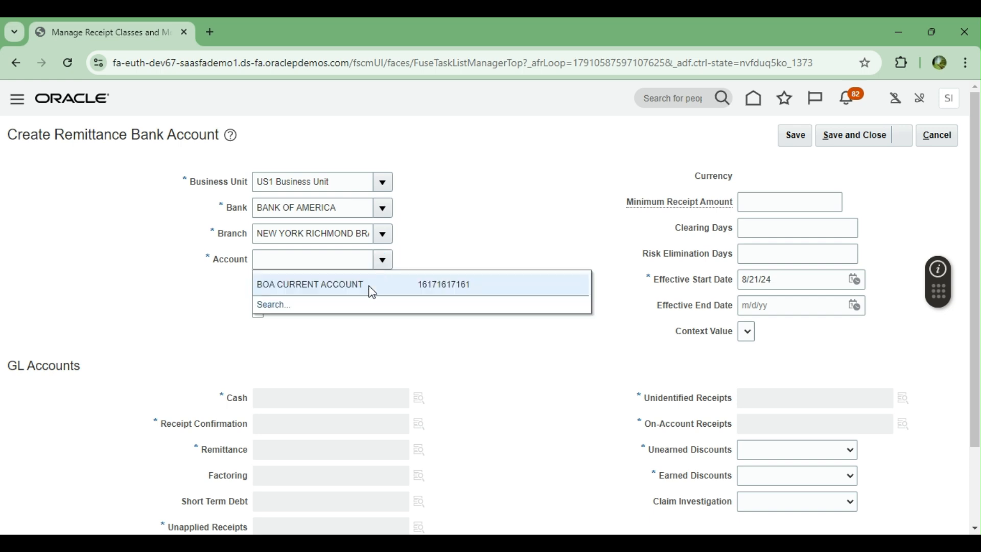
pyautogui.click(372, 286)
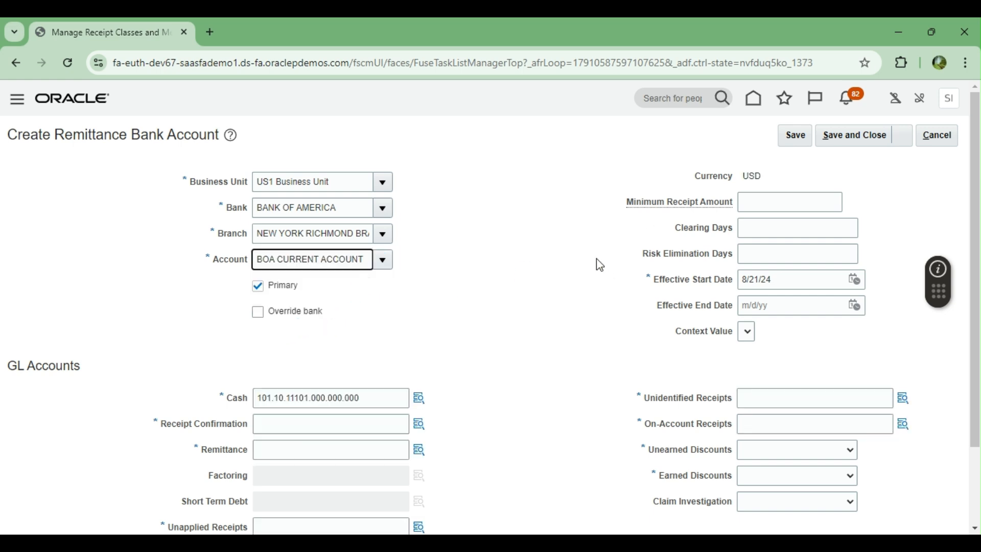
# Step: Fill Receipt Confirmation, Remittance, Unidentified and Unapplied accounts with the Cash account, plus Earned/Unearned Discounts
pyautogui.scroll(-2, 596, 262)
pyautogui.moveTo(363, 306); pyautogui.dragTo(190, 307)
pyautogui.hotkey('ctrl', 'c')
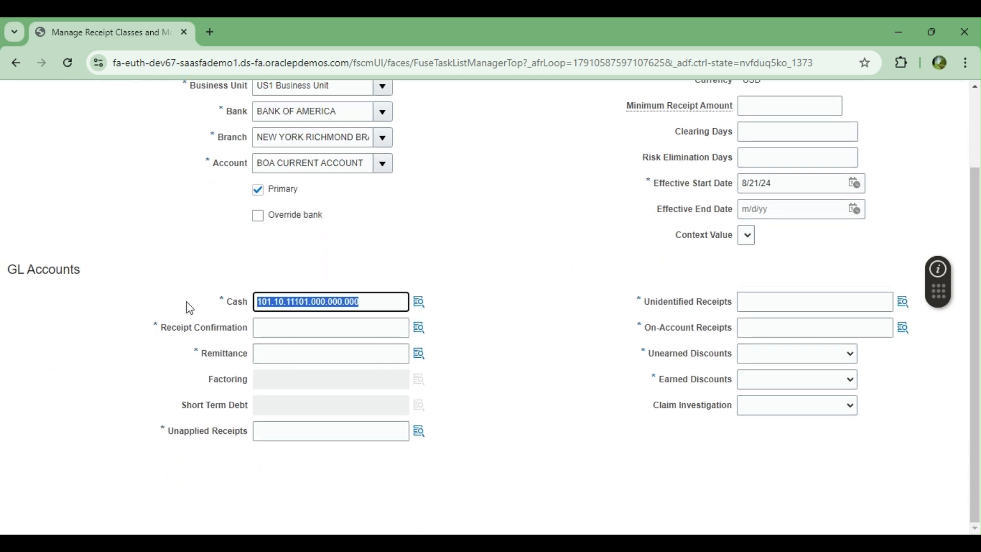
pyautogui.click(282, 328)
pyautogui.hotkey('ctrl', 'v')
pyautogui.click(285, 351)
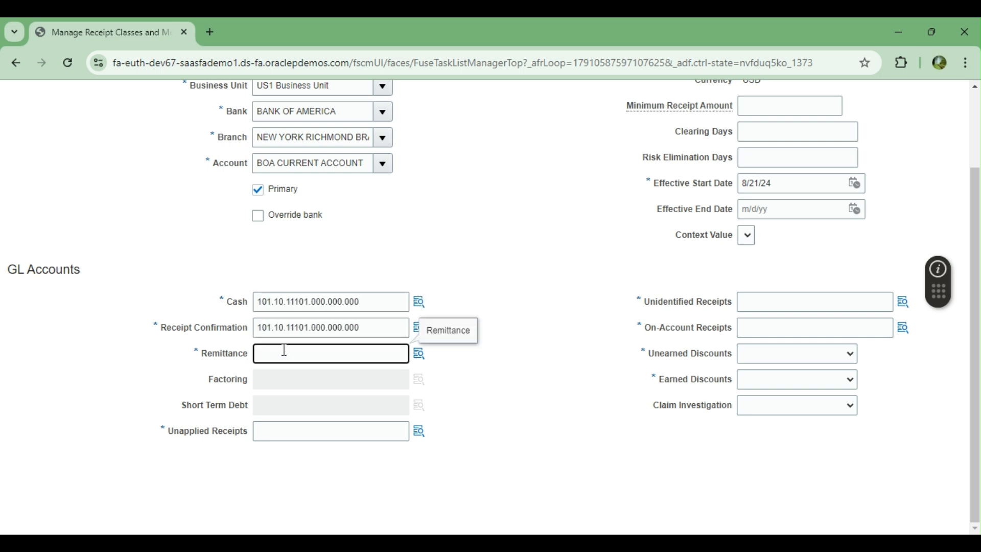
pyautogui.hotkey('ctrl', 'v')
pyautogui.click(766, 296)
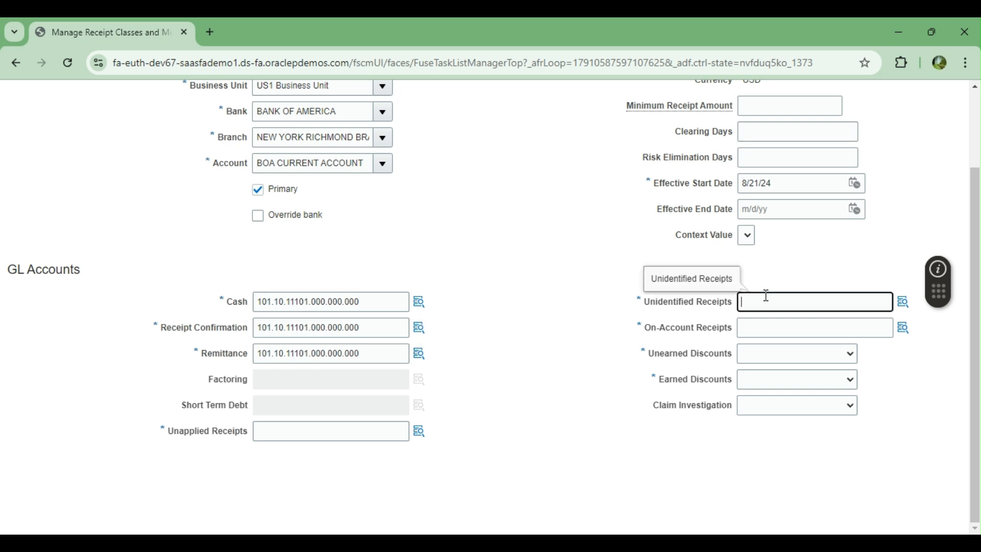
pyautogui.hotkey('ctrl', 'v')
pyautogui.click(768, 321)
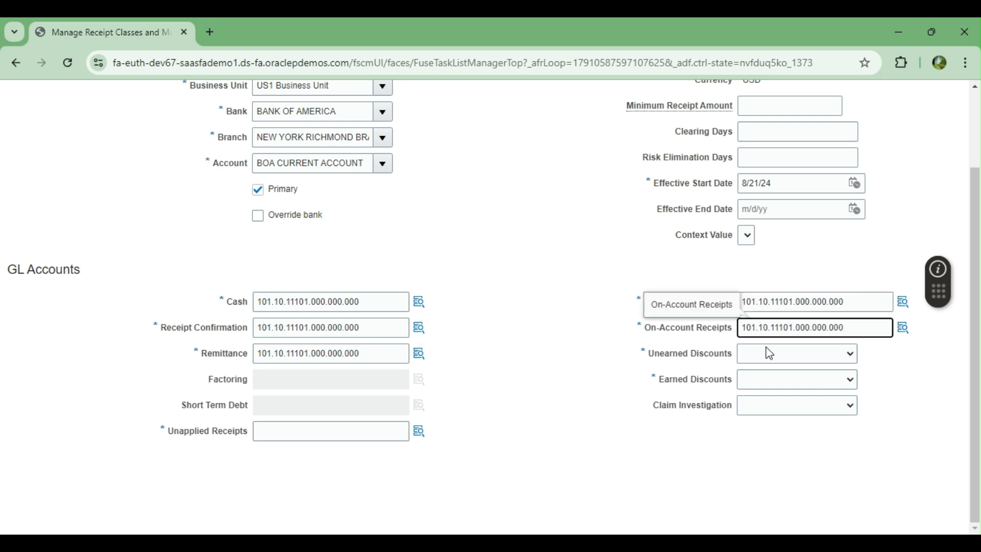
pyautogui.click(773, 384)
pyautogui.click(773, 384)
pyautogui.click(768, 405)
pyautogui.click(341, 438)
pyautogui.hotkey('ctrl', 'v')
pyautogui.click(519, 314)
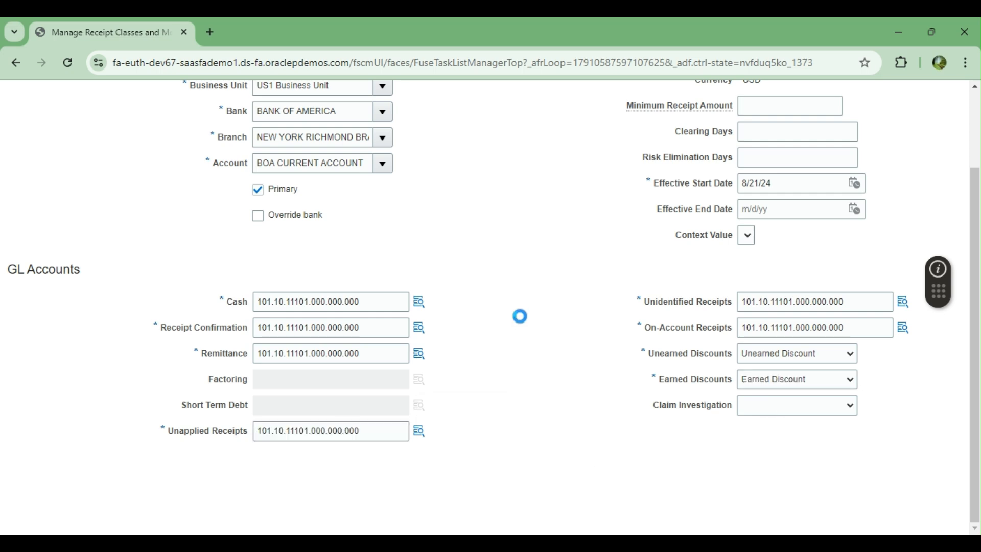
# Step: Save the remittance bank account and receipt class, returning to the Setup: Financials tasks
pyautogui.scroll(3, 572, 331)
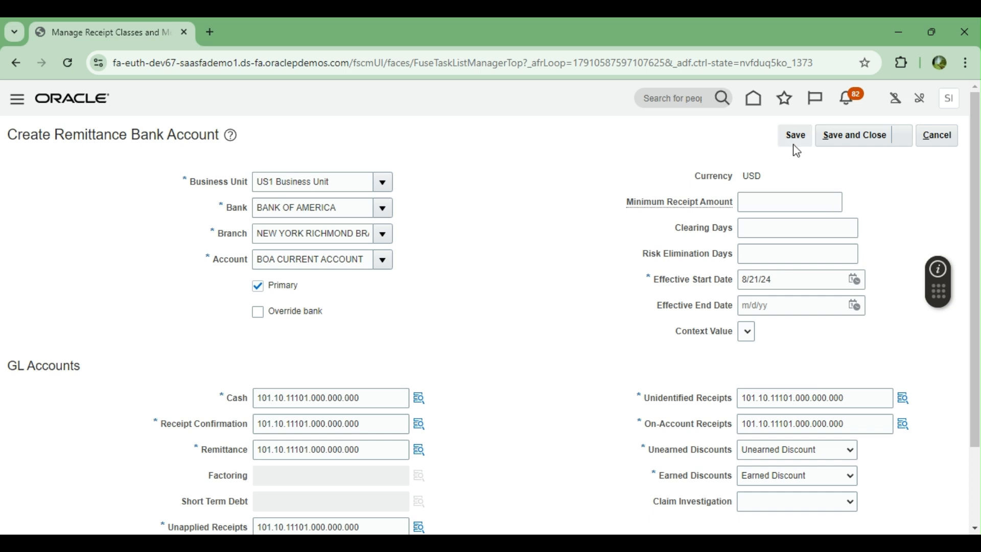
pyautogui.click(870, 141)
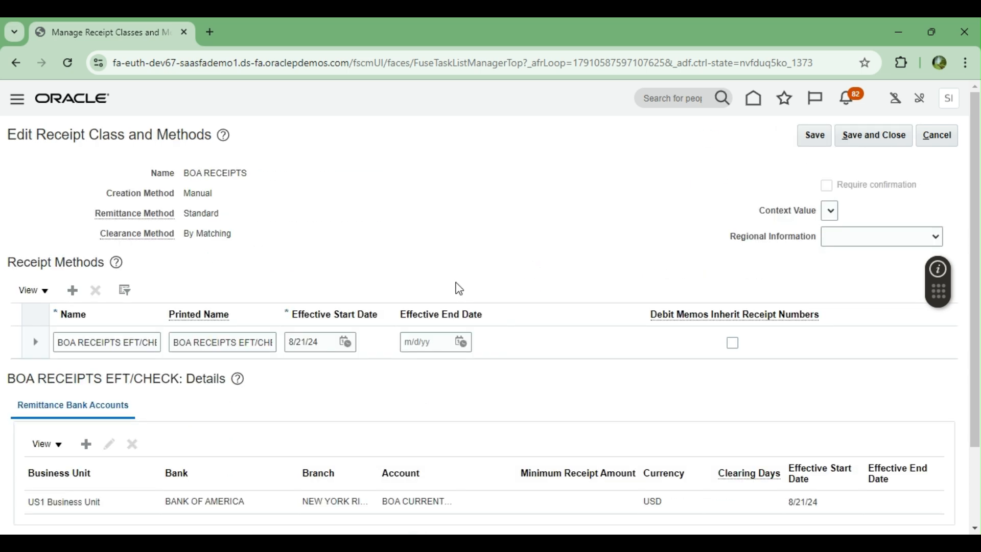
pyautogui.click(868, 137)
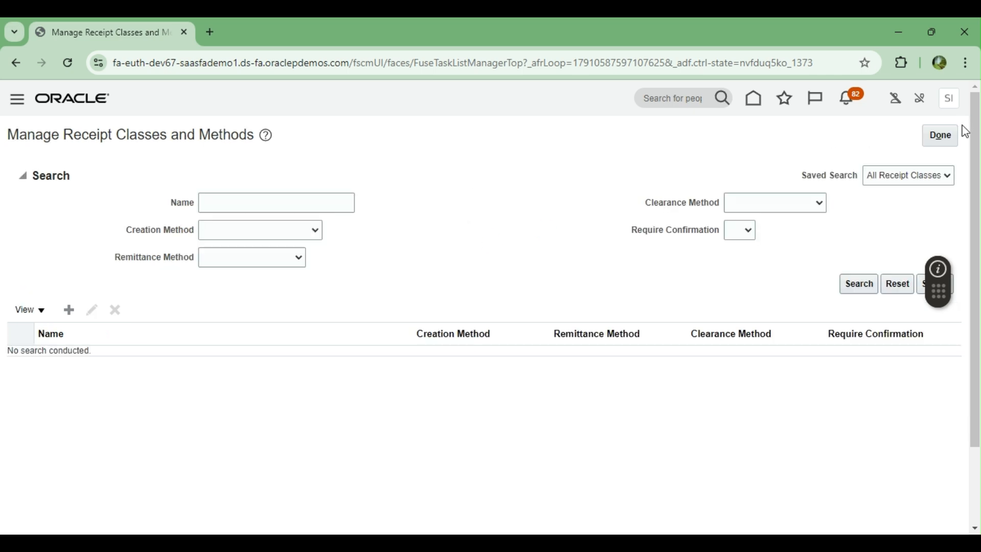
pyautogui.click(943, 135)
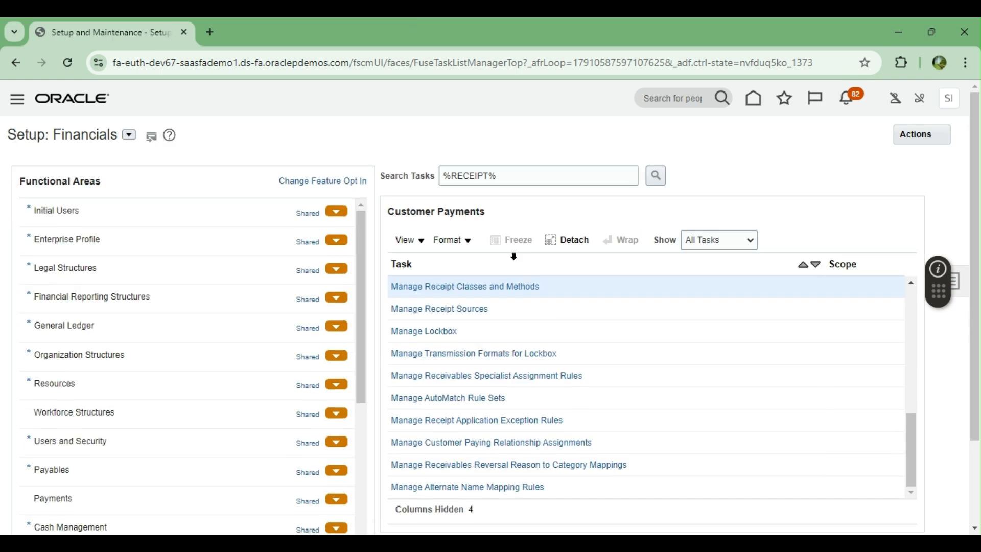
# Step: Start a new receipt from the Accounts Receivable work area's Create Receipt task
pyautogui.click(754, 98)
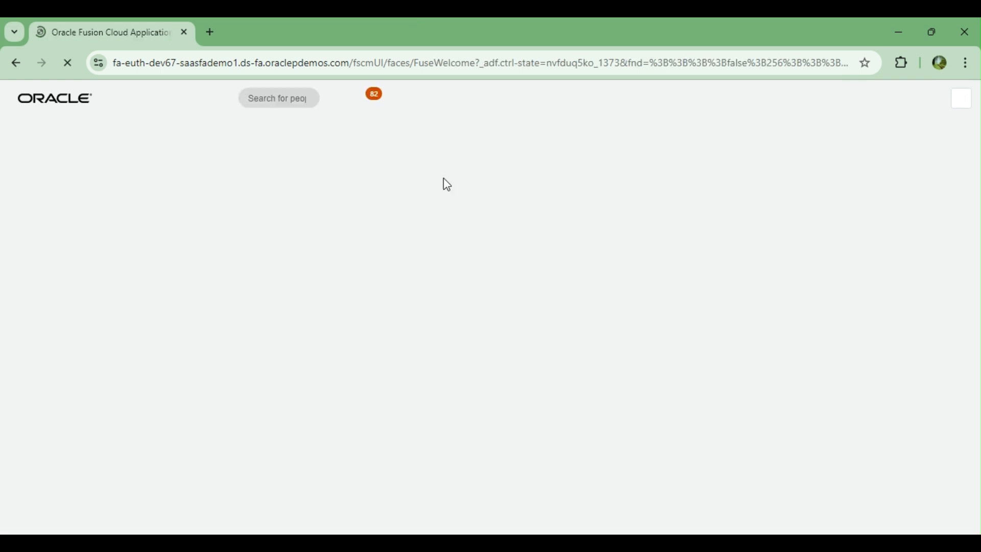
pyautogui.scroll(-7, 415, 362)
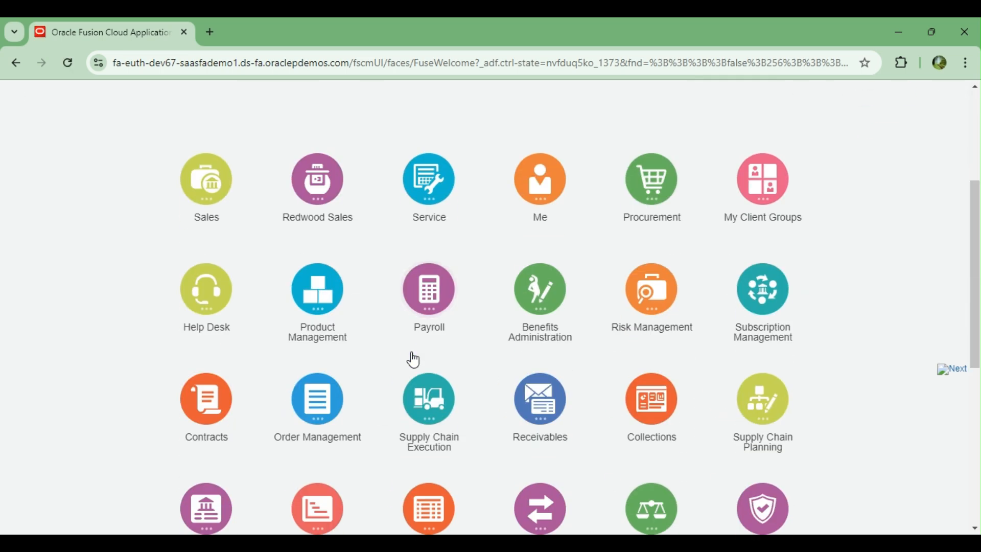
pyautogui.click(532, 268)
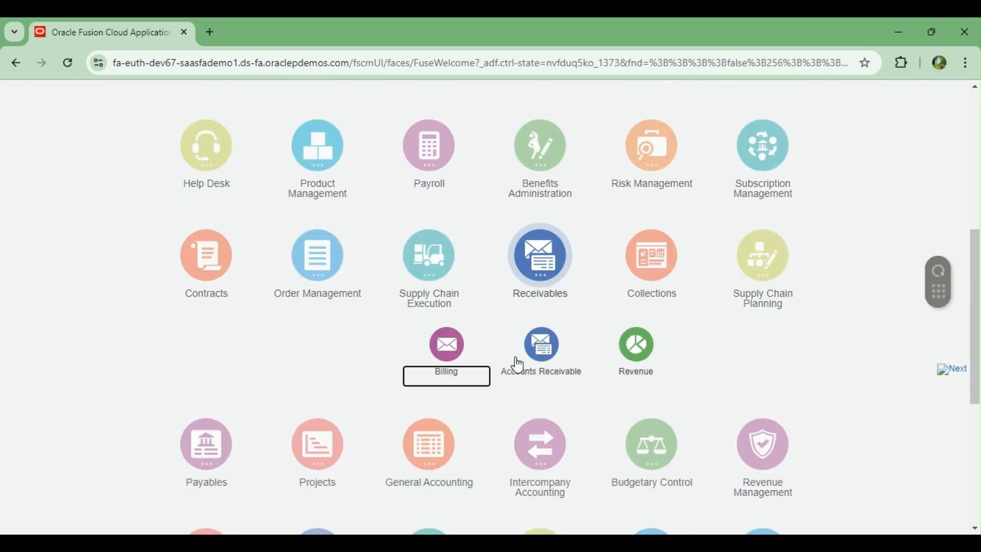
pyautogui.click(539, 352)
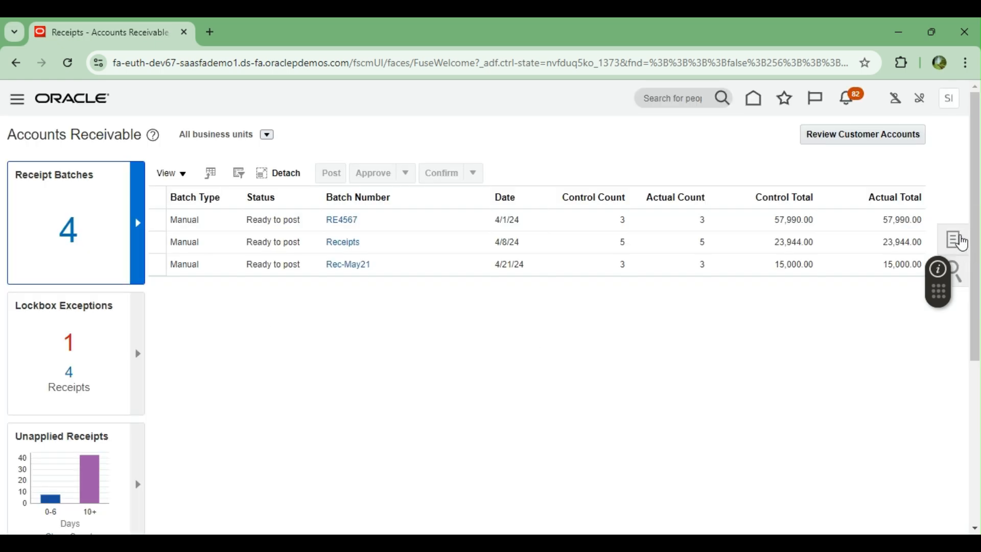
pyautogui.click(962, 241)
pyautogui.click(869, 148)
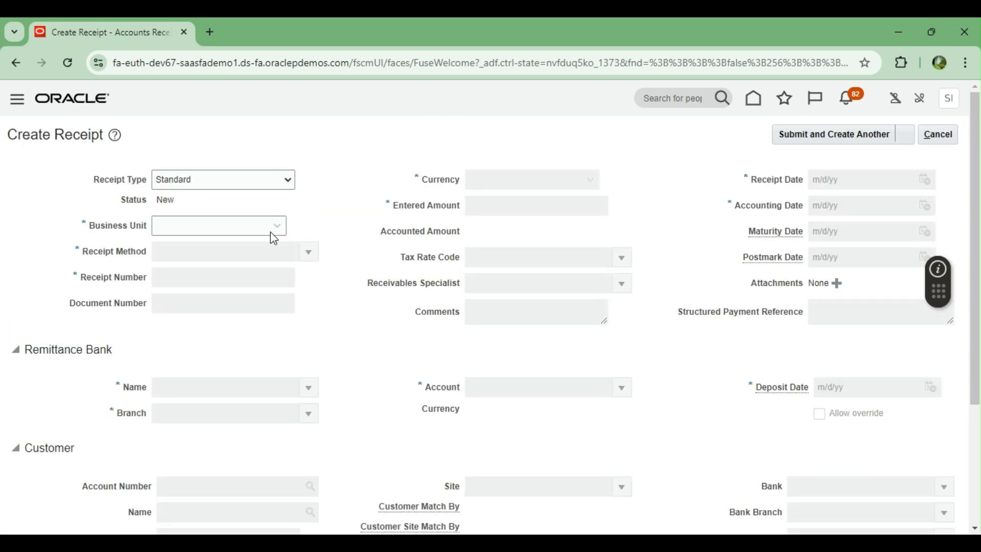
# Step: Enter receipt 1 for 1,000.00 in US1 Business Unit via BOA RECEIPTS EFT/CHECK and submit
pyautogui.click(279, 225)
pyautogui.click(215, 261)
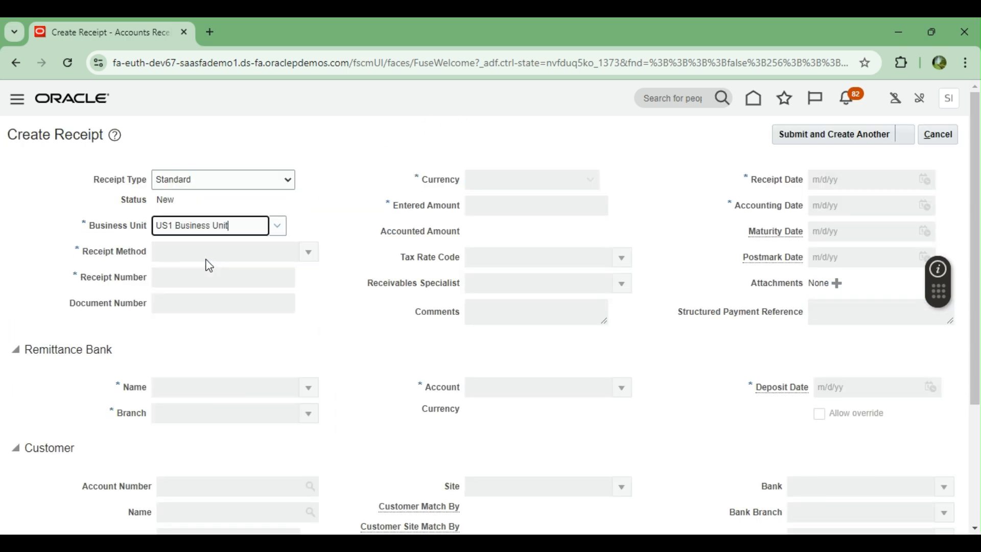
pyautogui.click(310, 254)
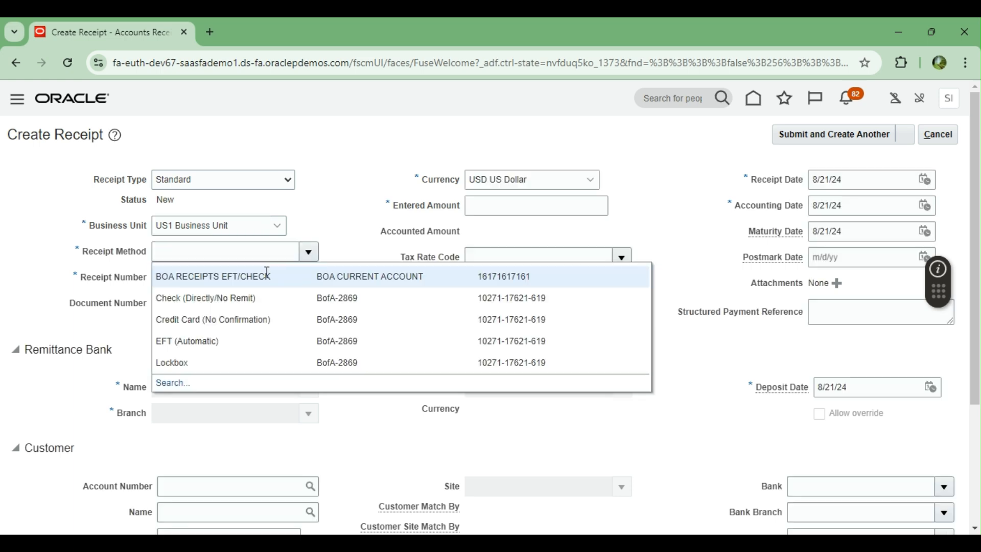
pyautogui.click(182, 277)
pyautogui.click(218, 282)
pyautogui.click(514, 205)
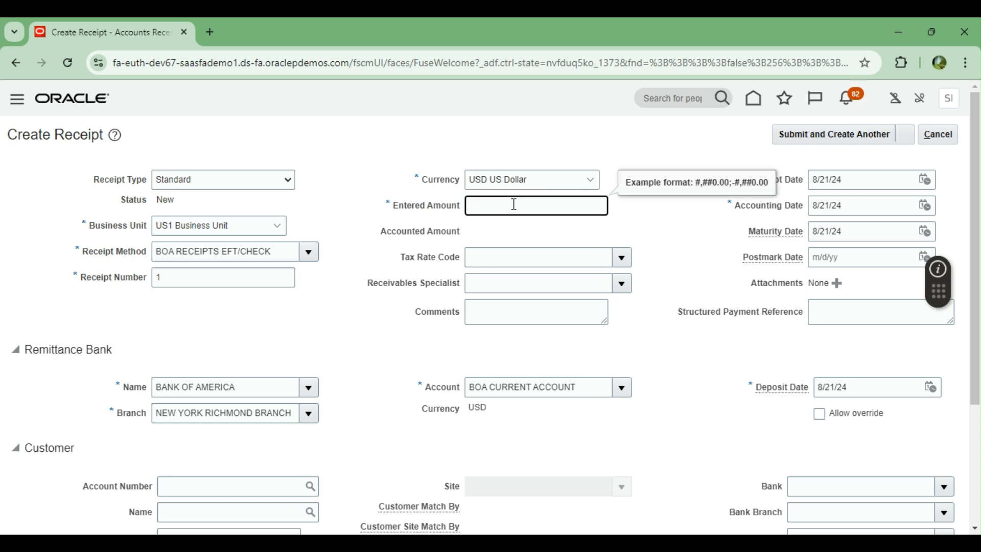
pyautogui.press('Tab')
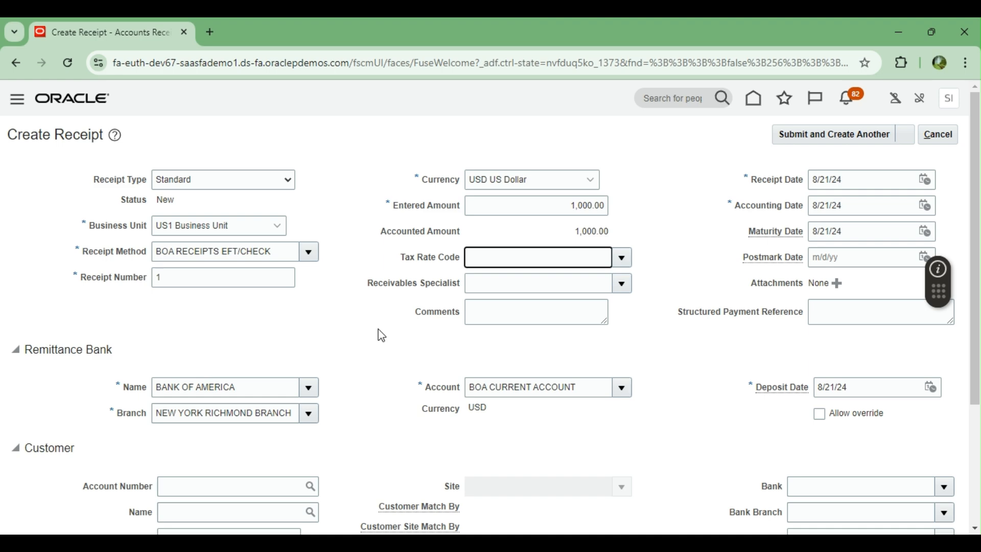
pyautogui.scroll(-3, 382, 336)
pyautogui.scroll(-1, 380, 322)
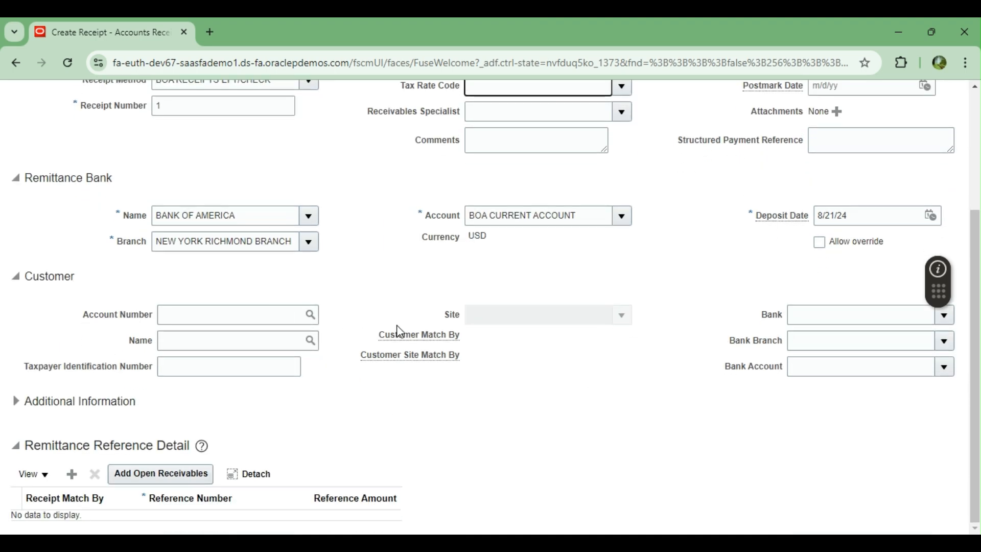
pyautogui.scroll(5, 399, 331)
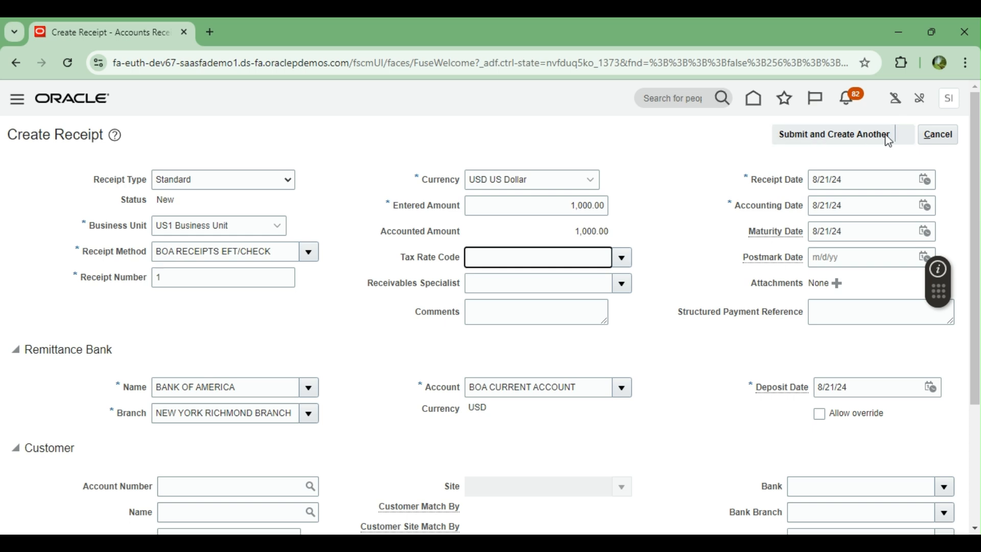
pyautogui.click(904, 136)
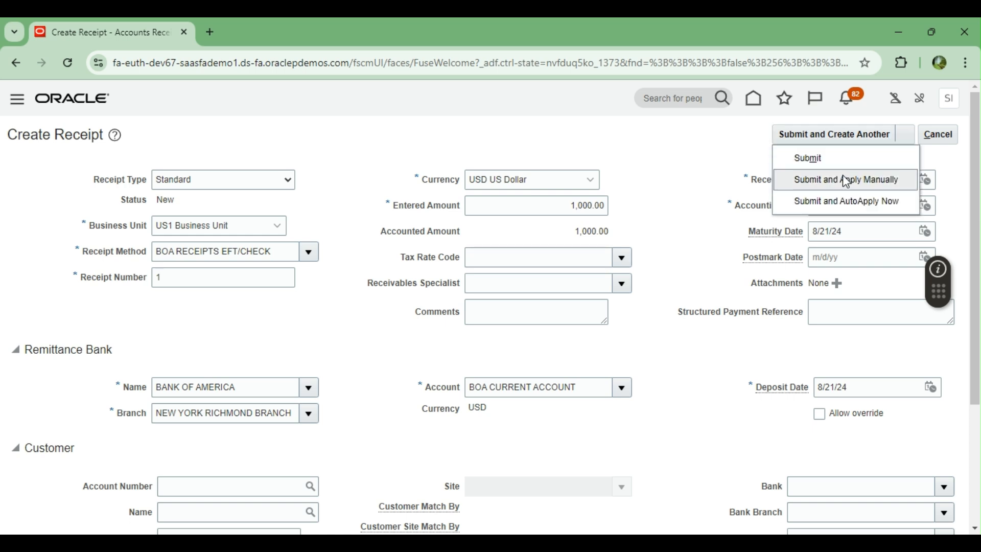
pyautogui.click(809, 159)
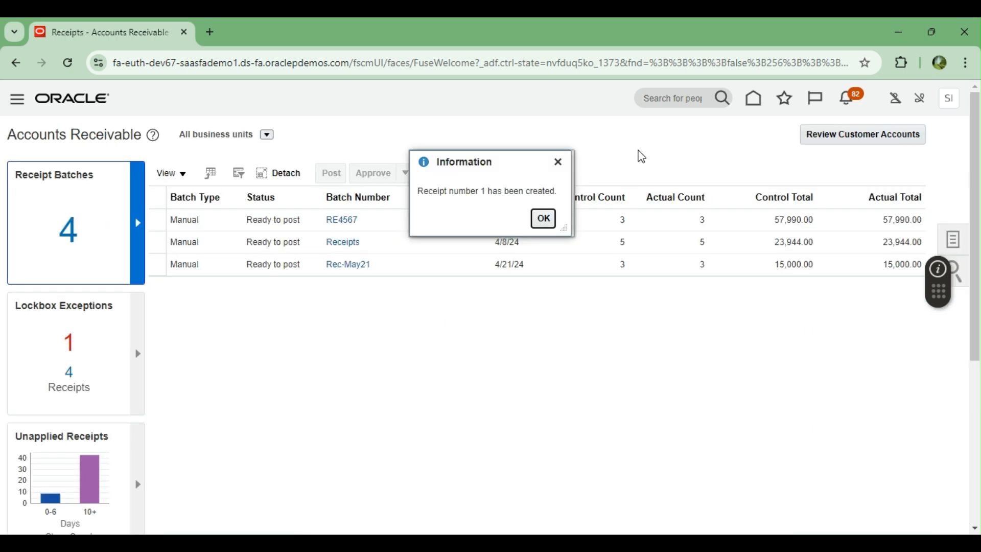
# Step: Search Manage Receipts for receipts dated 8/21/24
pyautogui.click(543, 218)
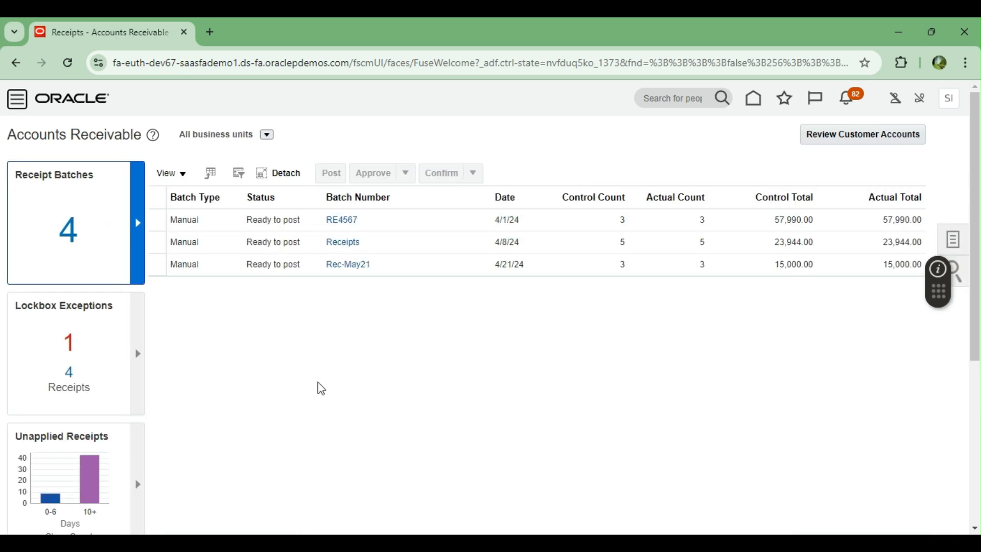
pyautogui.scroll(-5, 329, 346)
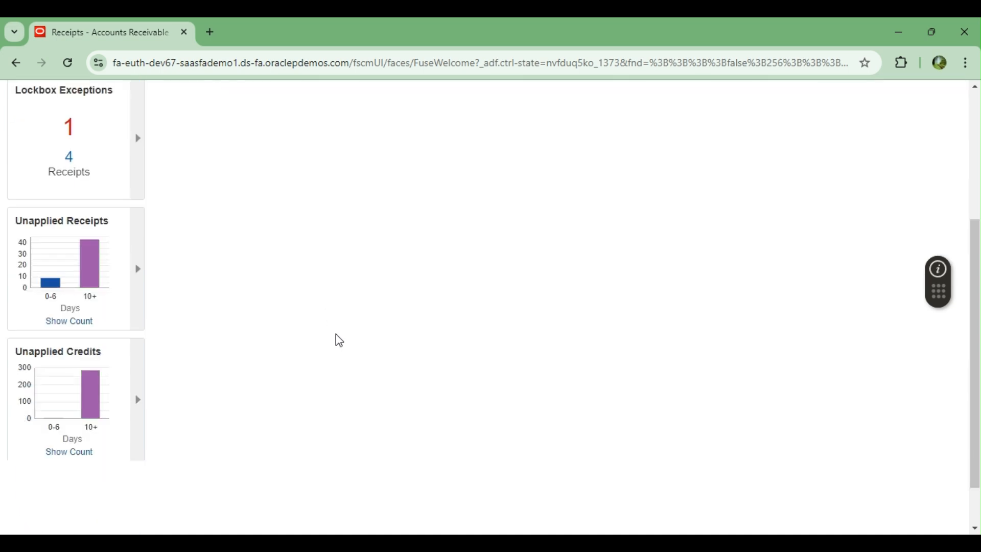
pyautogui.scroll(5, 337, 340)
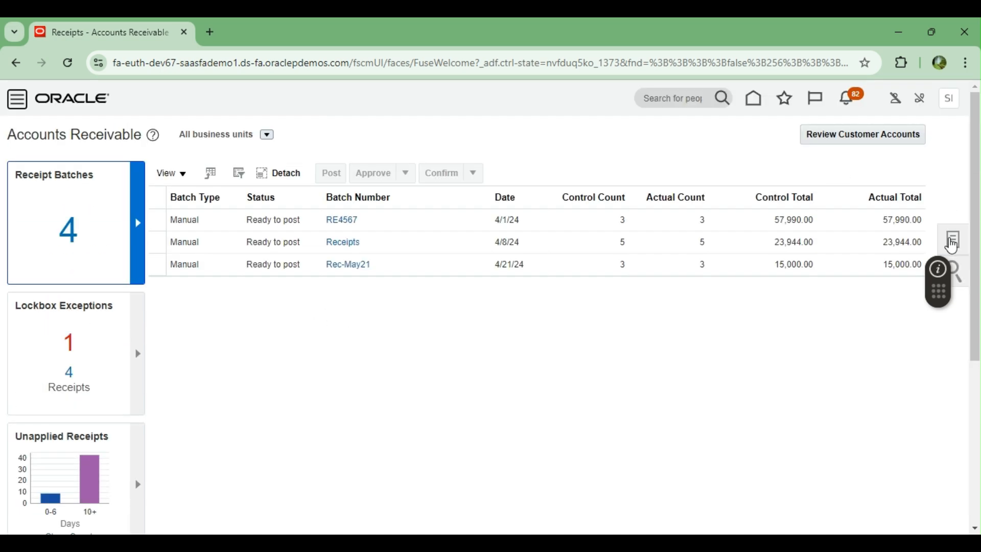
pyautogui.click(953, 239)
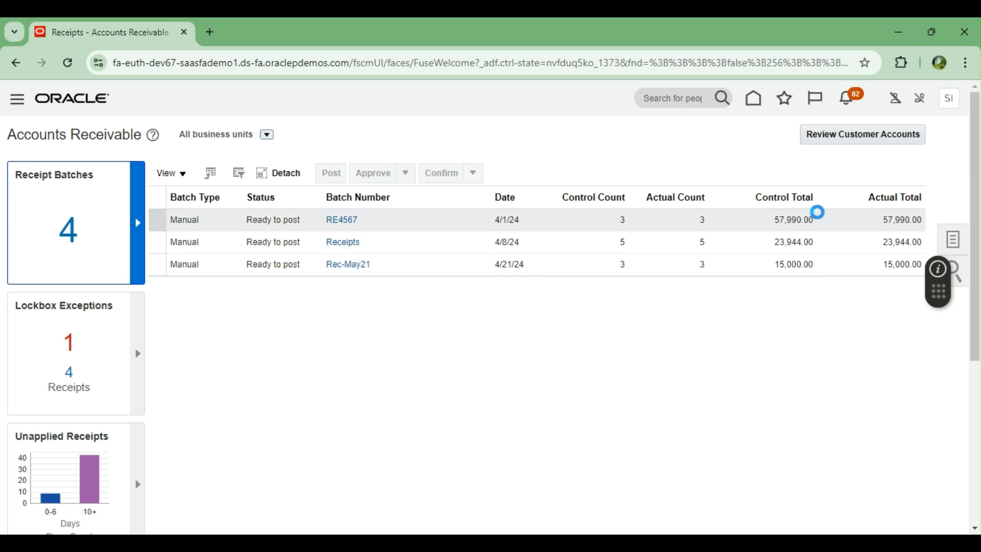
pyautogui.click(869, 213)
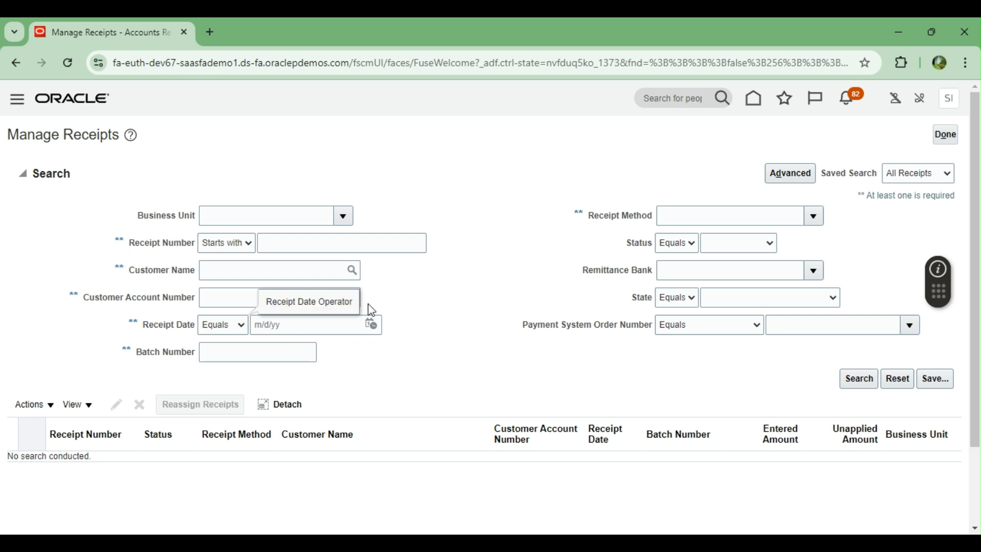
pyautogui.click(372, 332)
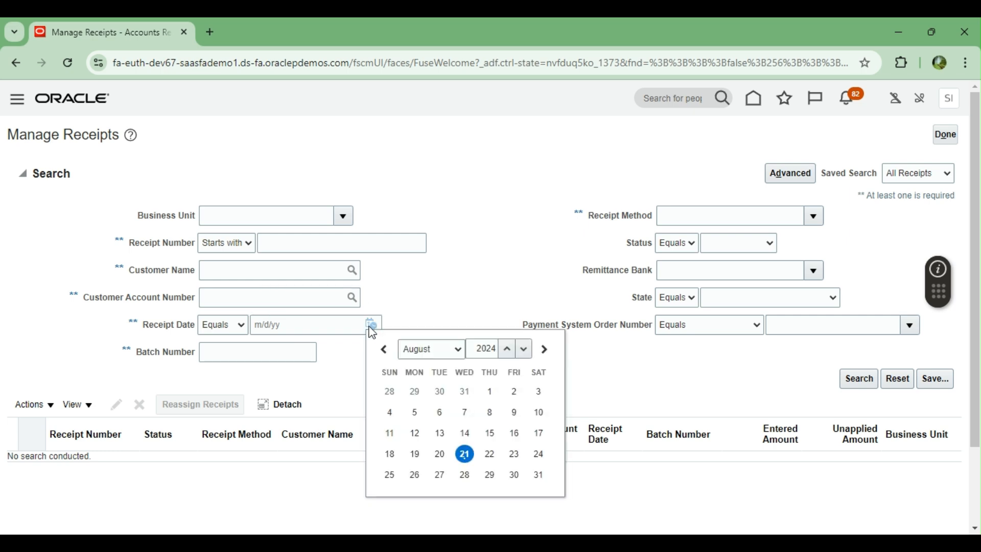
pyautogui.click(462, 453)
pyautogui.click(846, 379)
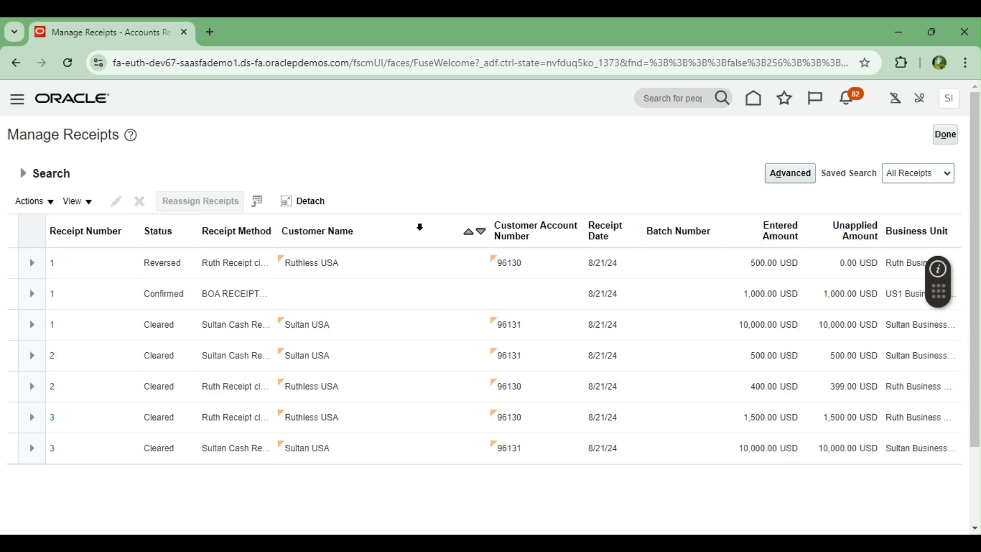
# Step: Open receipt 1 to confirm its Confirmed 1,000.00 USD status, then return to the overview
pyautogui.click(92, 297)
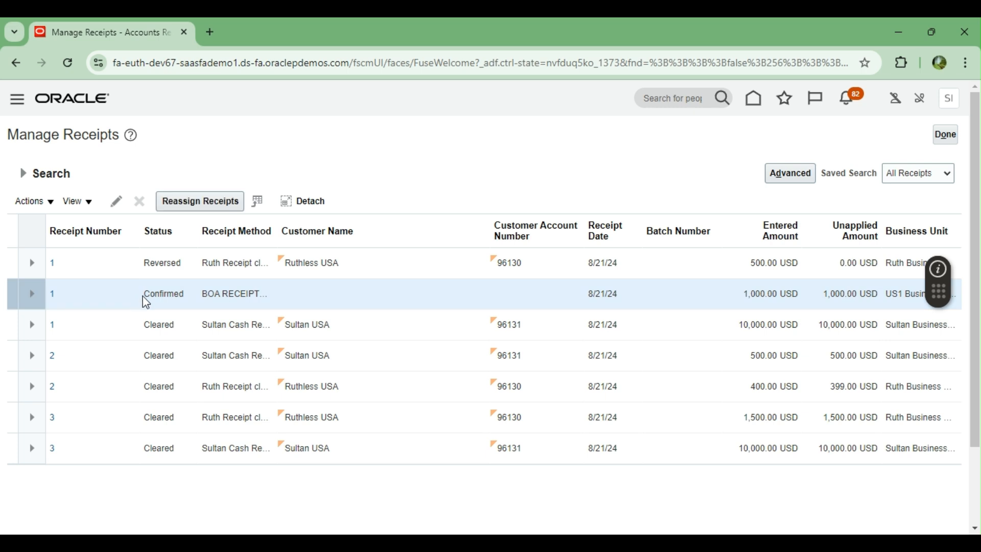
pyautogui.click(53, 295)
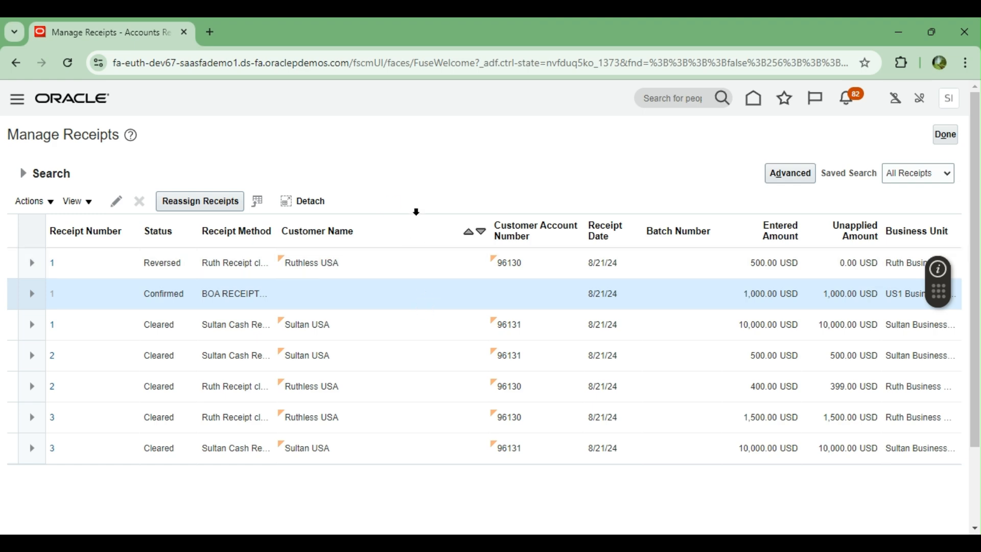
pyautogui.scroll(-4, 375, 284)
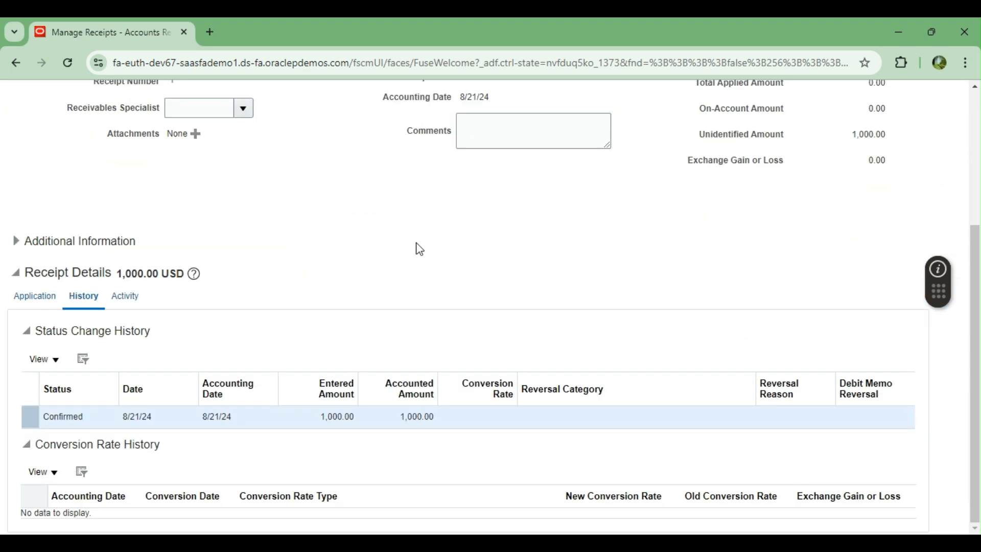
pyautogui.scroll(4, 476, 240)
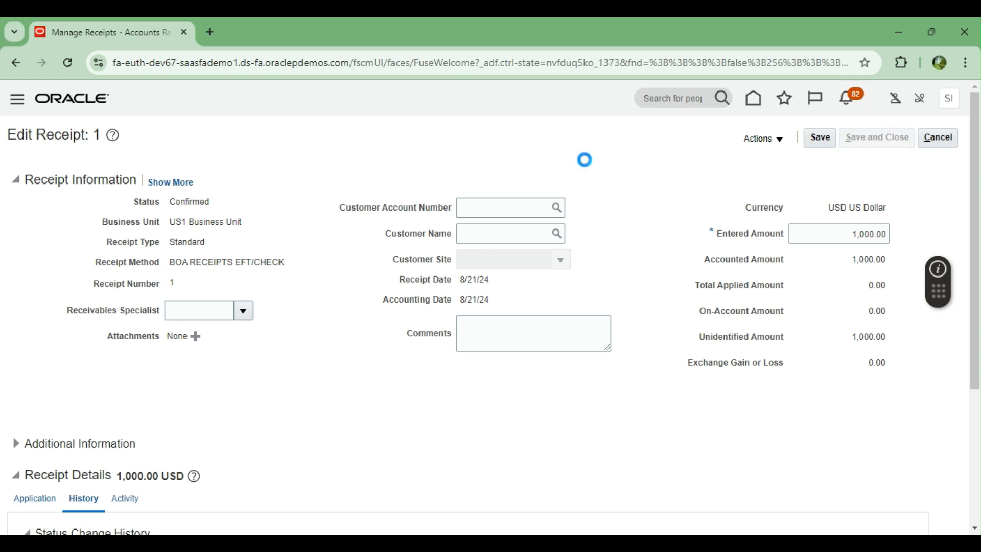
pyautogui.click(945, 134)
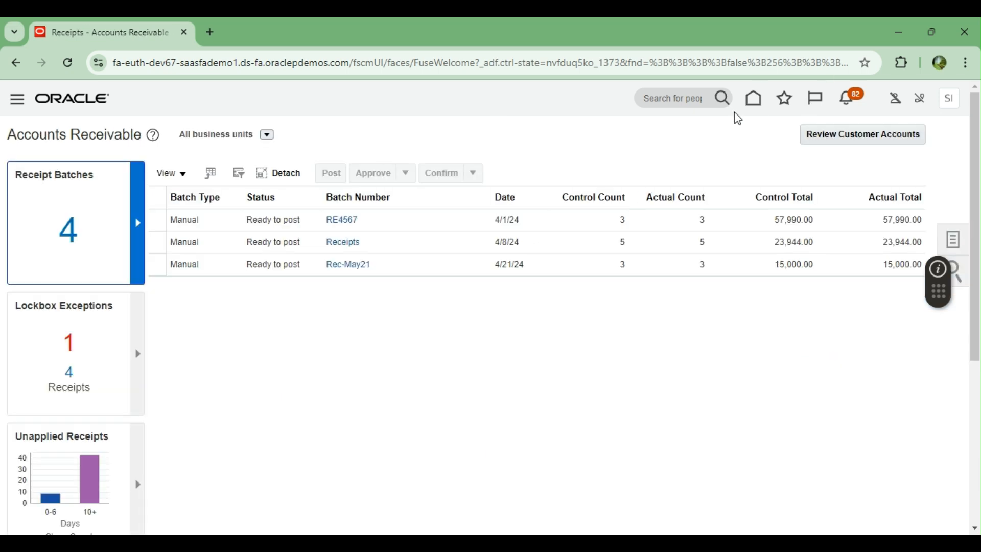
# Step: Open Manual Reconciliation in the Bank Statements and Reconciliation work area
pyautogui.click(753, 99)
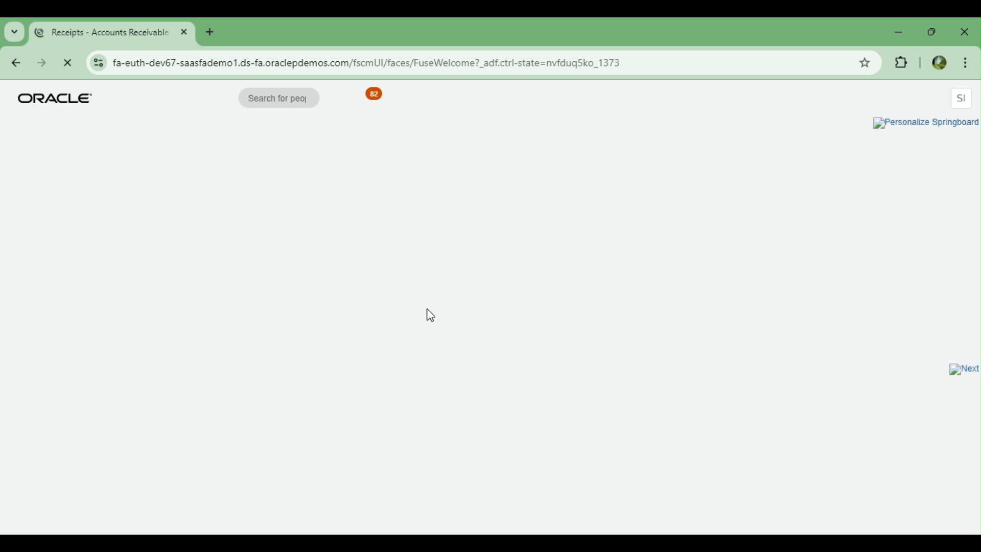
pyautogui.scroll(-8, 427, 310)
pyautogui.scroll(-1, 425, 310)
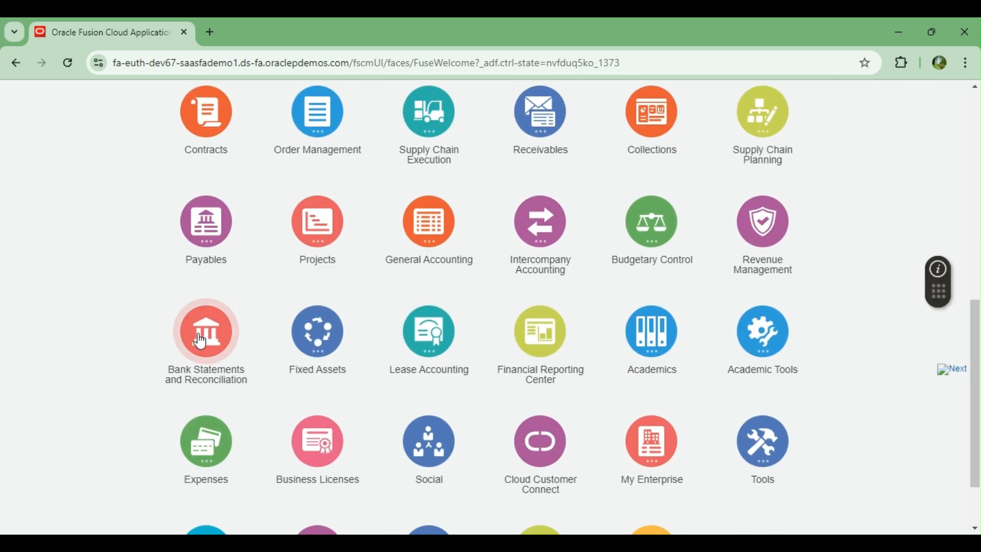
pyautogui.click(179, 364)
pyautogui.scroll(-3, 253, 324)
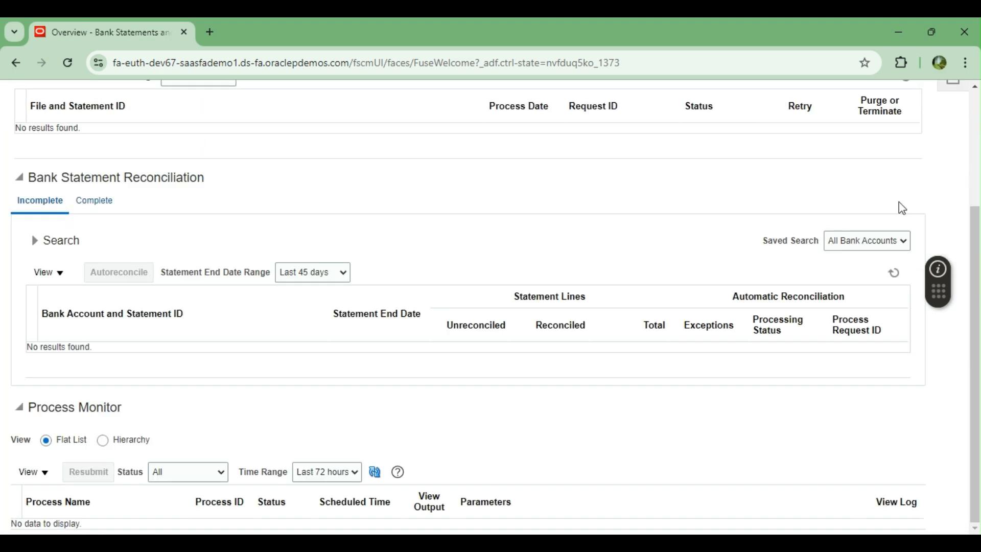
pyautogui.scroll(3, 887, 204)
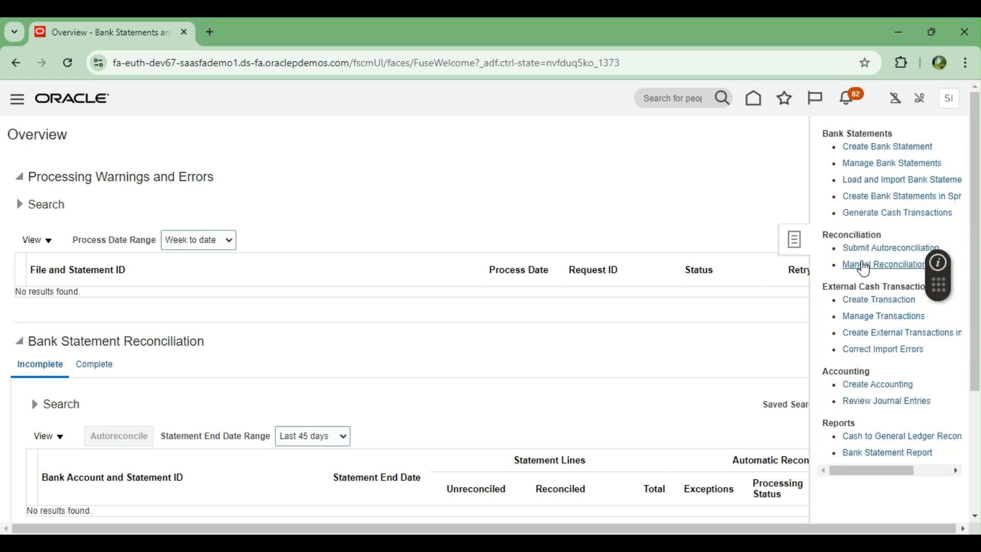
pyautogui.click(862, 265)
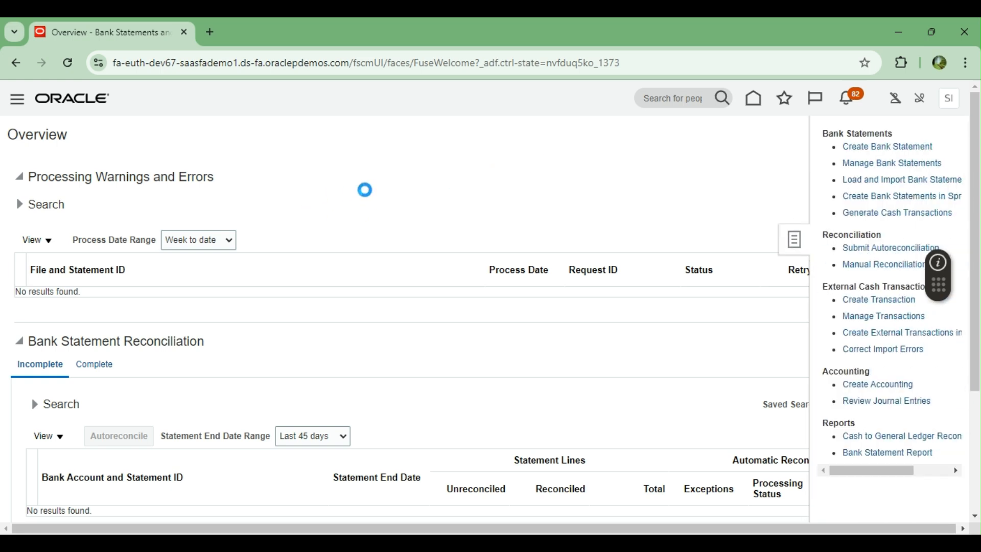
# Step: Search BOA CURRENT ACCOUNT transactions with both dates set to 8/21/24
pyautogui.scroll(-2, 353, 207)
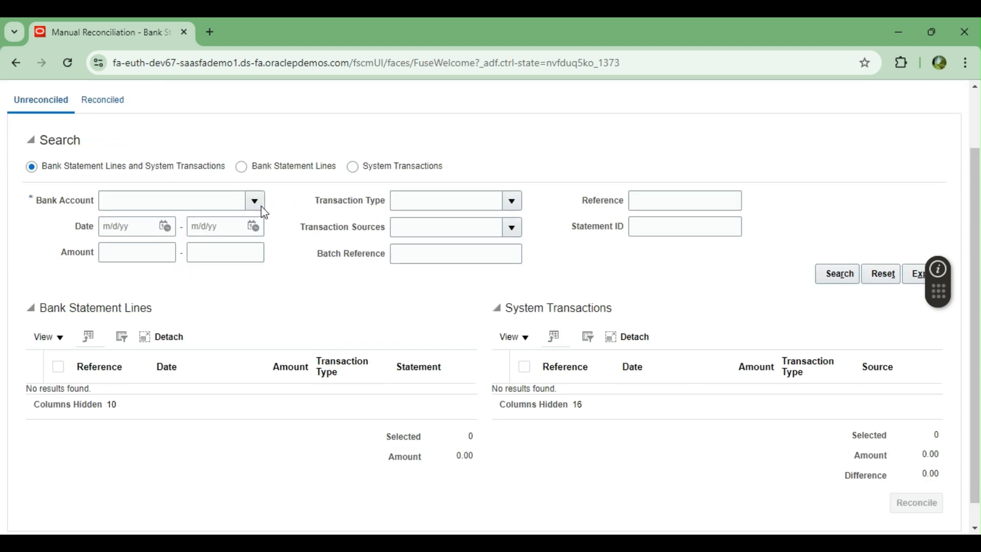
pyautogui.click(258, 203)
pyautogui.click(212, 224)
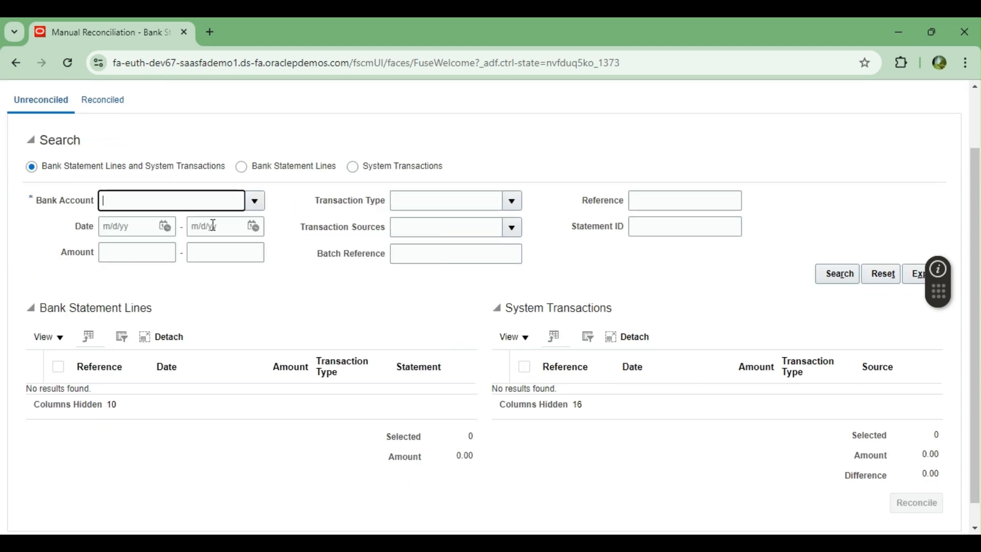
pyautogui.click(164, 225)
pyautogui.click(258, 357)
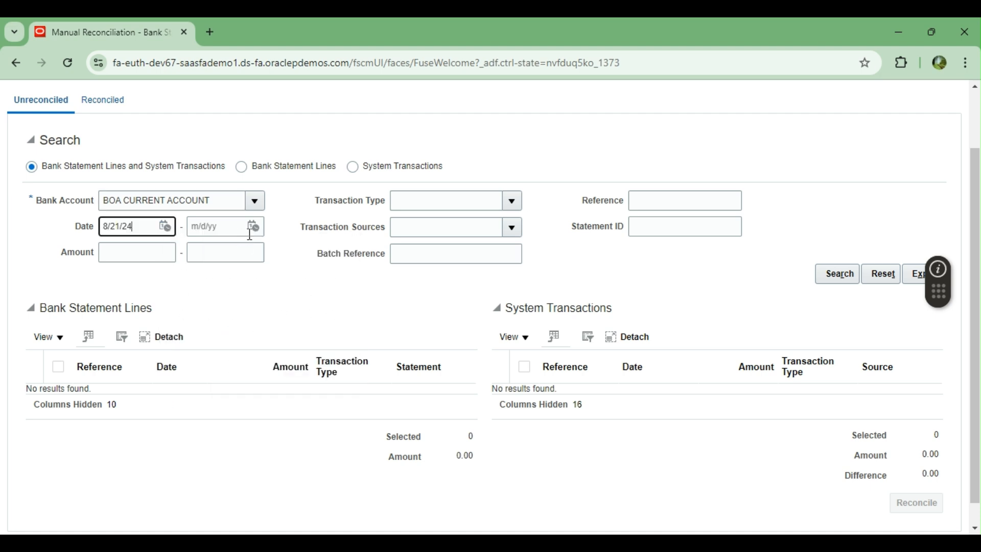
pyautogui.click(253, 227)
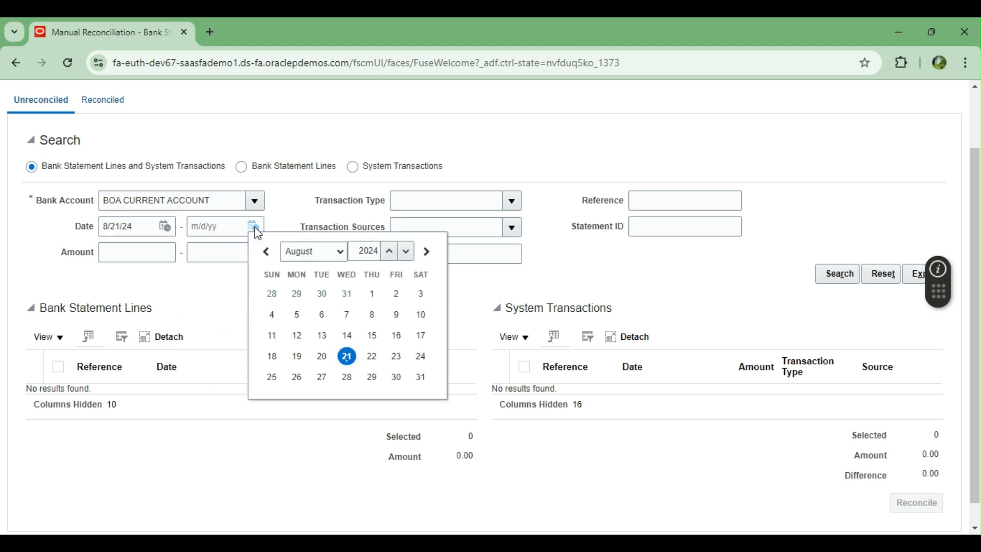
pyautogui.click(346, 354)
pyautogui.click(837, 275)
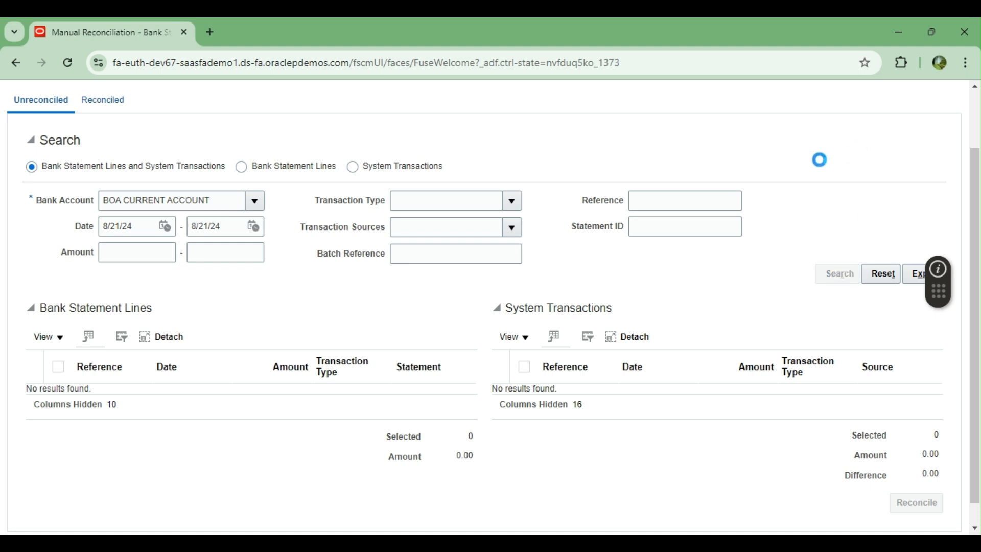
# Step: Review the results showing only payments 100000 and 7994, then finish Manual Reconciliation
pyautogui.scroll(-1, 524, 162)
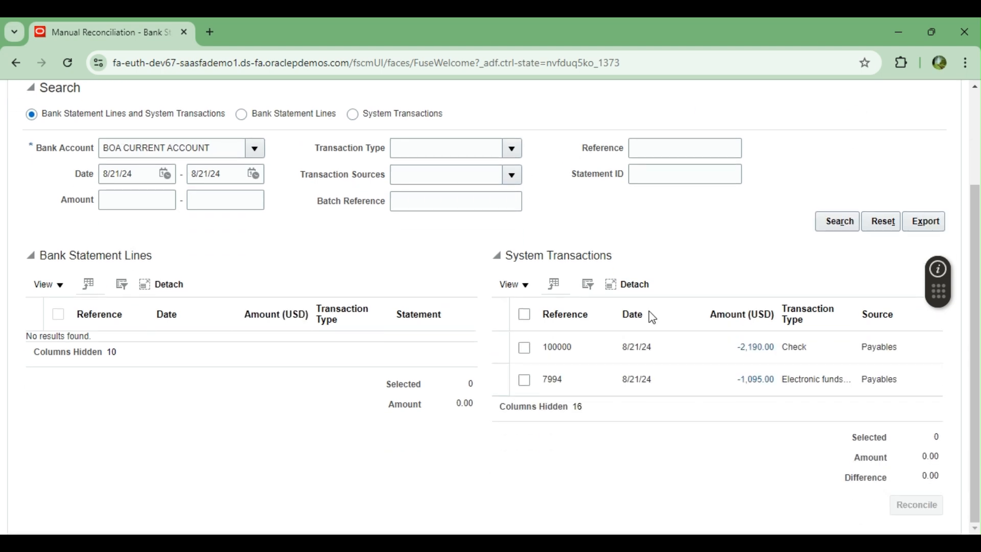
pyautogui.scroll(2, 682, 358)
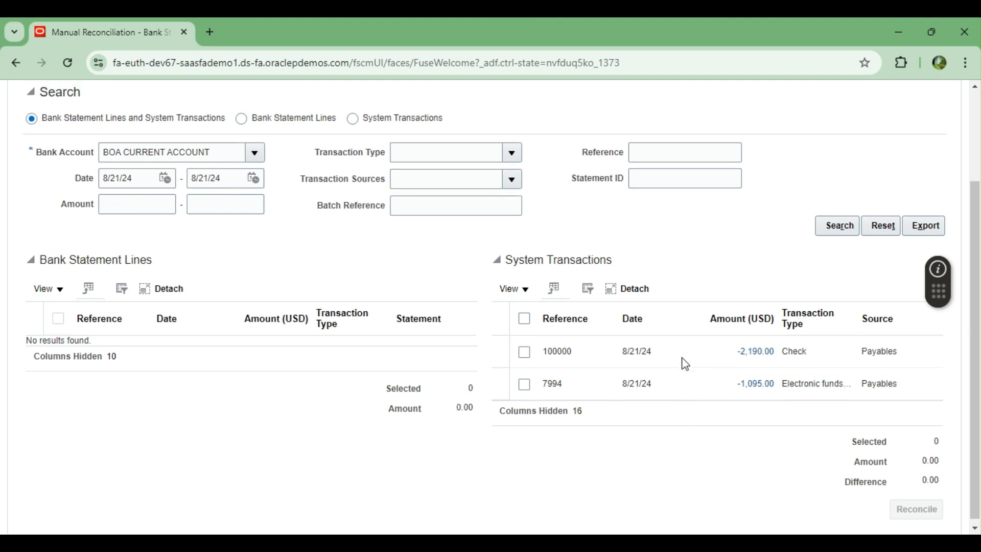
pyautogui.scroll(-1, 682, 357)
pyautogui.scroll(2, 683, 355)
pyautogui.click(943, 135)
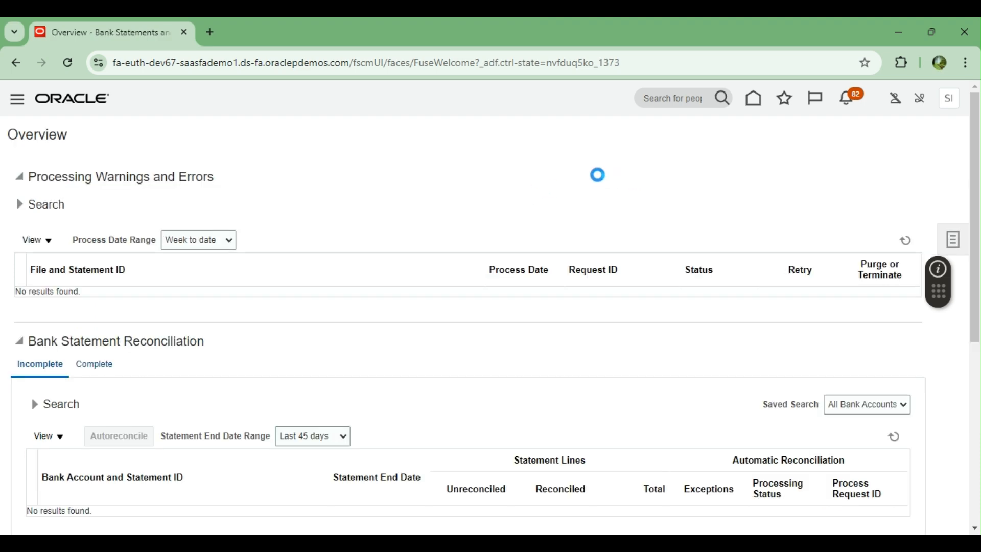
# Step: From Home, go to Receivables > Accounts Receivable and start a new Receipt Remittance batch
pyautogui.click(754, 106)
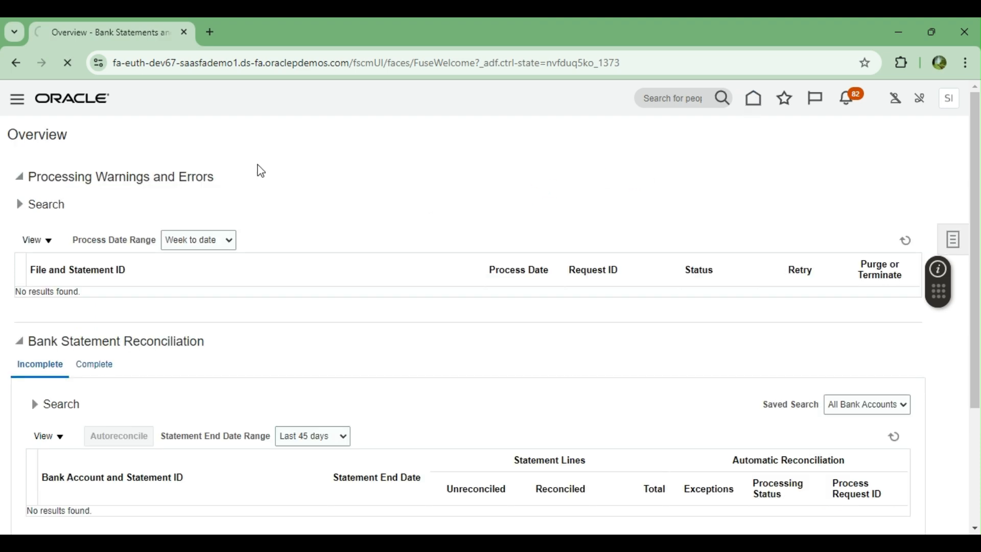
pyautogui.scroll(-5, 488, 214)
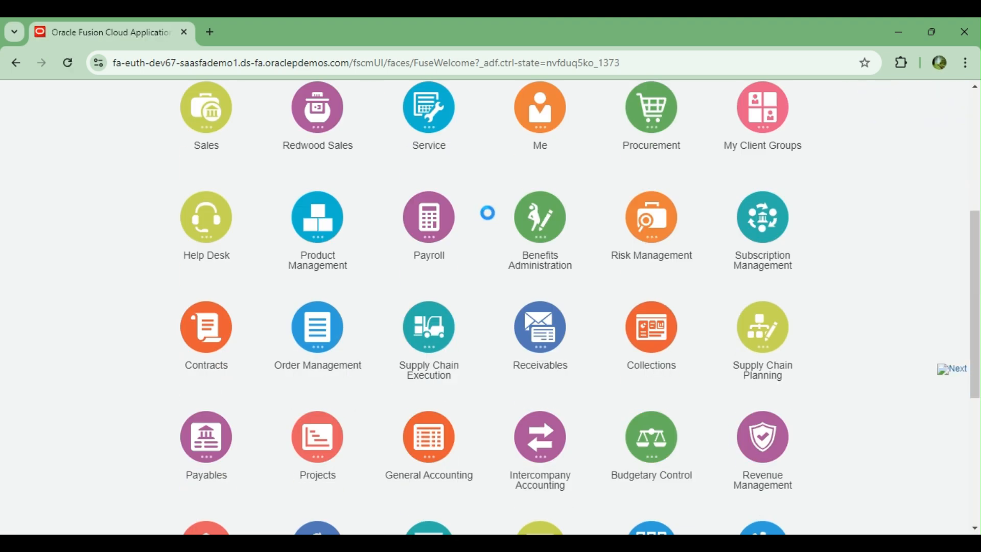
pyautogui.scroll(-3, 413, 390)
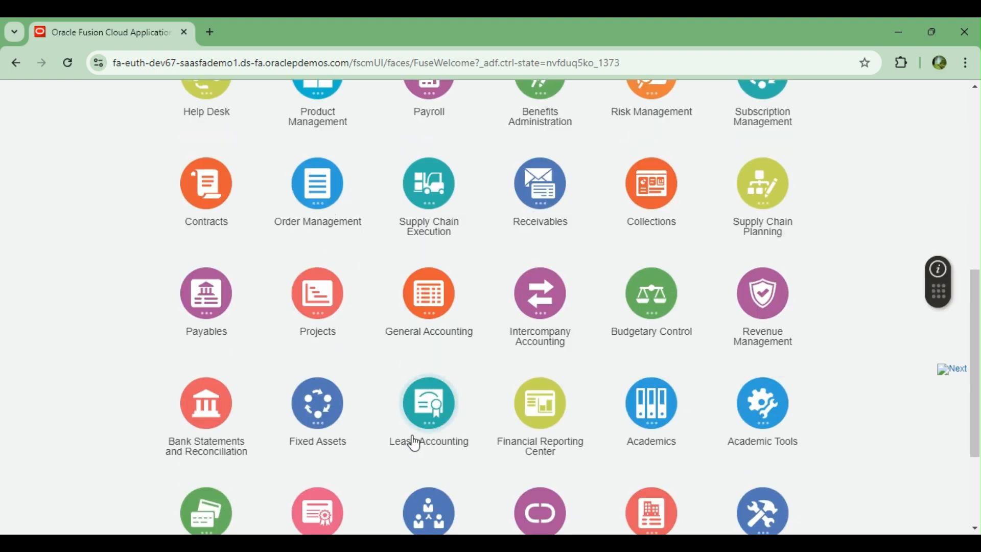
pyautogui.scroll(-2, 526, 301)
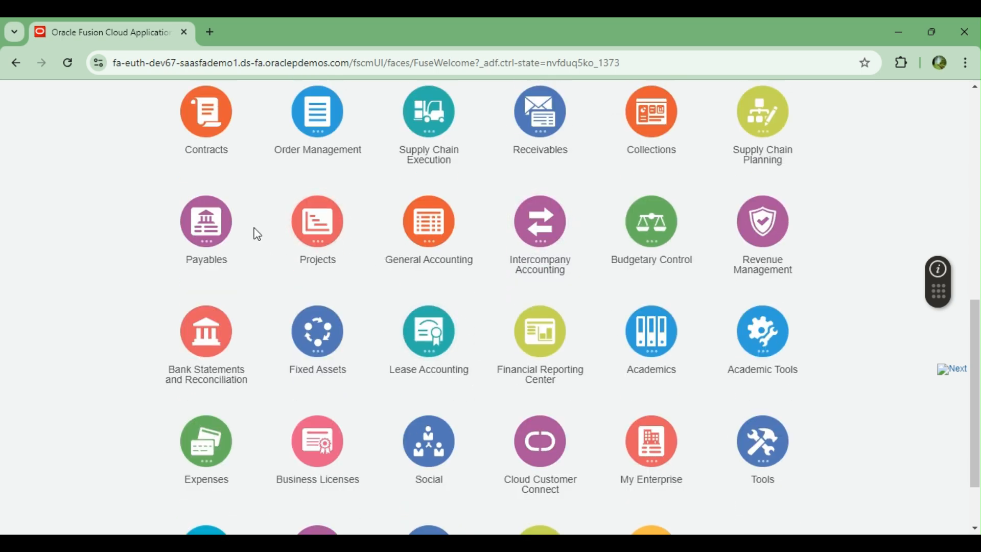
pyautogui.click(557, 144)
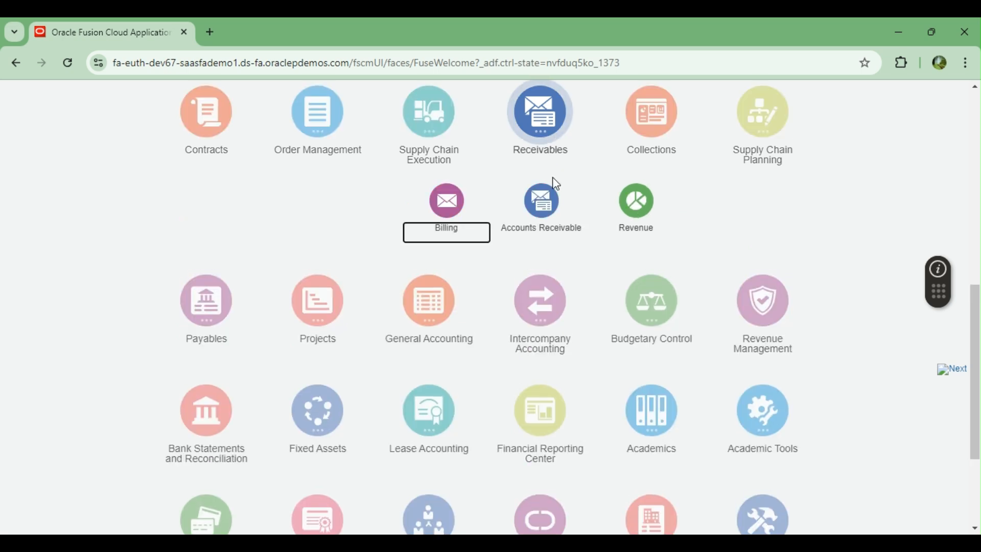
pyautogui.click(540, 210)
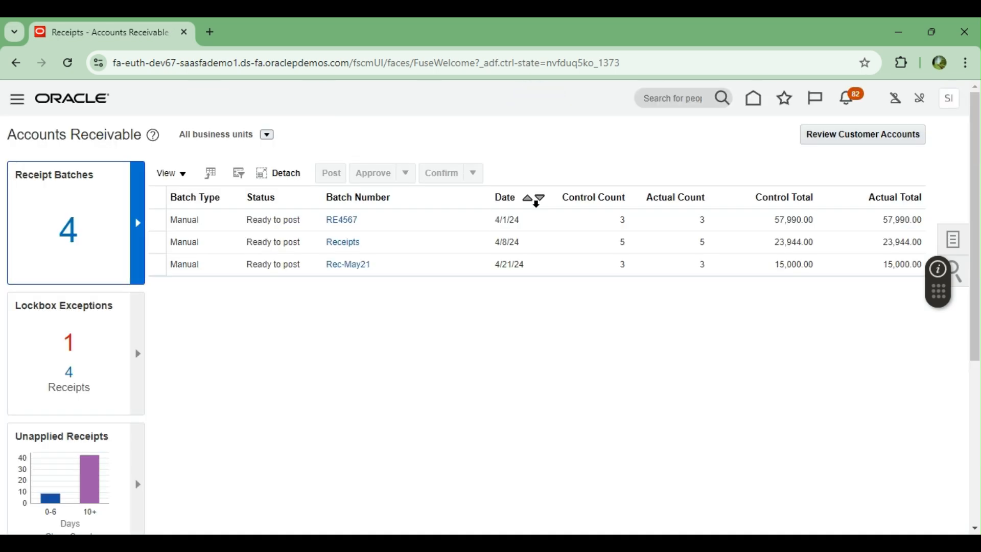
pyautogui.click(952, 240)
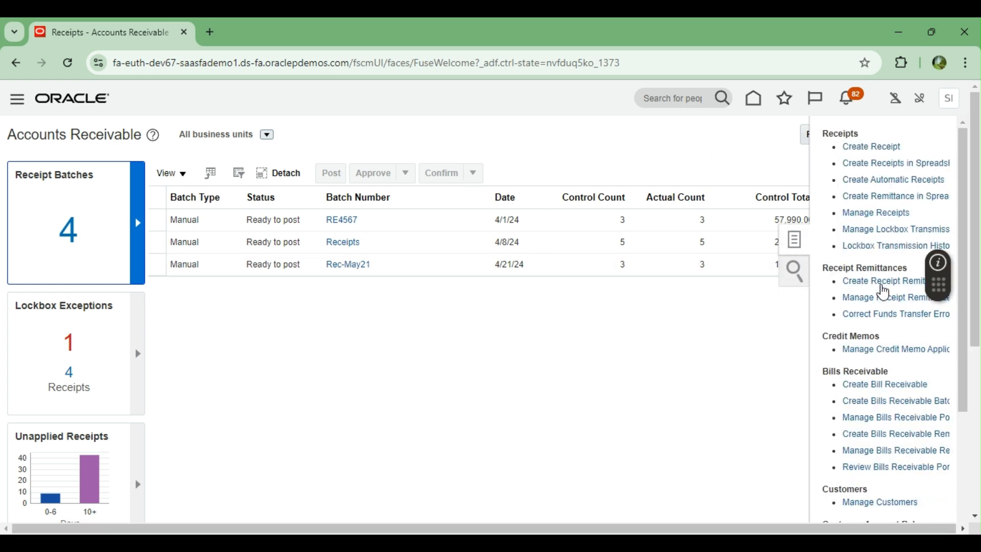
pyautogui.click(879, 280)
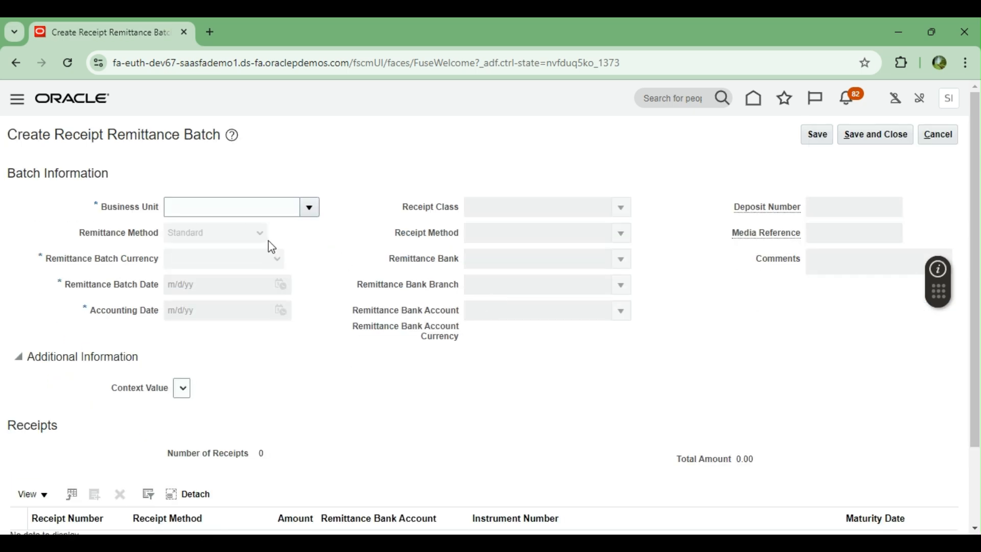
# Step: Set the batch to US1 Business Unit, receipt class BOA RECEIPTS, and method BOA RECEIPTS EFT/CHECK
pyautogui.click(310, 209)
pyautogui.click(209, 207)
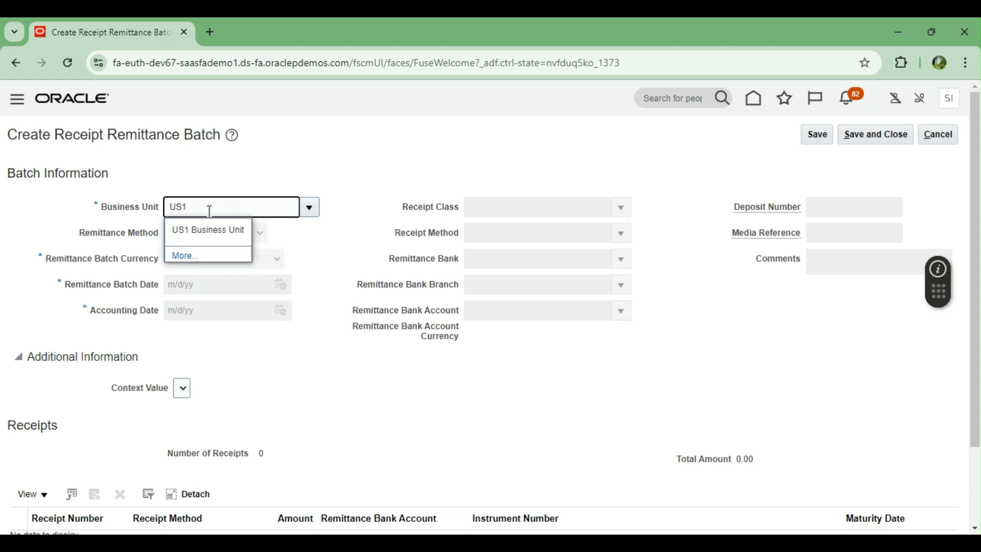
pyautogui.click(176, 230)
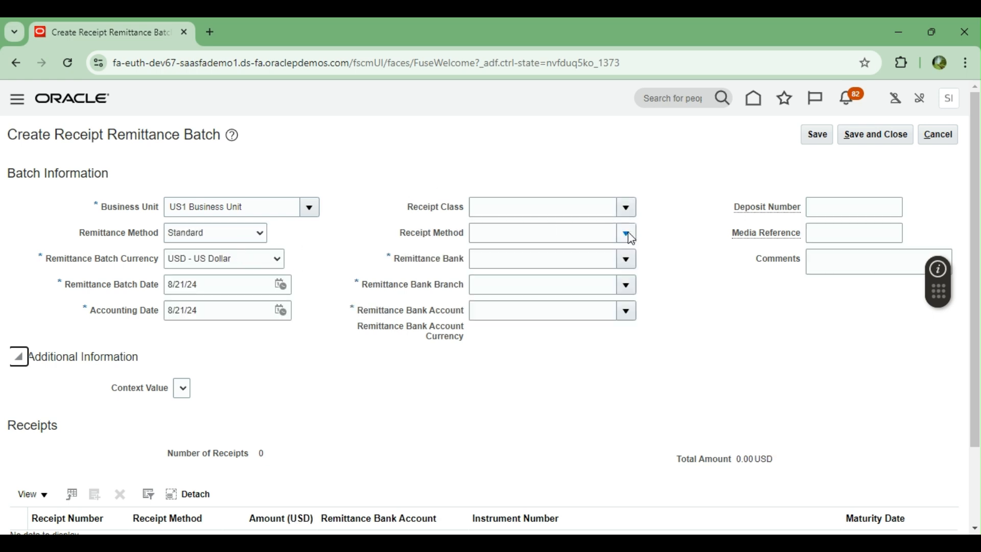
pyautogui.click(628, 210)
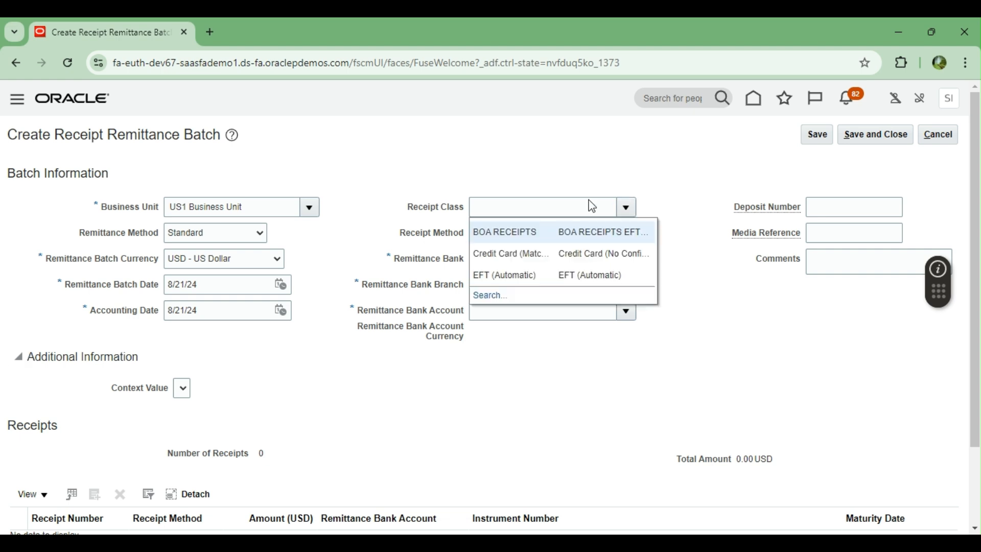
pyautogui.click(540, 233)
pyautogui.click(539, 233)
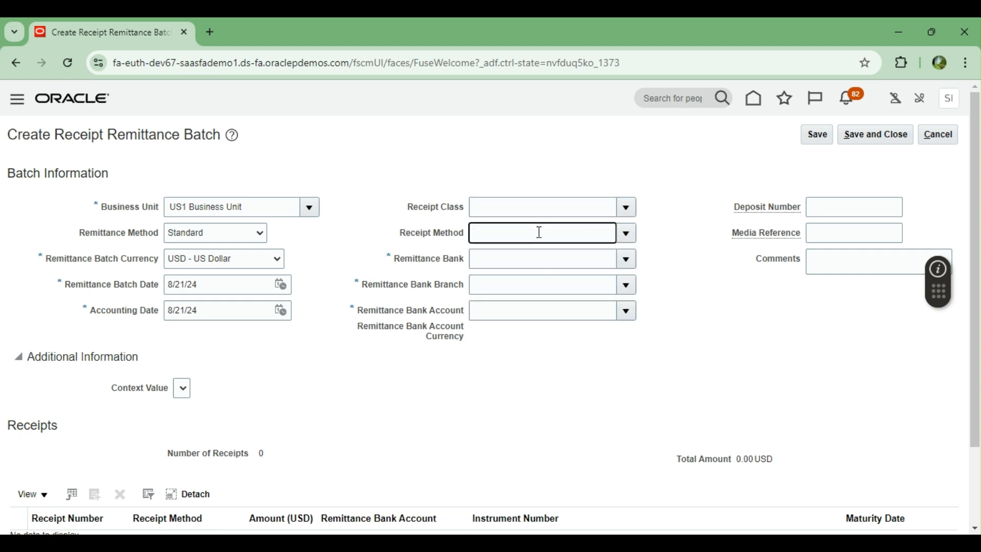
pyautogui.click(632, 238)
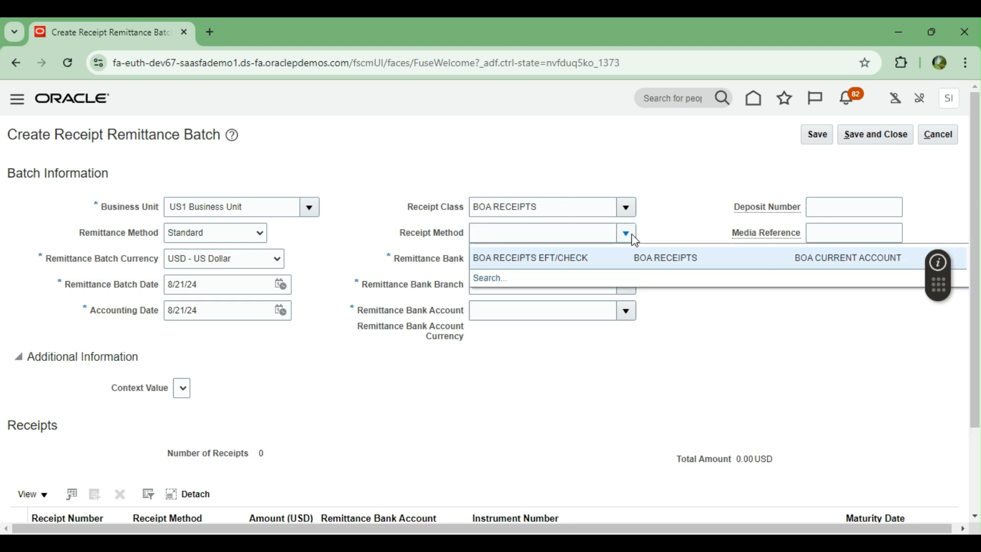
pyautogui.click(595, 251)
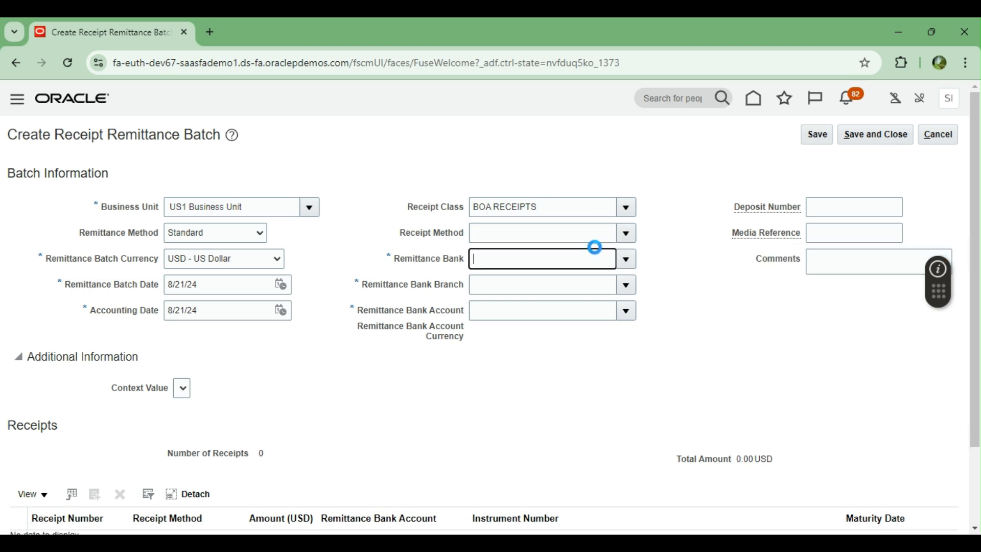
pyautogui.scroll(-2, 431, 394)
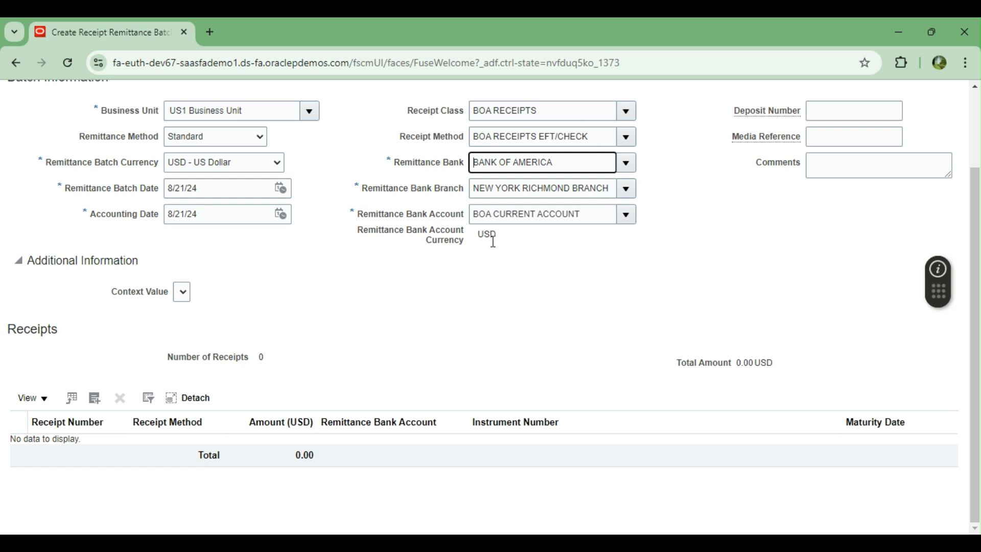
pyautogui.scroll(2, 498, 267)
# Step: Add receipt 1 for 1,000.00 USD dated 8/21/24 to the remittance batch
pyautogui.click(94, 470)
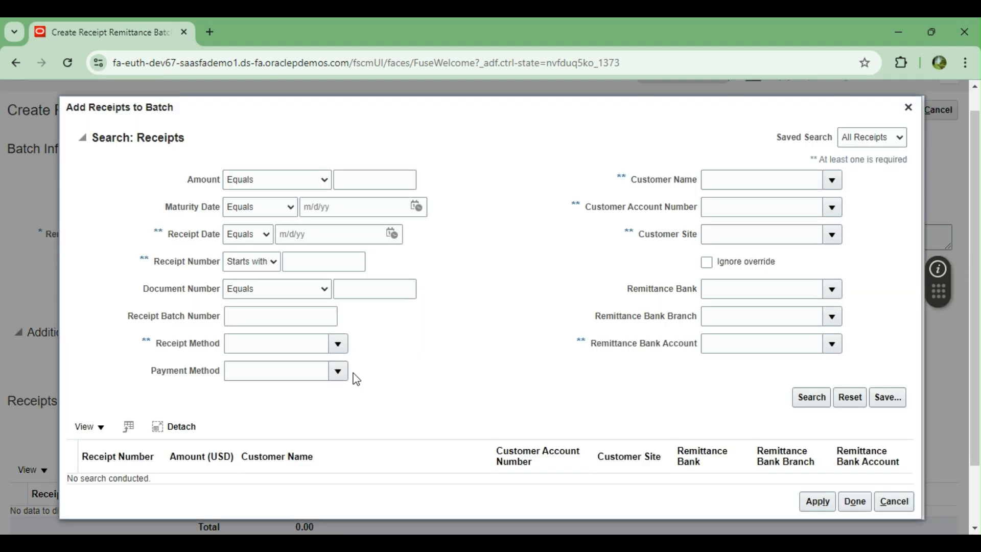
pyautogui.click(810, 398)
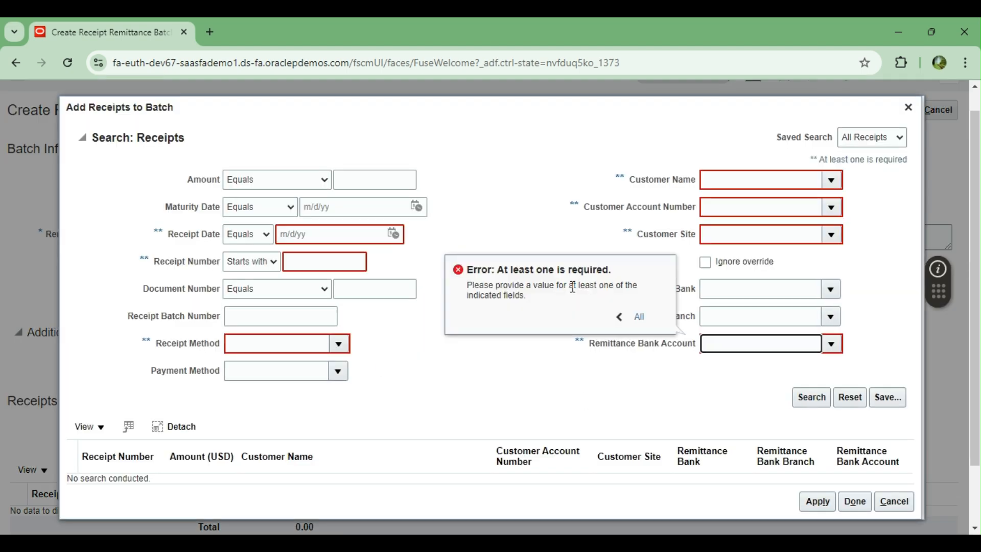
pyautogui.click(394, 234)
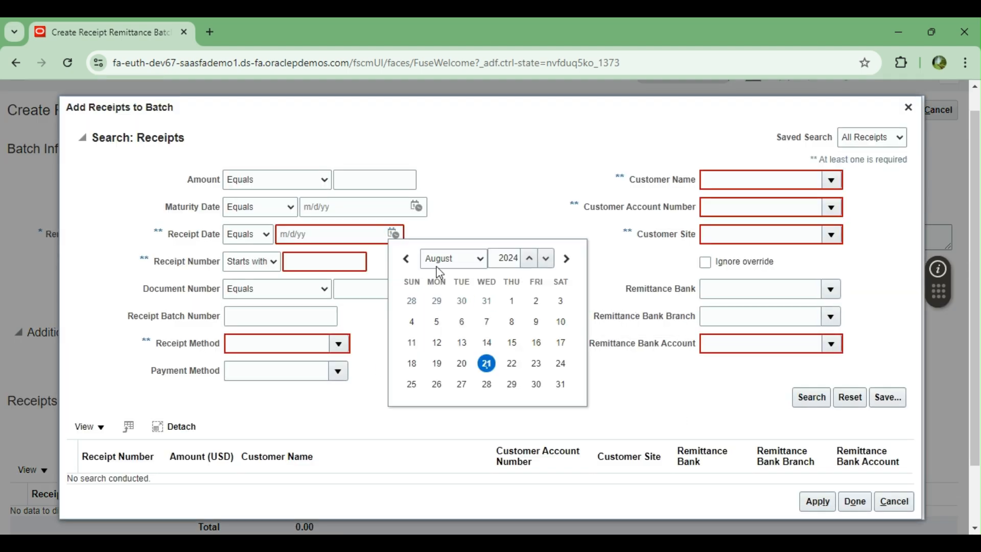
pyautogui.click(487, 364)
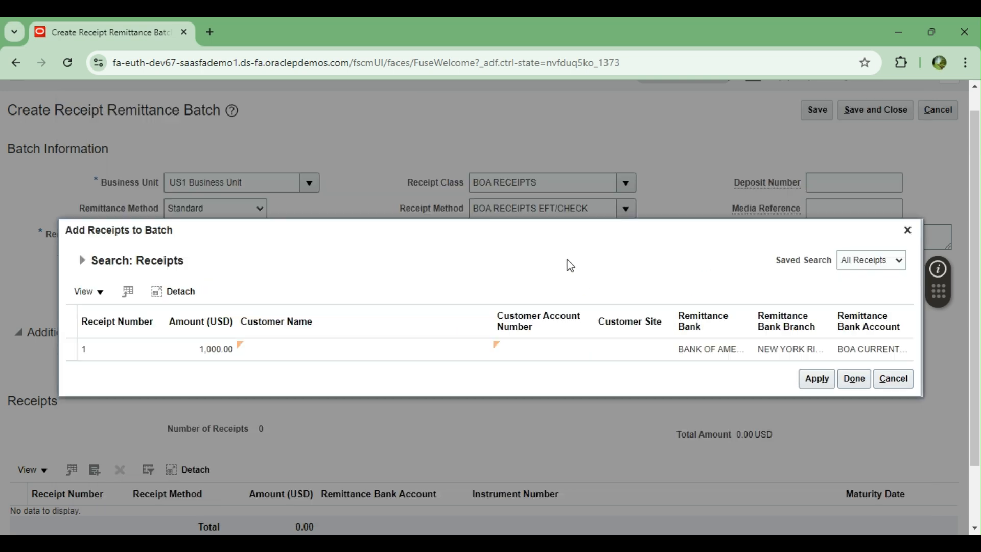
pyautogui.click(162, 355)
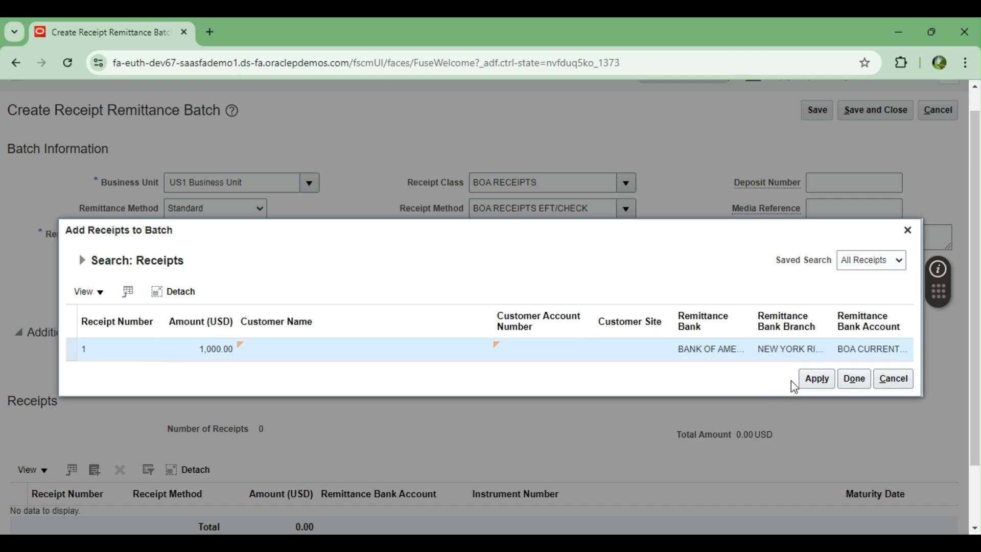
pyautogui.click(816, 381)
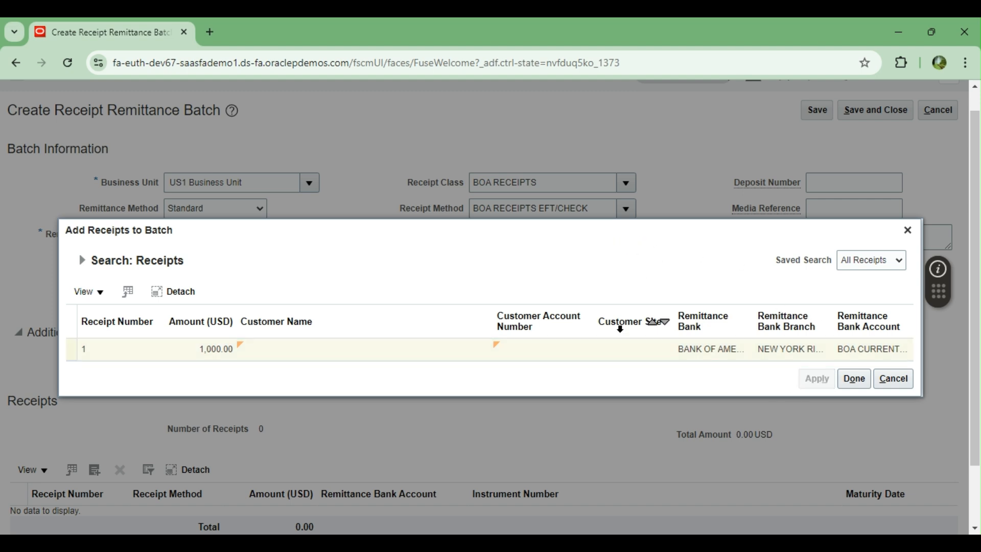
pyautogui.click(854, 379)
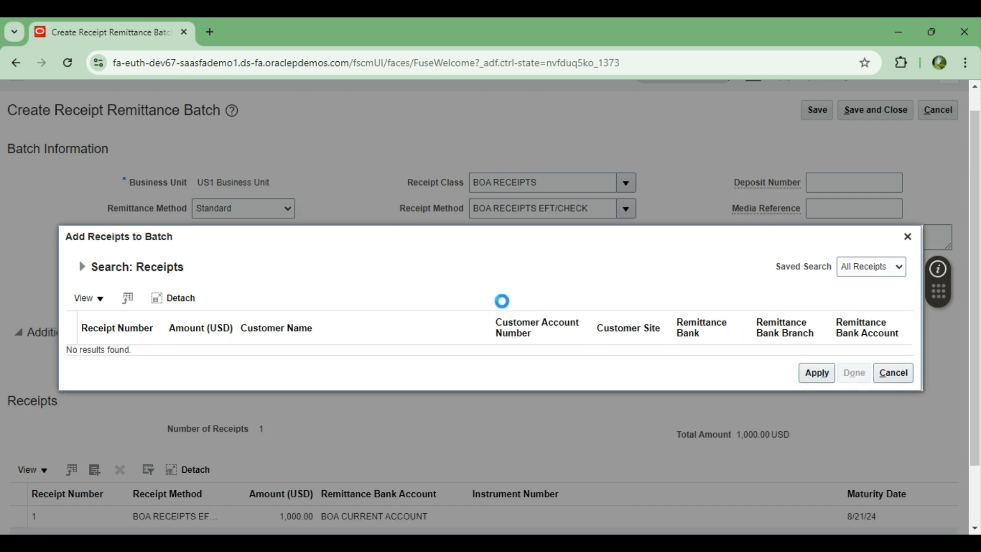
pyautogui.scroll(-1, 503, 303)
pyautogui.scroll(2, 502, 303)
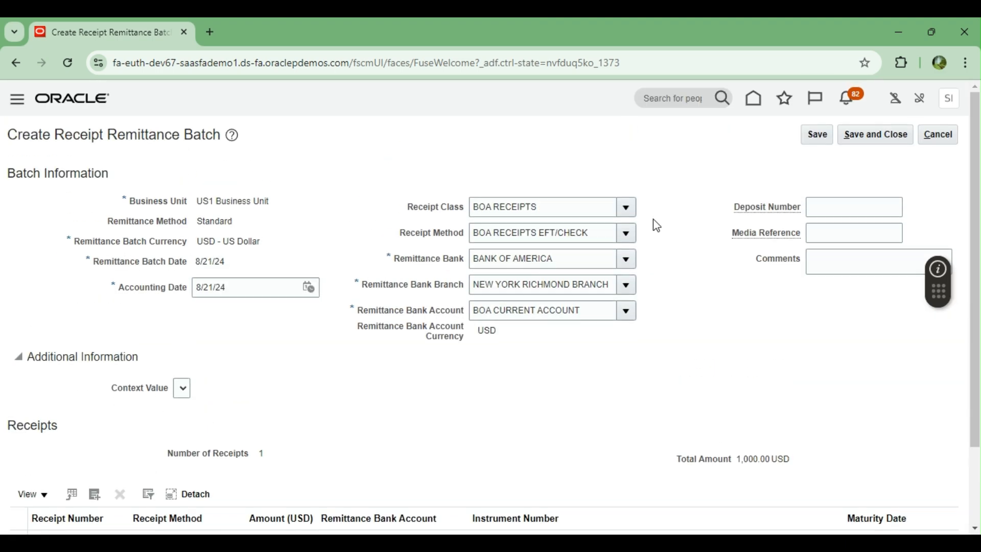
# Step: Save remittance batch 1000016 and submit it for approval
pyautogui.click(816, 134)
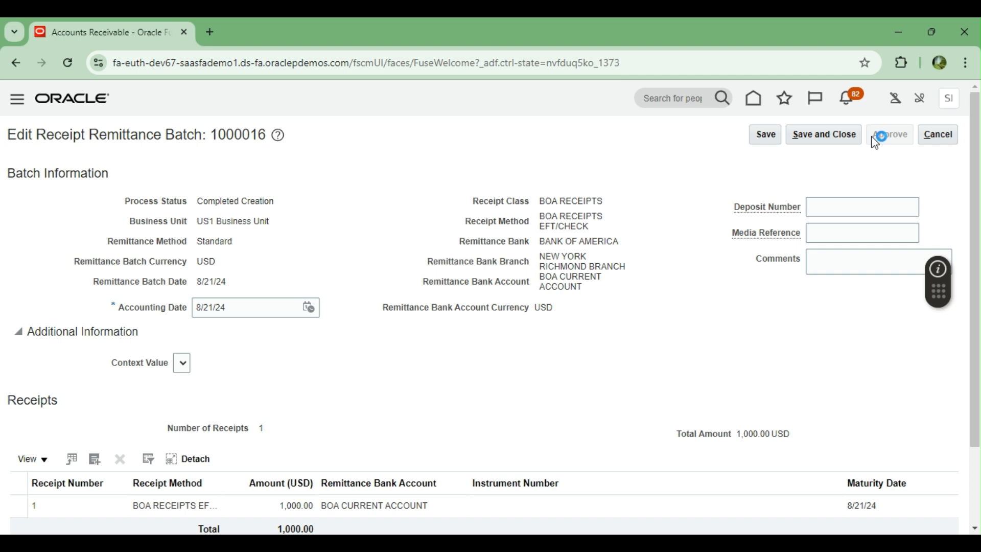
pyautogui.click(875, 139)
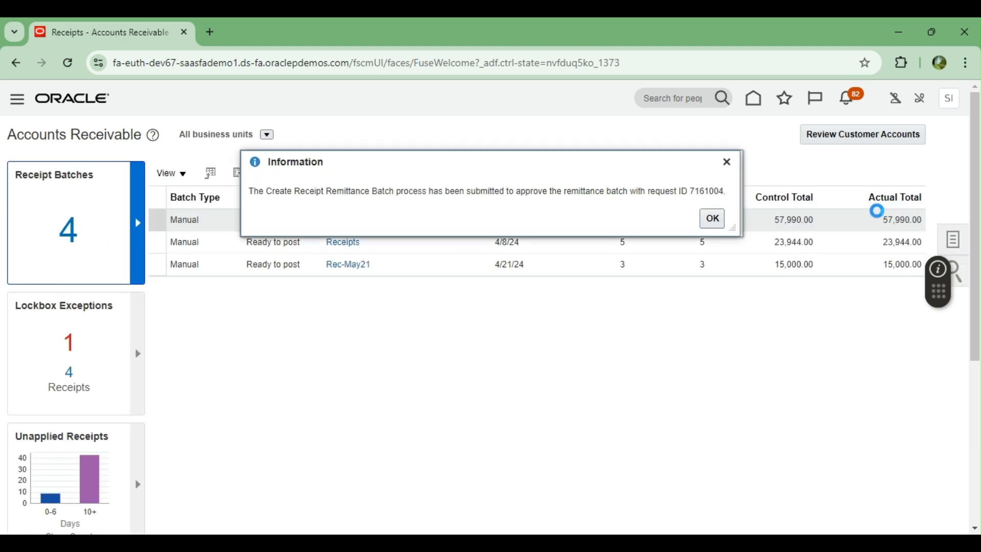
pyautogui.click(714, 220)
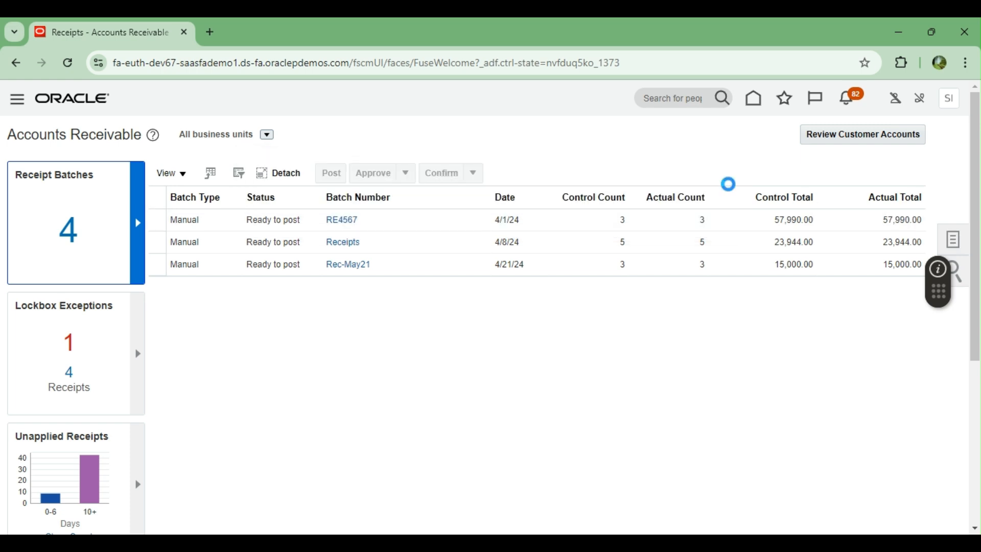
pyautogui.click(953, 239)
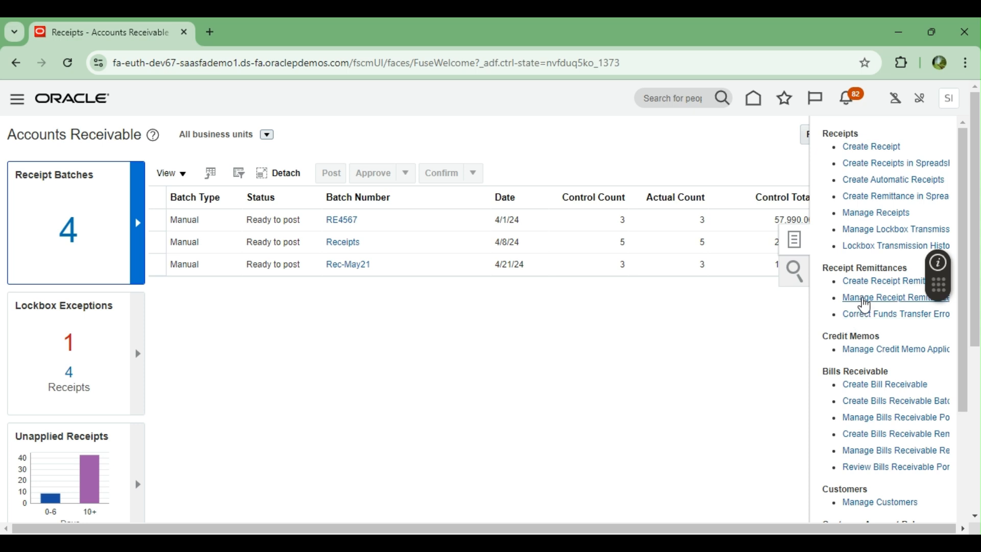
pyautogui.click(860, 296)
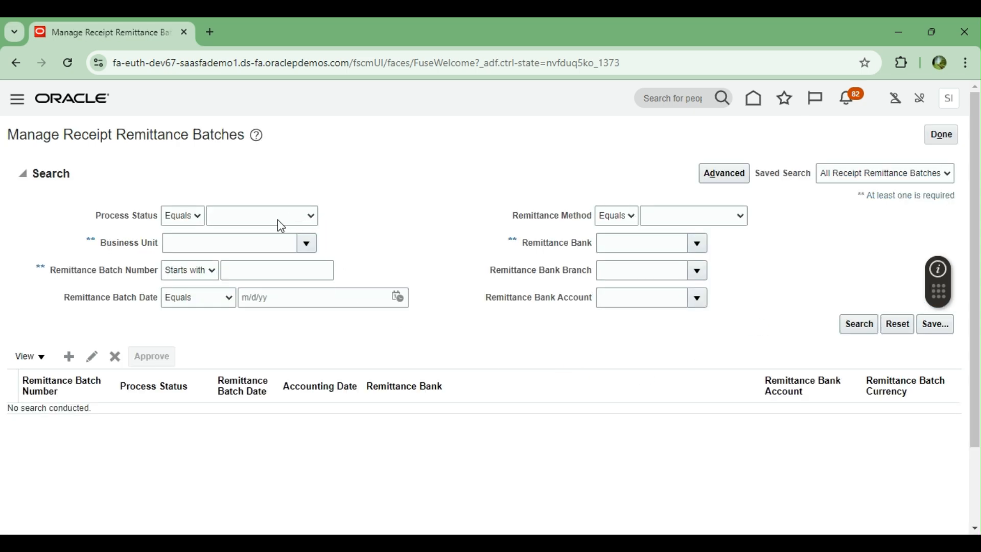
pyautogui.click(308, 244)
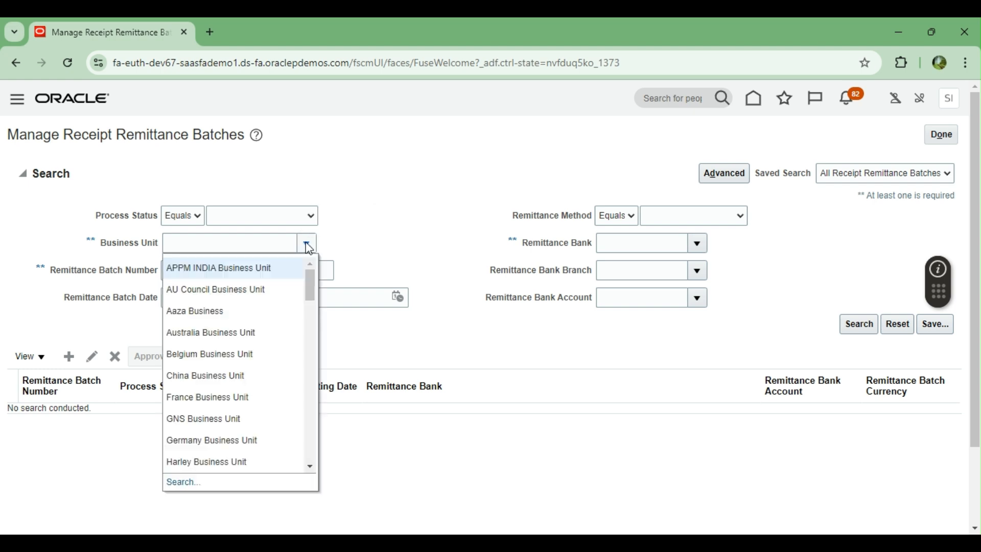
pyautogui.write('US1')
pyautogui.press('Tab')
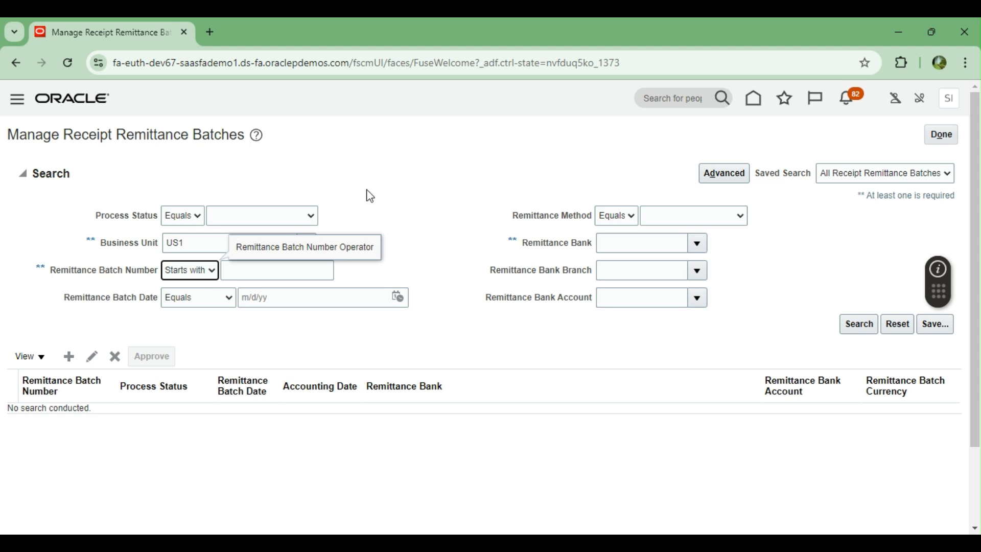
pyautogui.click(204, 244)
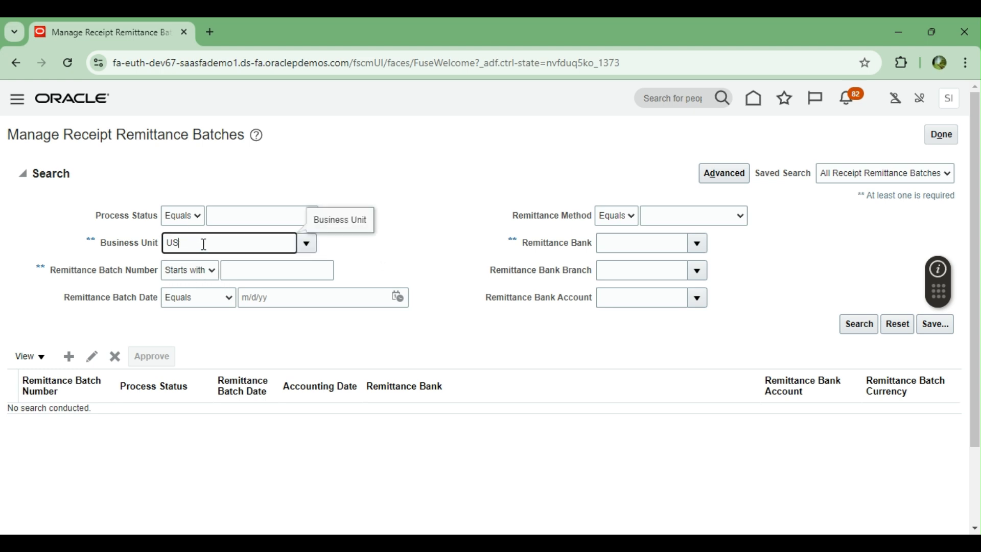
pyautogui.press('BackSpace')
pyautogui.press('BackSpace')
pyautogui.click(306, 244)
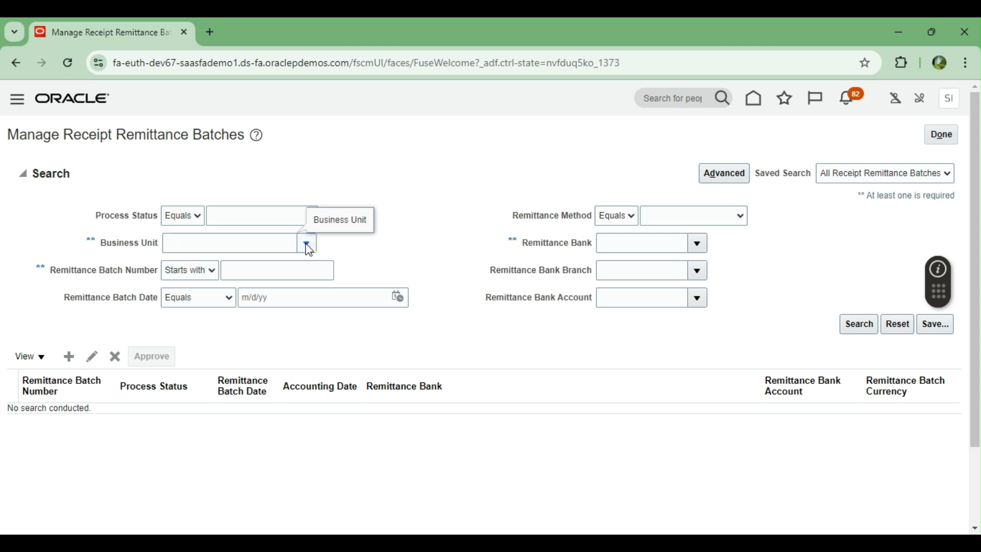
pyautogui.click(183, 482)
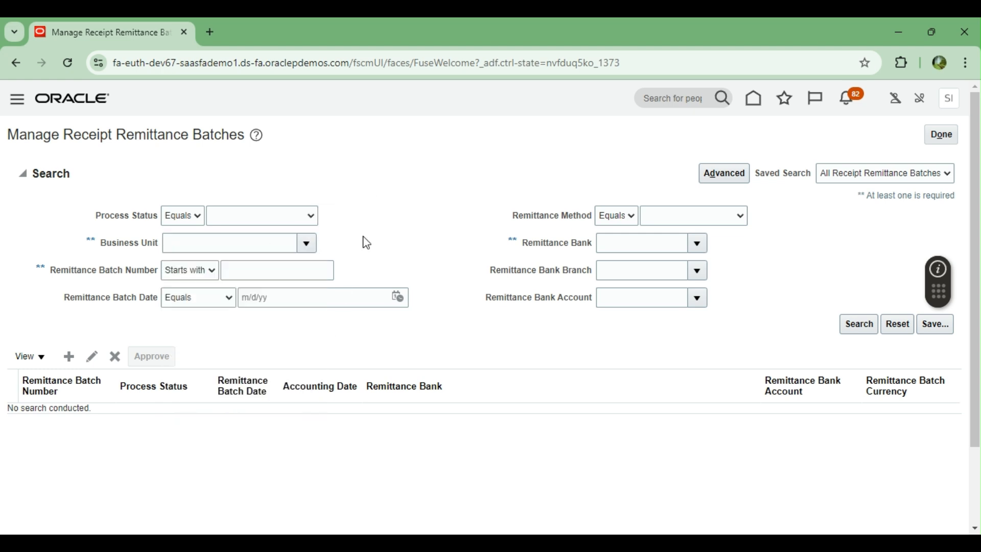
pyautogui.click(492, 281)
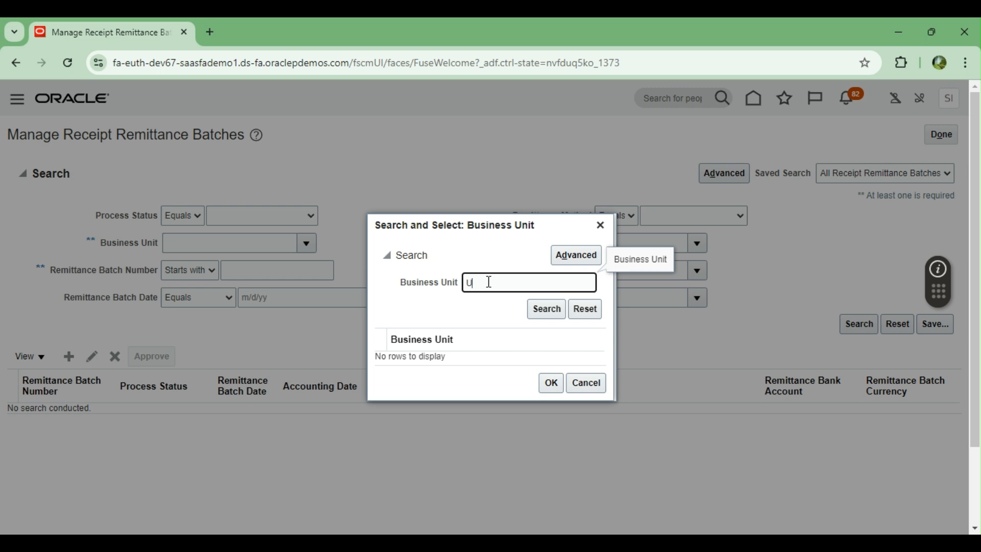
pyautogui.click(546, 309)
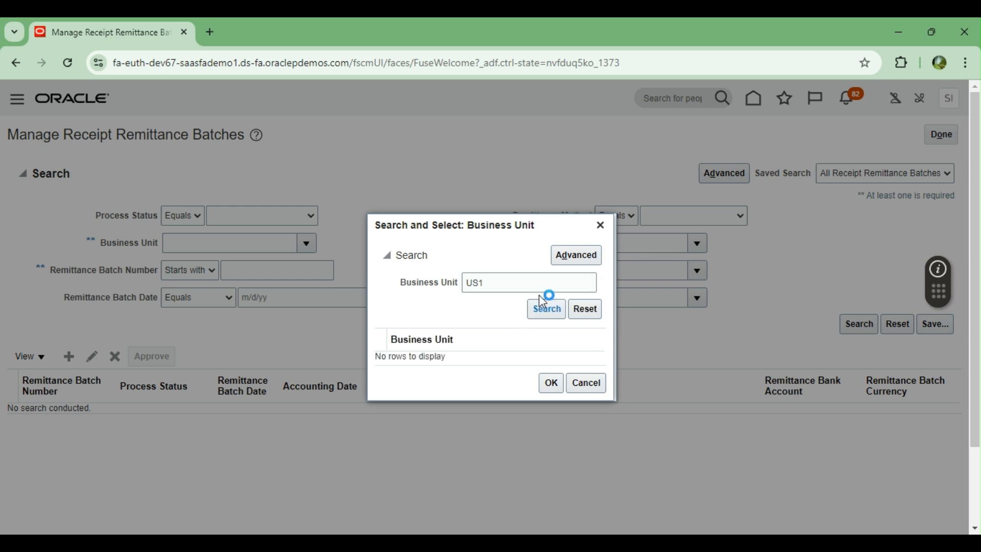
pyautogui.click(467, 361)
pyautogui.click(551, 389)
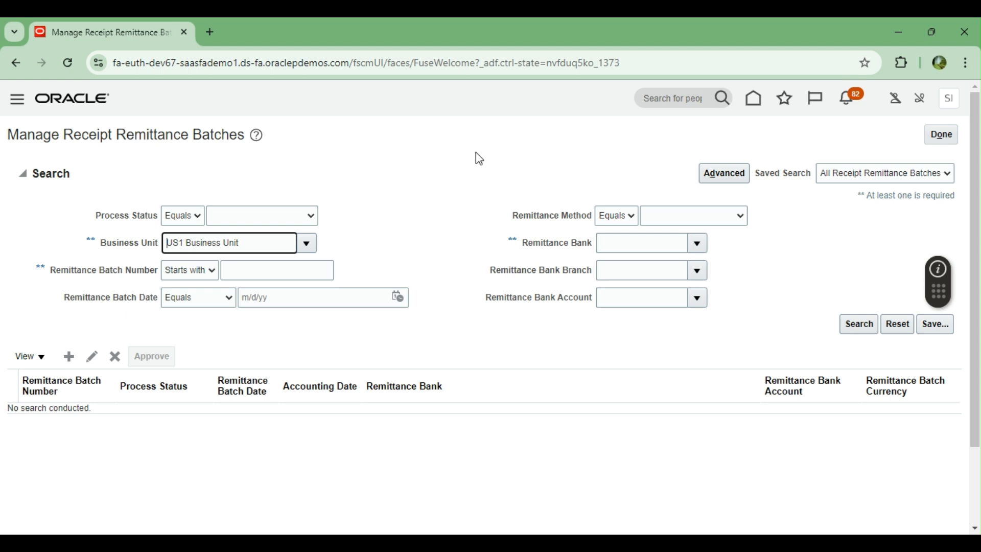
pyautogui.click(863, 323)
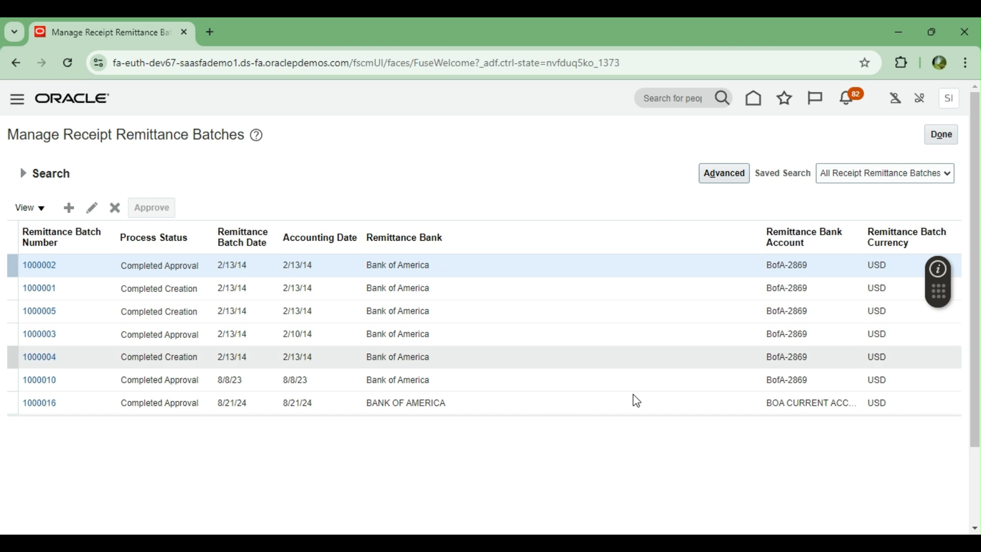
pyautogui.click(490, 407)
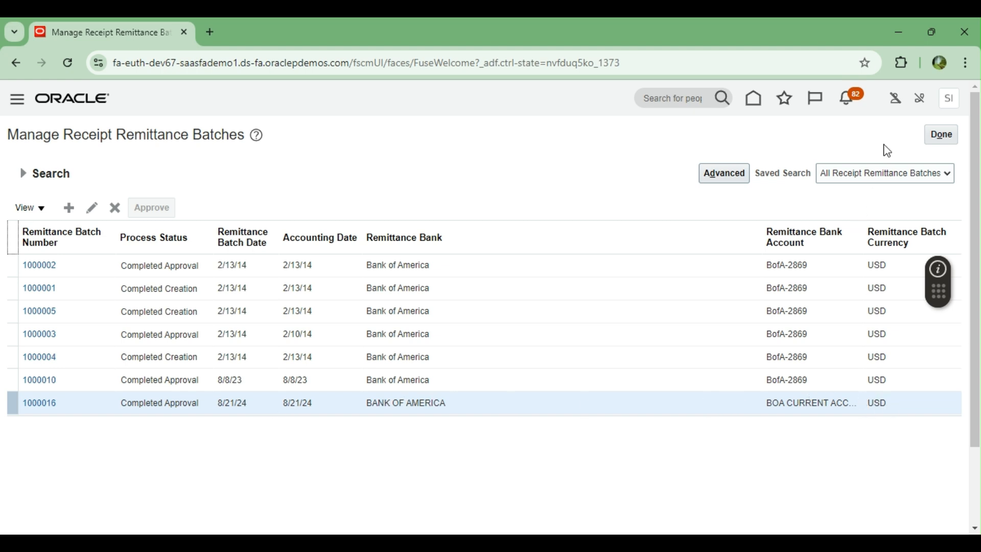
pyautogui.click(942, 135)
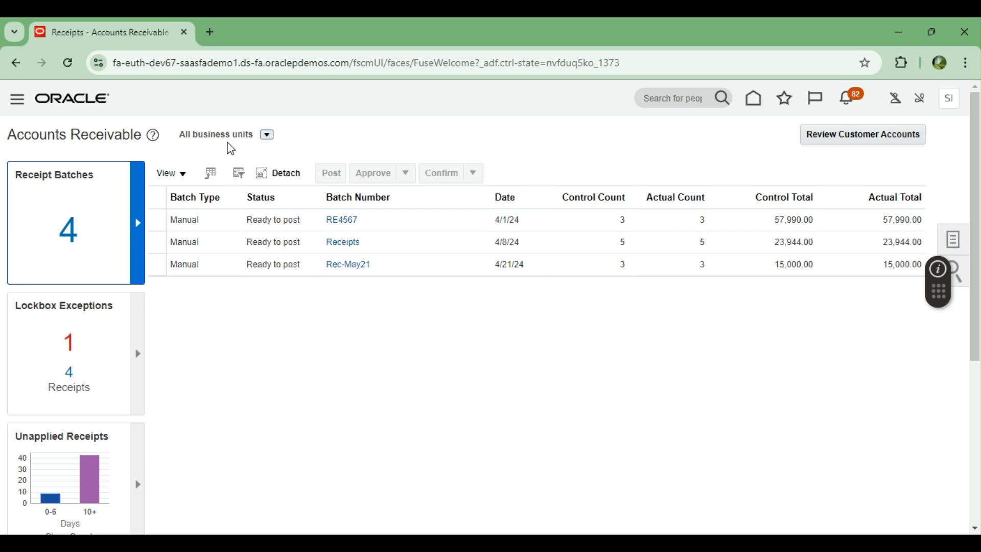
# Step: Open Manual Reconciliation from the Bank Statements and Reconciliation work area
pyautogui.click(755, 101)
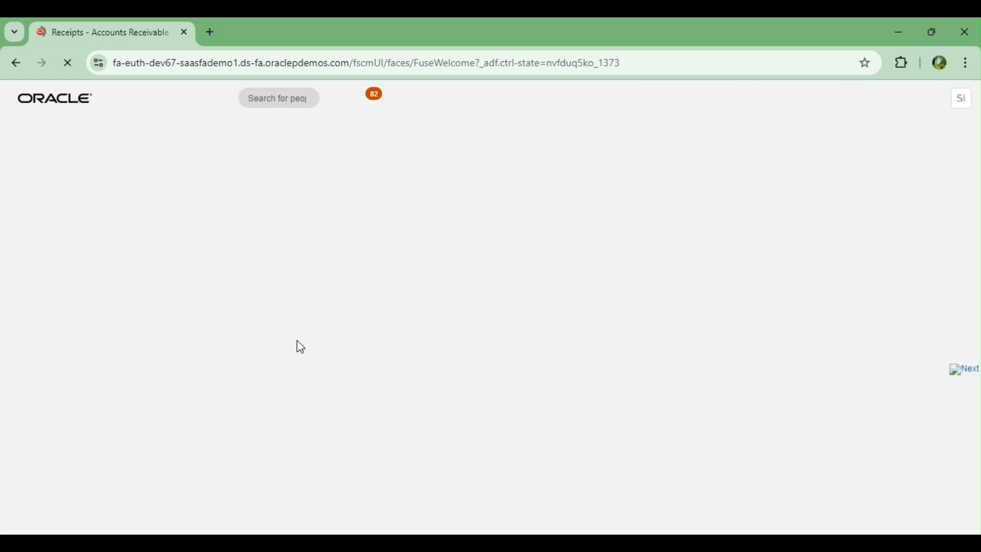
pyautogui.scroll(-8, 87, 373)
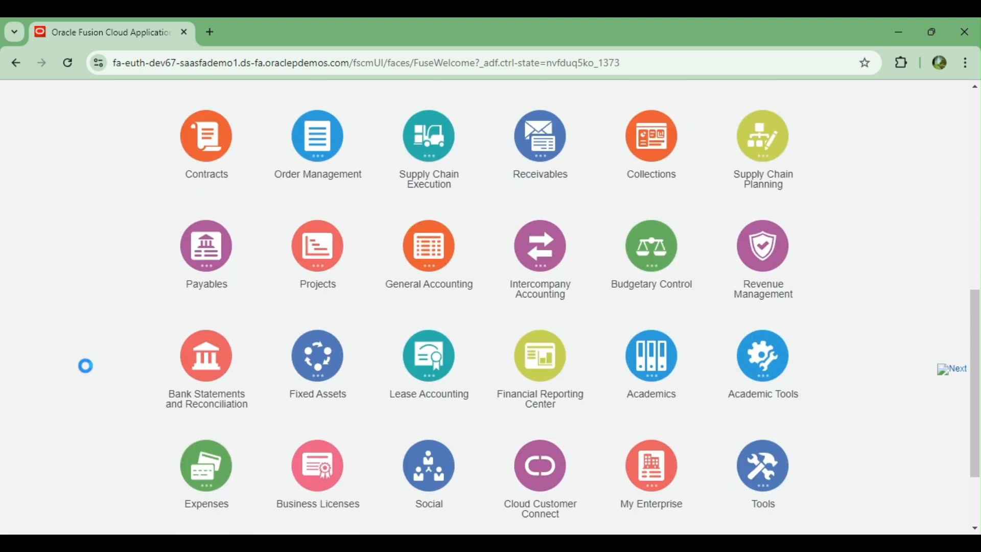
pyautogui.click(190, 363)
pyautogui.scroll(-2, 75, 346)
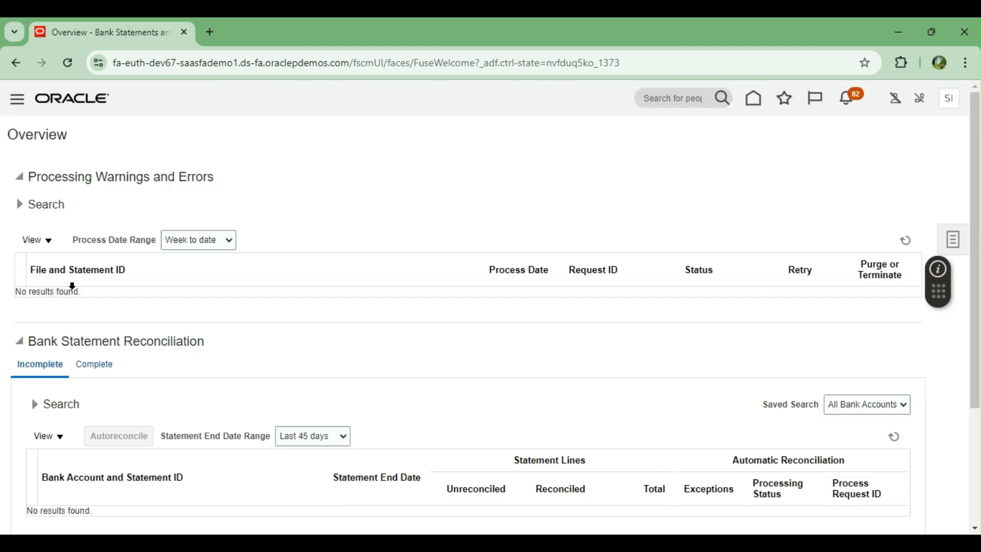
pyautogui.click(952, 239)
pyautogui.click(875, 264)
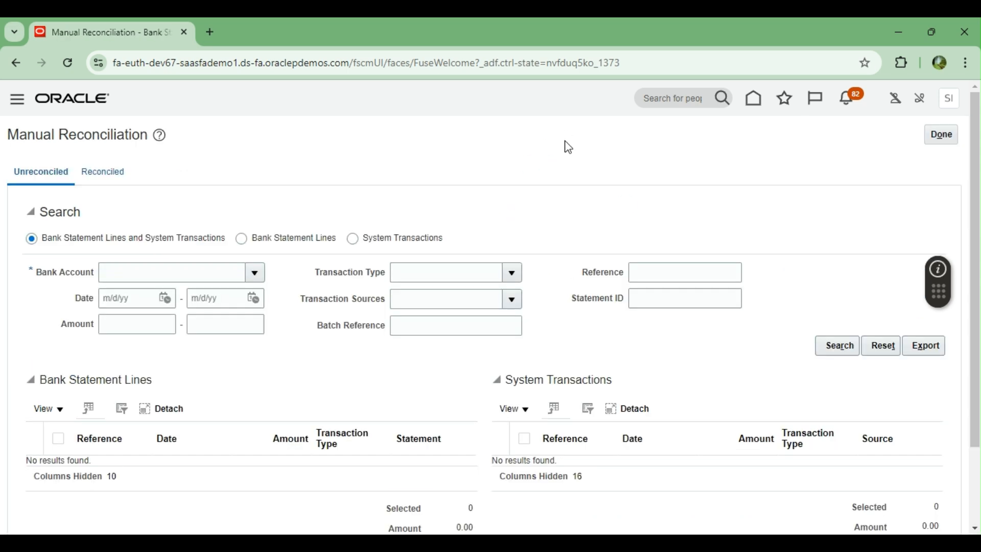
# Step: Search unreconciled transactions for BOA CURRENT ACCOUNT from 8/21/24 to 8/21/24
pyautogui.click(255, 275)
pyautogui.click(217, 302)
pyautogui.click(164, 299)
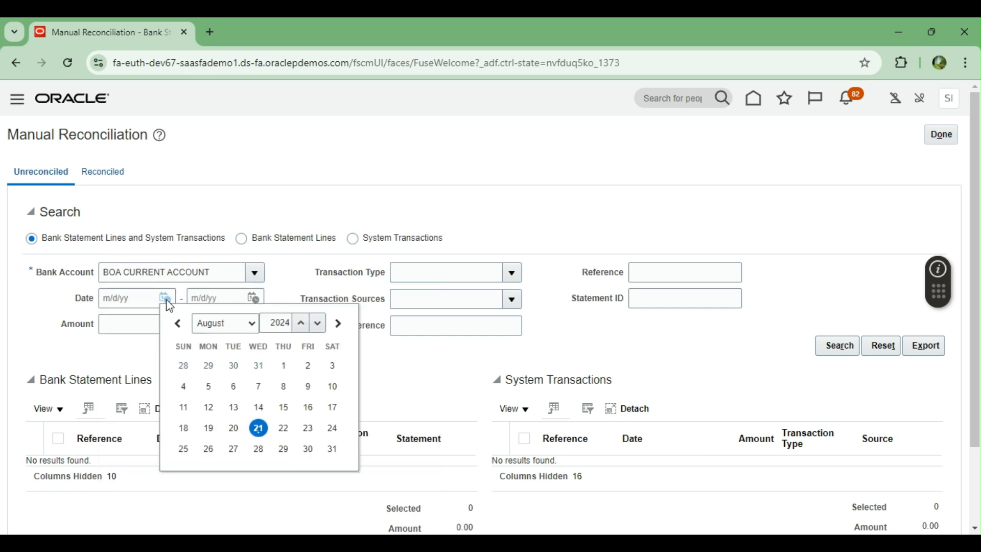
pyautogui.click(265, 428)
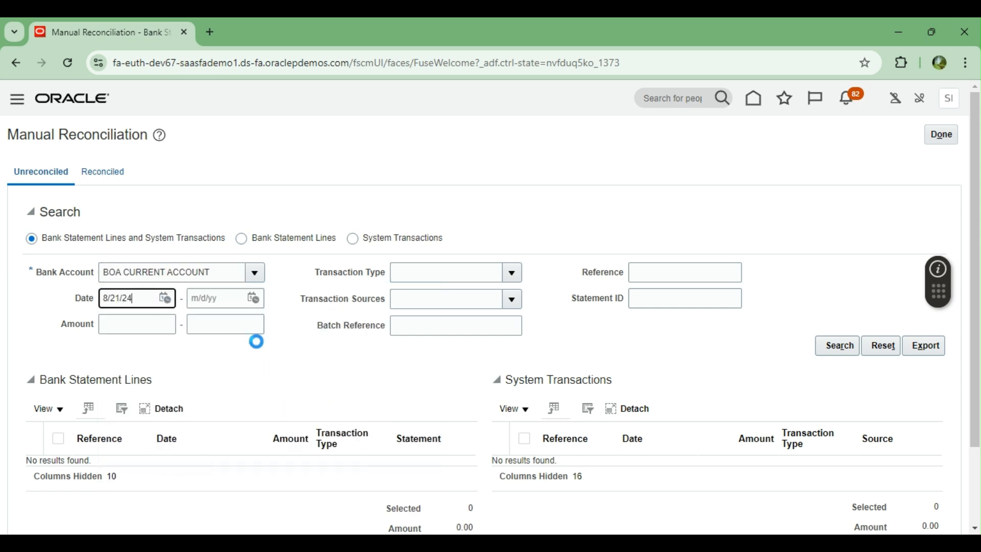
pyautogui.click(256, 302)
pyautogui.click(350, 431)
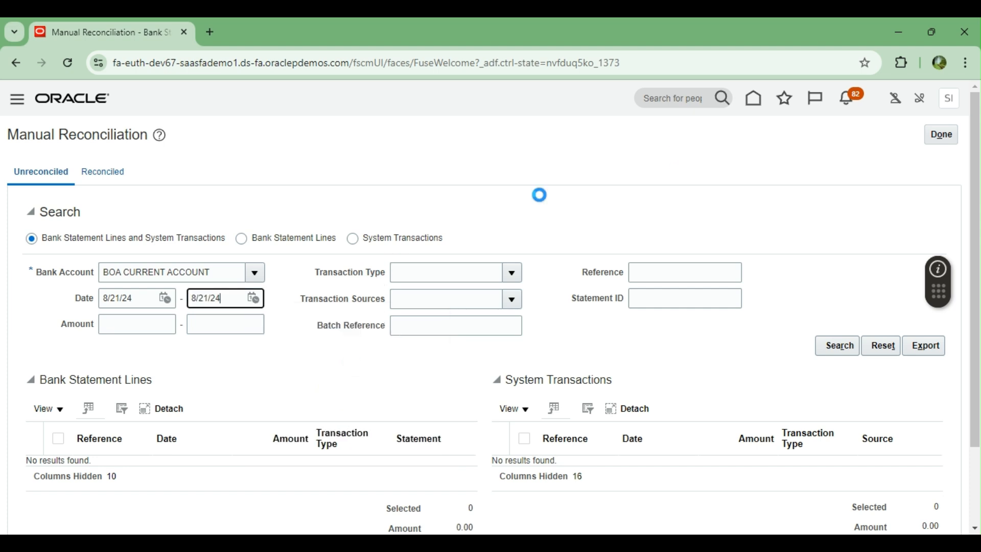
pyautogui.click(837, 346)
# Step: Confirm the 1,000.00 Receivables receipt is listed under System Transactions, then close Manual Reconciliation
pyautogui.scroll(-2, 720, 229)
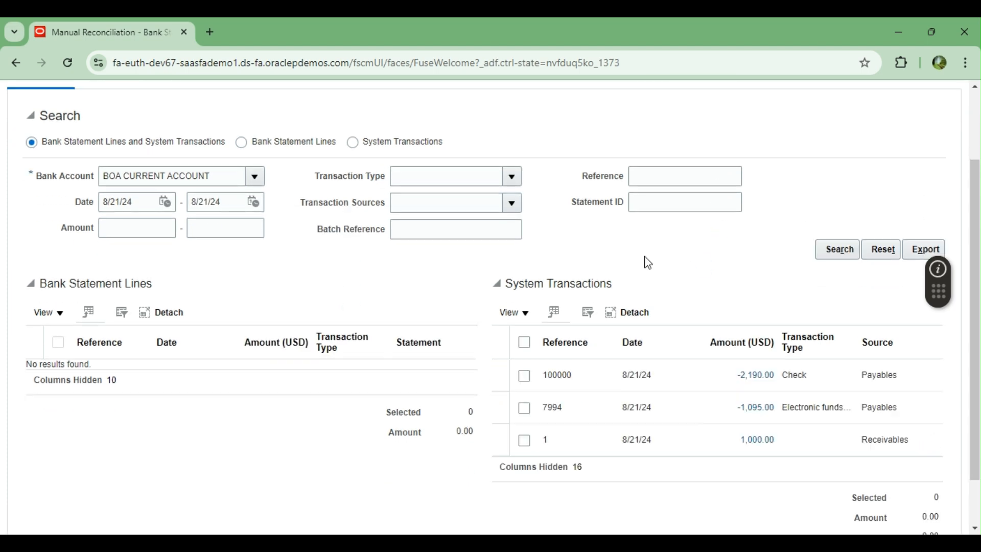
pyautogui.scroll(-2, 646, 263)
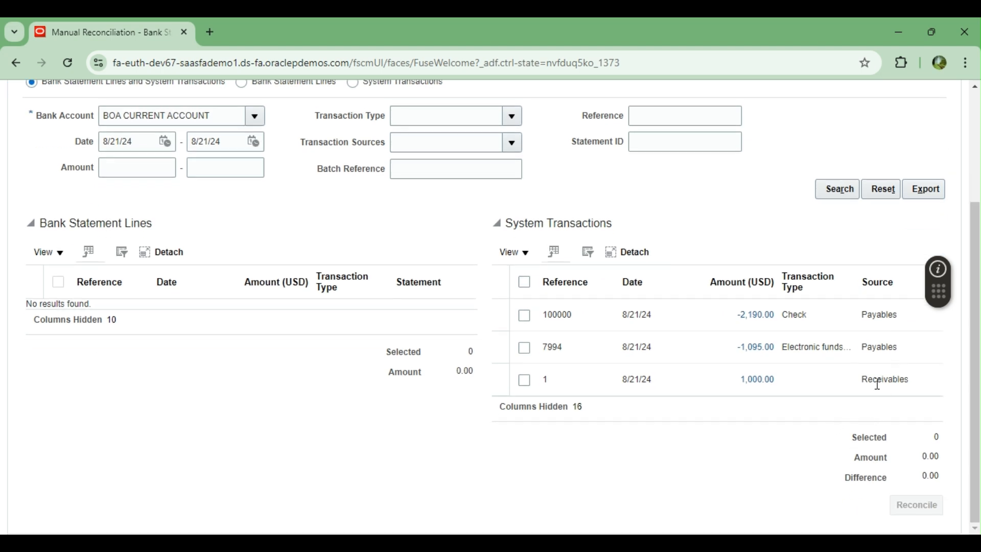
pyautogui.moveTo(864, 379); pyautogui.dragTo(902, 381)
pyautogui.scroll(1, 650, 368)
pyautogui.scroll(1, 650, 368)
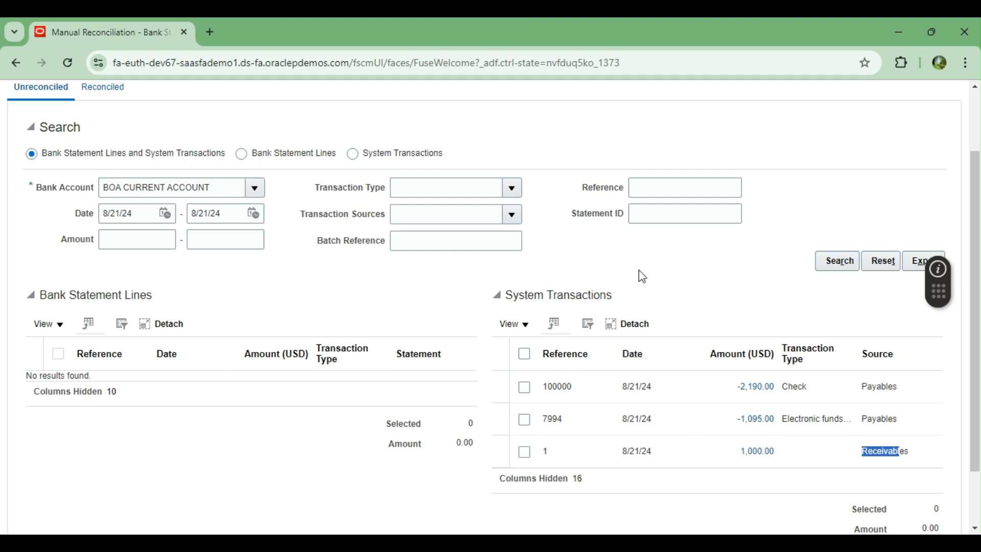
pyautogui.scroll(2, 659, 271)
pyautogui.click(943, 135)
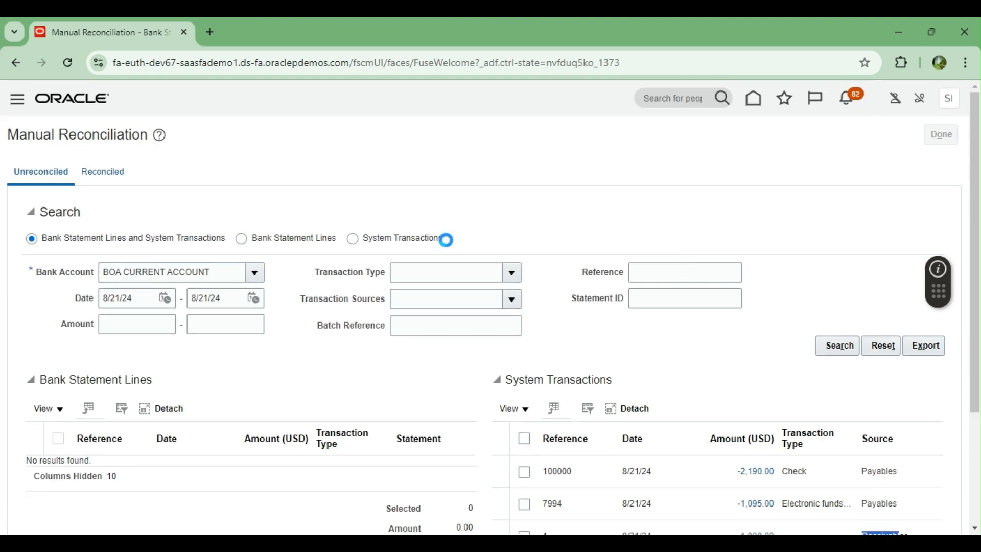